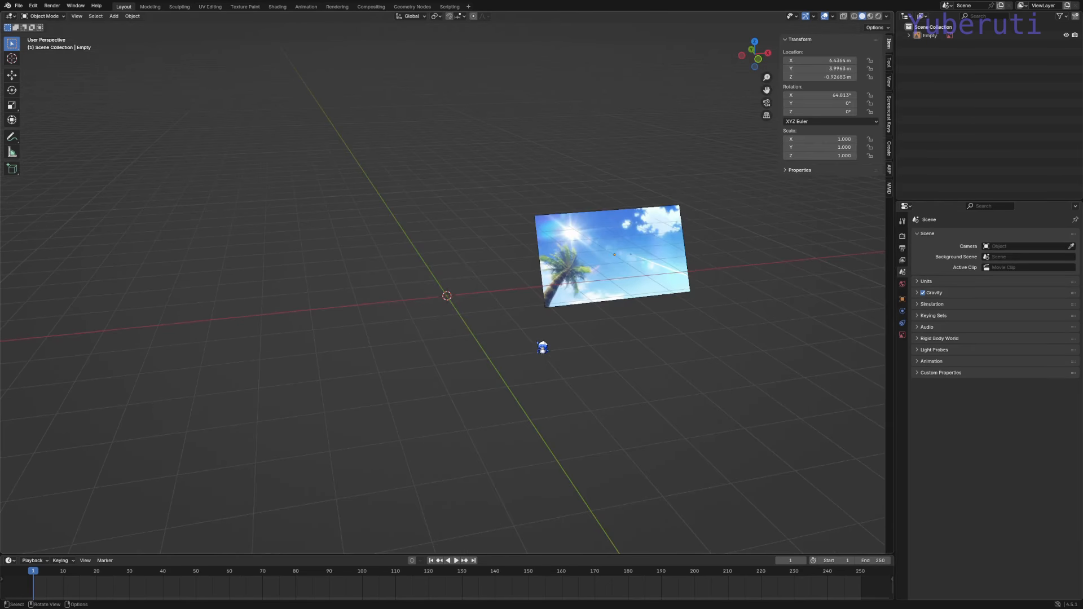
Add a camera to the scene at the world origin
middle_click_drag(542, 348, 504, 375, "shift")
key("shift+a")
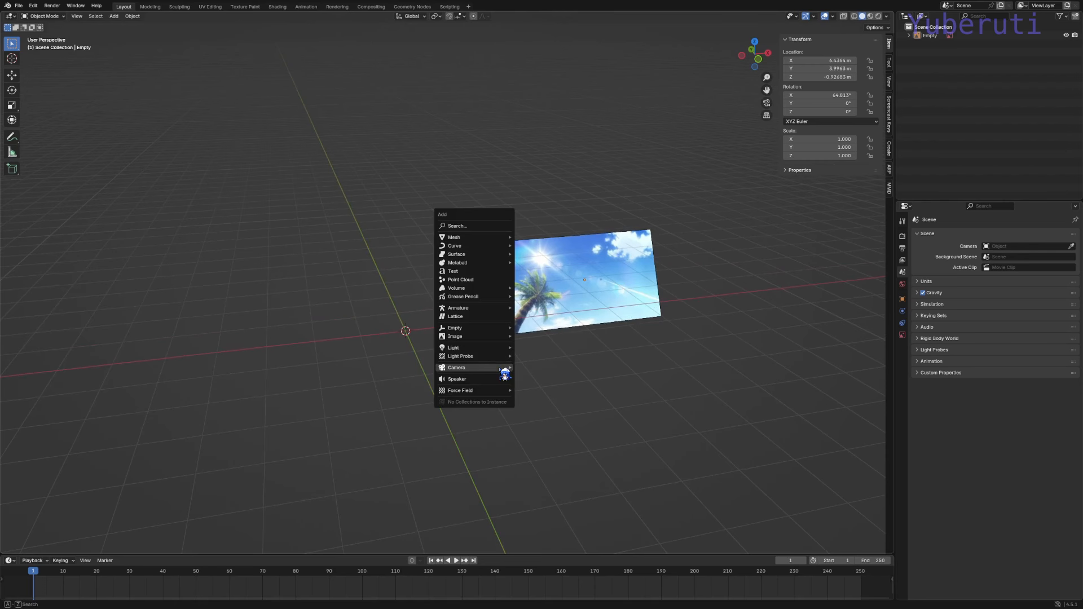
left_click(492, 377)
middle_click_drag(492, 377, 401, 387)
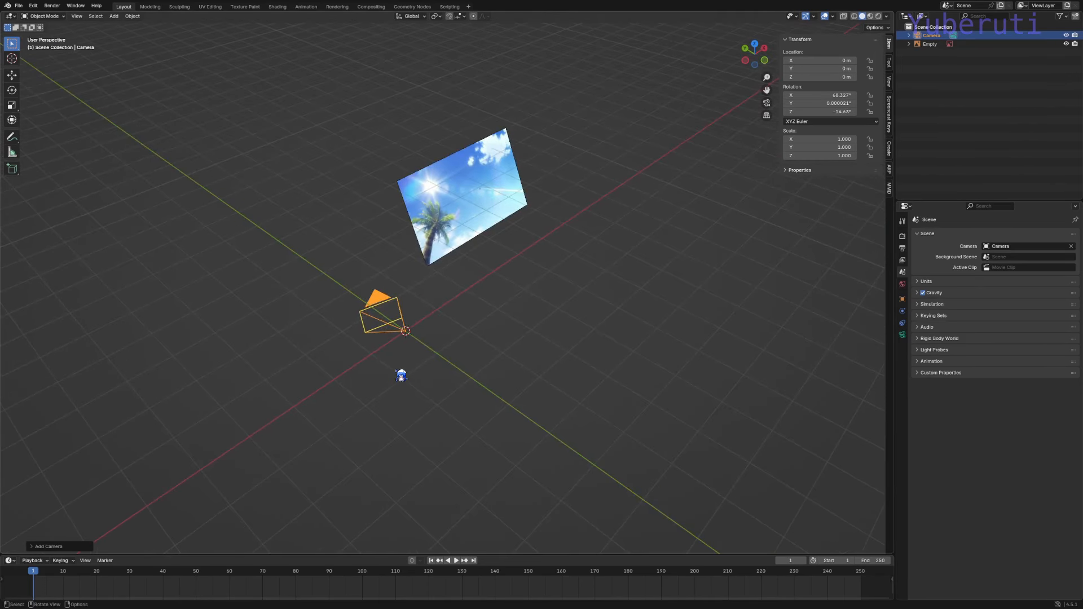
Clear the new camera's rotation and rotate it 90° about the global X axis
key("alt+r")
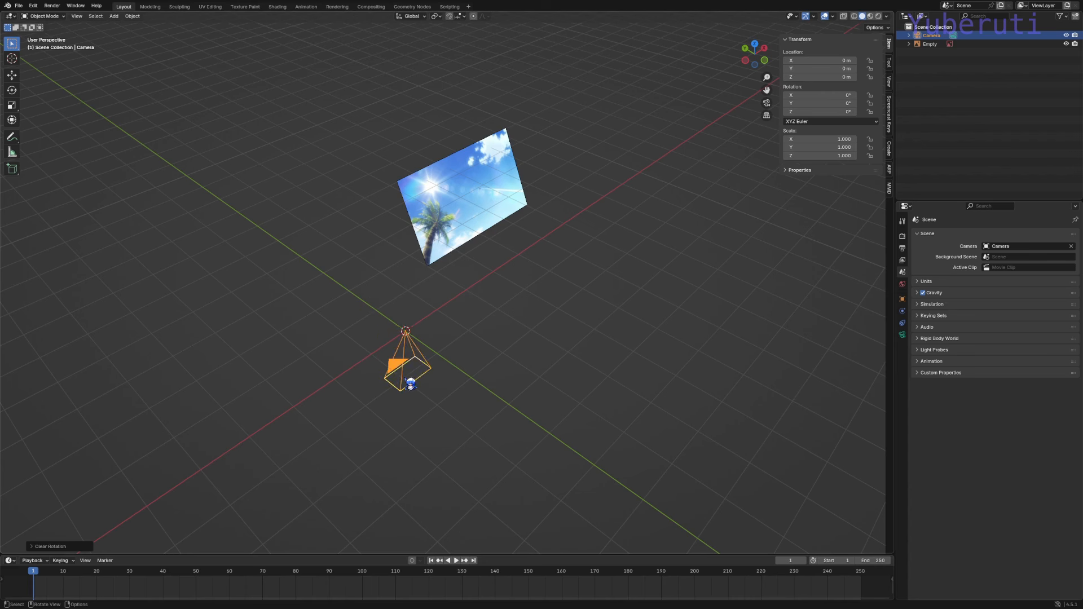
key("r")
key("x")
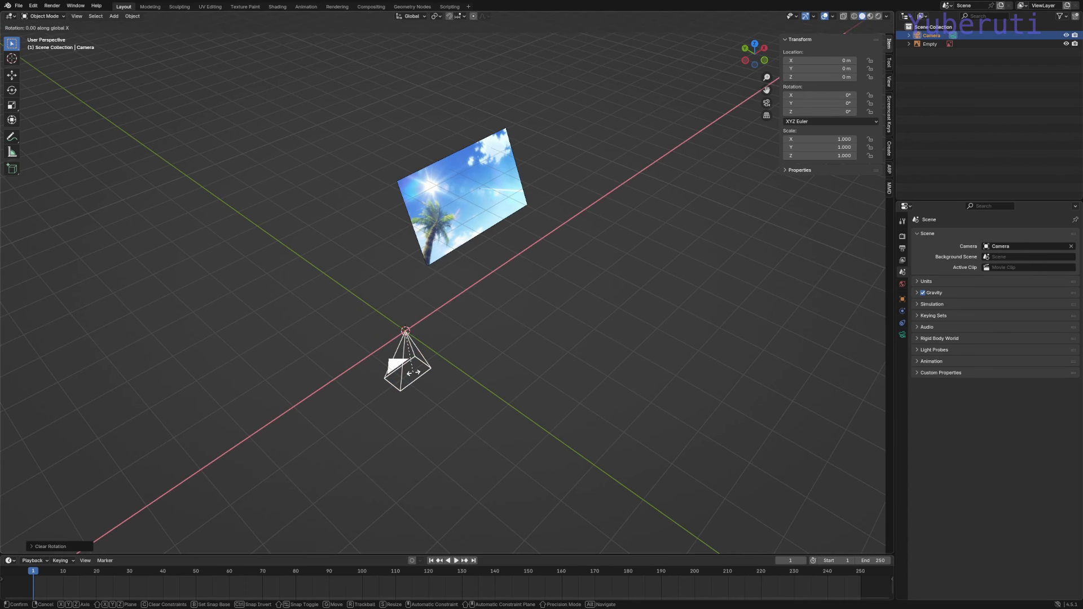
type("90")
key("Return")
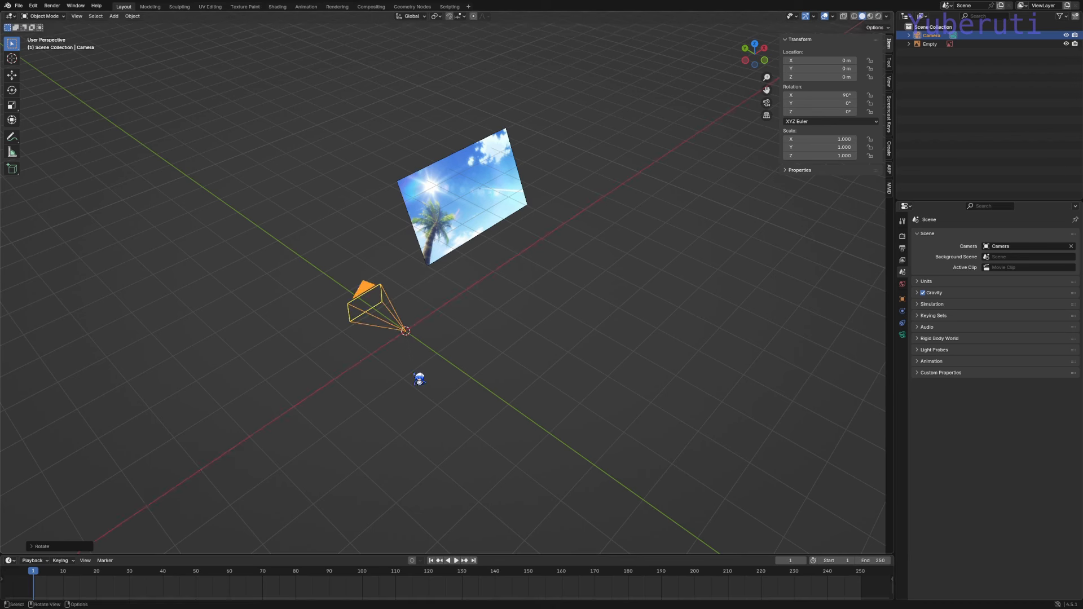
Move the camera back along the global Y axis to about -30 m
middle_click_drag(424, 391, 459, 326)
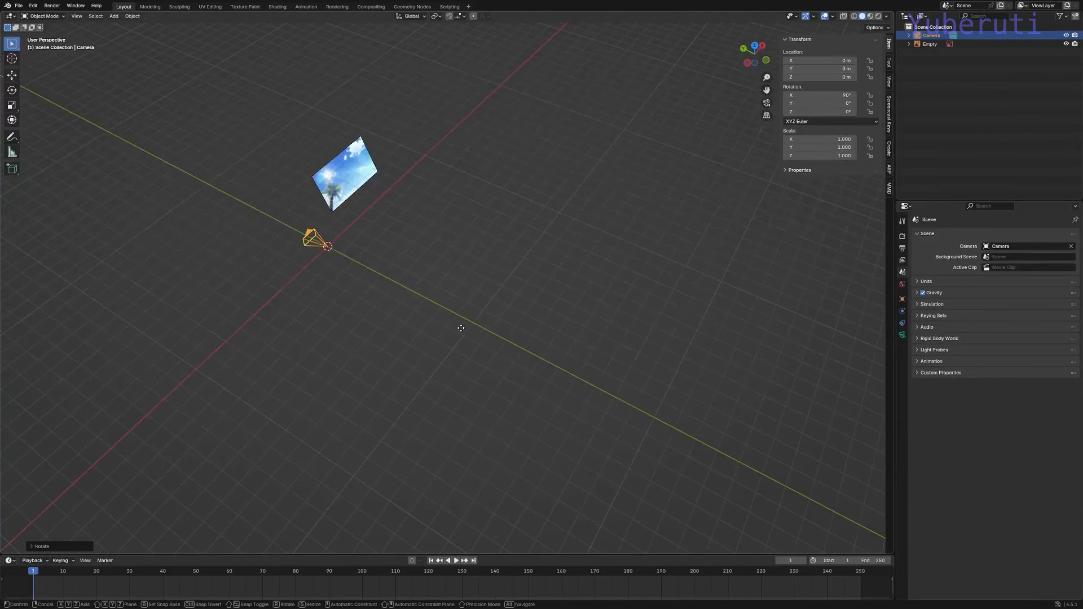
key("g")
key("y")
left_click(849, 530)
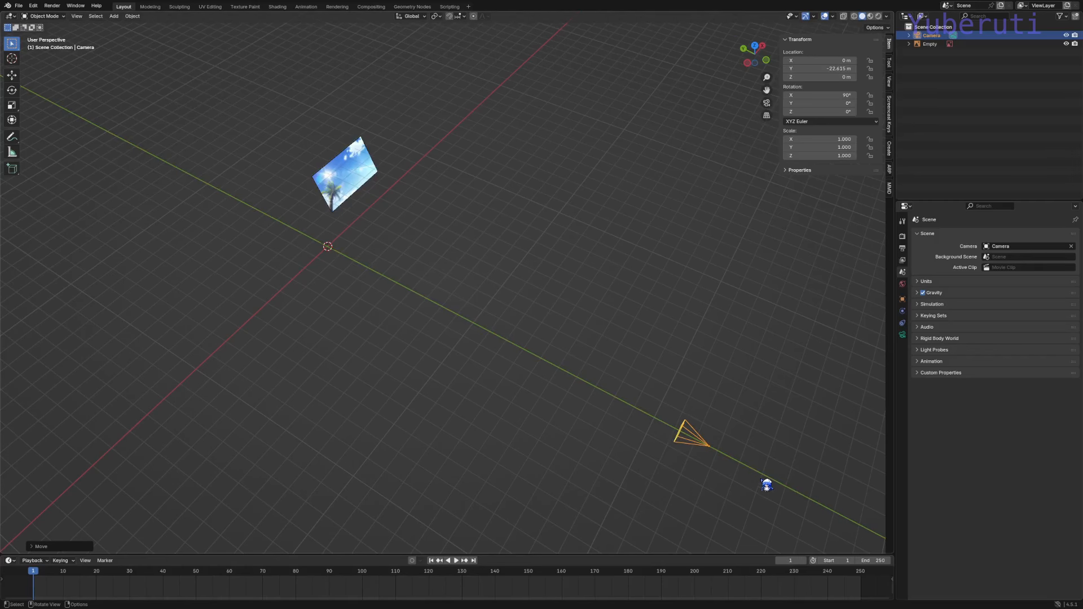
middle_click_drag(766, 486, 540, 343, "shift")
key("g")
key("y")
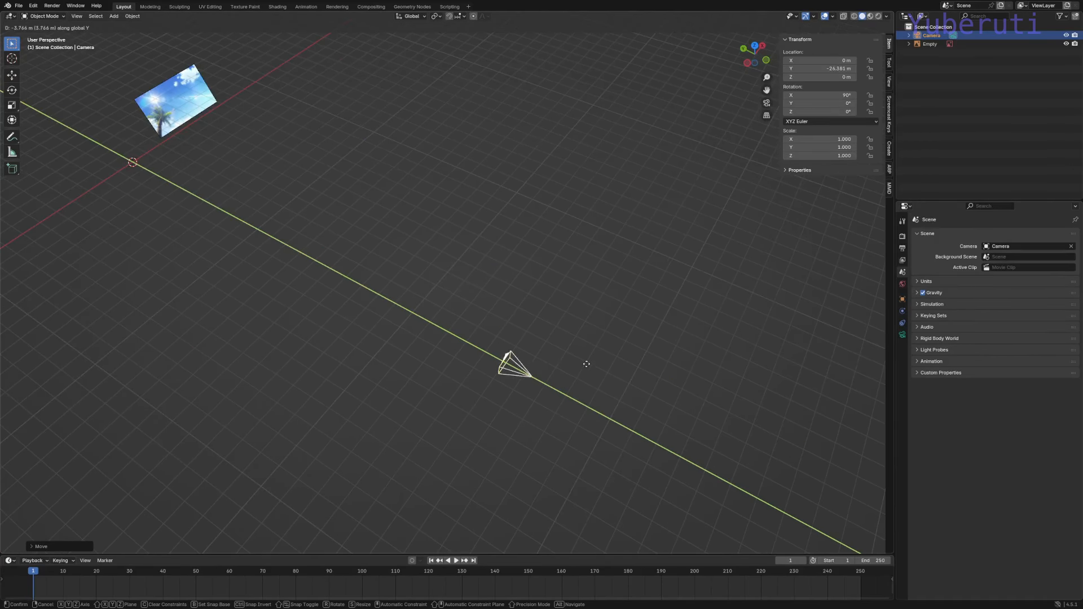
left_click(662, 417)
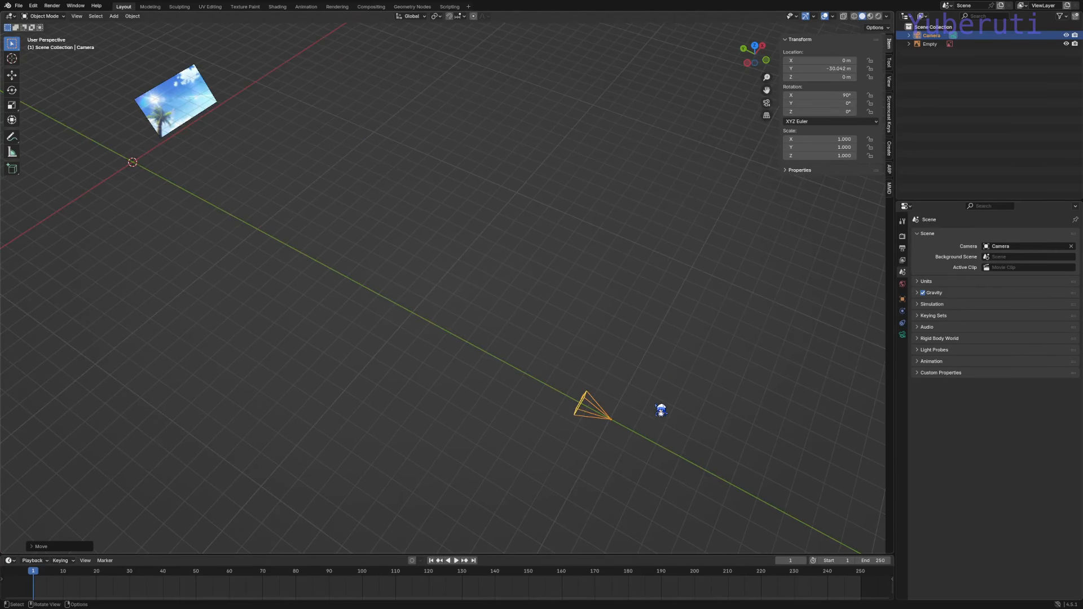
Raise the camera along the global Z axis to a height of about 3 m
middle_click_drag(661, 410, 579, 346)
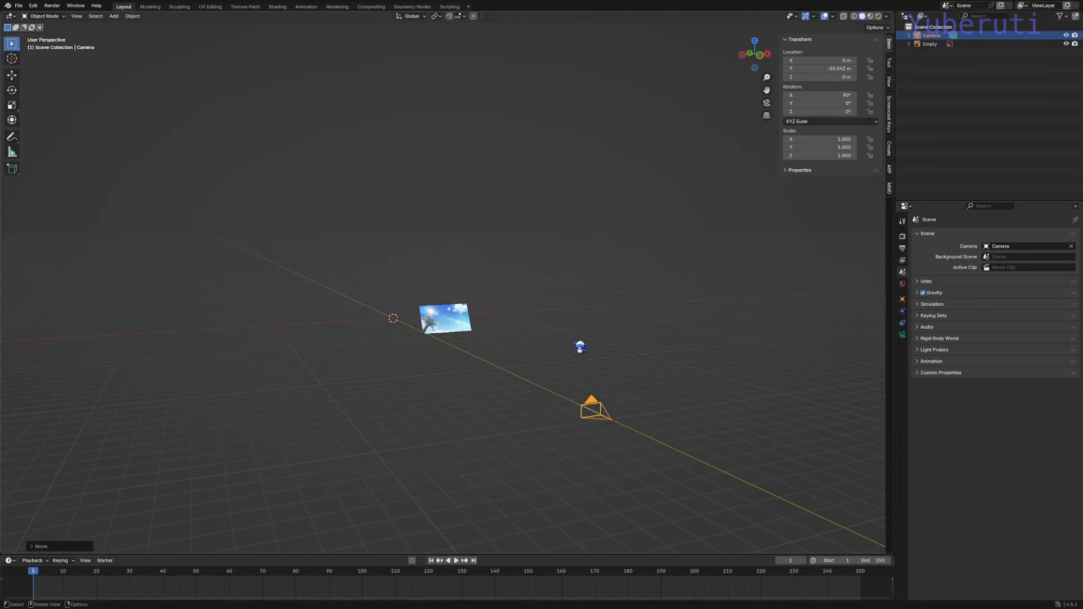
key("g")
key("z")
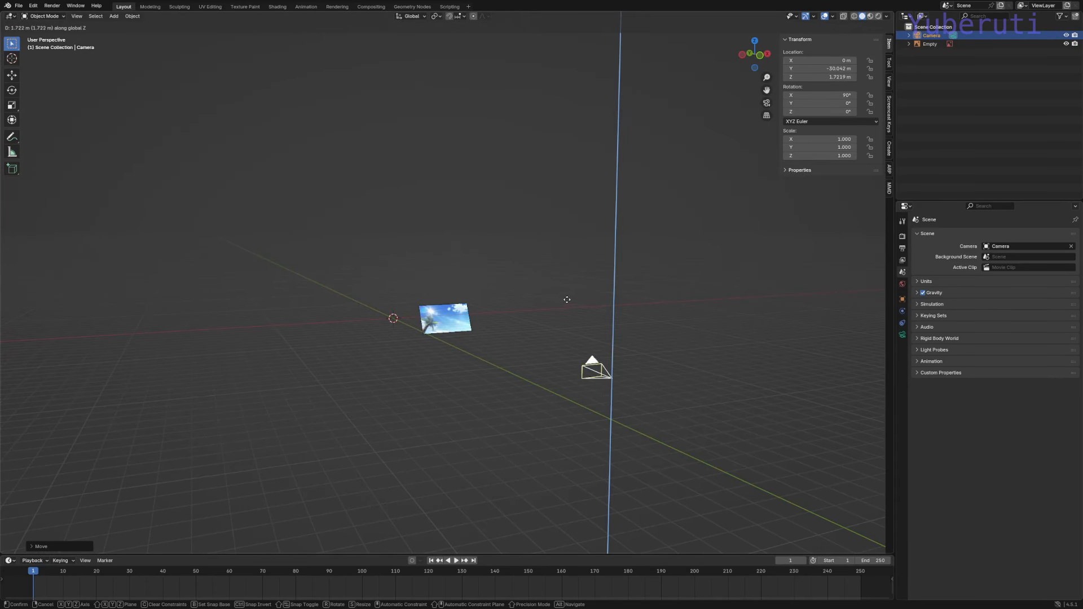
left_click(569, 274)
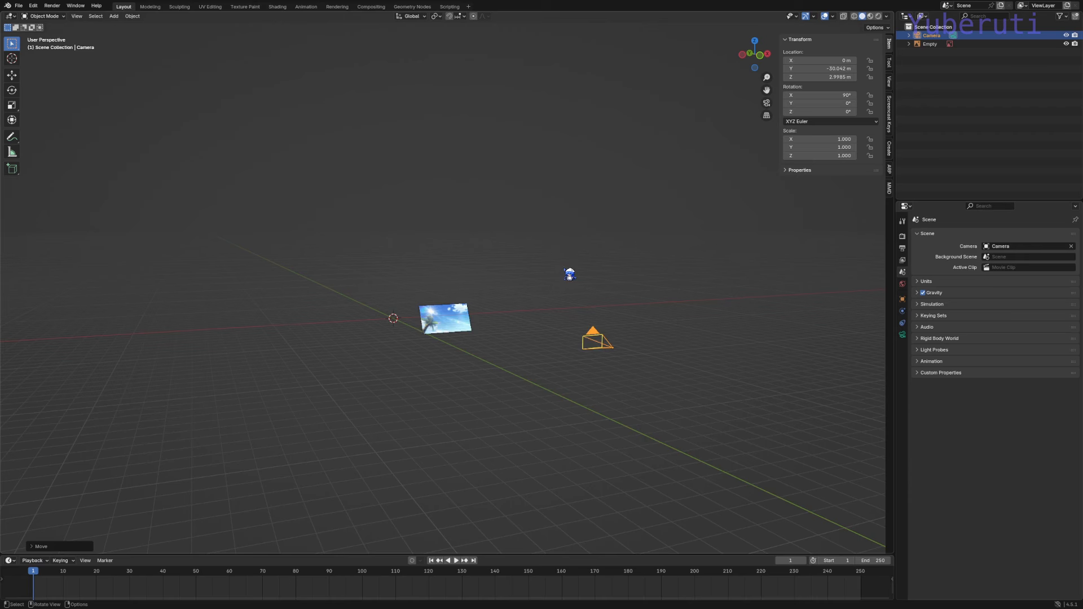
Look through the scene camera with its frame filling most of the viewport
middle_click_drag(570, 274, 522, 313)
key("grave")
left_click(477, 340)
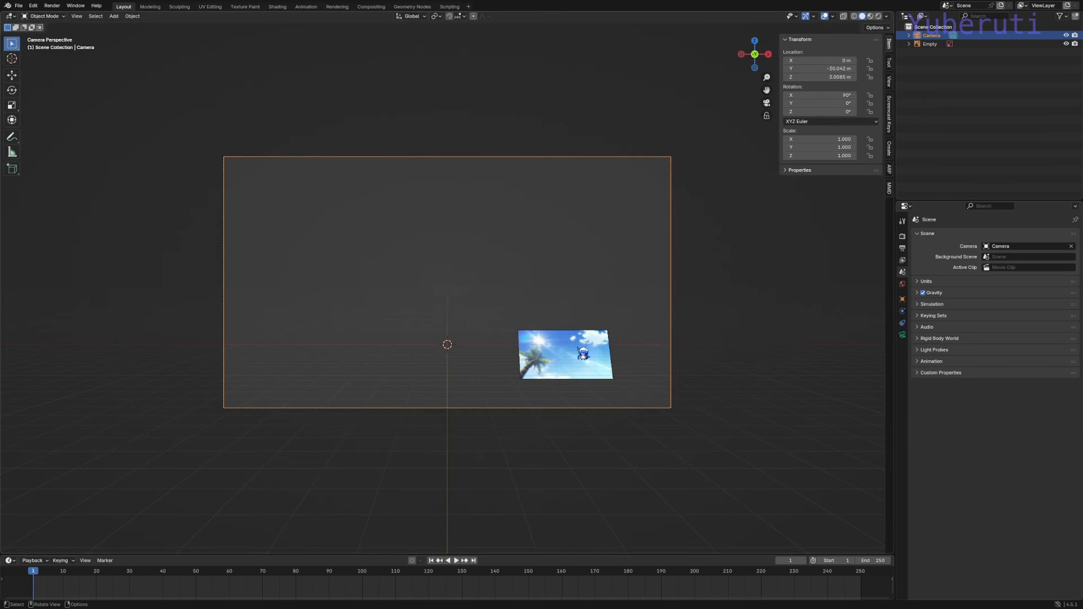
scroll(684, 99, "down", 1)
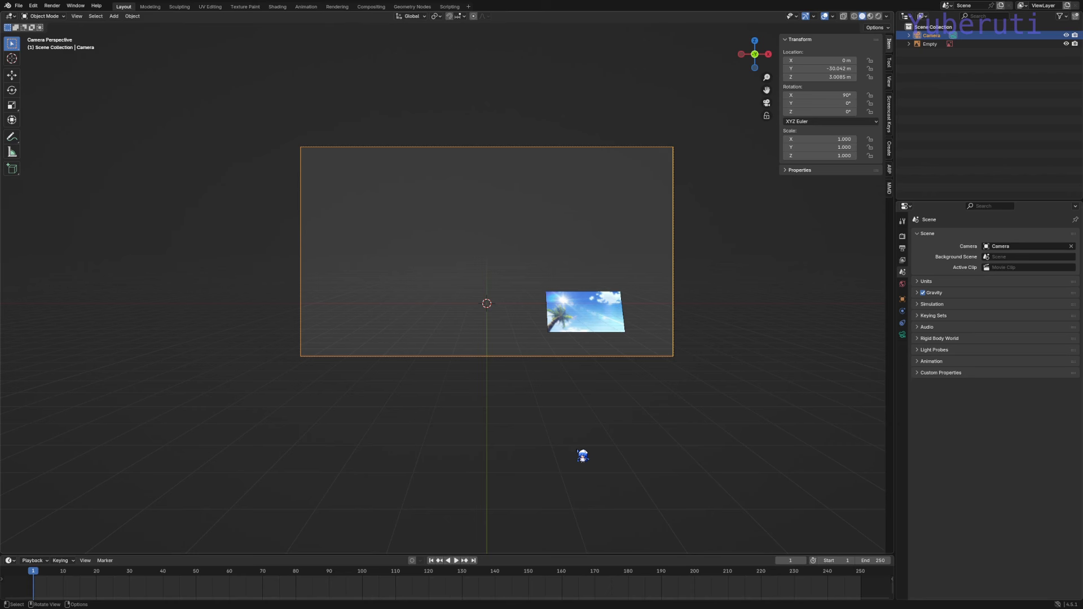
scroll(612, 327, "up", 4)
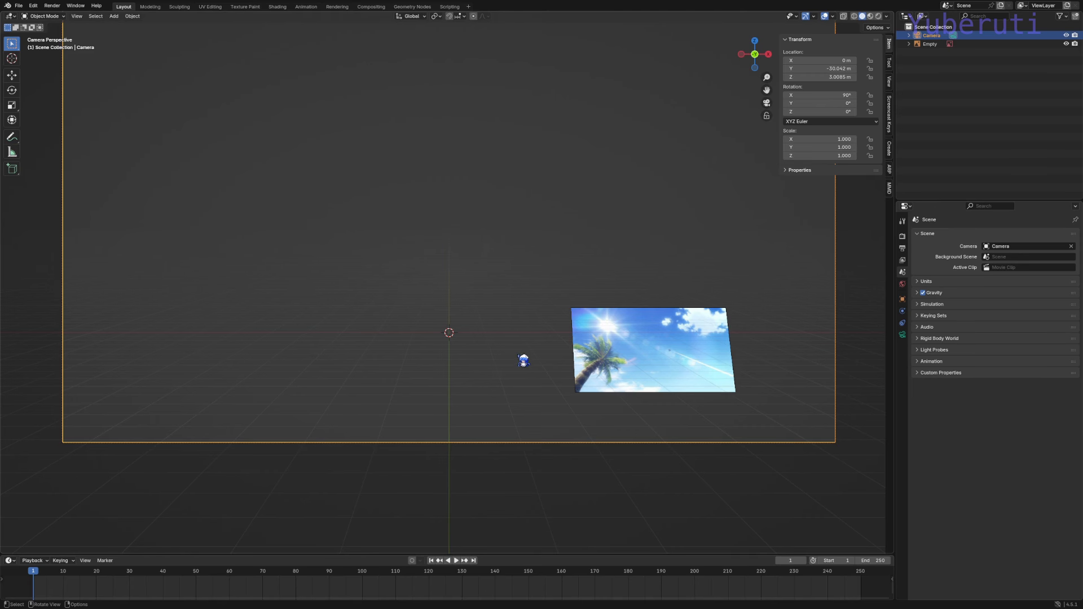
Add a UV sphere at the origin and set its scale to 0.1 on all three axes
middle_click_drag(459, 349, 493, 395, "shift")
key("shift+a")
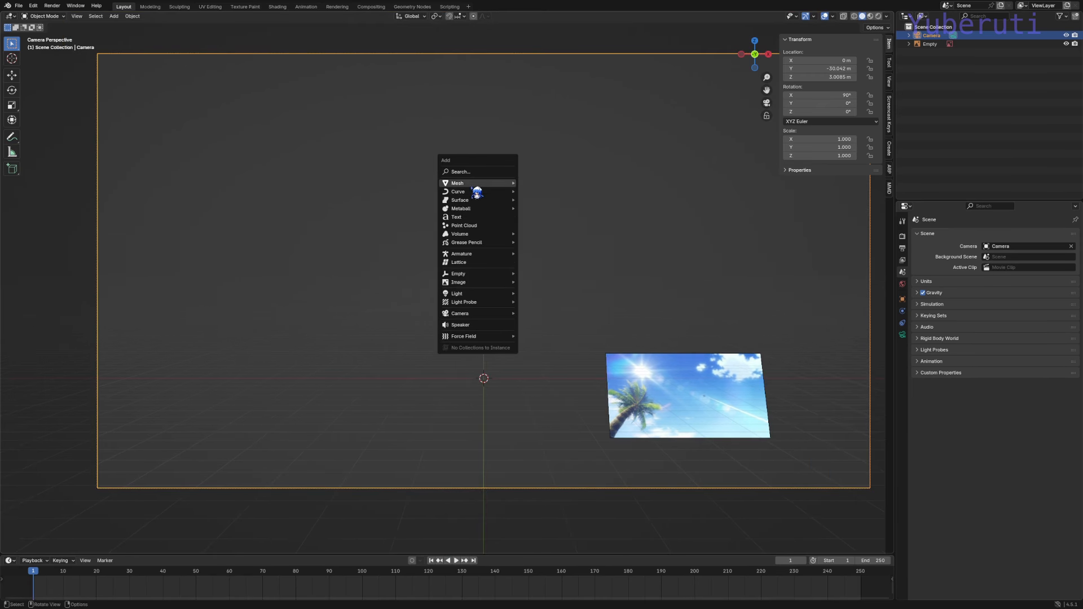
mouse_move(478, 183)
left_click(563, 217)
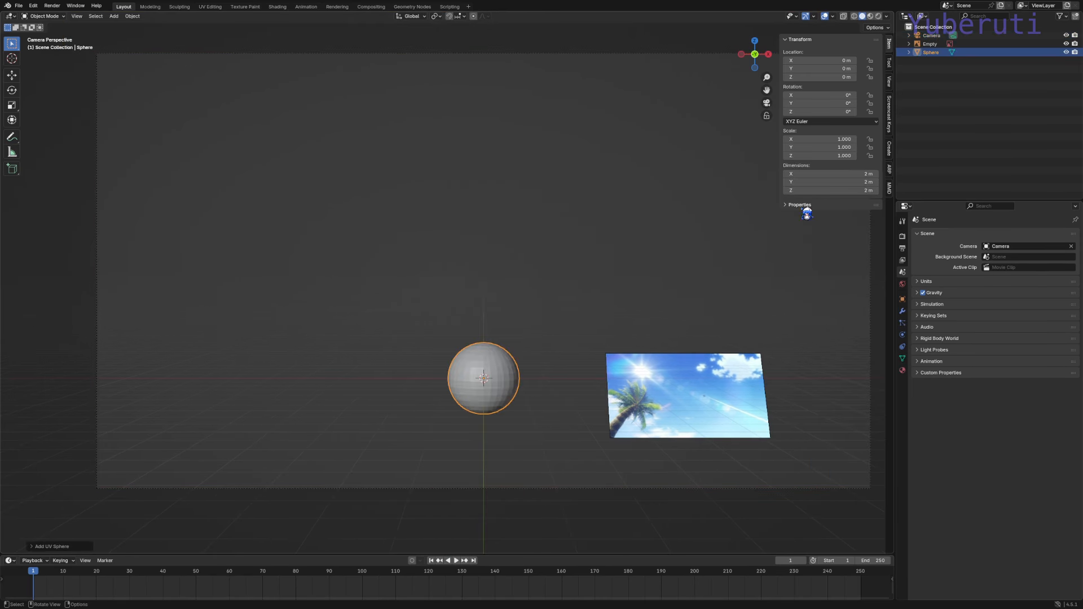
left_click_drag(831, 139, 831, 156)
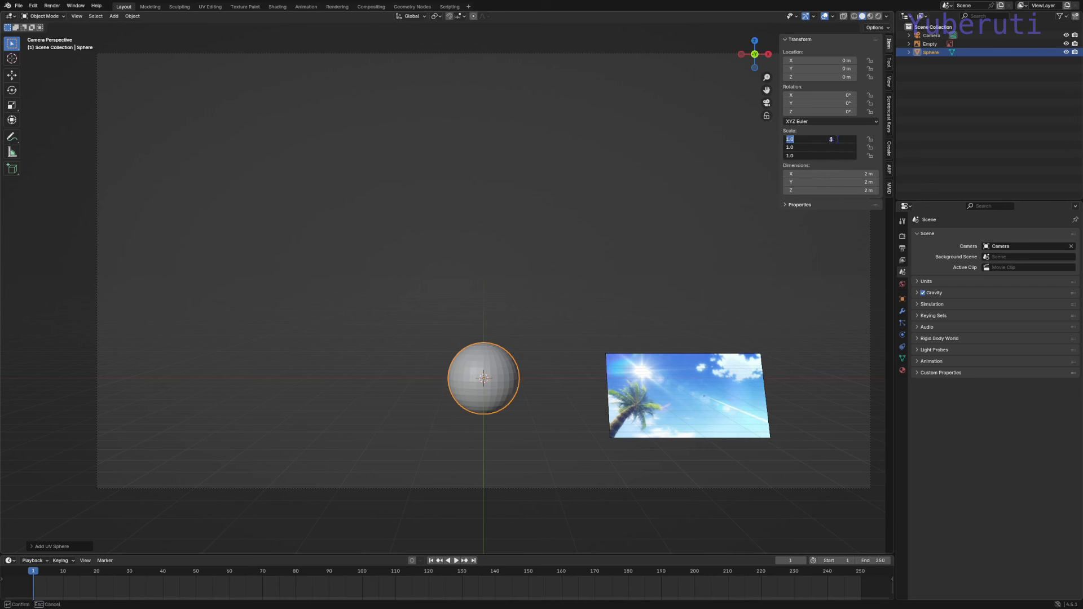
type(".1")
key("Return")
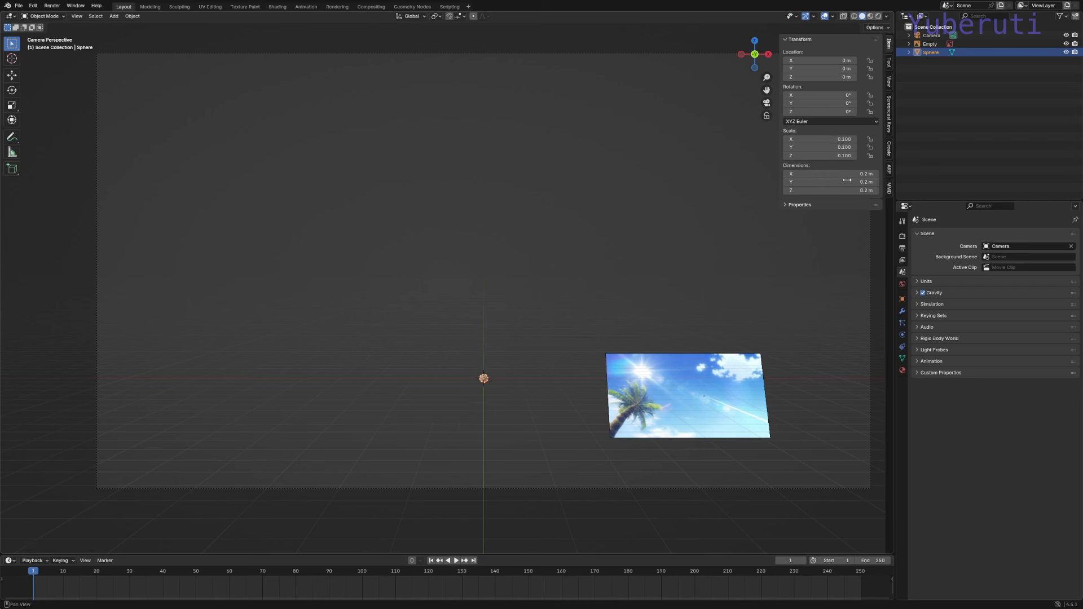
Move the small sphere to the upper-left area of the camera frame, at about X -7.9 m and Z 7.1 m
key("g")
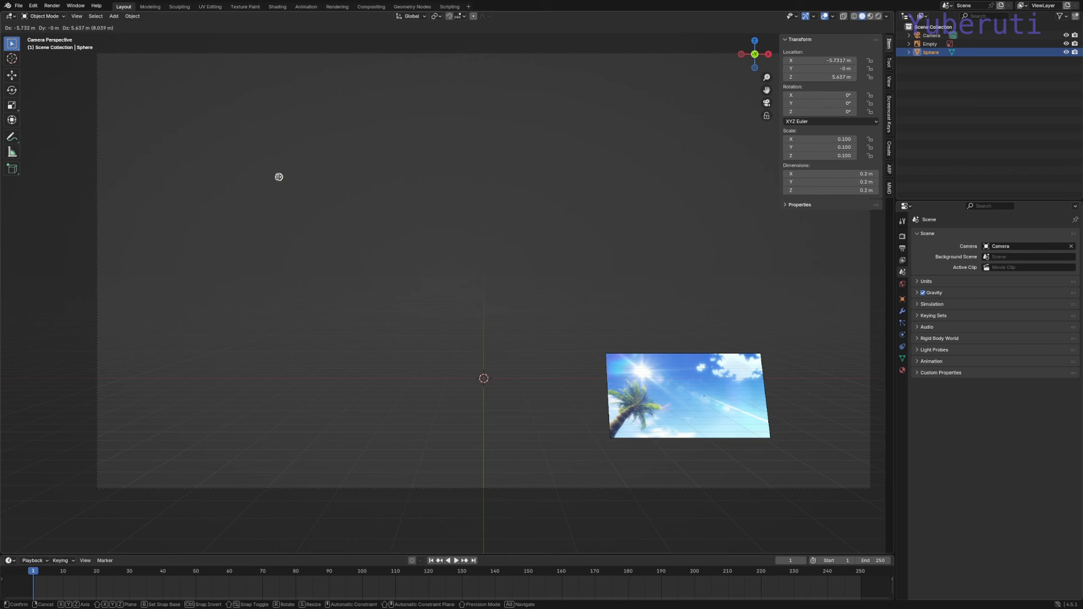
left_click(197, 127)
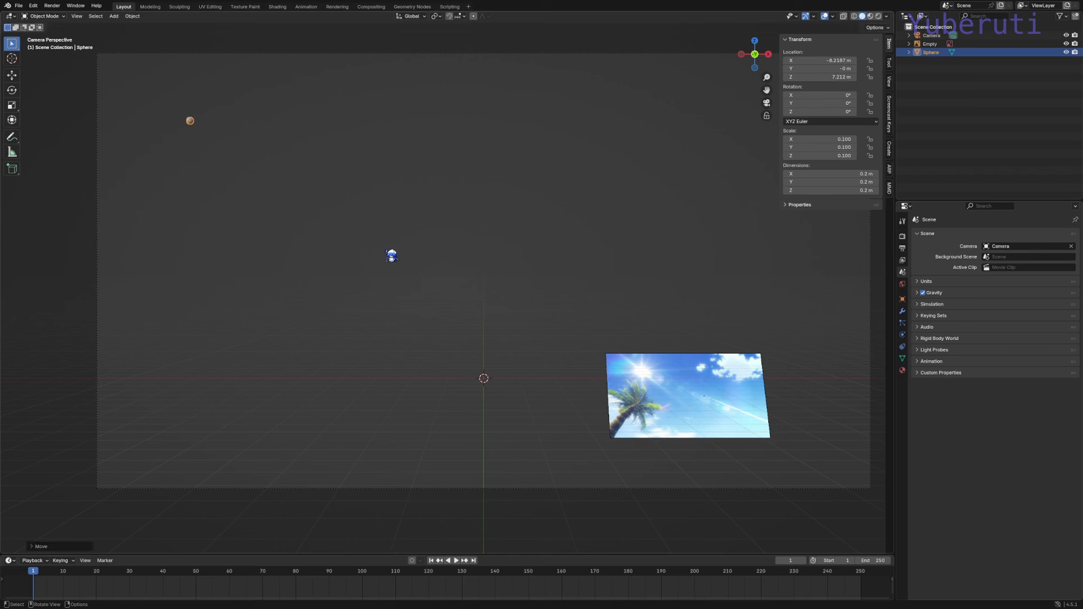
key("g")
left_click(217, 139)
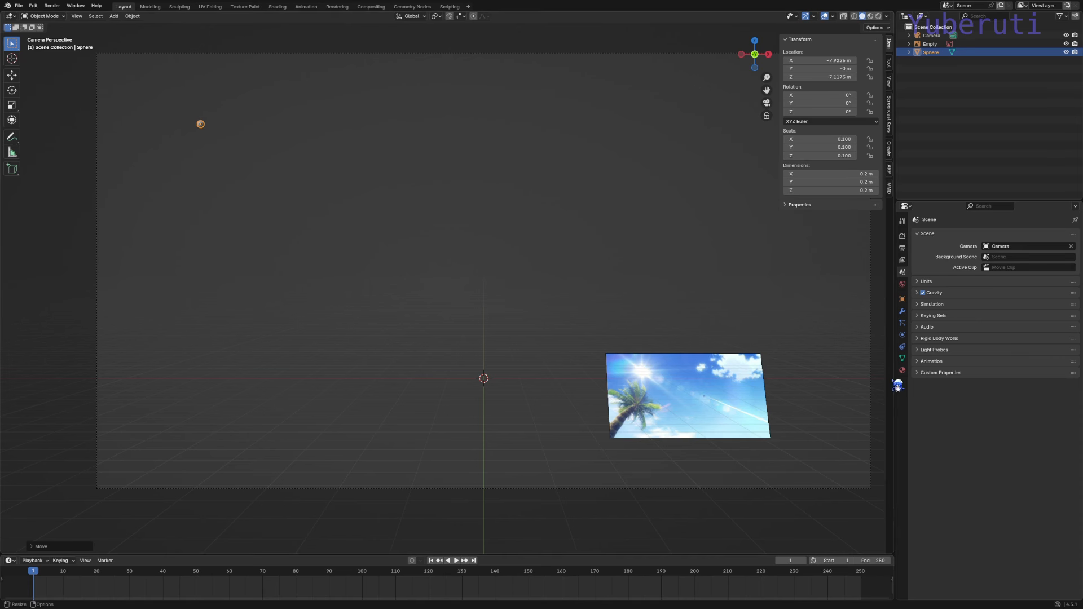
Create a new material for the sphere with an Emission surface and set its strength to 30
left_click(902, 370)
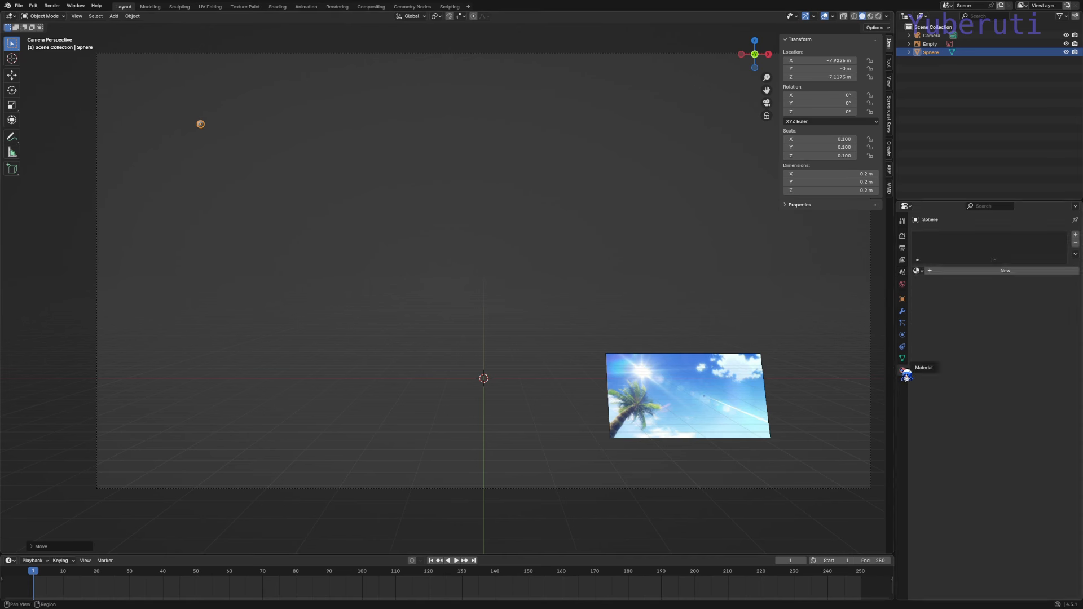
left_click(945, 272)
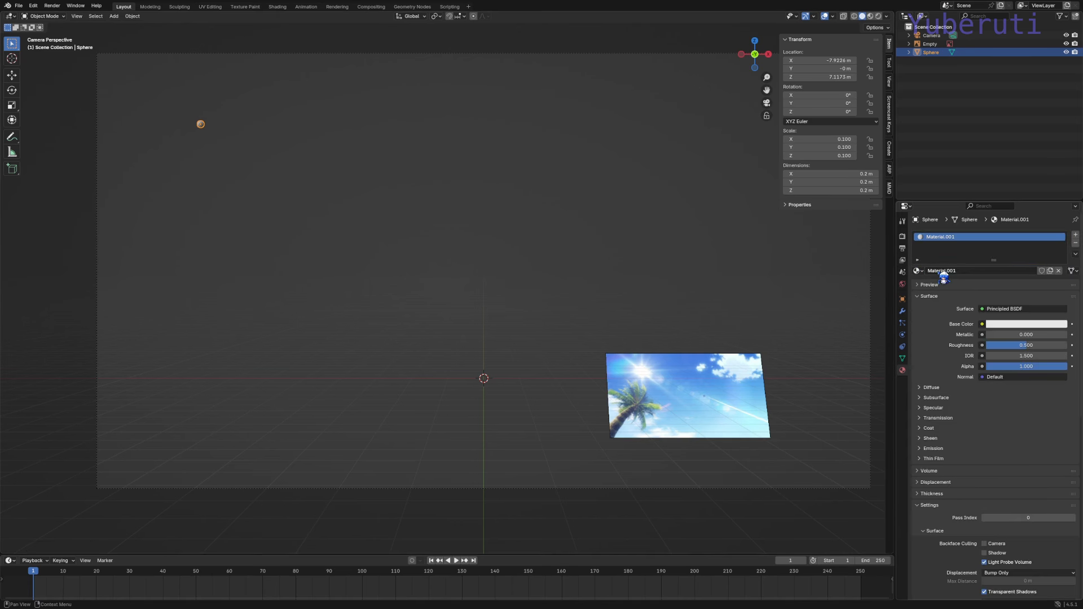
left_click(1012, 309)
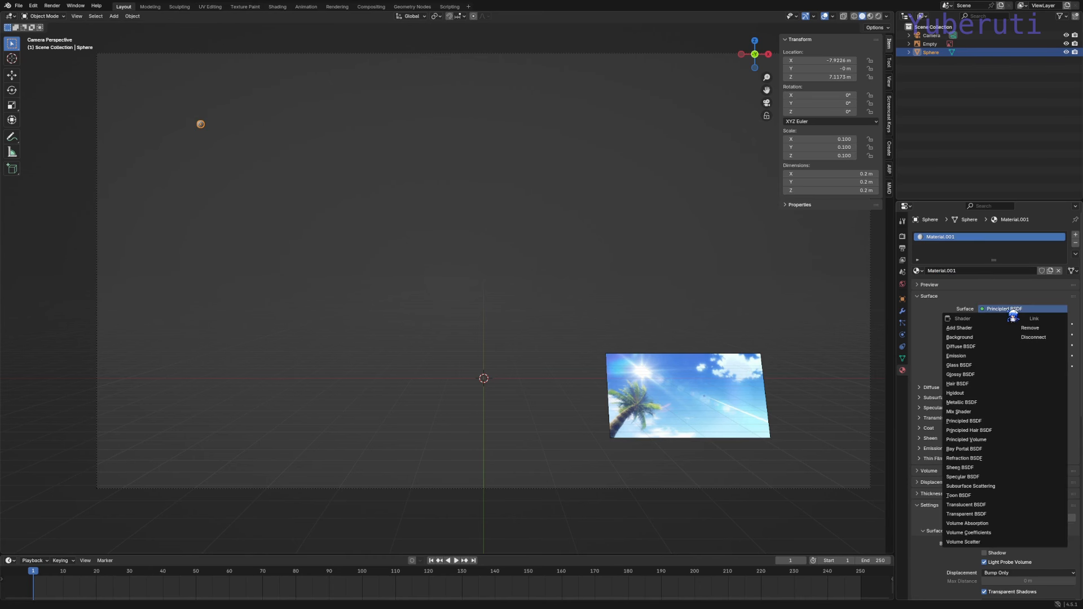
left_click(1002, 356)
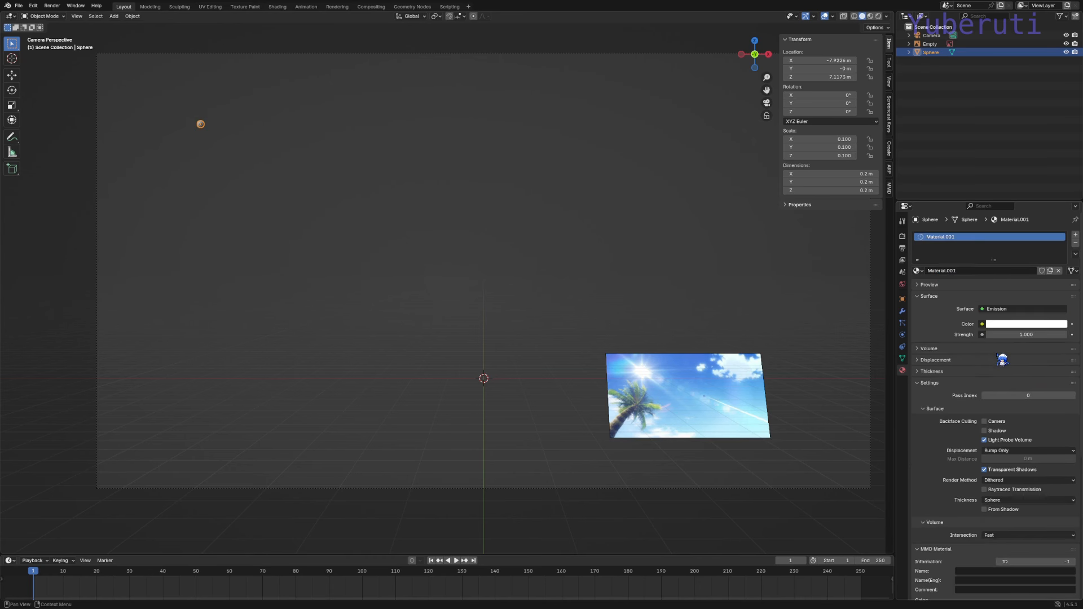
left_click(1006, 334)
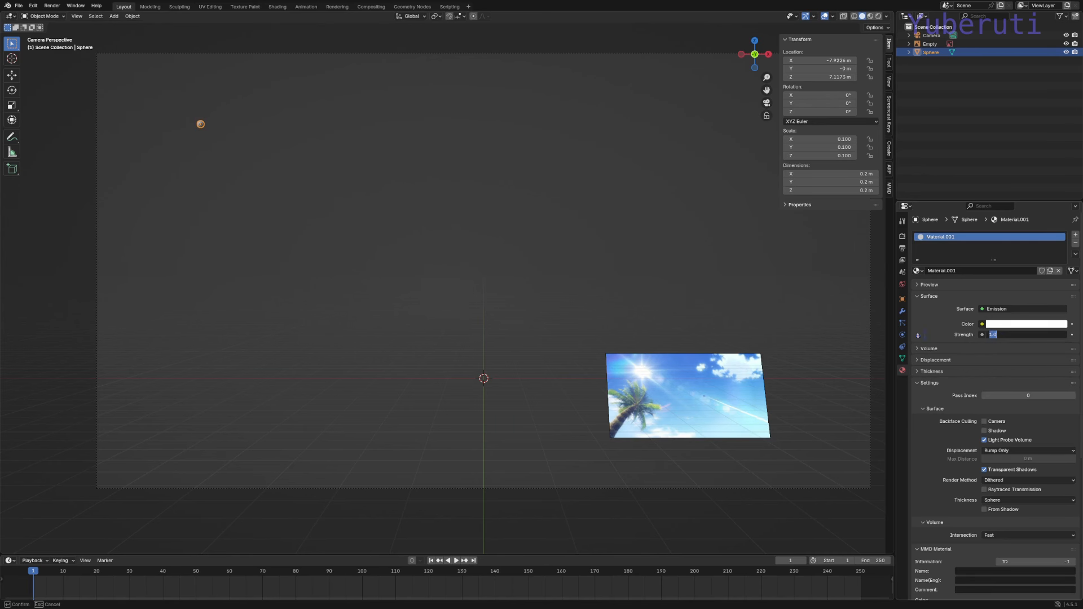
type("30")
key("Return")
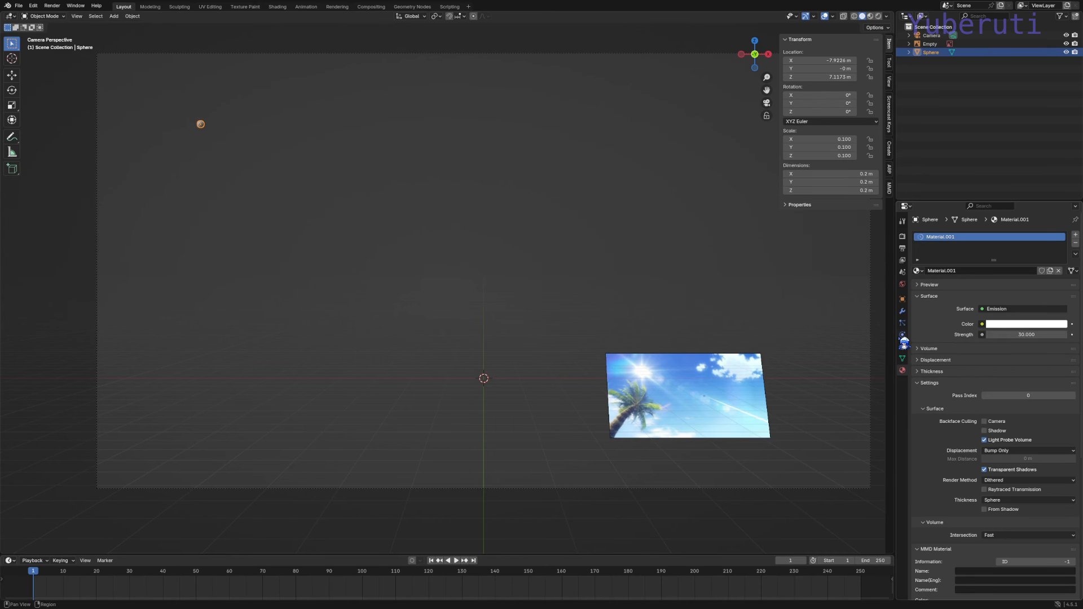
Switch to the Shading workspace and display the World shader nodes, shifting the Background node slightly
scroll(478, 302, "down", 1)
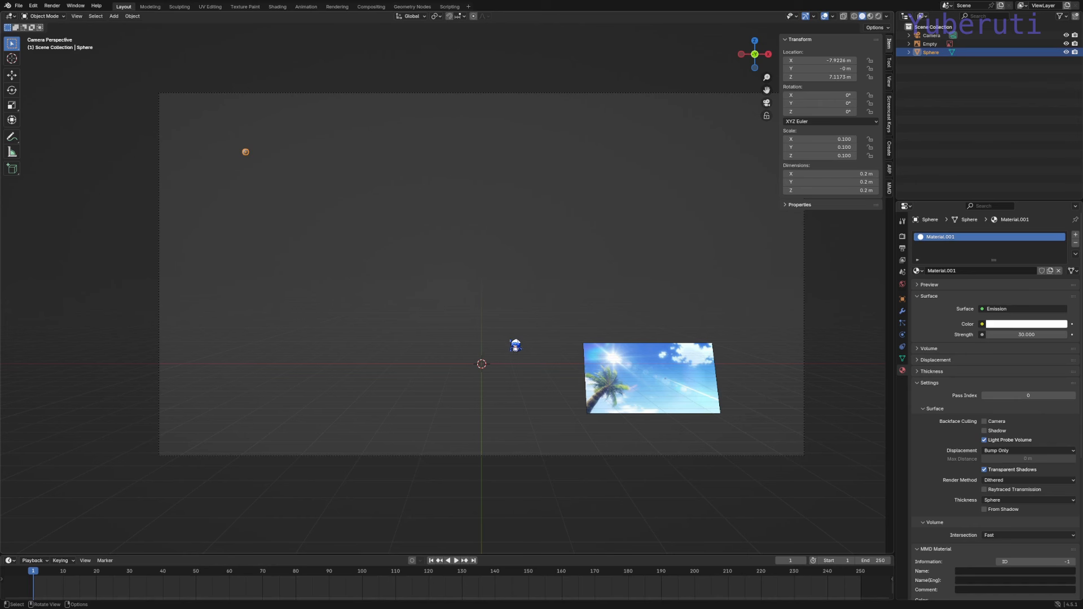
left_click(277, 7)
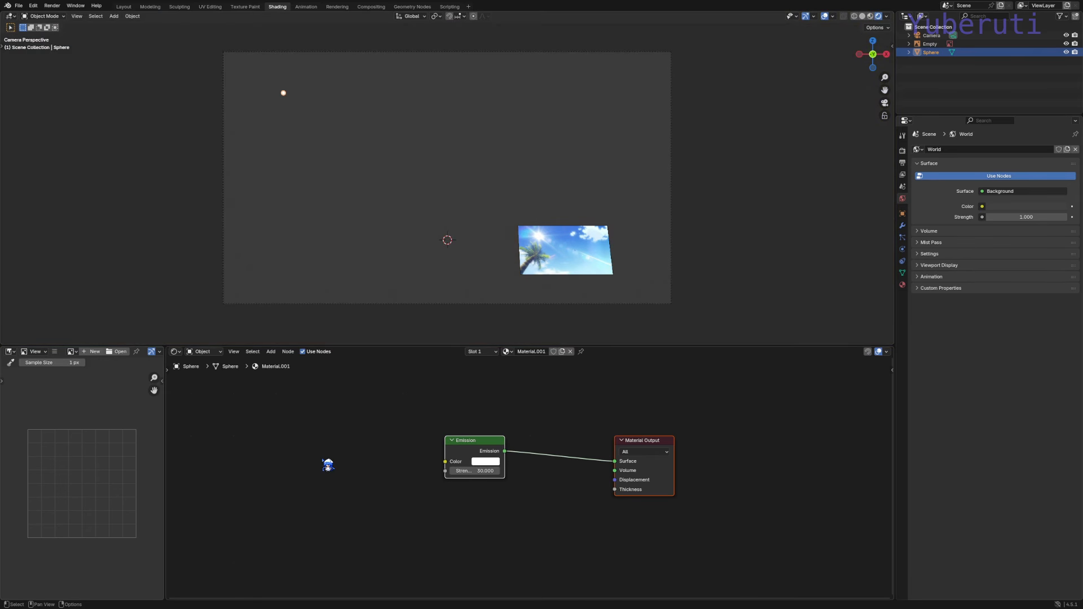
left_click(206, 353)
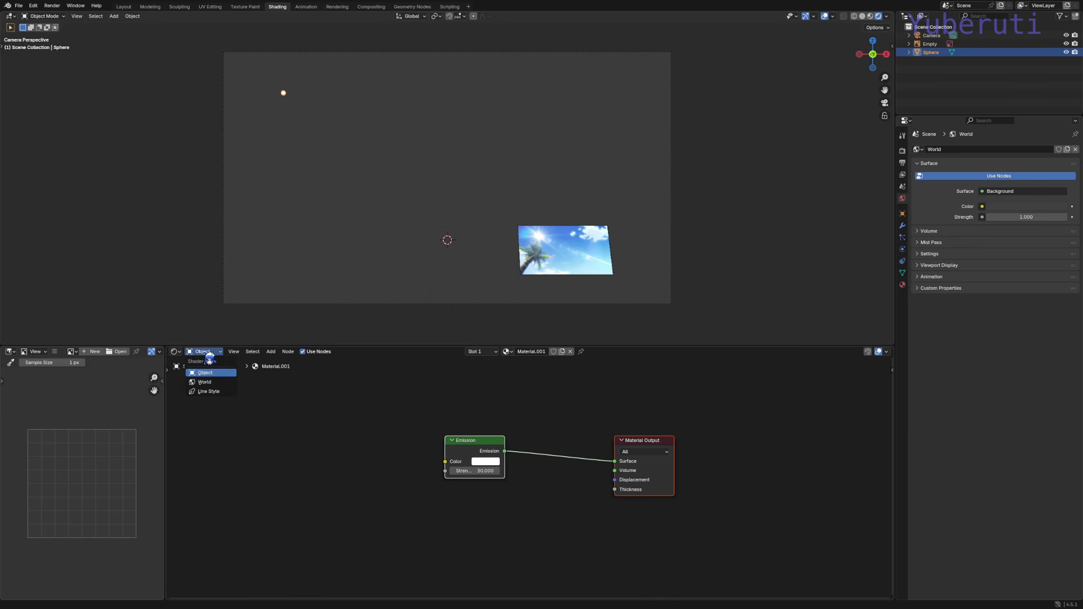
left_click(220, 383)
left_click_drag(476, 449, 511, 455)
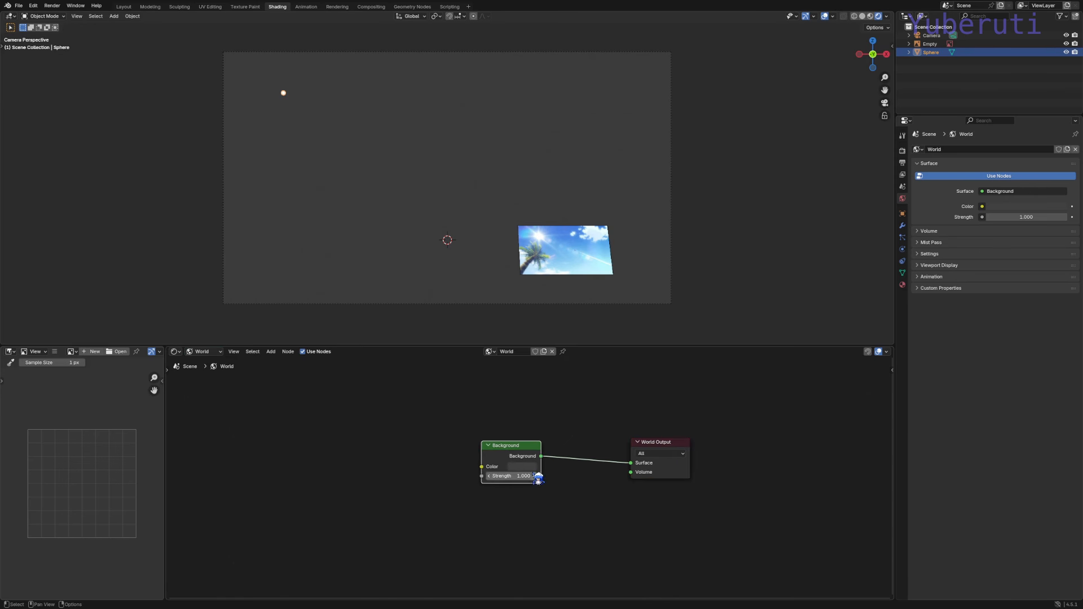
left_click(533, 466)
mouse_move(547, 371)
left_mouse_down()
mouse_move(539, 374)
mouse_move(550, 378)
left_mouse_up()
key("Escape")
Make room beside the World nodes and load the palm-tree sky picture into the image editor as a reference
left_click(373, 441)
scroll(373, 441, "down", 4)
middle_click_drag(372, 440, 507, 440)
left_click(71, 351)
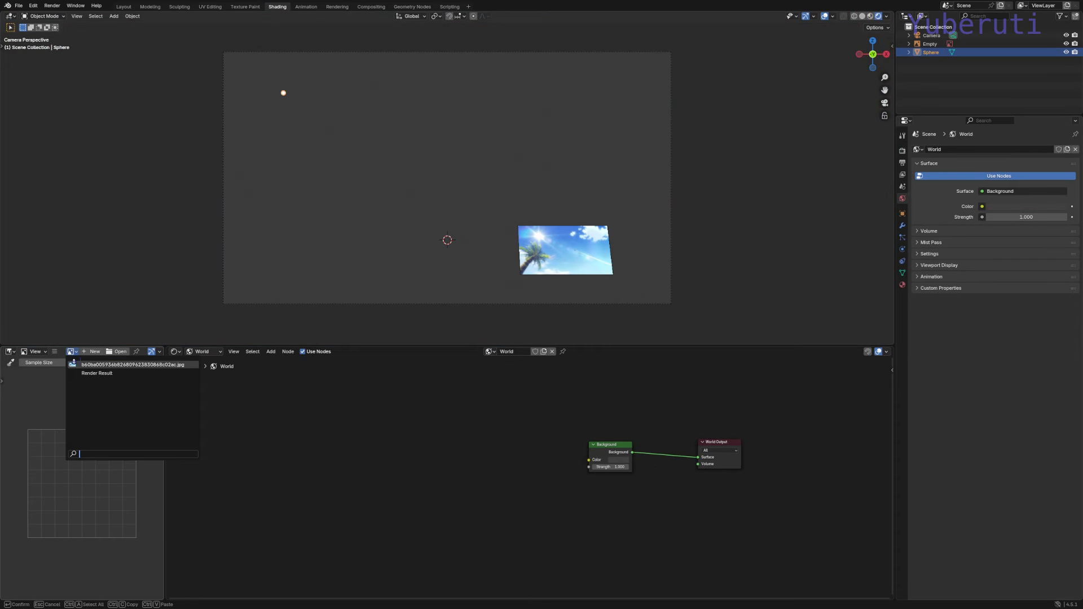
left_click(113, 365)
scroll(71, 490, "down", 3)
middle_click_drag(72, 490, 80, 460)
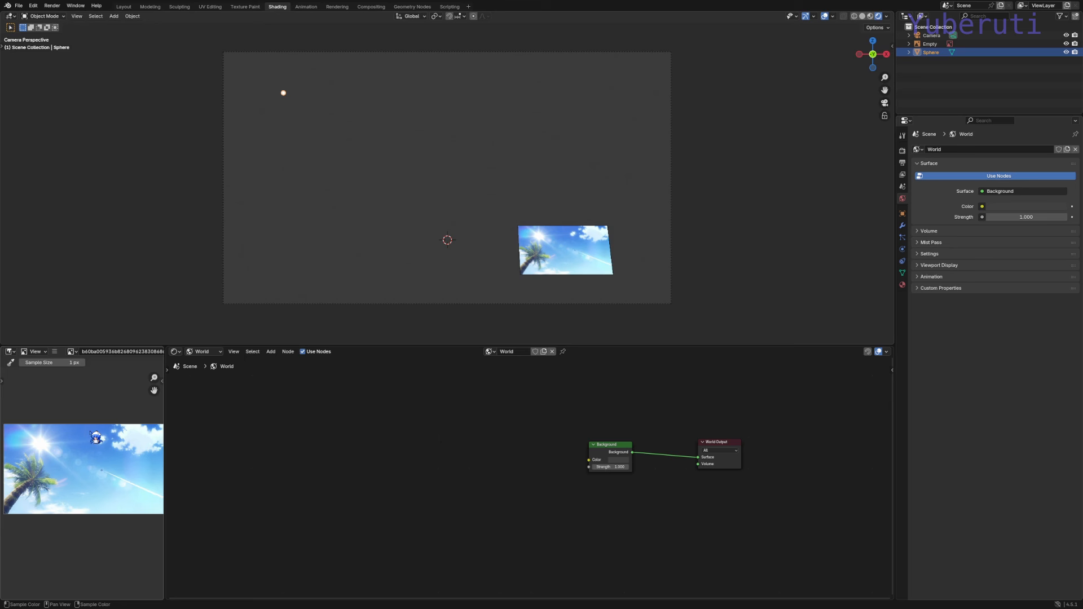
Add a Gradient Texture node and a Color Ramp node in front of the Background node in the World shader
key("shift+a")
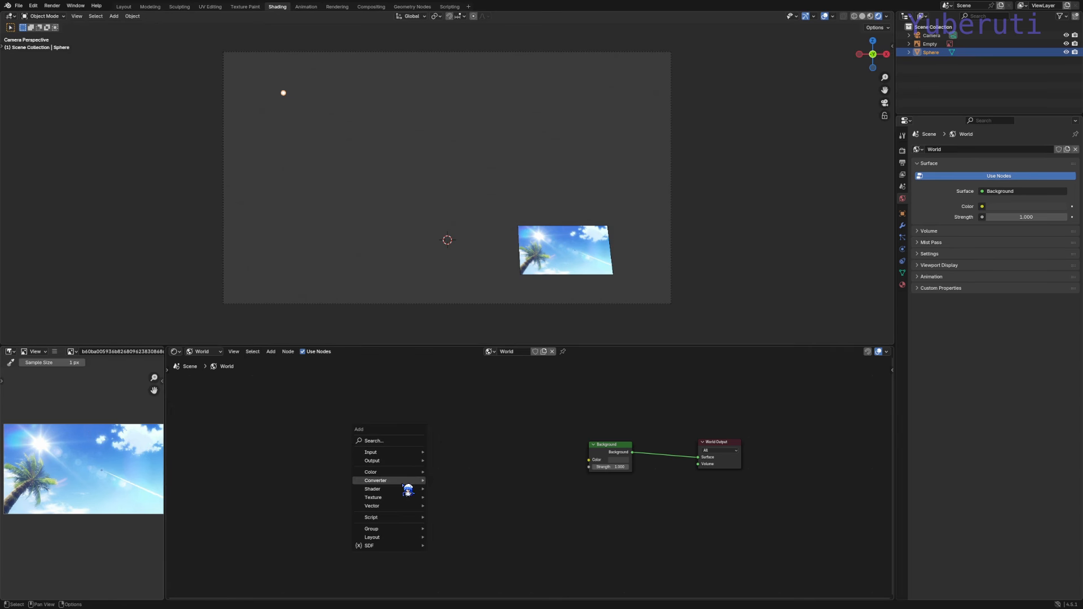
mouse_move(406, 497)
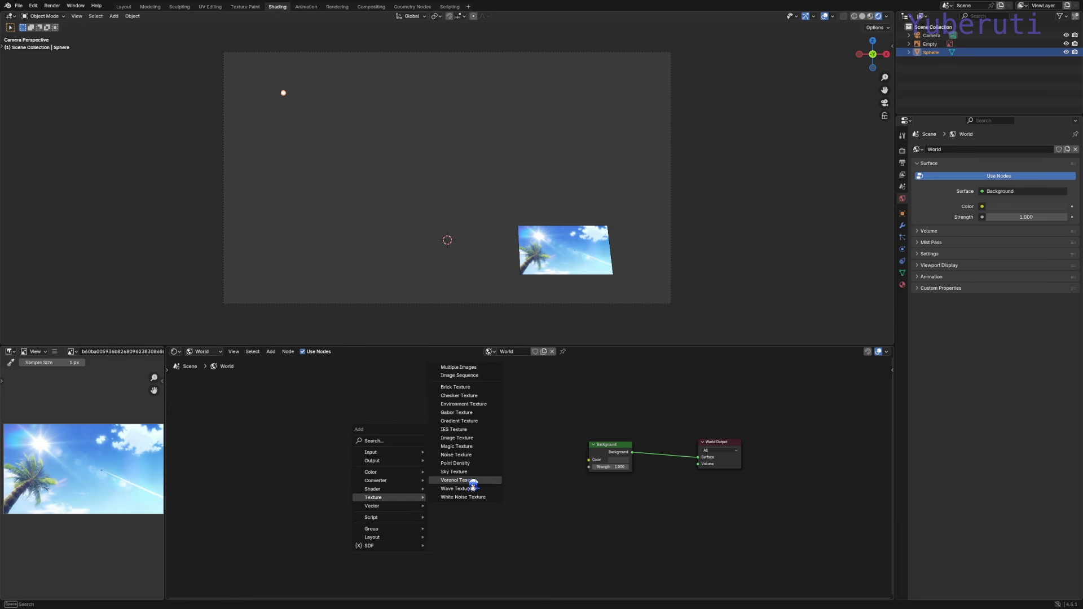
left_click(470, 438)
left_click(363, 449)
key("shift+a")
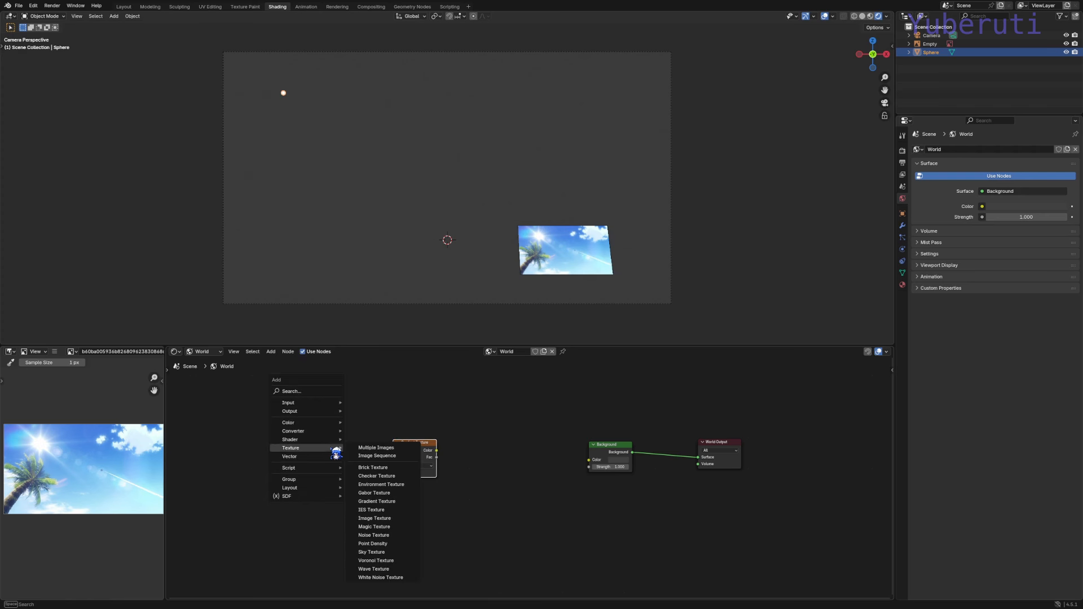
mouse_move(334, 429)
left_click(373, 448)
left_click(525, 452)
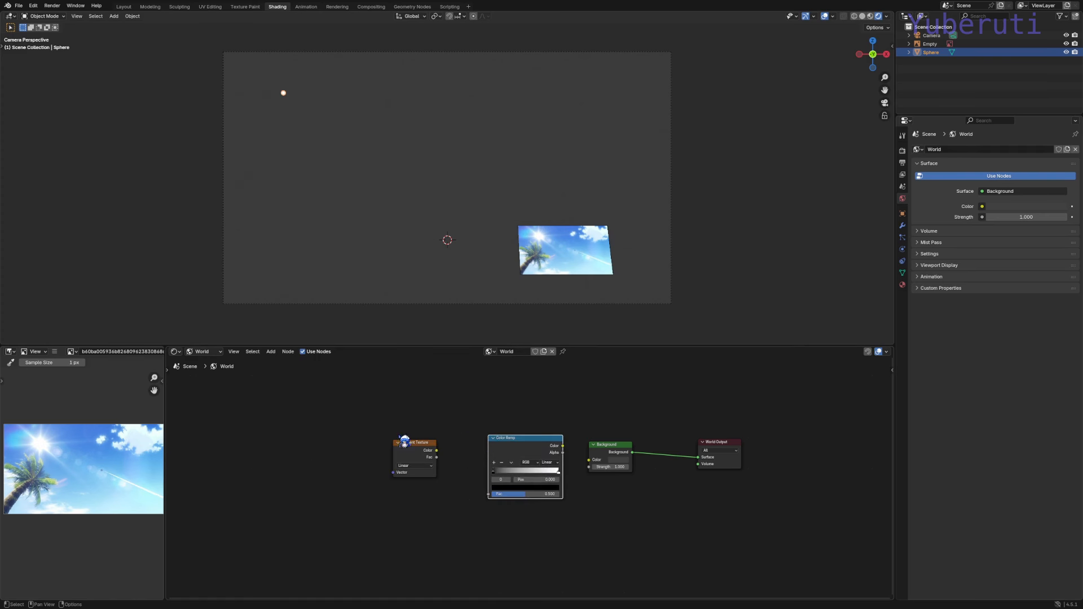
Add Mapping and Texture Coordinate nodes and link Generated through Mapping into the Gradient Texture's Vector input
key("shift+a")
mouse_move(316, 463)
left_click(361, 480)
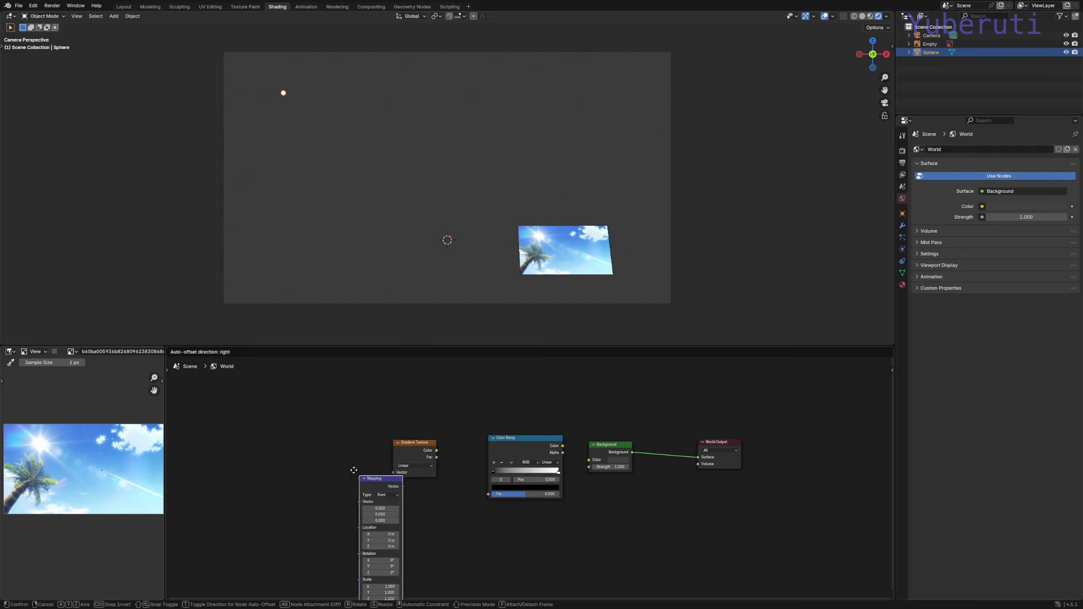
left_click(333, 432)
key("shift+a")
mouse_move(253, 395)
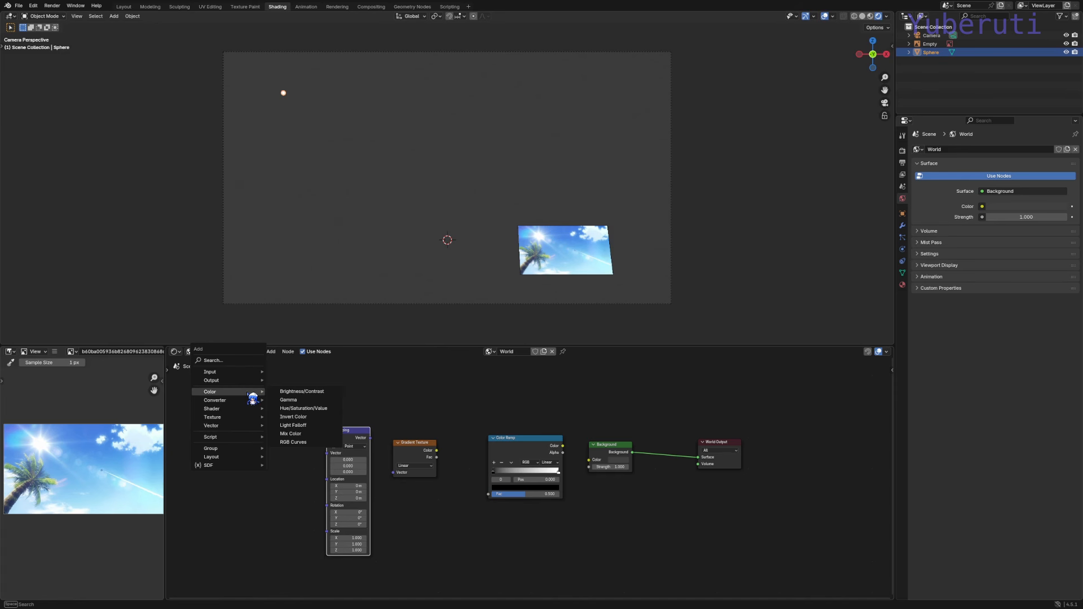
mouse_move(248, 372)
left_click(299, 499)
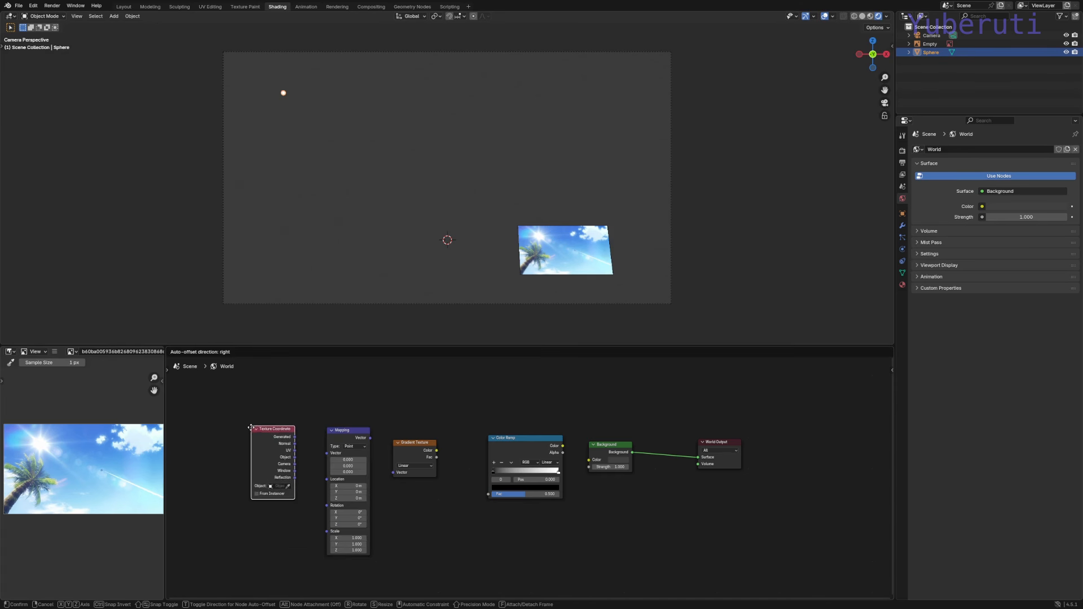
left_click(262, 434)
mouse_move(294, 440)
left_mouse_down()
mouse_move(398, 466)
mouse_move(289, 443)
left_mouse_up()
left_click(411, 439)
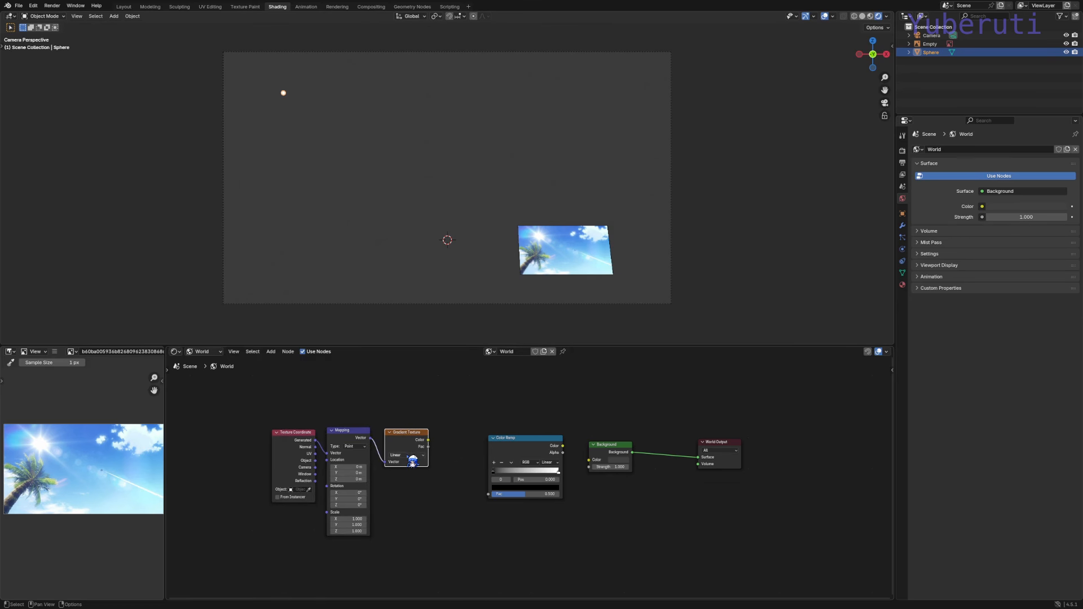
Preview the Gradient Texture as the World surface and set the Mapping node's Y rotation to -90°
left_click(412, 456, "ctrl+shift")
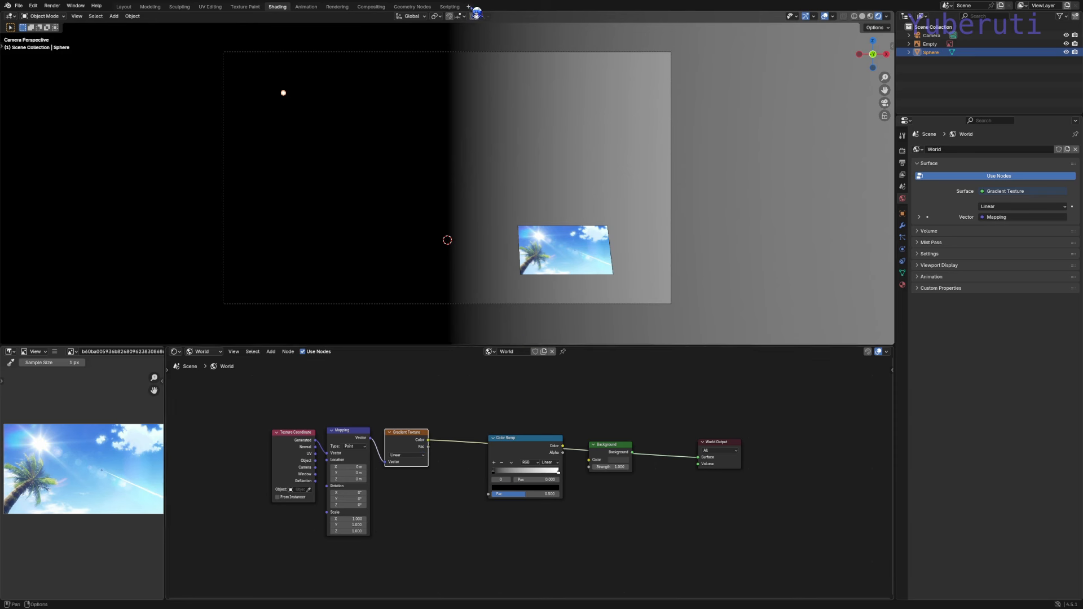
scroll(406, 488, "up", 2)
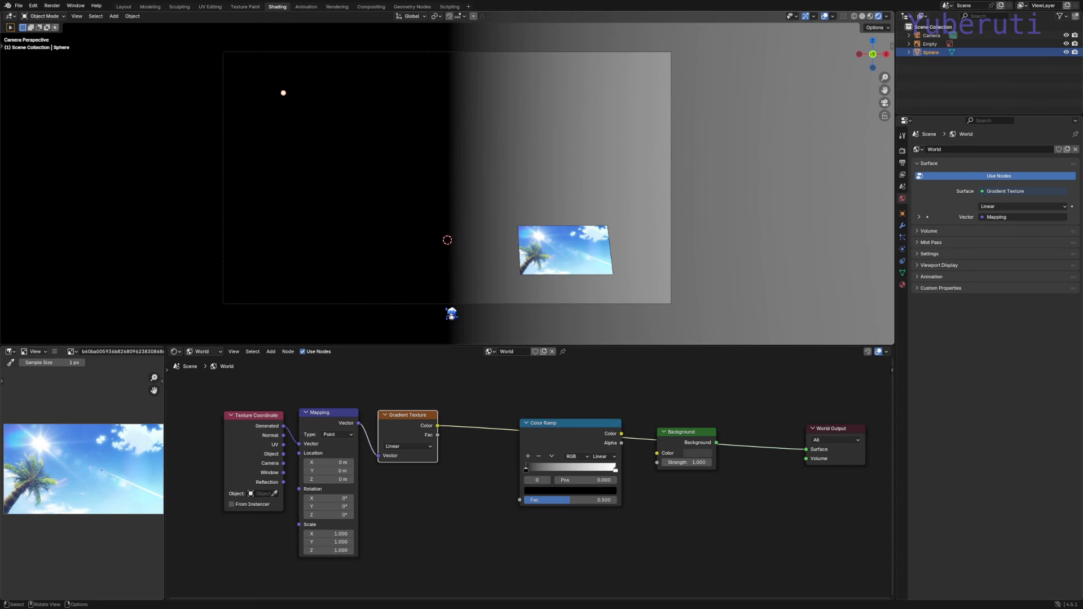
left_click_drag(340, 507, 287, 507)
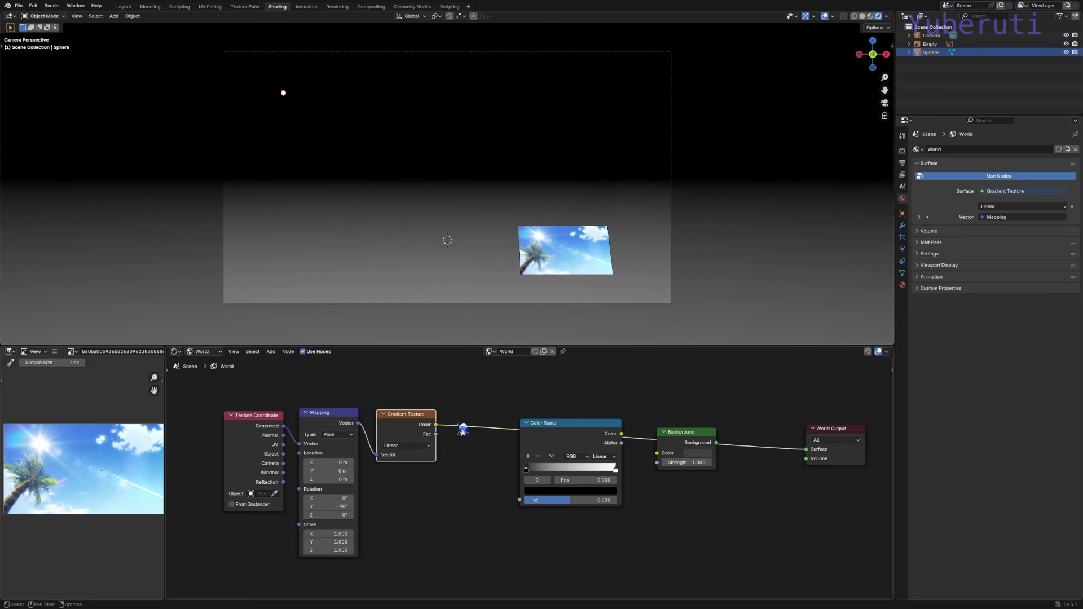
Route the gradient through the Color Ramp and set its first stop to the deep blue sampled from the reference sky's upper part
left_click_drag(559, 438, 467, 461)
left_click(500, 500)
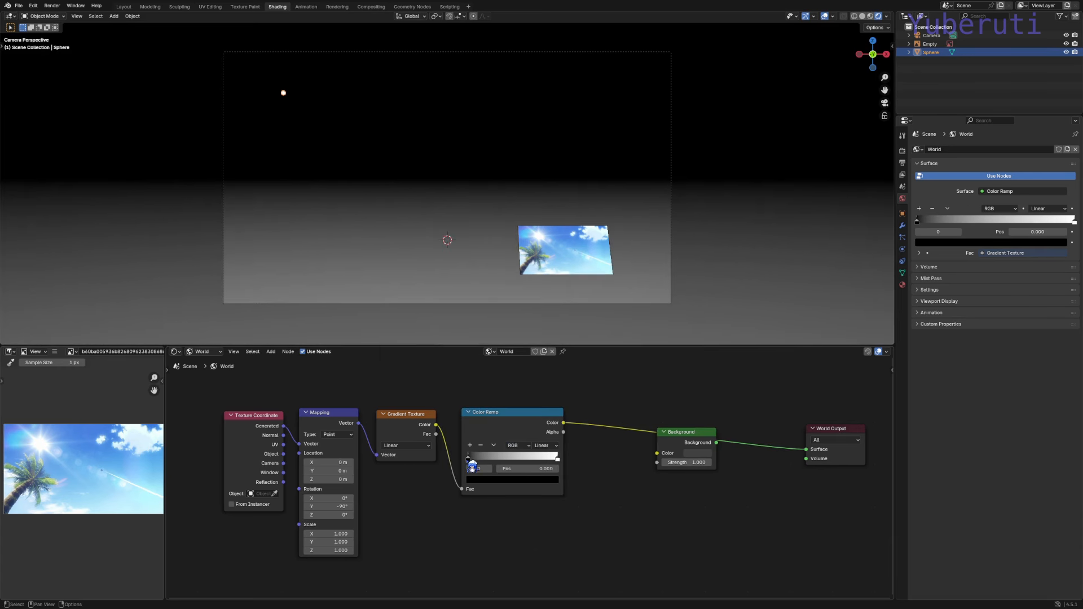
left_click(546, 479)
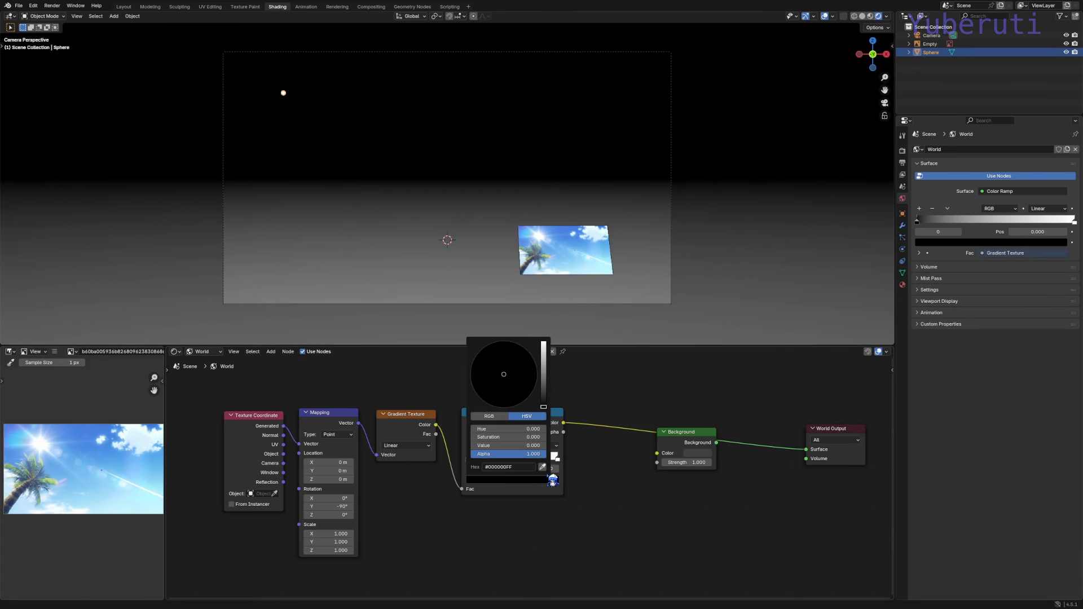
left_click(543, 467)
left_click(95, 424)
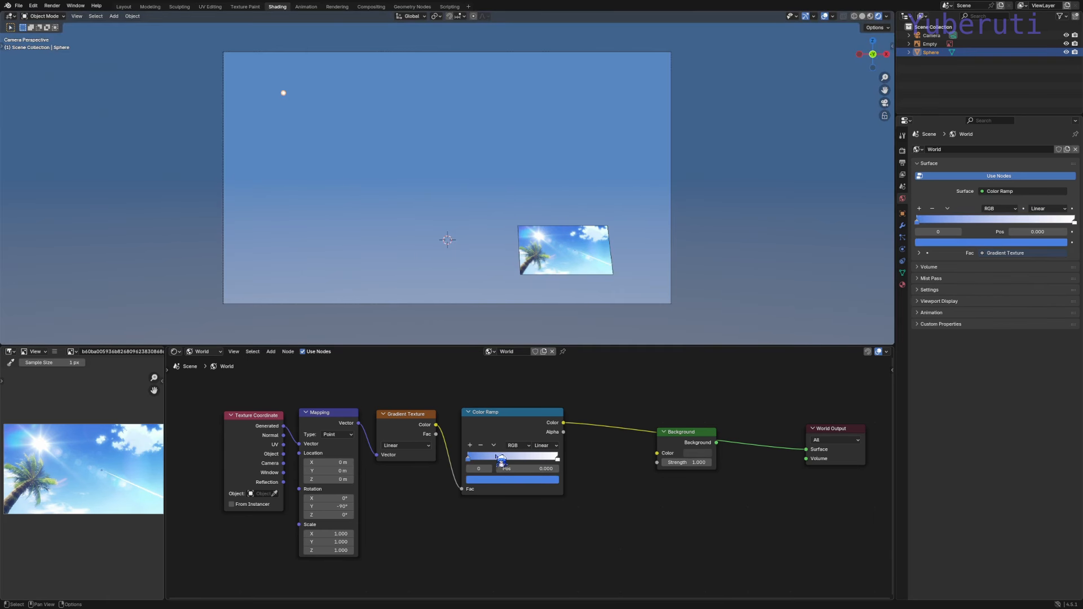
Add two middle stops to the Color Ramp and place them at positions 0.309 and 0.591
left_click(469, 446)
left_click(470, 445)
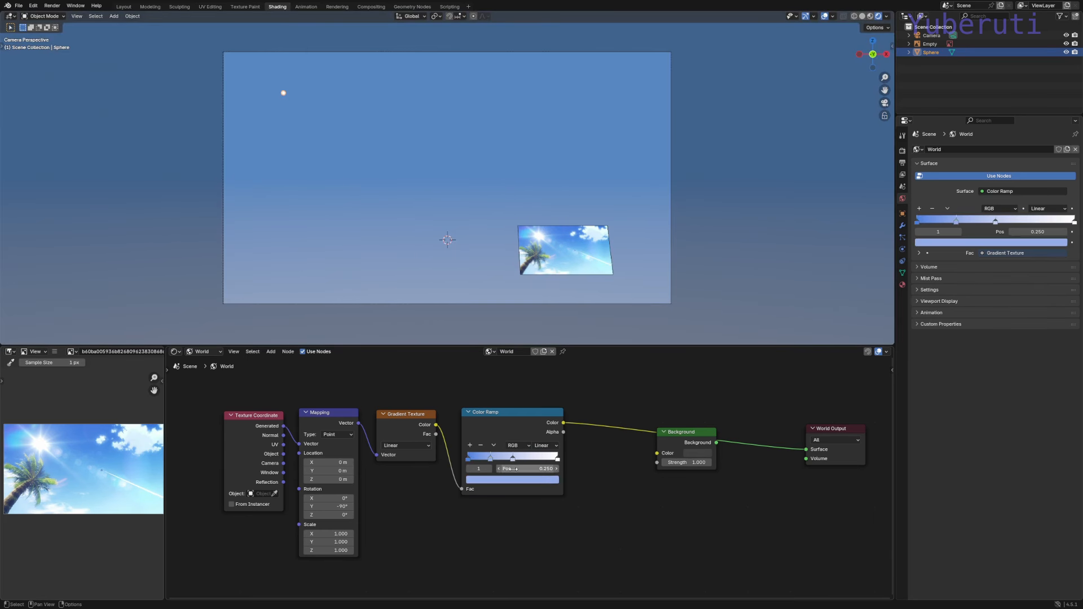
left_click_drag(508, 460, 505, 463)
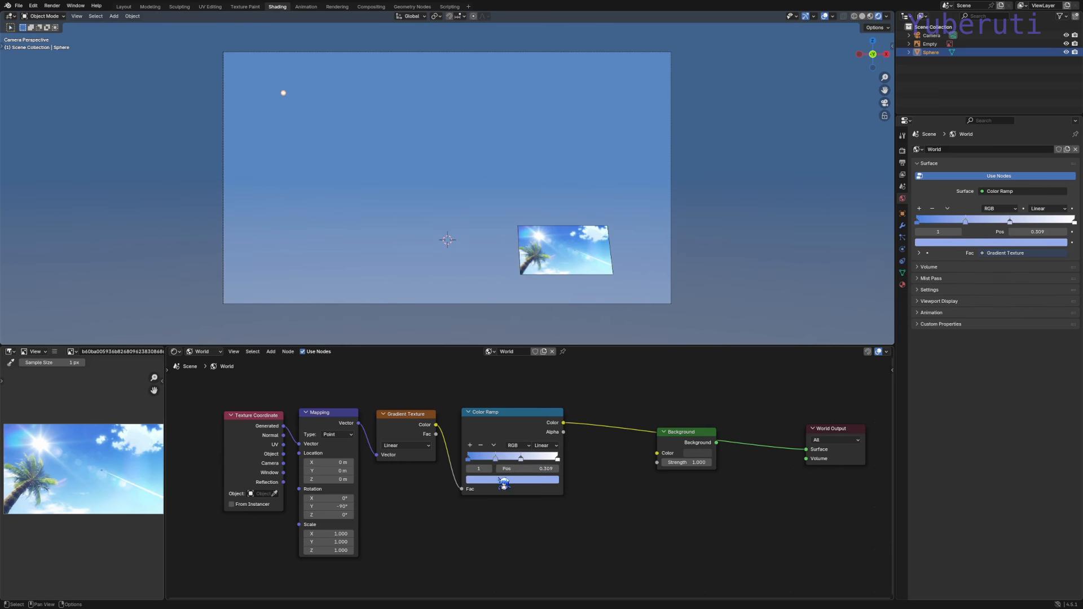
Colour the two middle Color Ramp stops with a medium blue and a lighter blue sampled from the reference sky
left_click(504, 484)
left_click(546, 474)
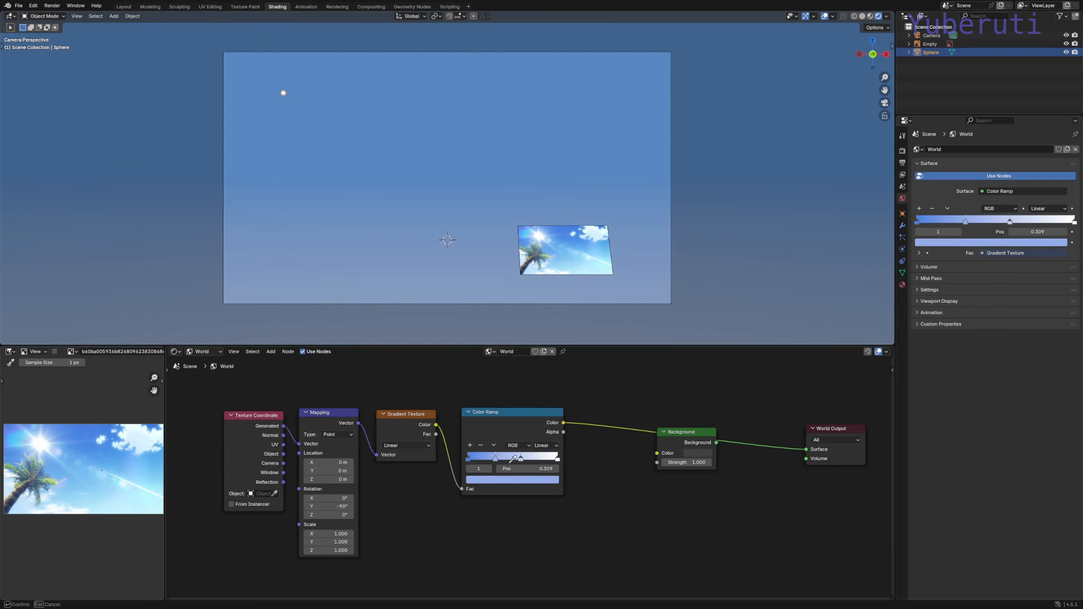
left_click(114, 451)
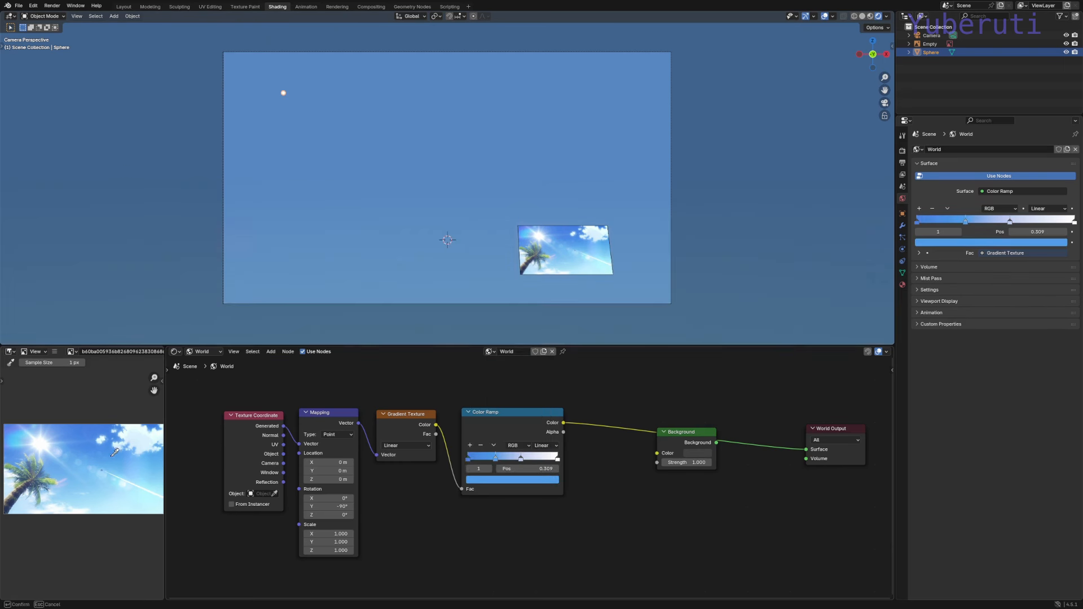
left_click(521, 458)
left_click(527, 484)
left_click(547, 473)
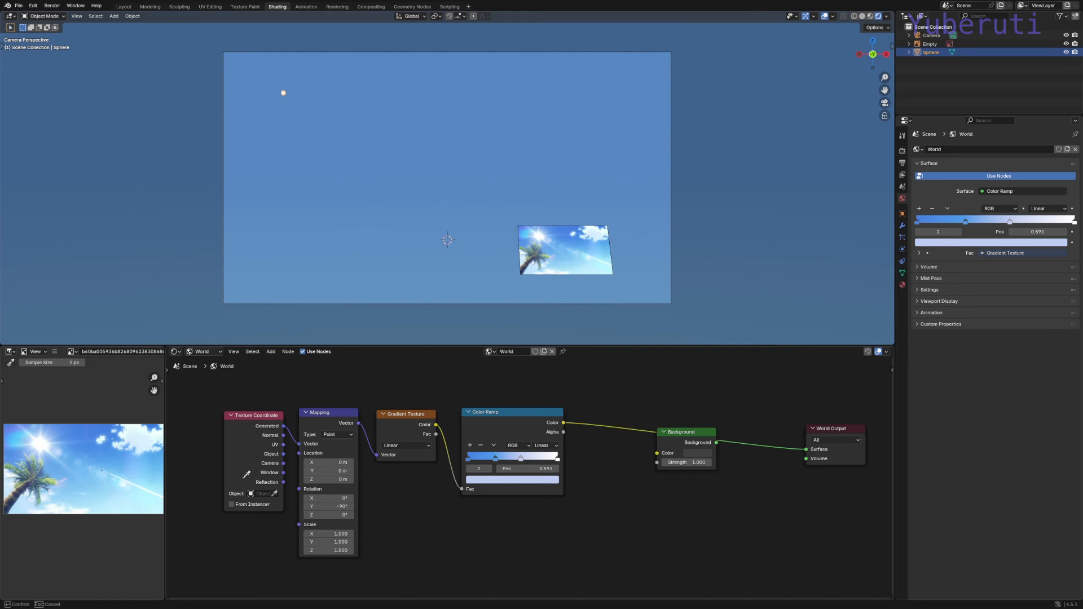
left_click(101, 483)
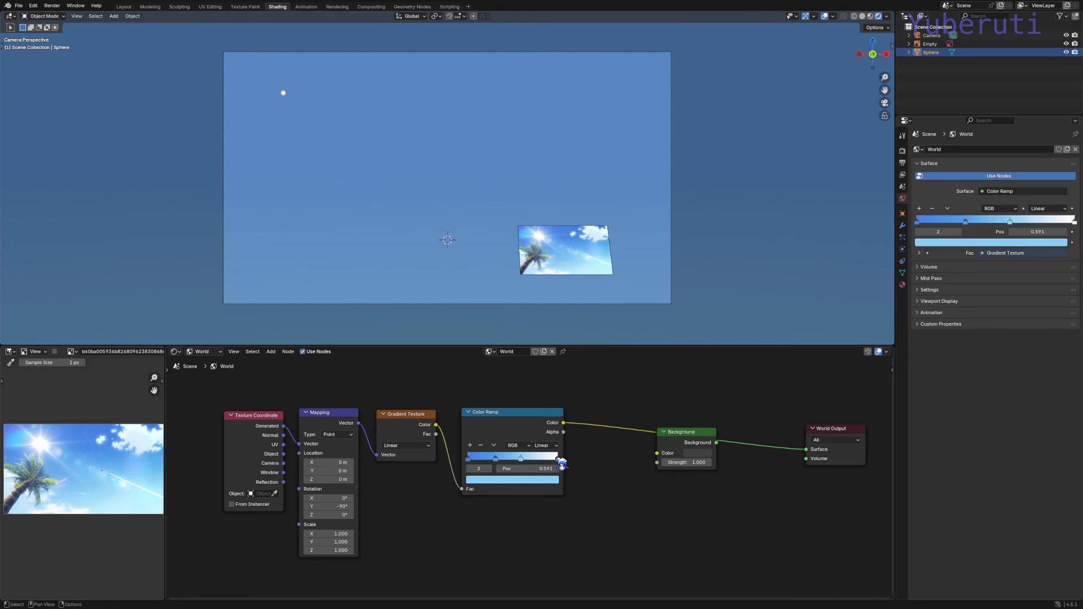
Shift the Color Ramp's white stop inward and the light-blue stop to 0.459, and check the sky below the camera frame
left_click_drag(557, 458, 542, 459)
left_click_drag(521, 458, 509, 459)
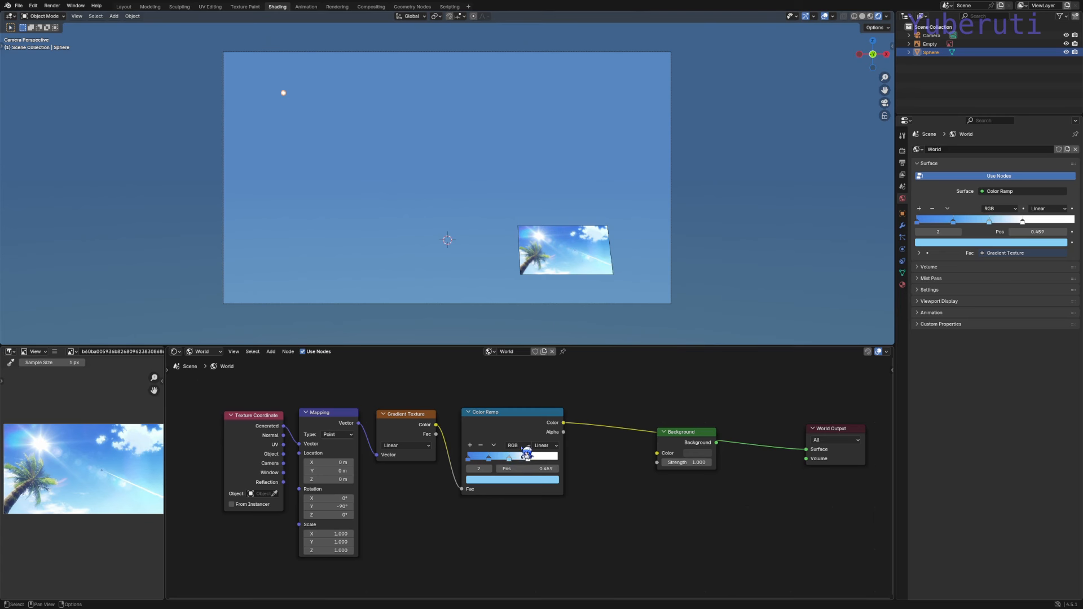
middle_click_drag(524, 285, 509, 100, "shift")
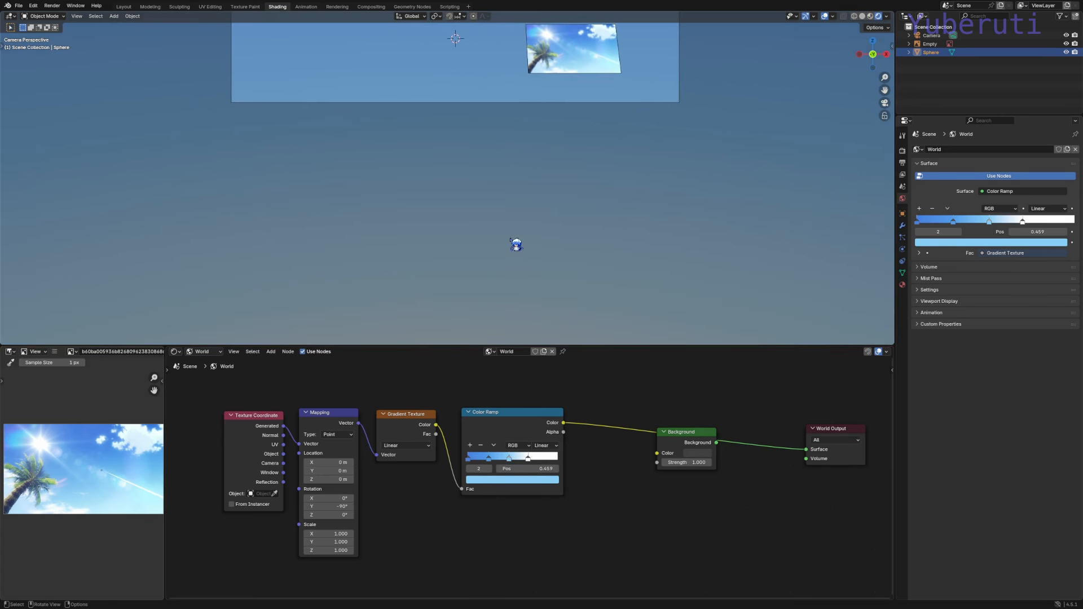
middle_click_drag(541, 140, 544, 342, "shift")
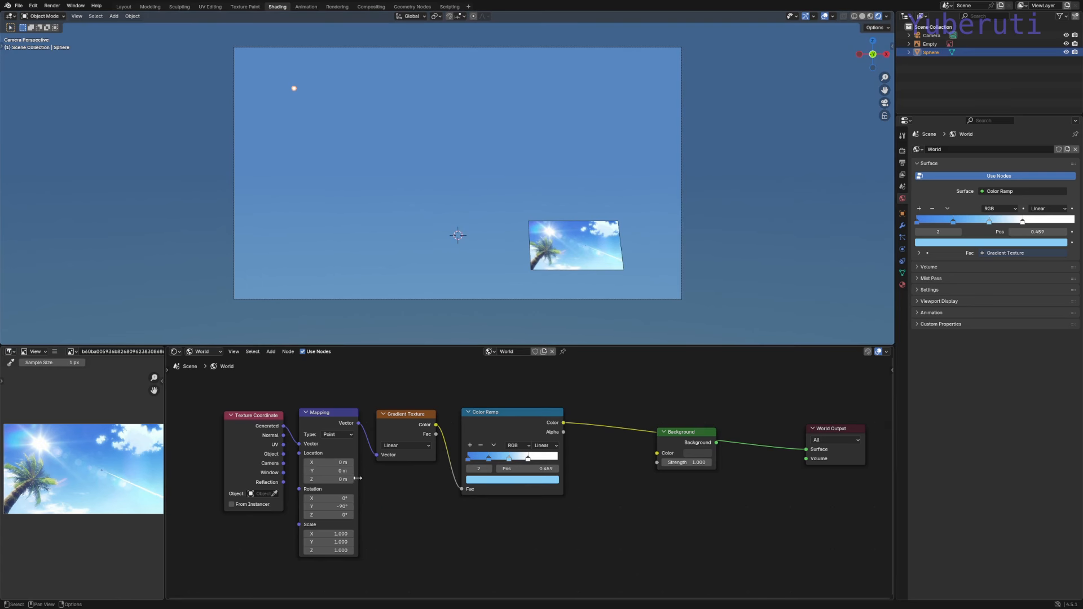
Offset the sky gradient by setting the Mapping node's X location to 0.2 m
scroll(346, 475, "up", 1)
scroll(346, 475, "up", 1)
left_click_drag(328, 460, 363, 459)
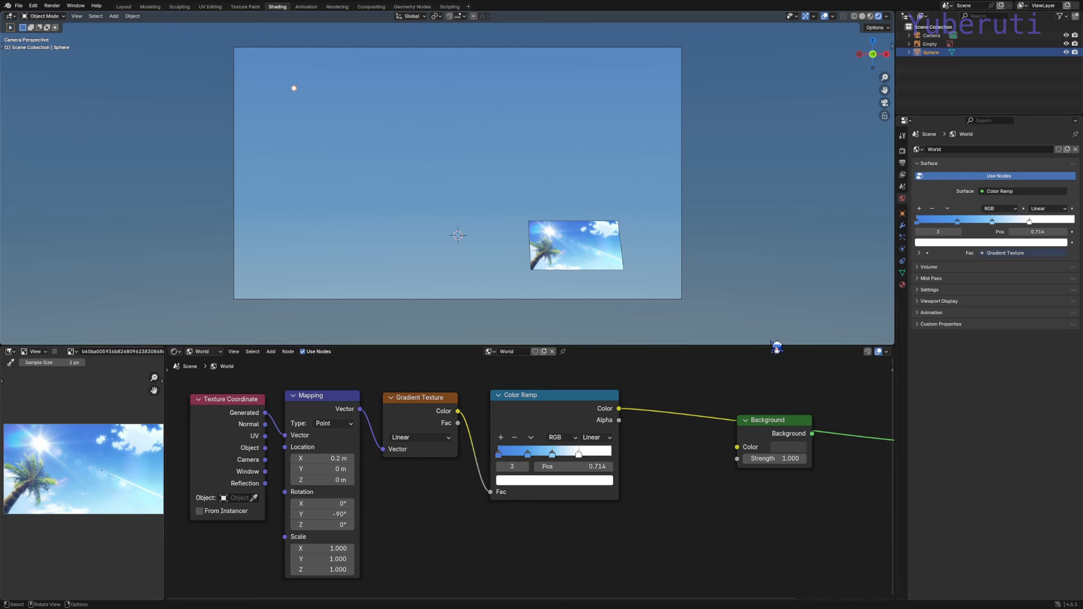
Change the scene's color management view transform to Standard
left_click(902, 151)
left_click(936, 392)
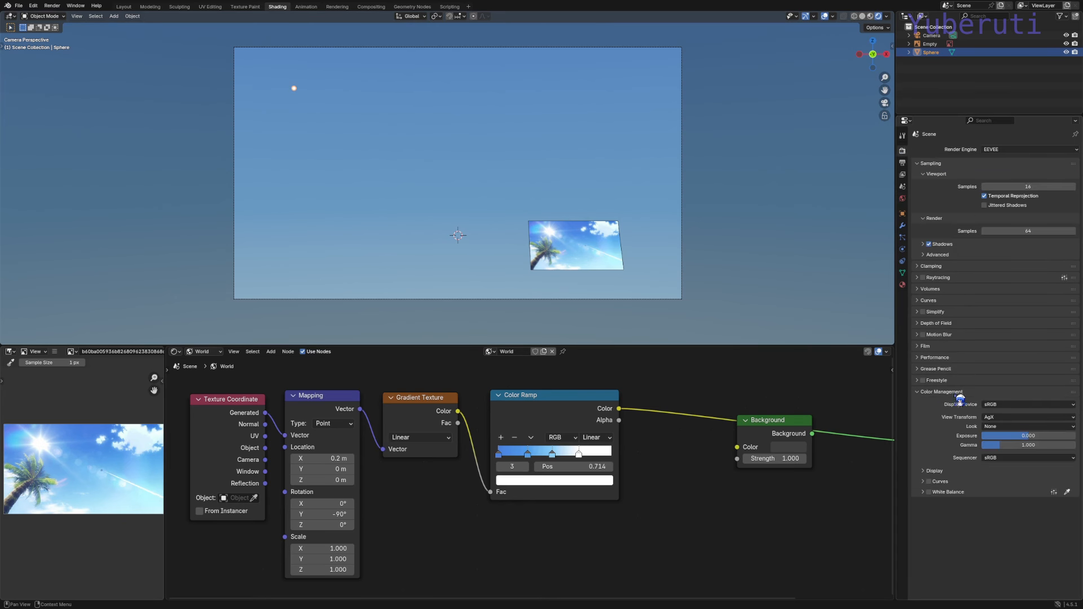
left_click(995, 418)
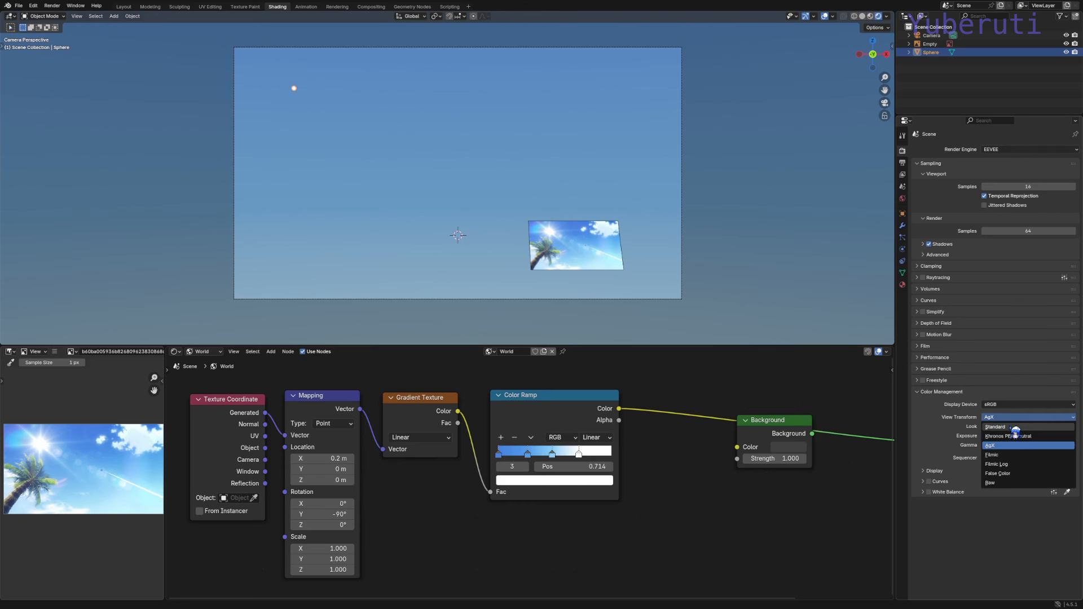
left_click(1010, 427)
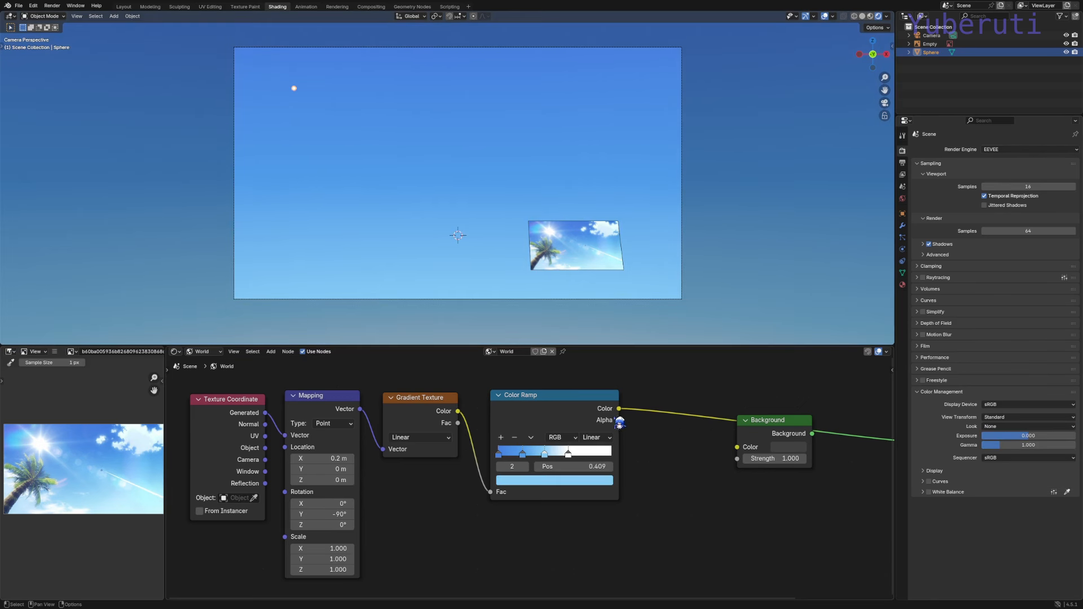
Connect the Color Ramp's color to the Background node and the Background output to the World Output's Surface
left_click_drag(618, 409, 737, 448)
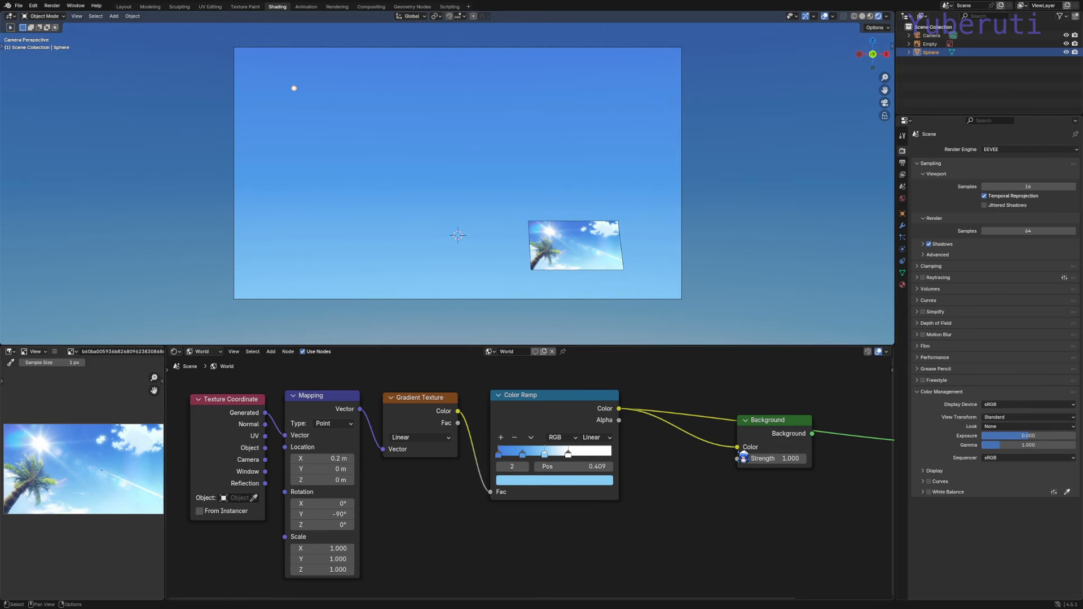
middle_click_drag(769, 457, 571, 480)
left_click_drag(615, 457, 734, 465)
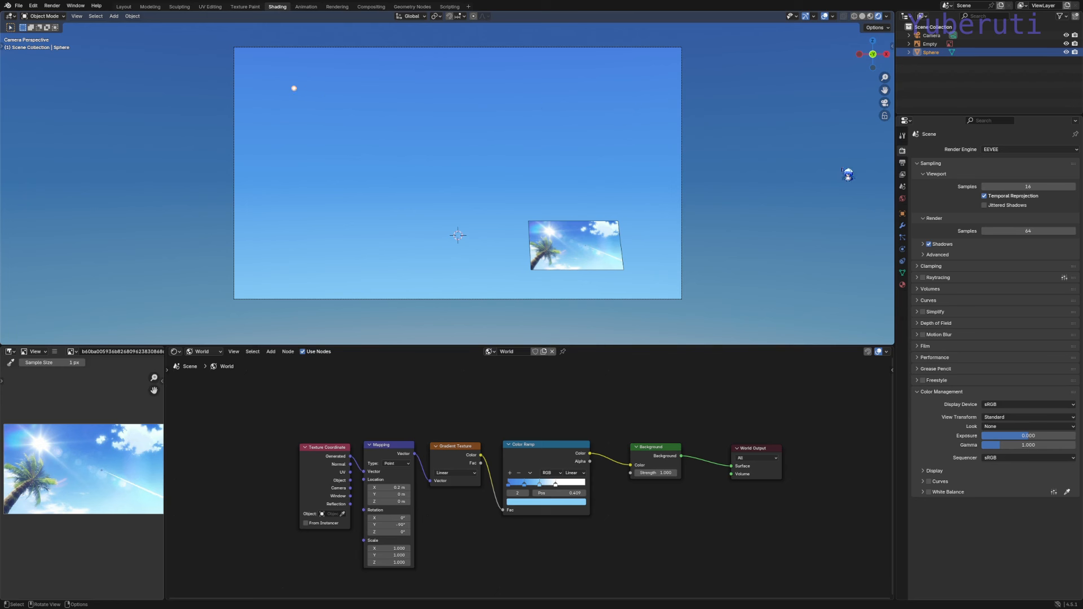
Enable a transparent film background in the render settings and nudge the Background node closer to the Color Ramp
left_click(920, 347)
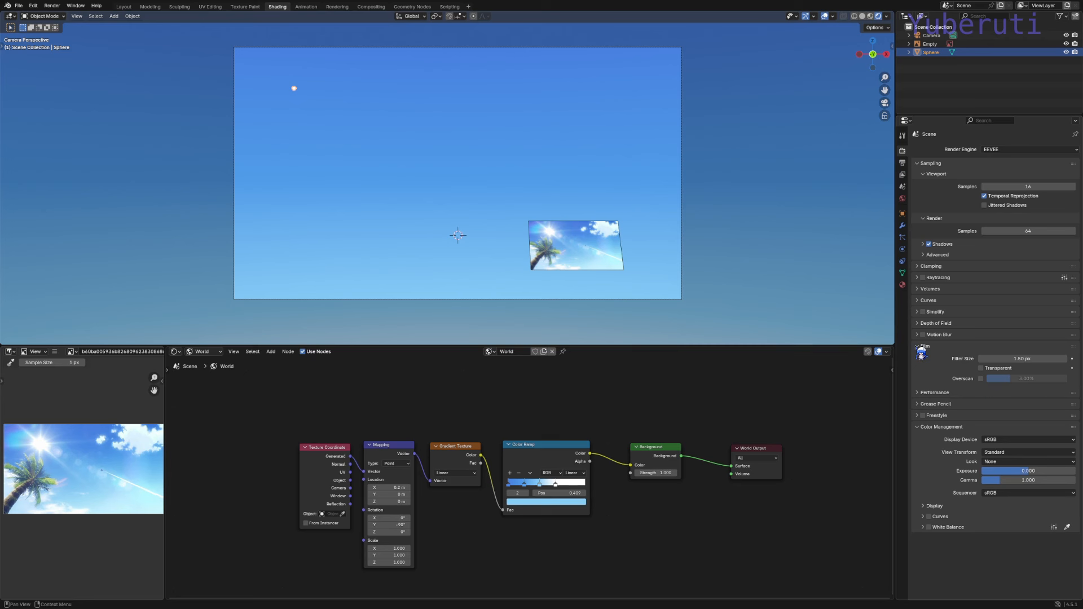
left_click(981, 368)
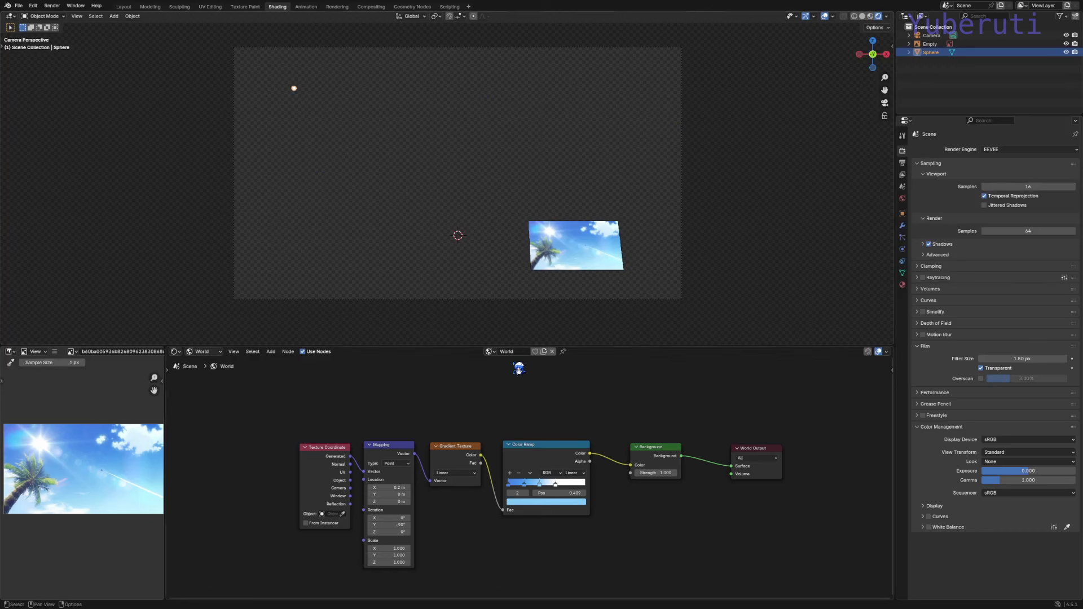
left_click_drag(646, 455, 638, 451)
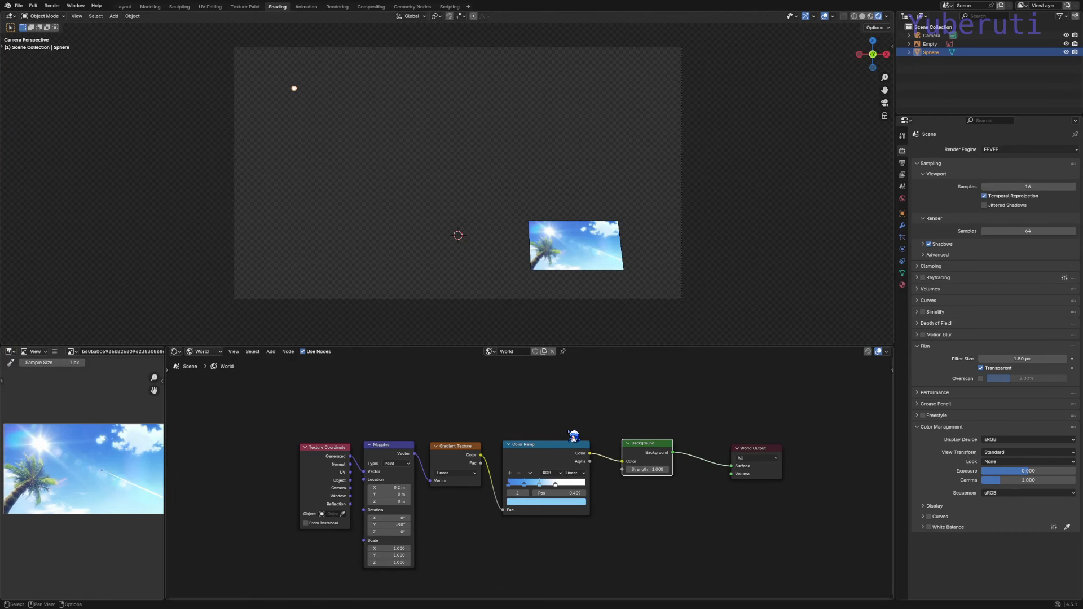
Switch to the Compositing workspace, enable its nodes, and spread Render Layers apart from the Composite and Viewer nodes
left_click(376, 8)
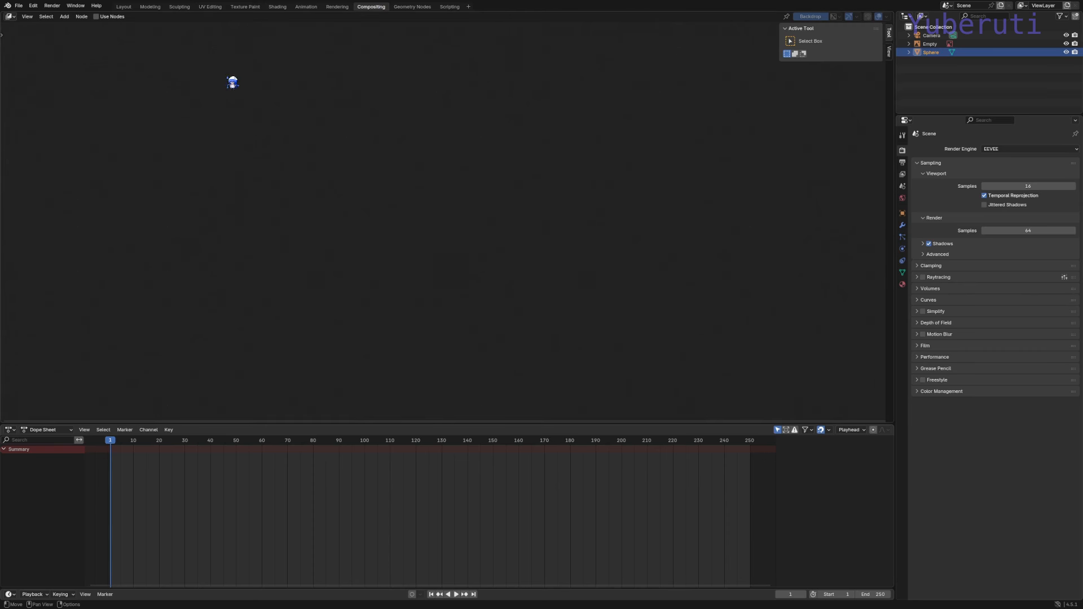
left_click(116, 17)
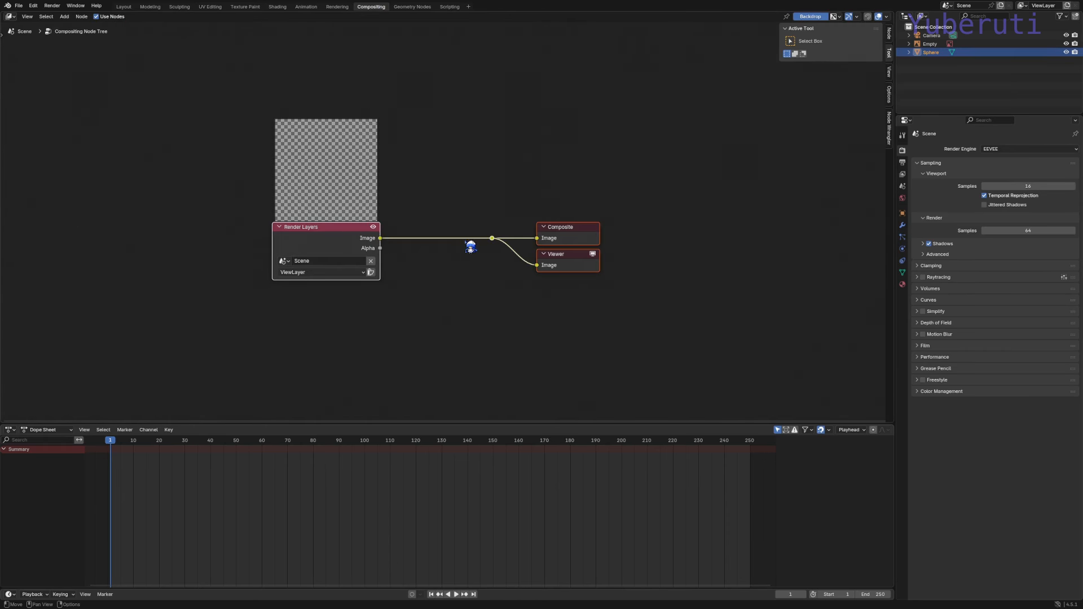
mouse_move(336, 235)
left_mouse_down()
mouse_move(325, 236)
mouse_move(346, 234)
left_mouse_up()
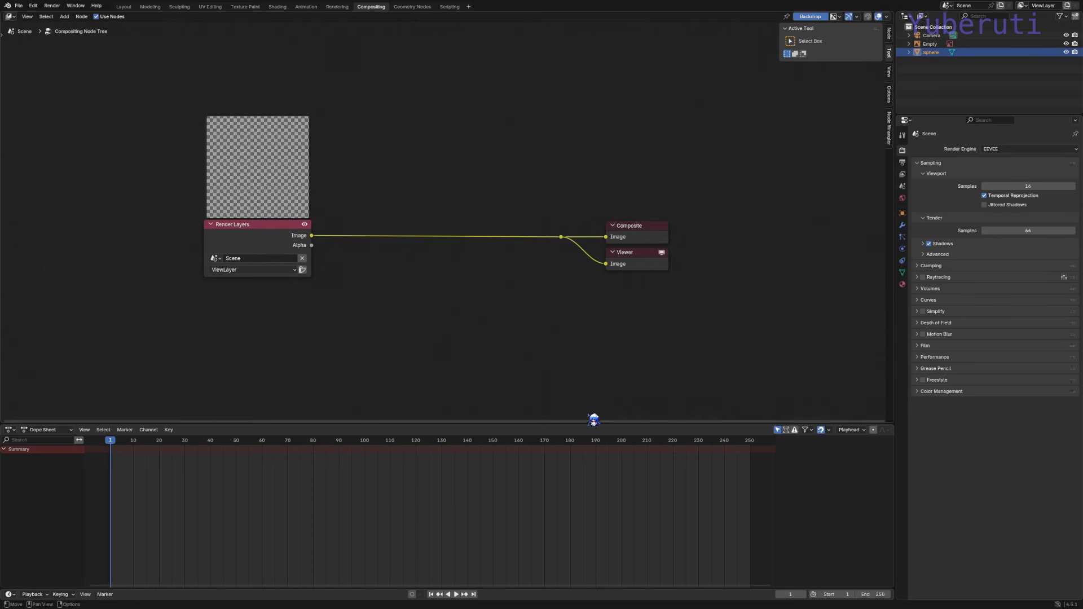
Enlarge the compositor area by shrinking the Dope Sheet, and render the image once to fill the backdrop
left_click_drag(593, 420, 599, 559)
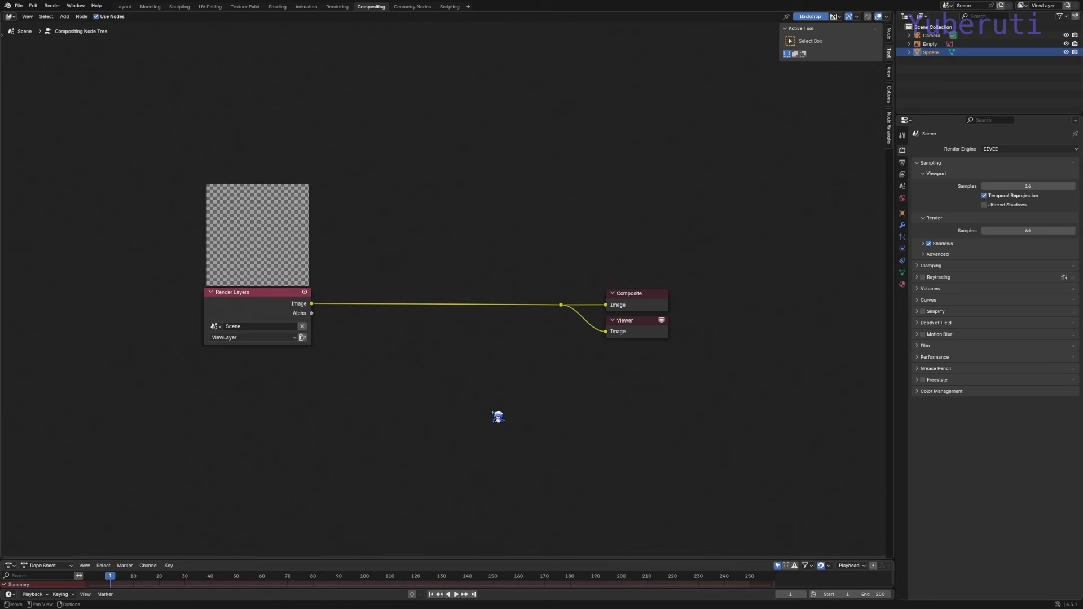
left_click_drag(470, 376, 414, 189)
left_click(53, 6)
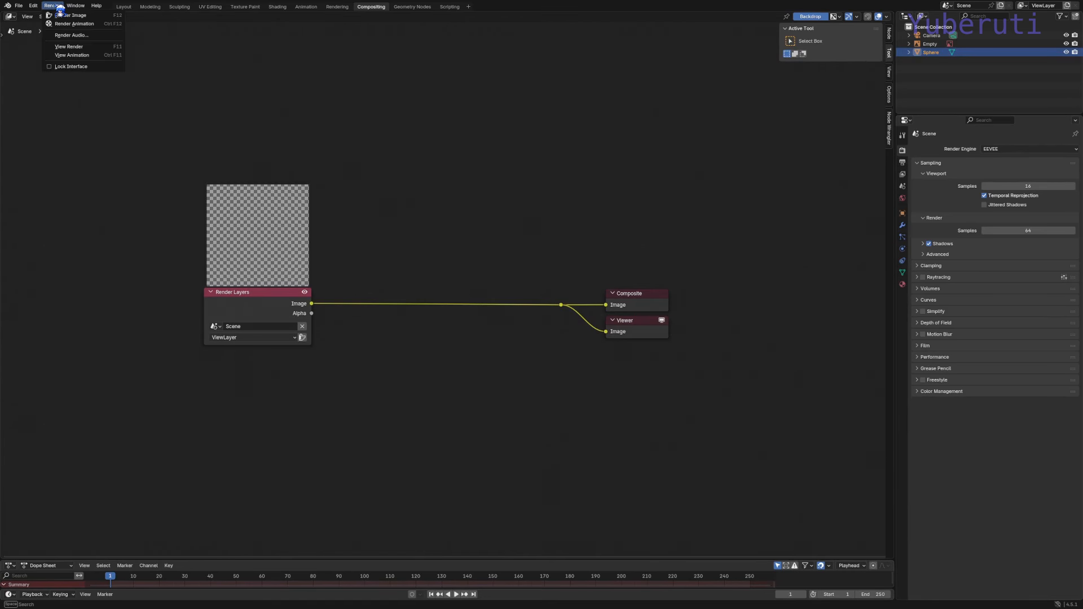
left_click(76, 16)
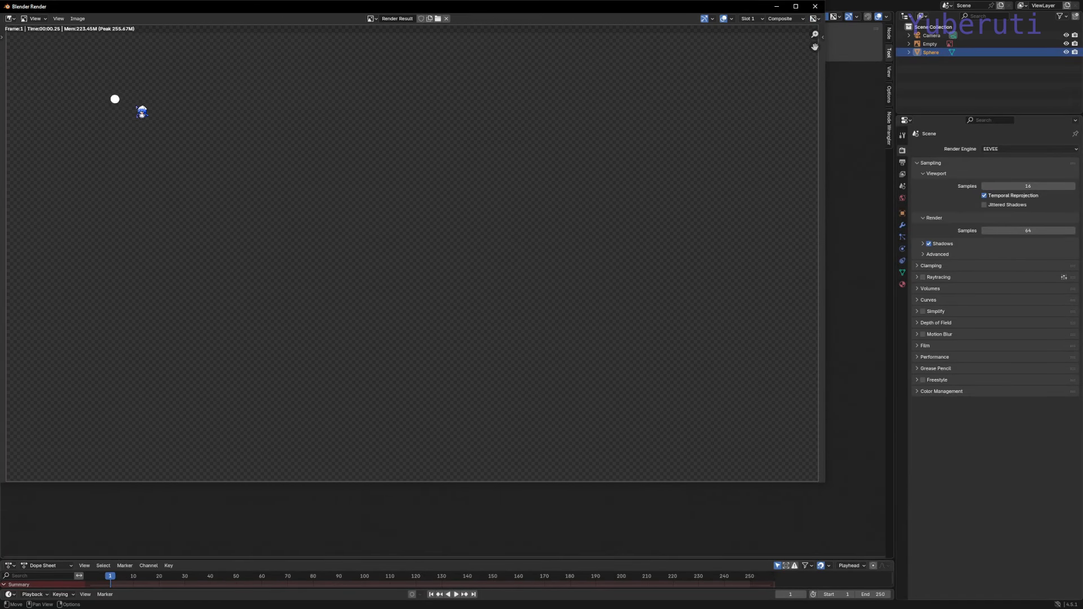
left_click(815, 6)
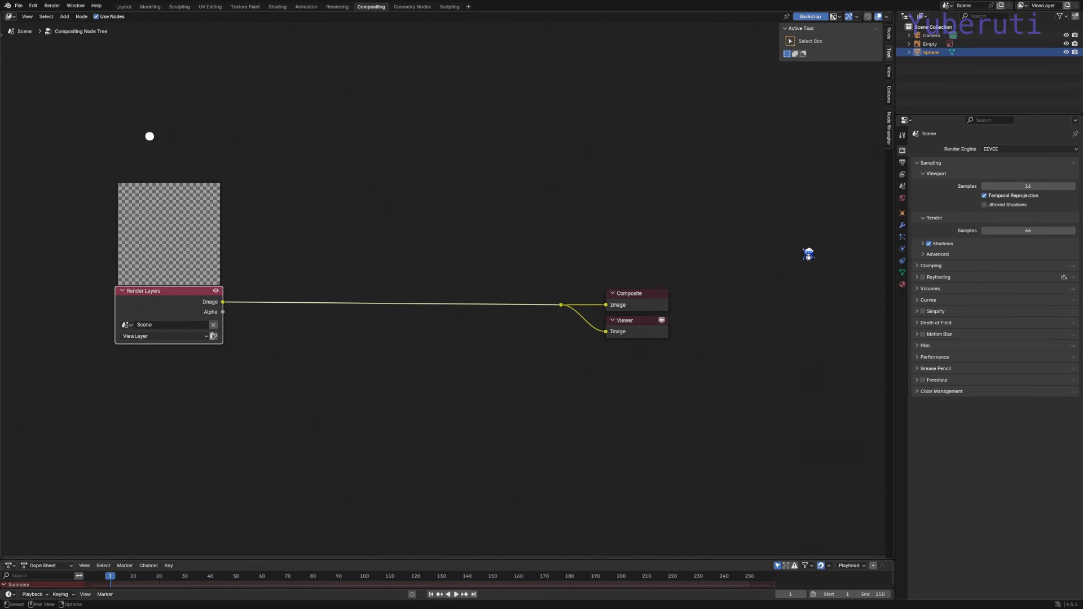
Enable the Environment light pass for the view layer and move the Composite and Viewer nodes farther from Render Layers
left_click(903, 175)
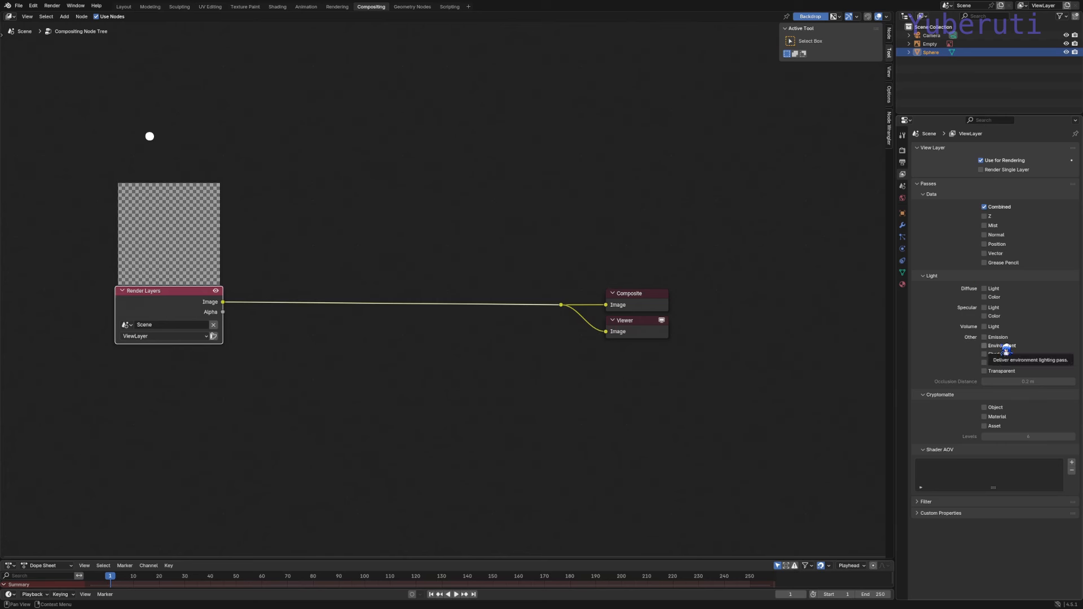
left_click(985, 345)
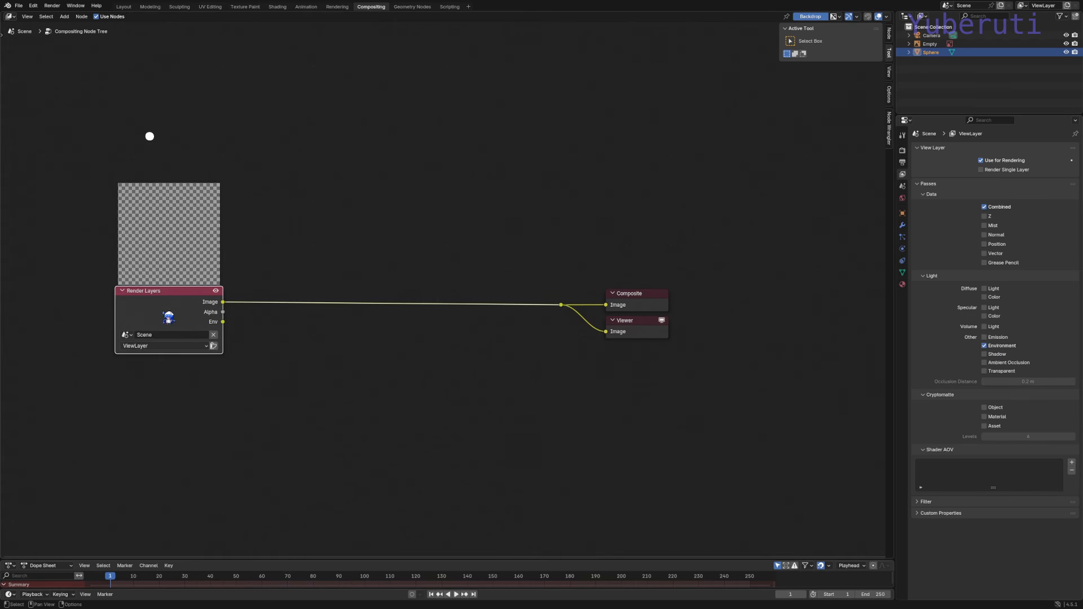
left_click_drag(538, 279, 649, 330)
key("g")
left_click(794, 331)
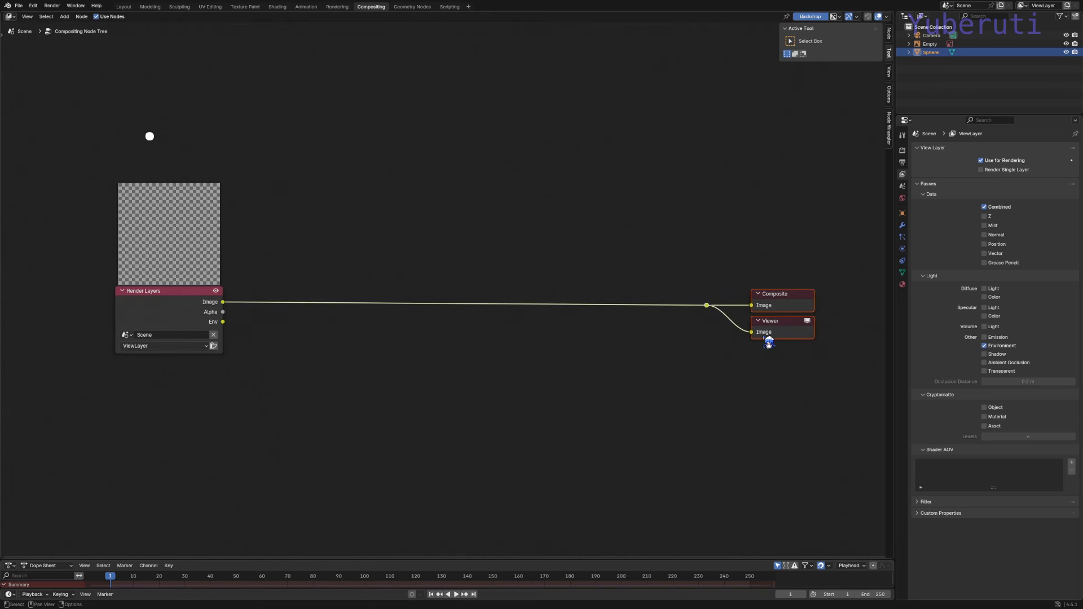
Duplicate the Render Layers node and place the copy above the main image link
left_click(210, 322)
key("shift+d")
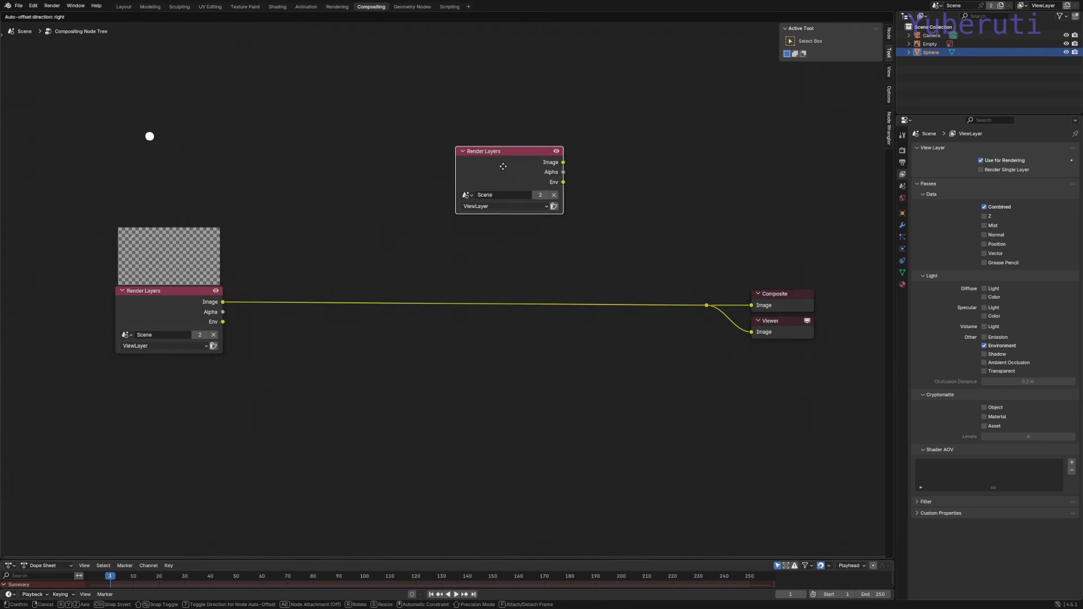
left_click(446, 186)
Insert a Mix Color node into the Render Layers image link and set its blending mode to Add
key("shift+a")
mouse_move(554, 285)
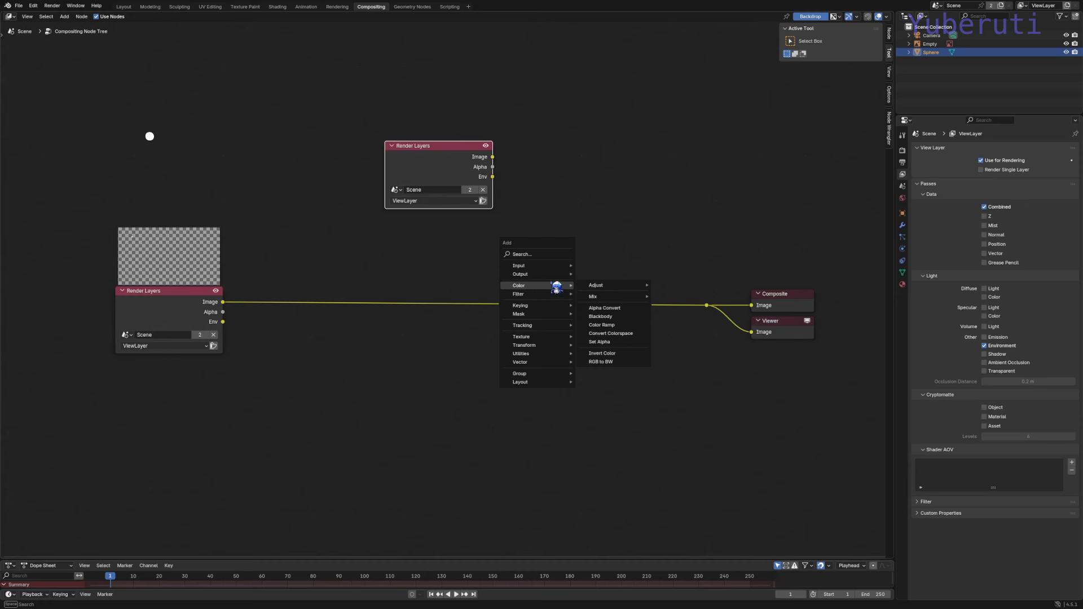
mouse_move(605, 299)
left_click(675, 327)
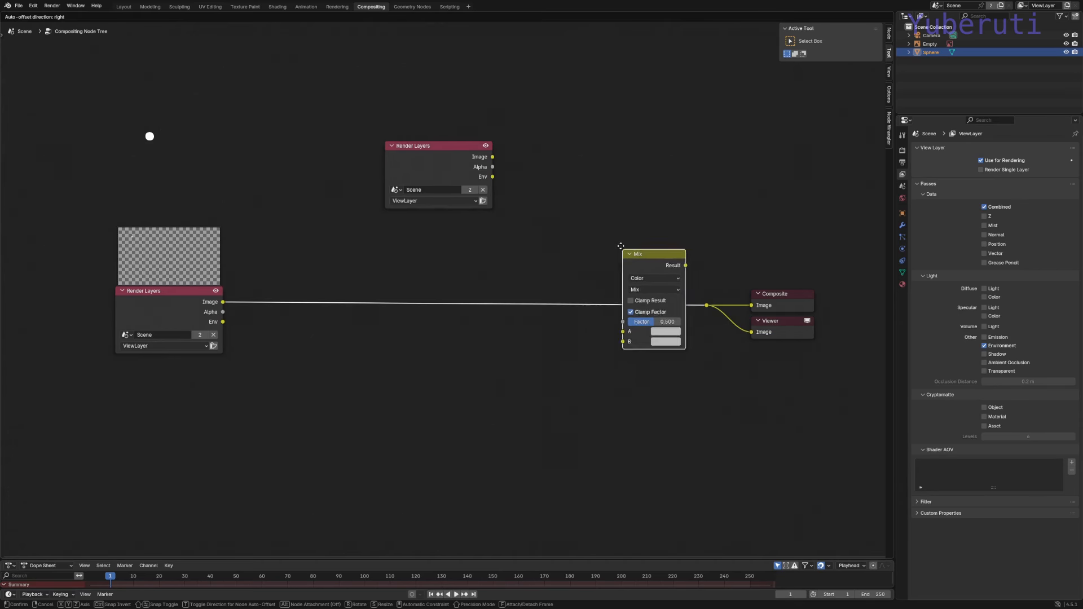
left_click(611, 299)
left_click(612, 283)
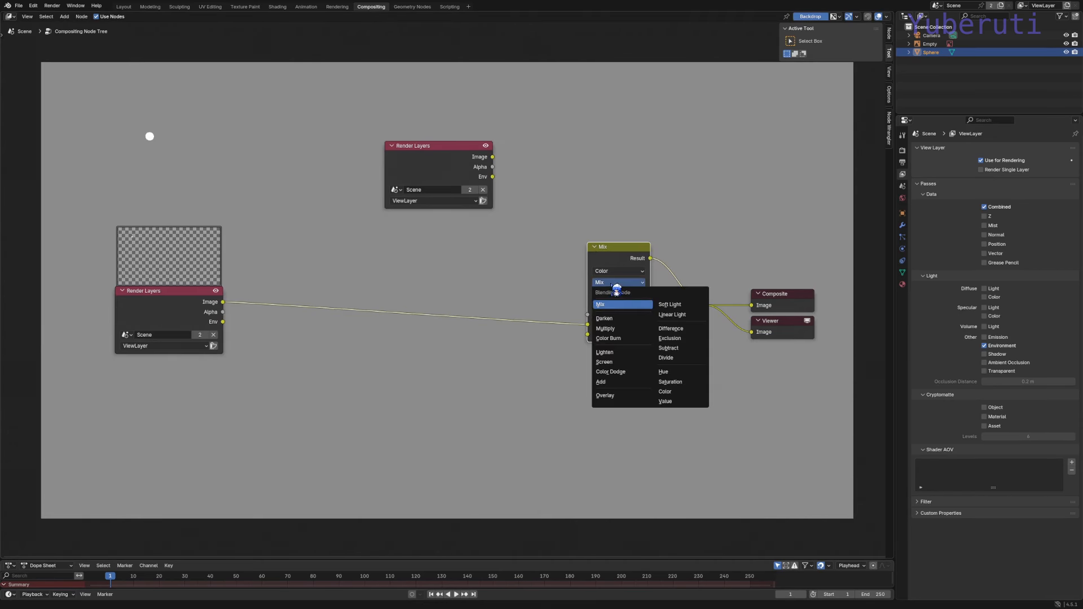
left_click(624, 382)
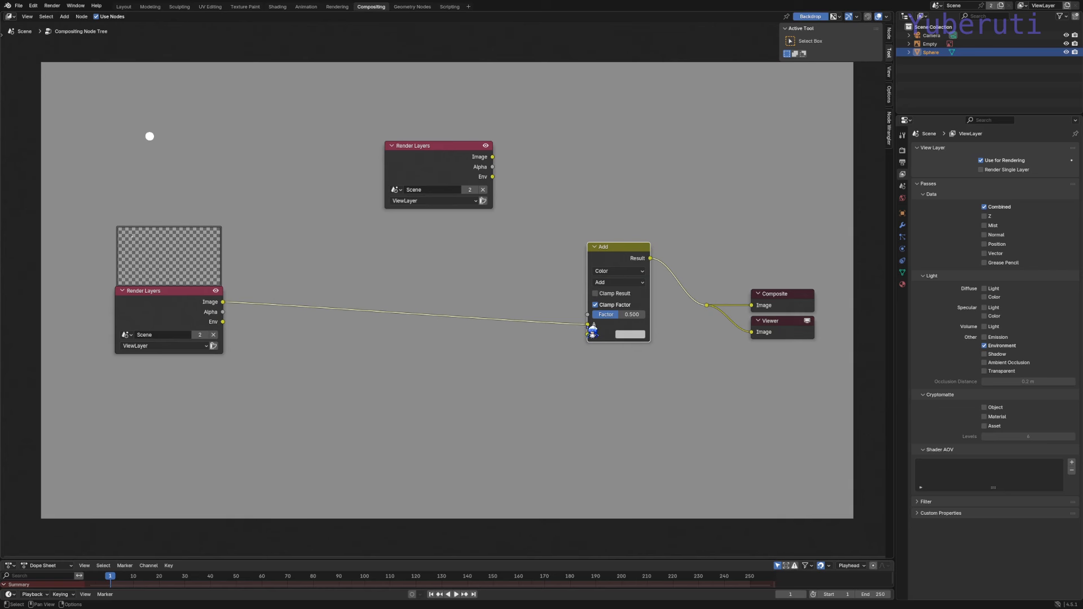
Connect the duplicated Render Layers' Env output to Add's A input and the original's Image to B, shifting the Add node slightly
left_click_drag(494, 180, 589, 325)
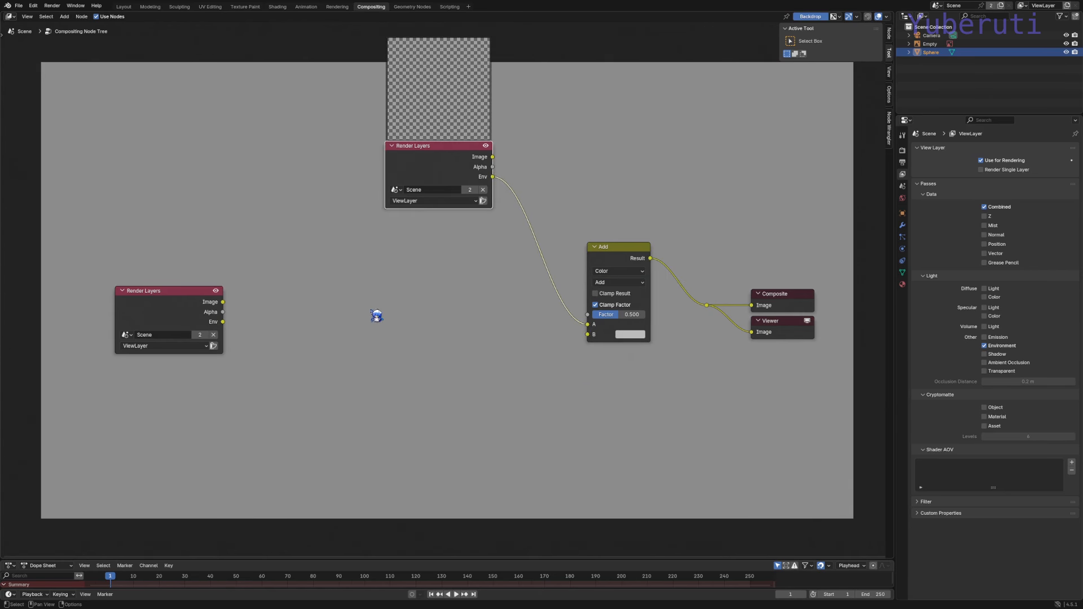
left_click_drag(223, 303, 588, 334)
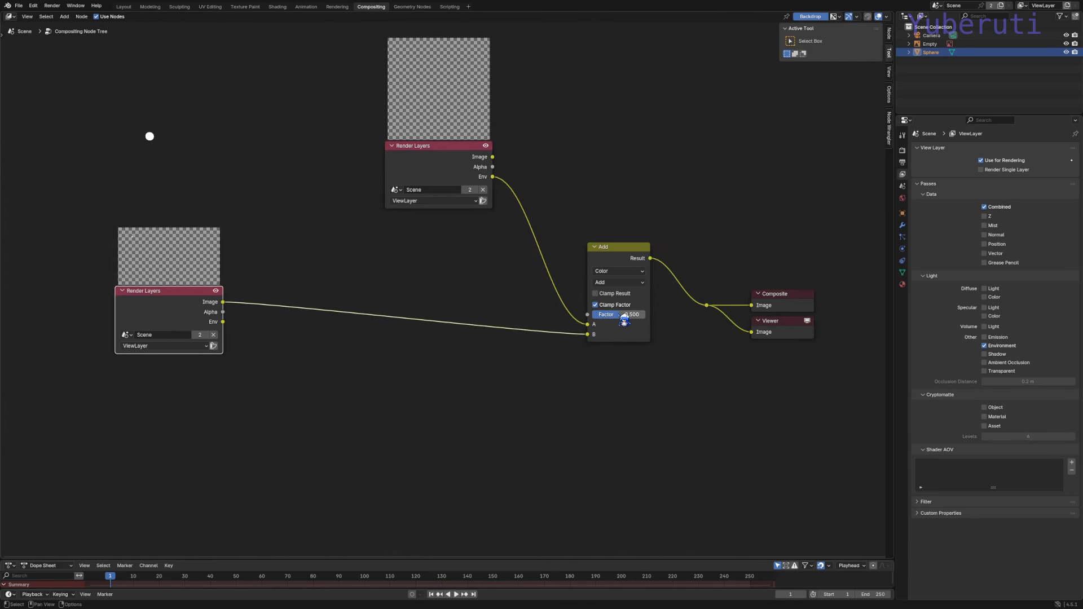
left_click_drag(624, 258, 602, 256)
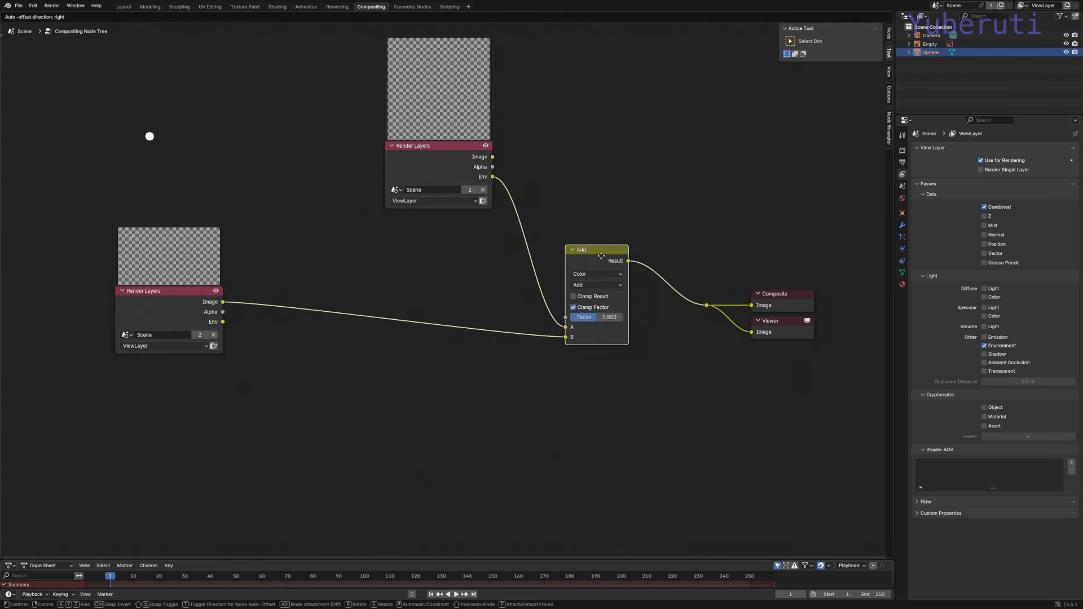
Run an animation render to refresh the composite with the environment pass, and close the render window
left_click(52, 6)
left_click(85, 31)
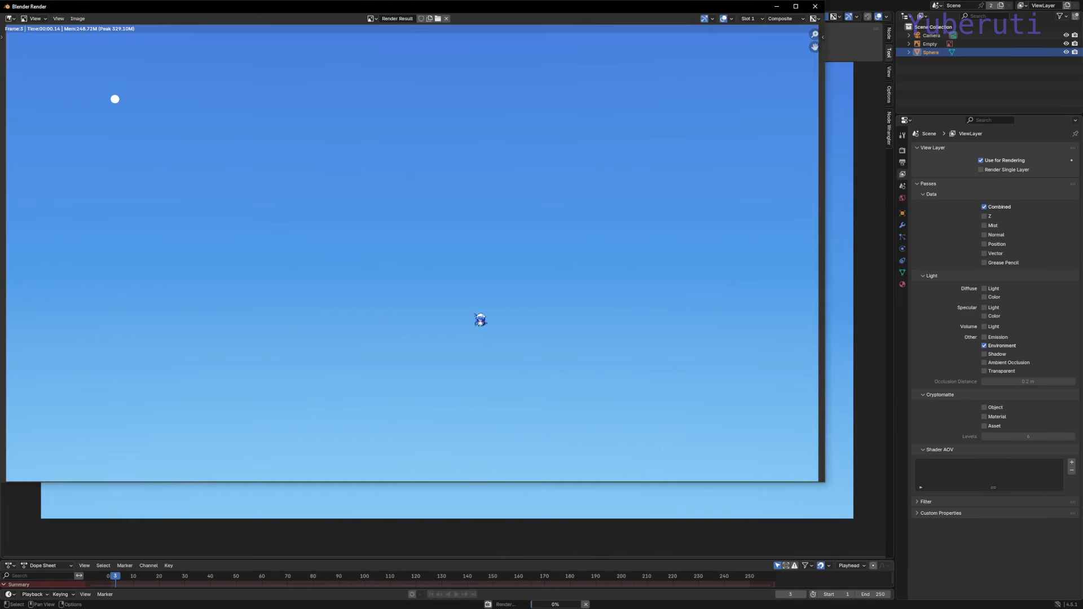
left_click(814, 6)
Set the Add node's factor to 1.000 and tidy the positions of the Add node and both Render Layers nodes
left_click_drag(423, 164, 384, 194)
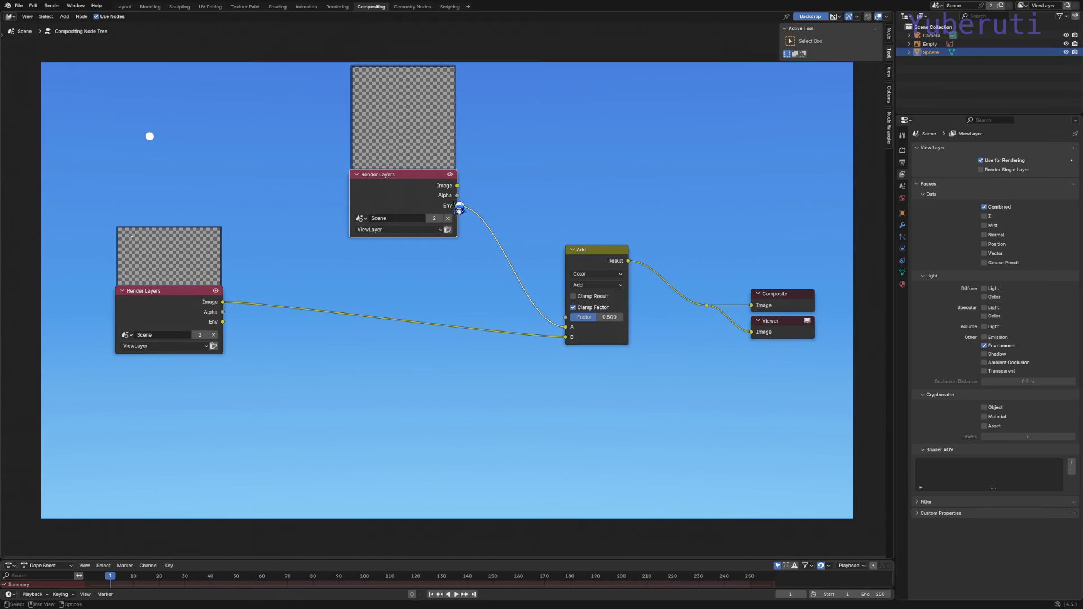
left_click_drag(189, 317, 189, 337)
left_click_drag(605, 308, 632, 308)
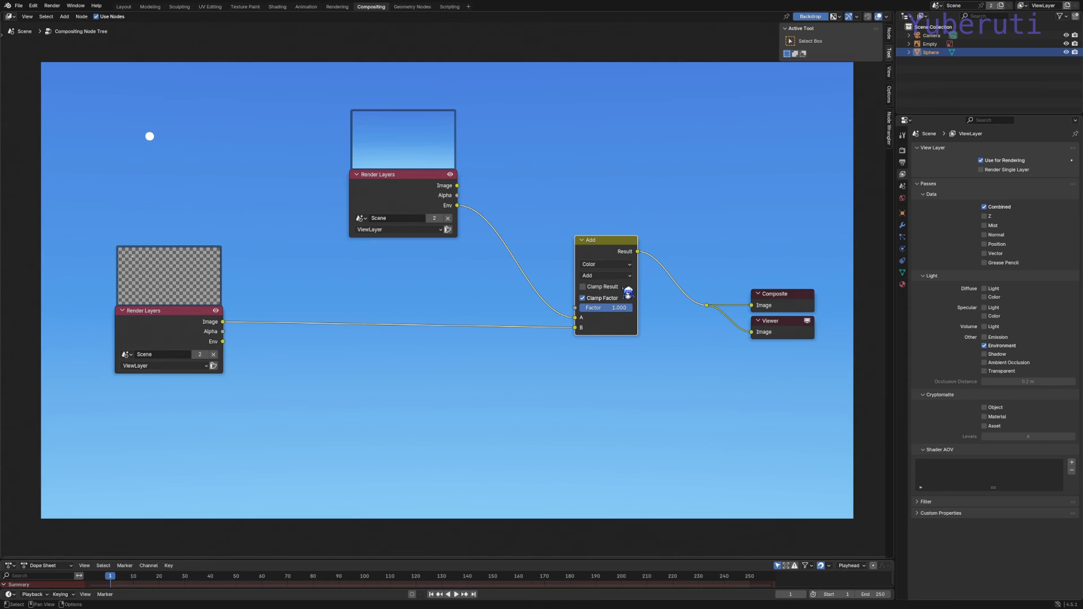
left_click_drag(611, 247, 601, 254)
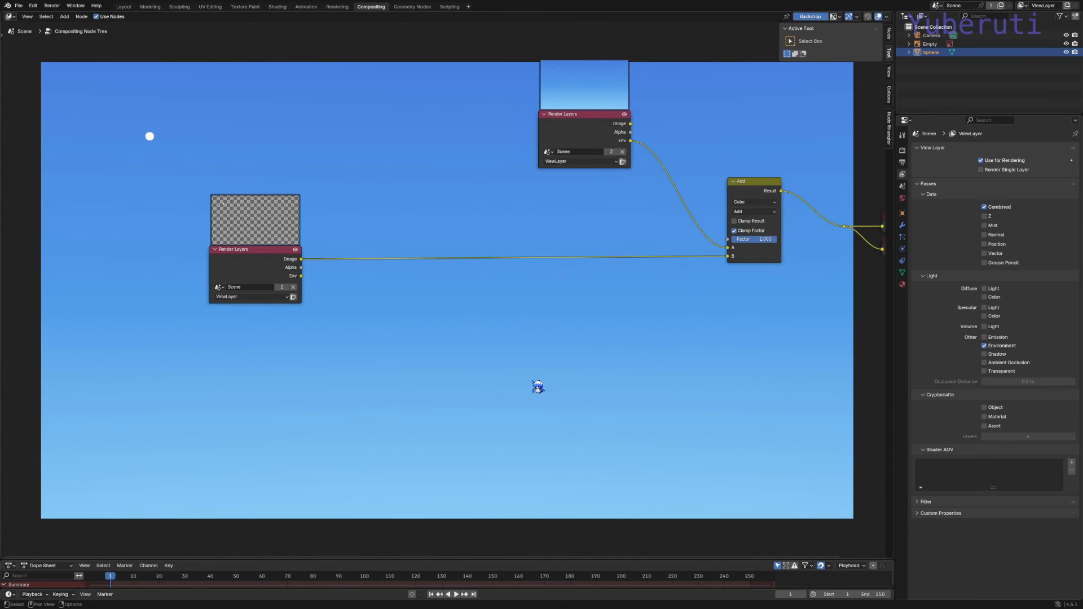
Split the Properties area into two stacked parts and show the reference JPG in an Image Editor in the upper one, framed on the sun
right_click(977, 117)
left_click(956, 114)
left_click(962, 261)
left_click(906, 120)
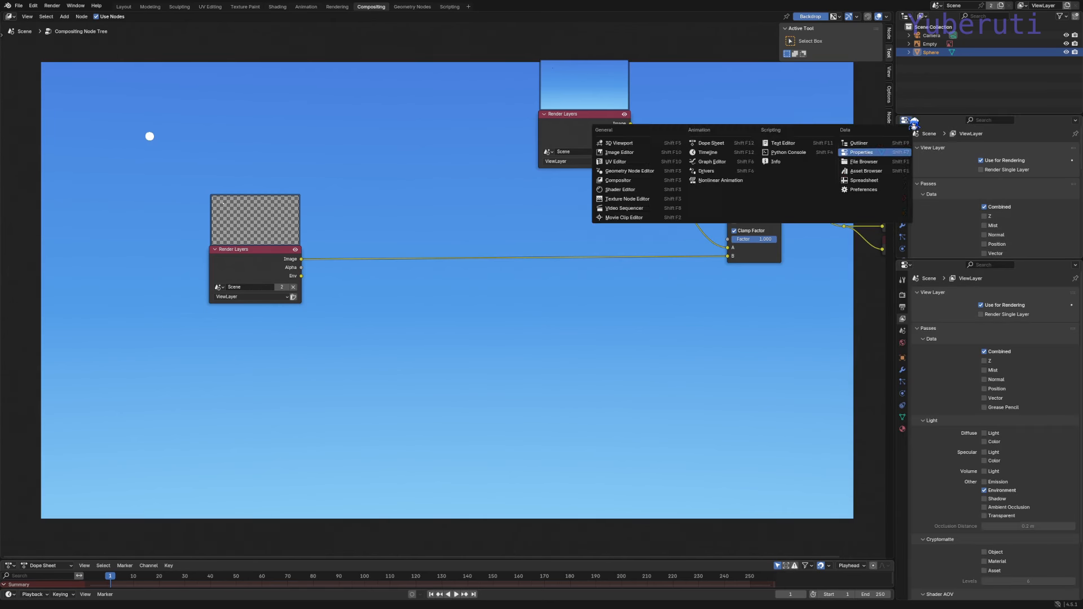
left_click(640, 154)
left_click(994, 121)
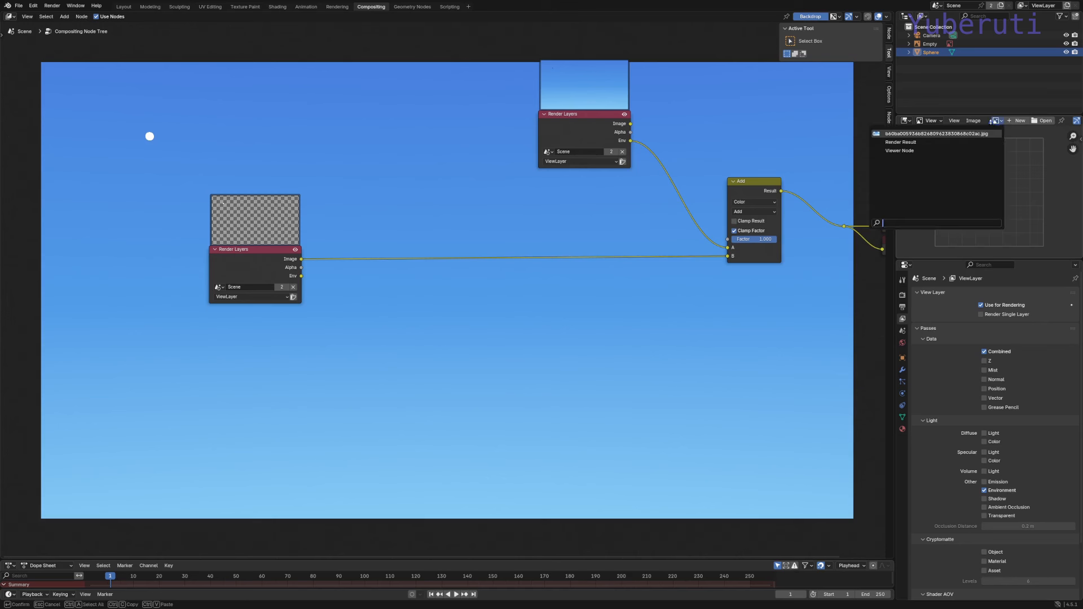
left_click(943, 134)
scroll(973, 208, "up", 4)
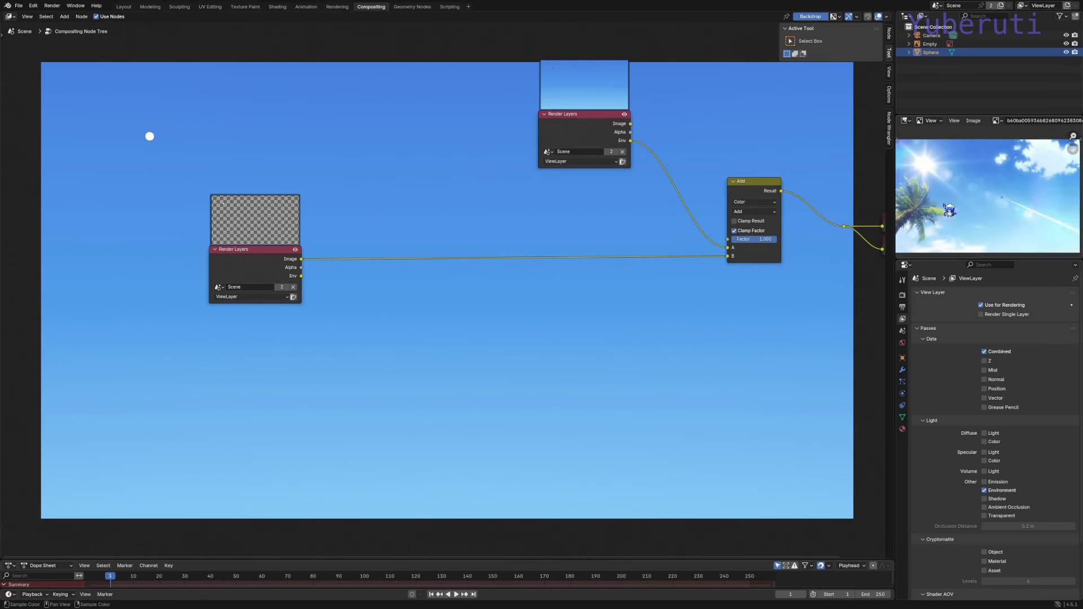
scroll(955, 189, "up", 3)
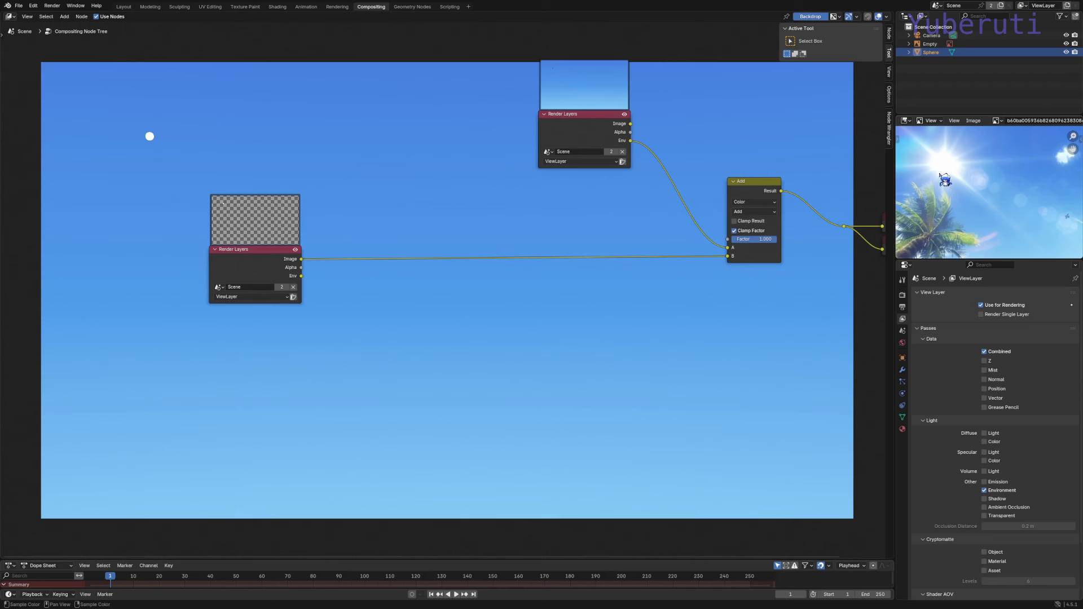
scroll(953, 205, "down", 3)
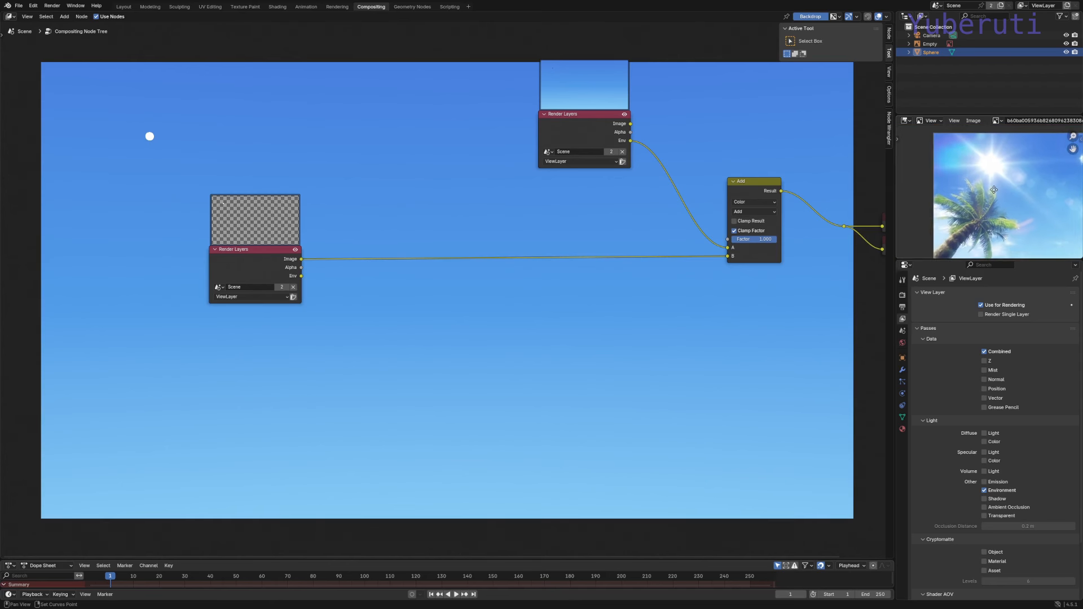
scroll(979, 193, "up", 3)
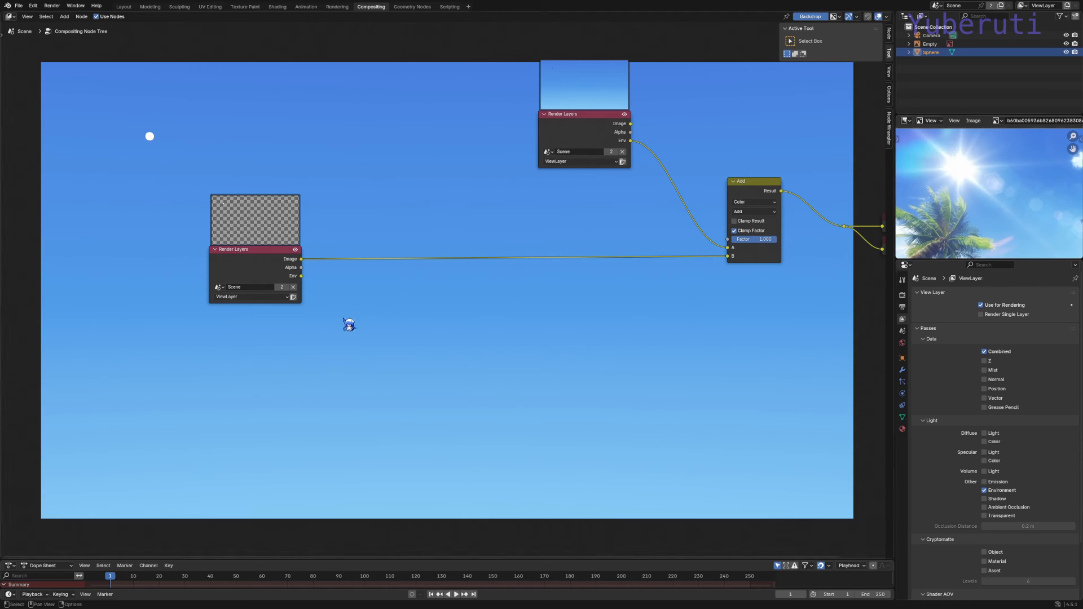
Insert a Glare node between the original Render Layers' Image output and the Add node, with its type set to Streaks
key("shift+a")
mouse_move(338, 327)
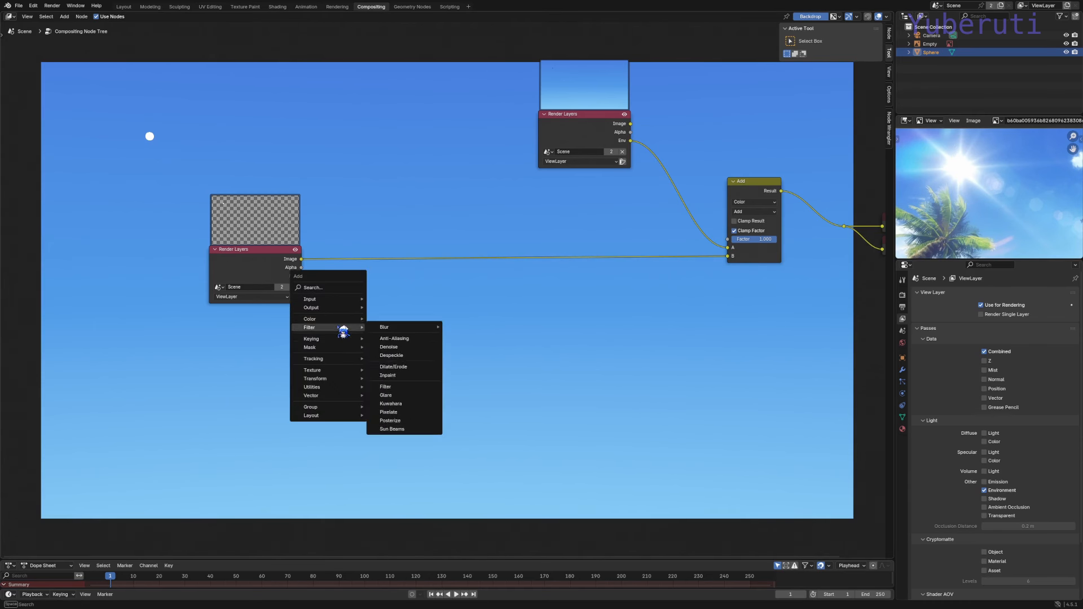
left_click(420, 395)
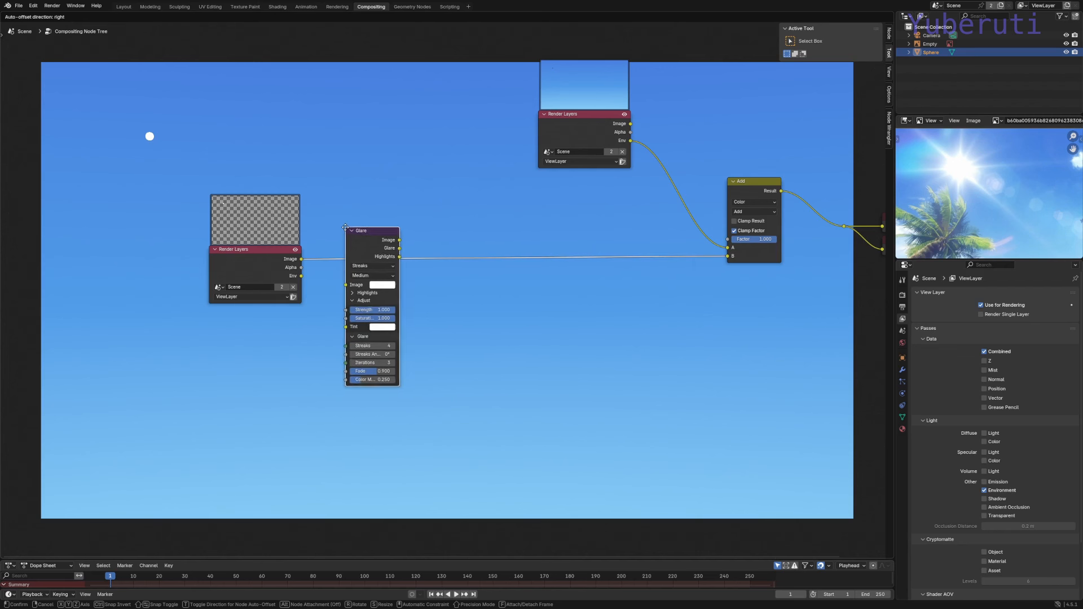
left_click(347, 234)
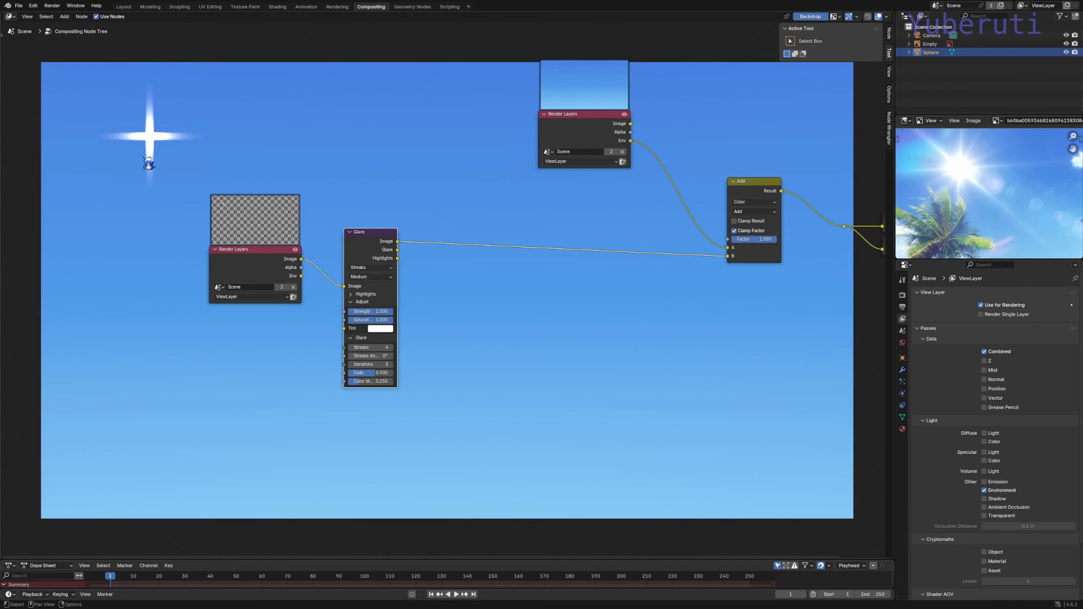
left_click(372, 268)
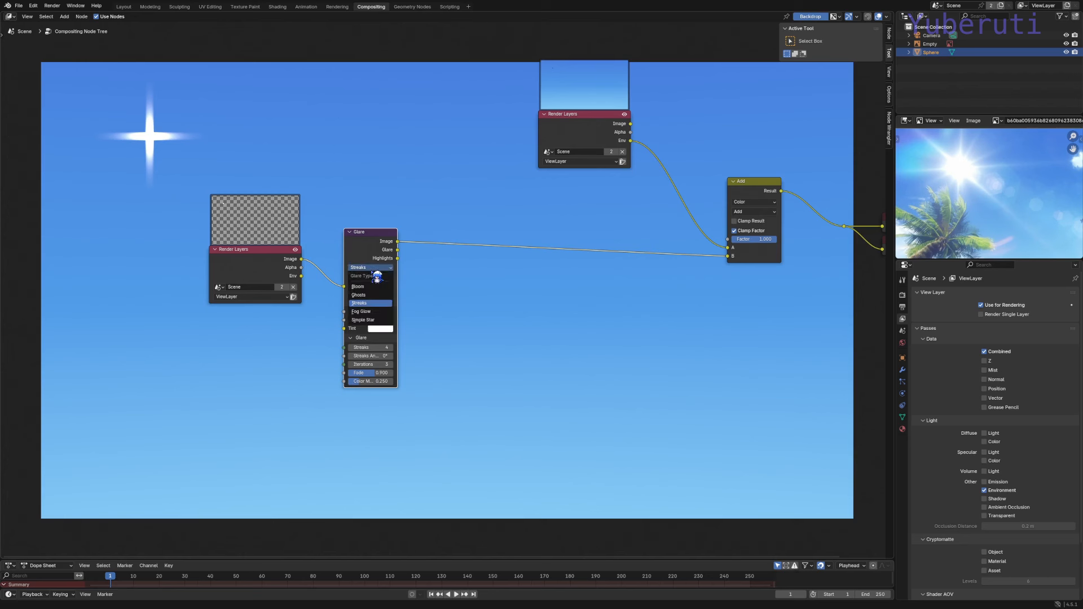
left_click(367, 302)
Try 7 streaks on the Glare node and return the count to 4
scroll(379, 323, "up", 1)
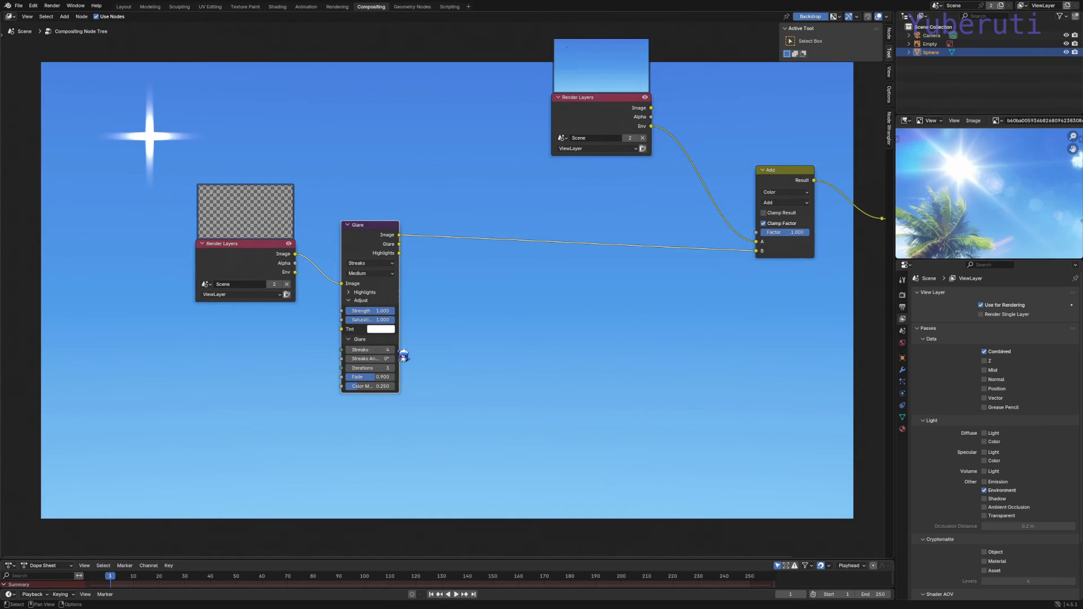
left_click(397, 351)
left_click(397, 350)
left_click(397, 350)
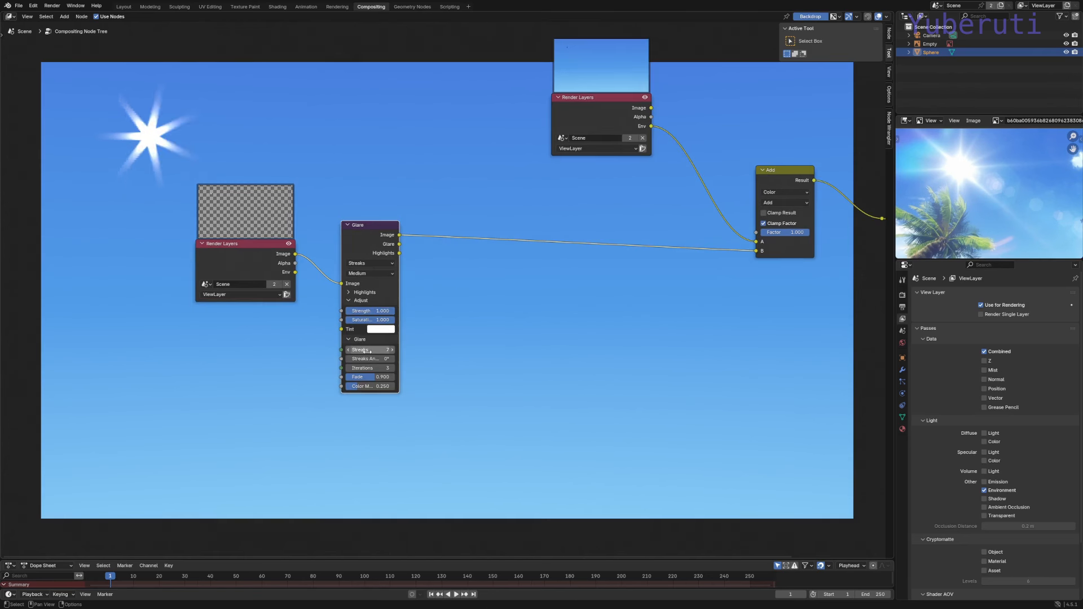
left_click(349, 350)
left_click(349, 350)
left_click(348, 351)
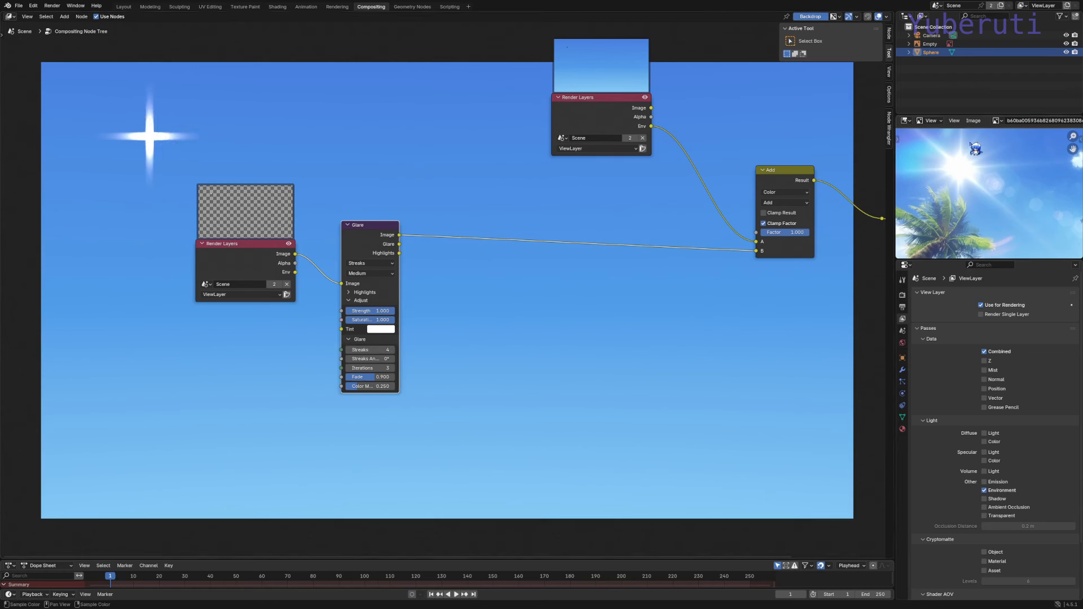
Set the Glare node's streaks angle to 5.9° and quality to Low, moving the node closer to Render Layers
mouse_move(370, 358)
left_mouse_down()
mouse_move(400, 359)
mouse_move(387, 359)
left_mouse_up()
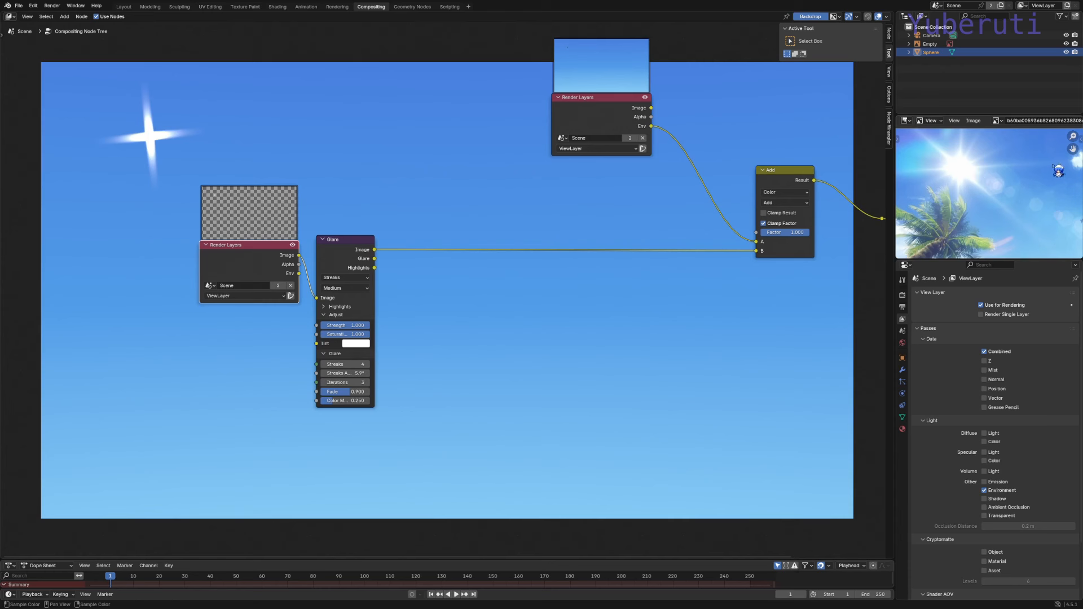
left_click_drag(351, 294, 347, 295)
left_click(343, 289)
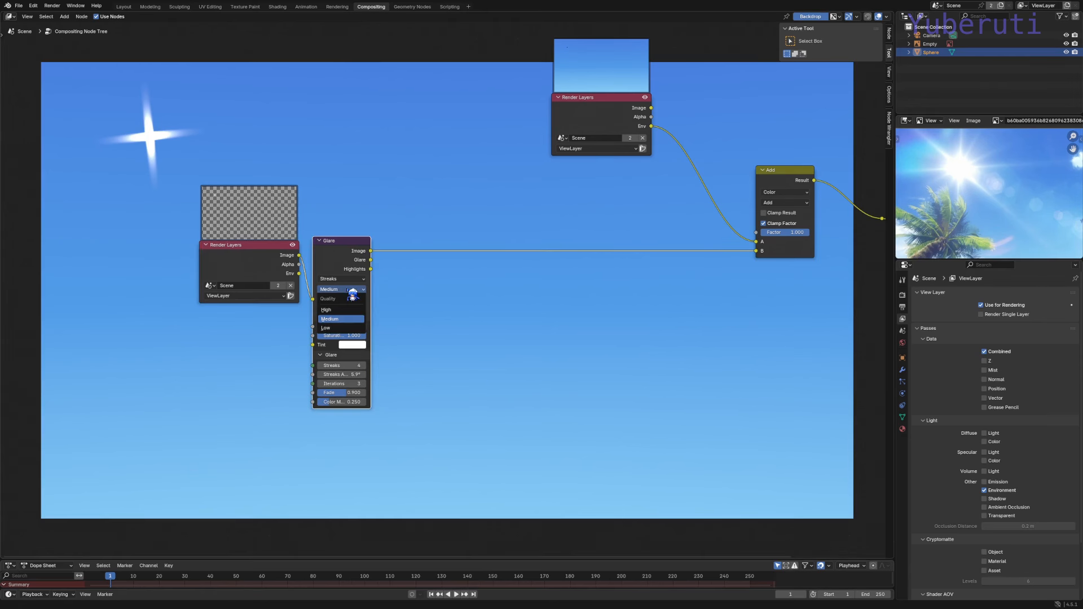
left_click(352, 329)
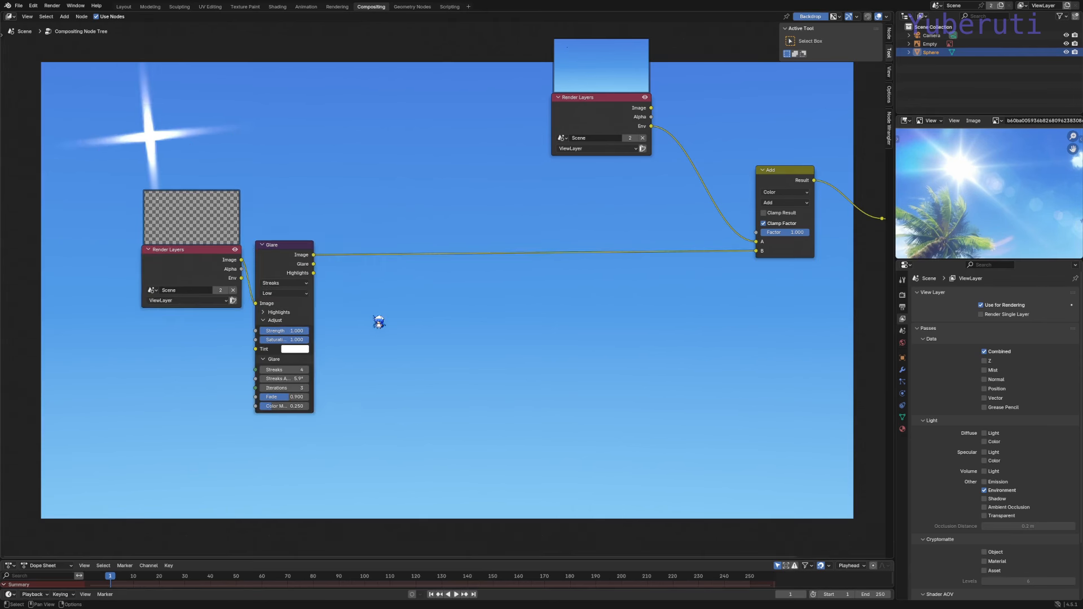
Insert a Math node set to Multiply with value 2.000 between the Glare node's Image output and the Add node
key("shift+a")
mouse_move(374, 317)
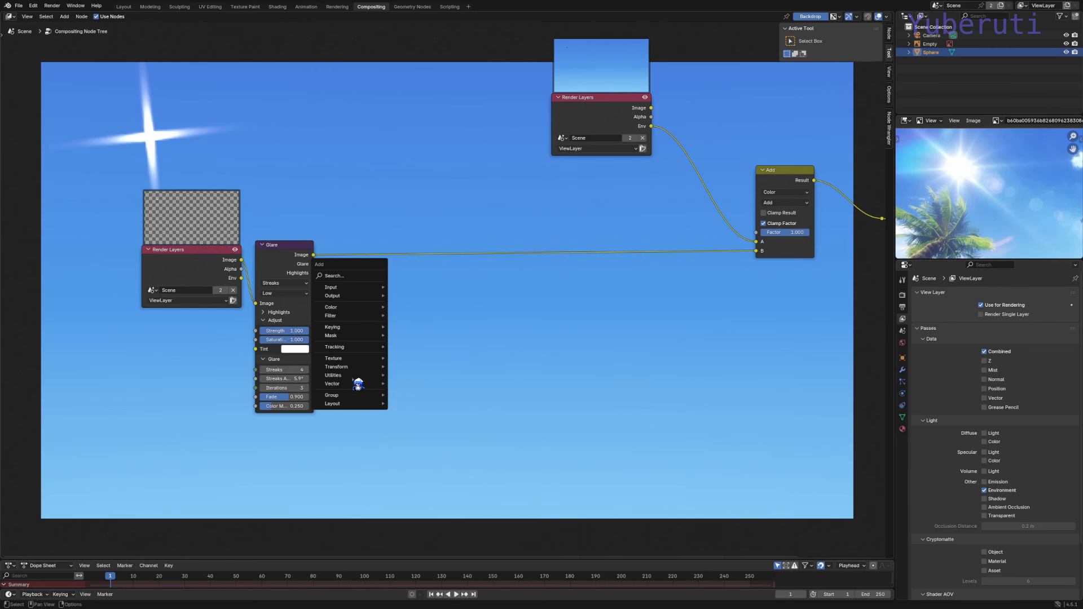
mouse_move(361, 375)
left_click(451, 394)
left_click(400, 302)
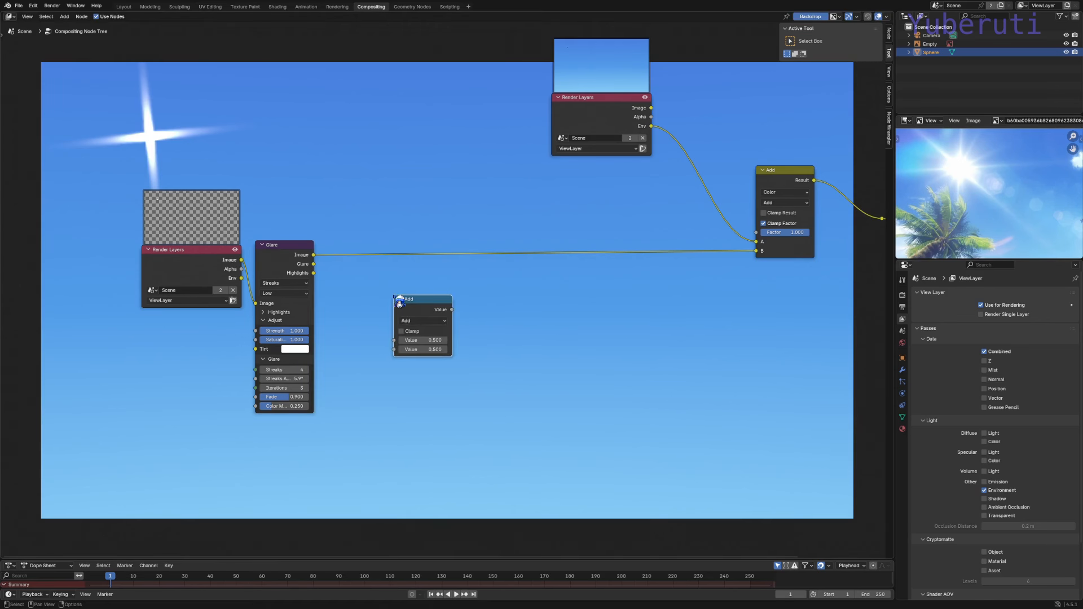
left_click(434, 322)
left_click(435, 347)
left_click_drag(421, 304, 478, 297)
left_click_drag(381, 248, 367, 244)
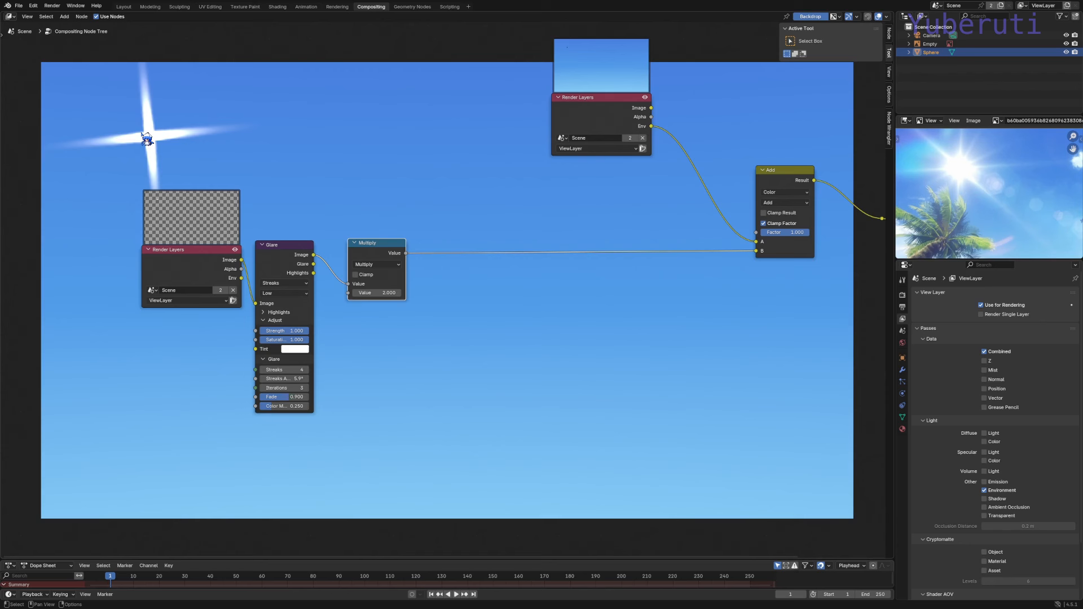
left_click_drag(371, 250, 366, 252)
Insert a Dilate/Erode node between the Multiply and Add nodes and set its size to -4
key("shift+a")
mouse_move(425, 231)
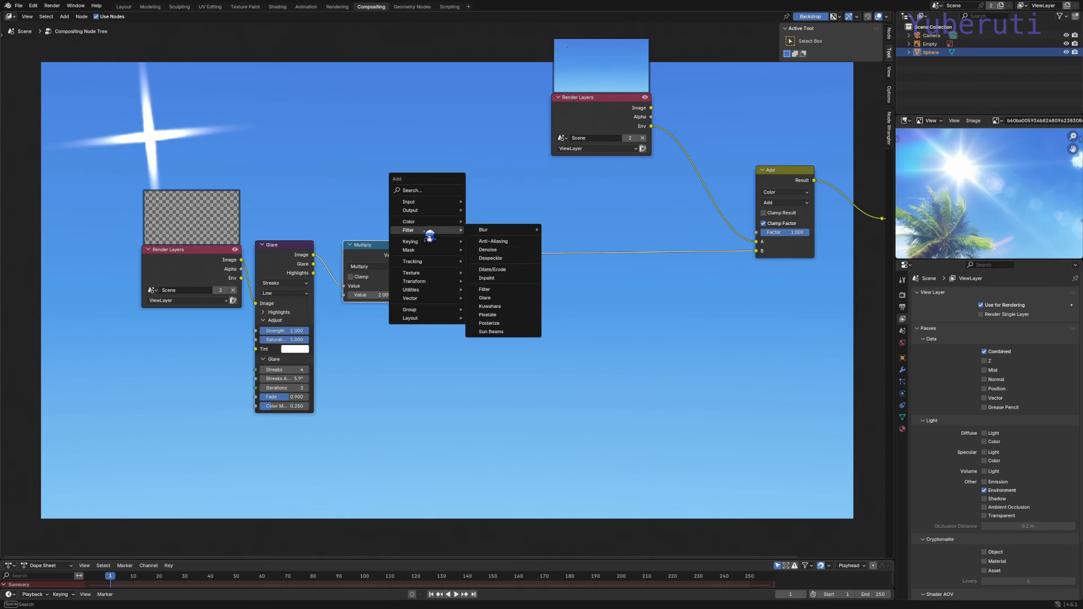
left_click(514, 271)
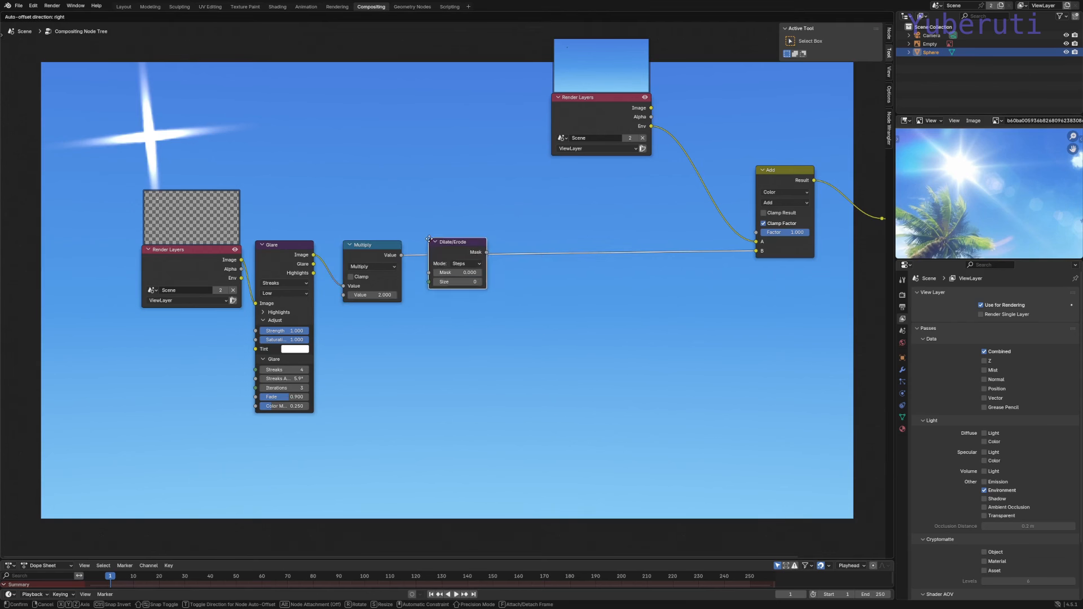
left_click(433, 247)
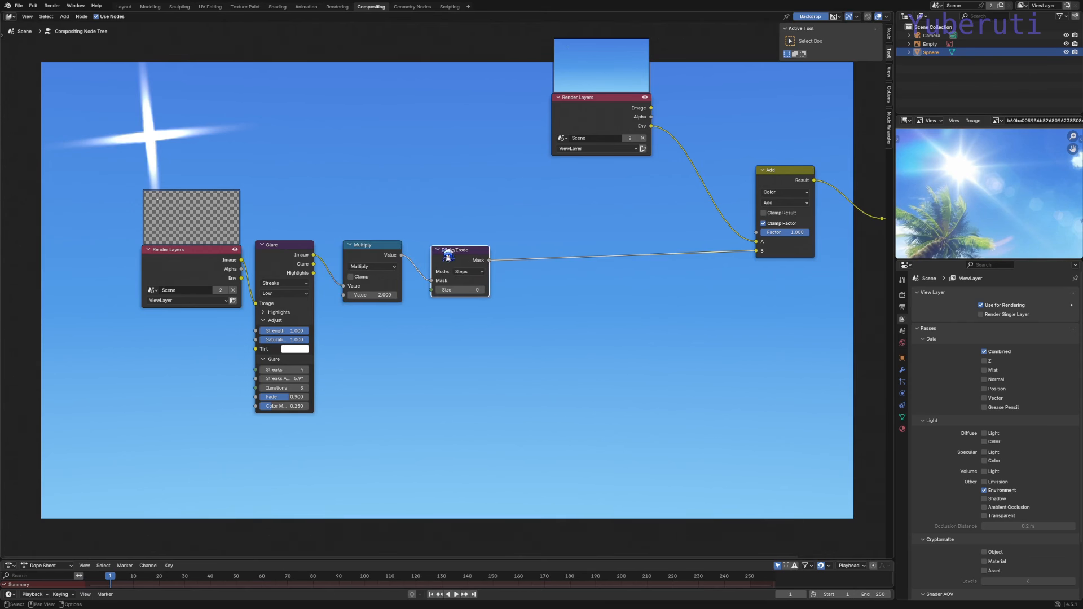
left_click(448, 295)
left_click(448, 294)
left_click(448, 295)
left_click(448, 294)
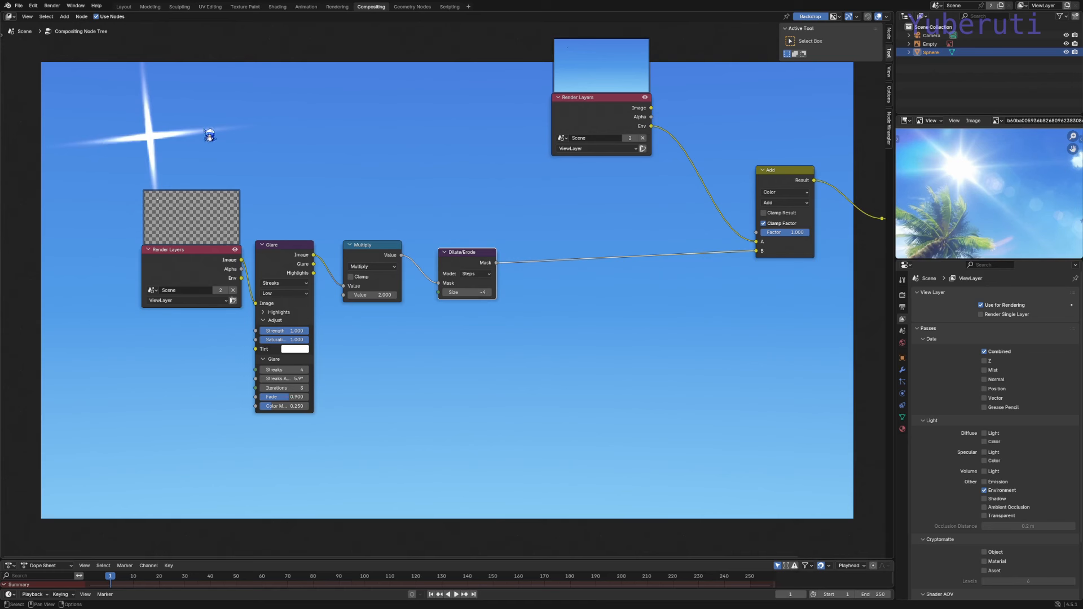
left_click_drag(372, 295, 403, 295)
key("Escape")
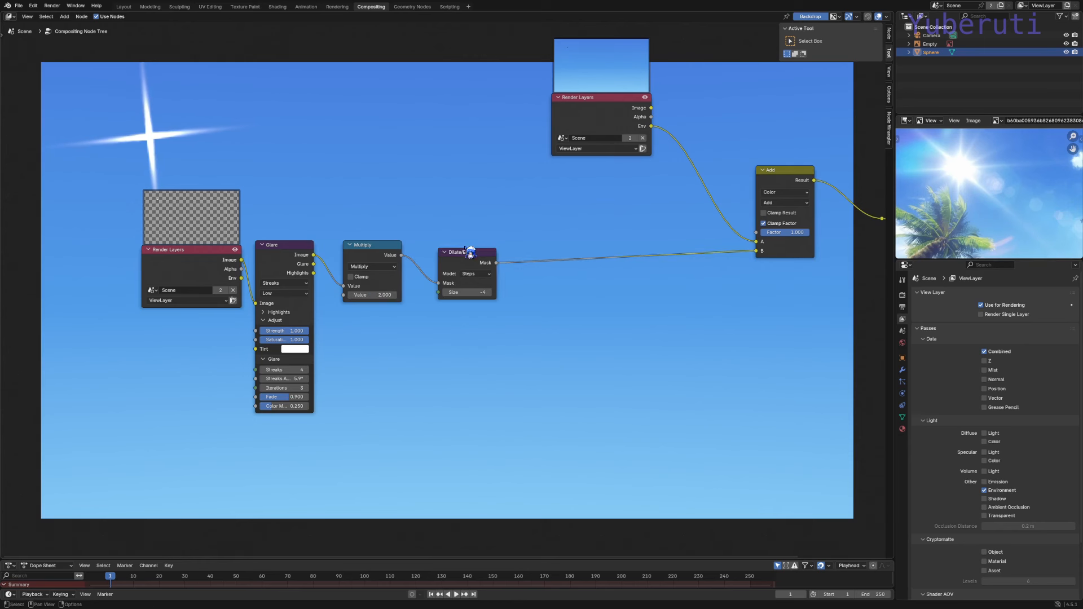
left_click_drag(460, 256, 448, 246)
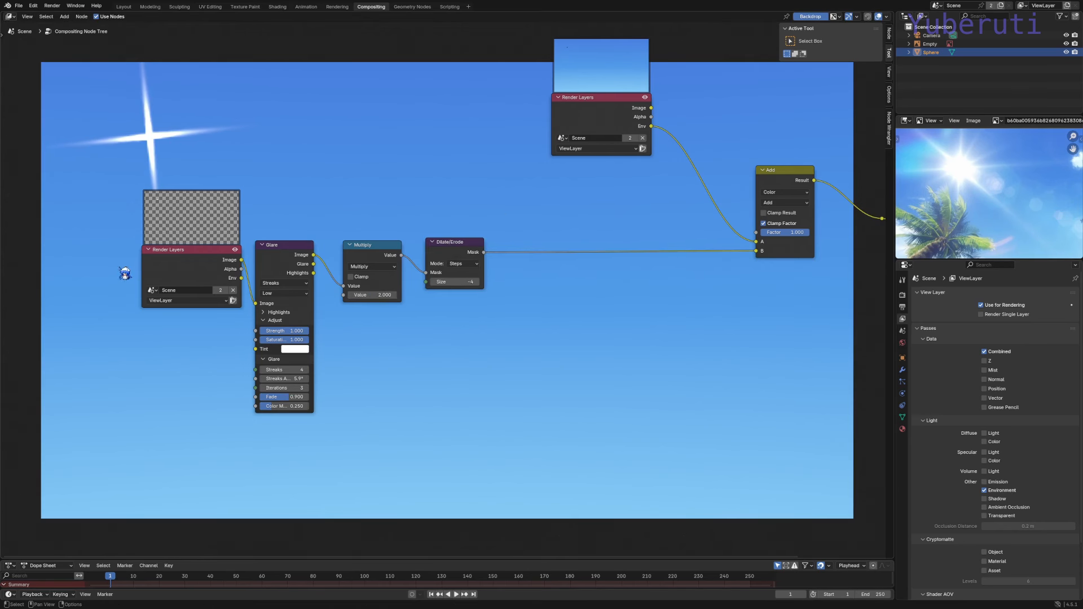
Move the sun's Render Layers, Glare, Multiply and Dilate/Erode nodes together, further away from the Add node
left_click_drag(116, 270, 486, 255)
key("g")
left_click(446, 266)
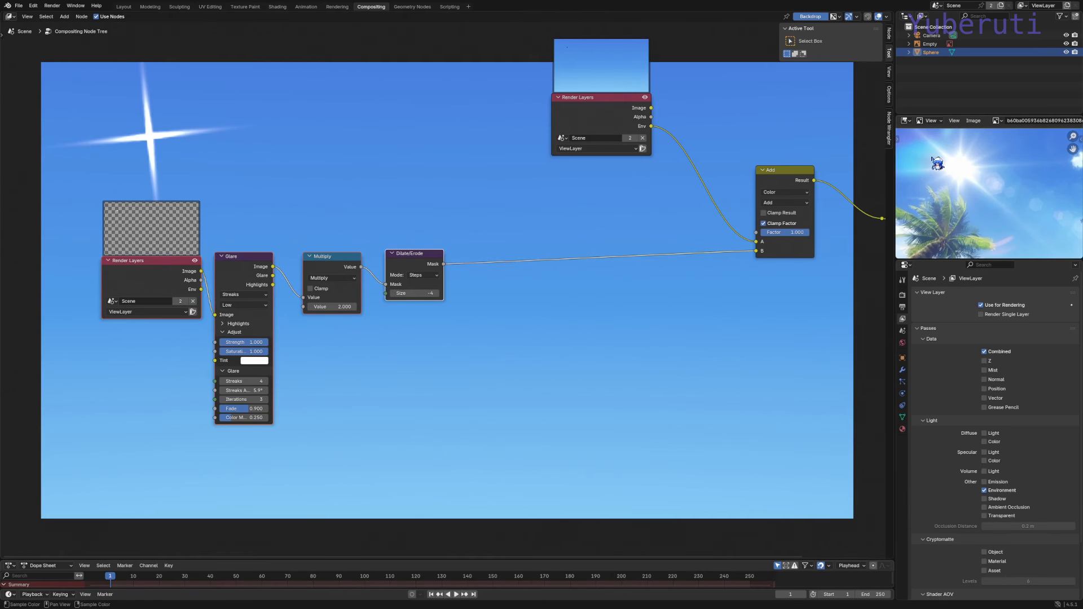
left_click(324, 384)
Duplicate the Glare node below the original, feed it from the Render Layers' Image output and preview it in the Viewer
scroll(372, 383, "down", 1)
middle_click_drag(404, 382, 436, 317)
scroll(451, 273, "down", 1)
left_click(303, 199)
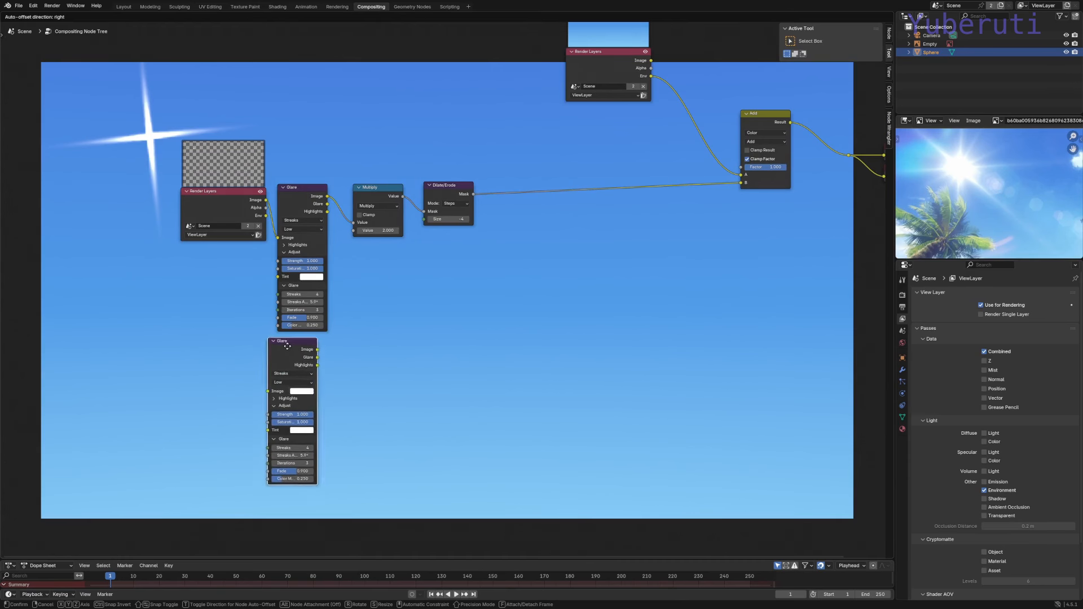
left_click(305, 352)
left_click_drag(266, 201, 278, 391)
left_click(321, 357)
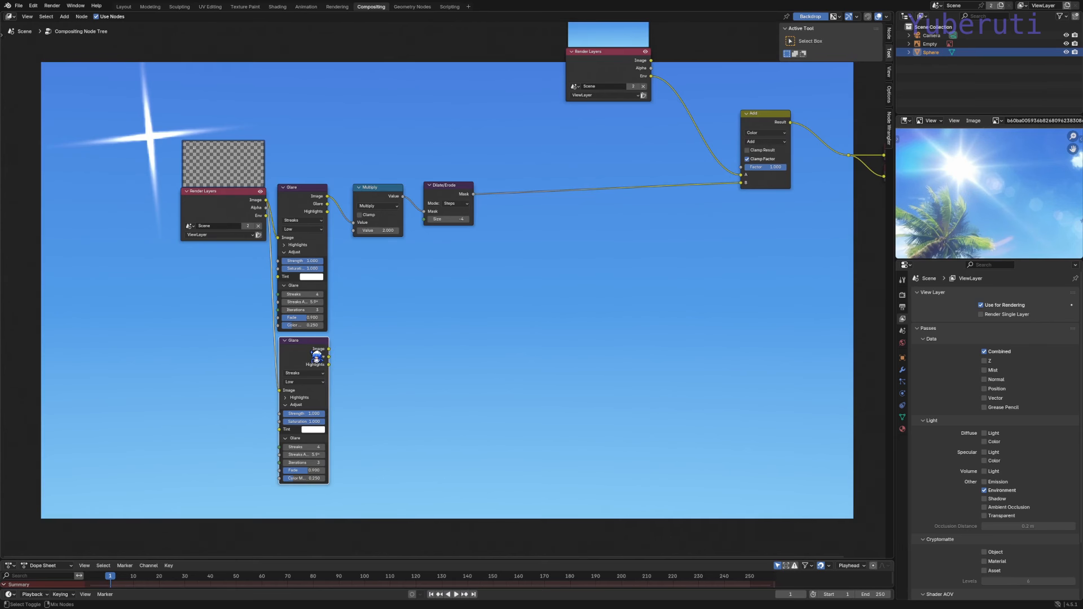
left_click(317, 357, "ctrl+shift")
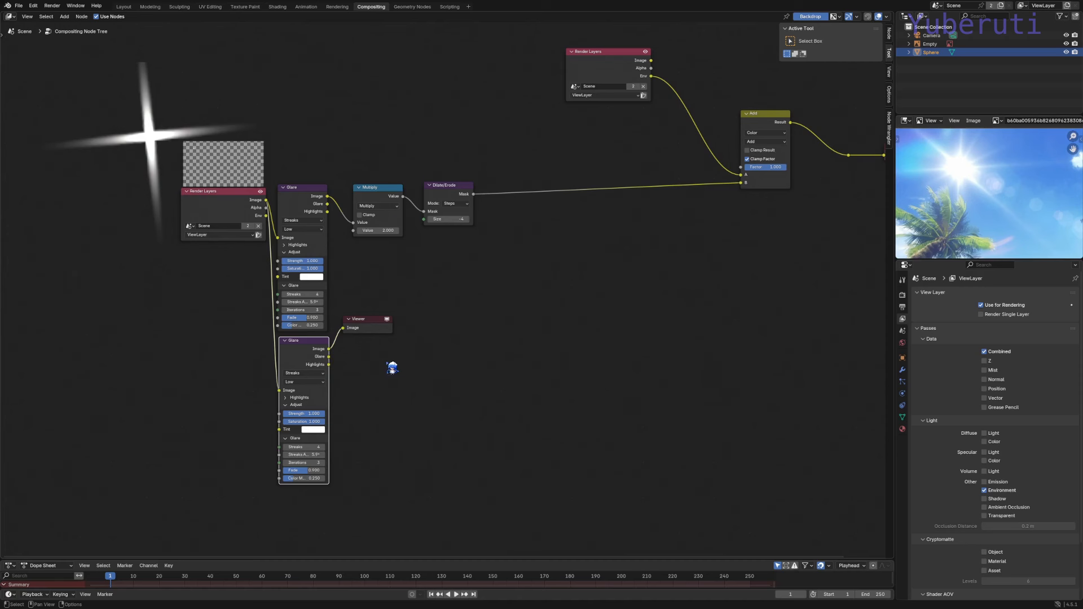
left_click(393, 368)
Set the lower Glare node to 8 streaks with a streaks angle of 14.1°
scroll(342, 416, "up", 1)
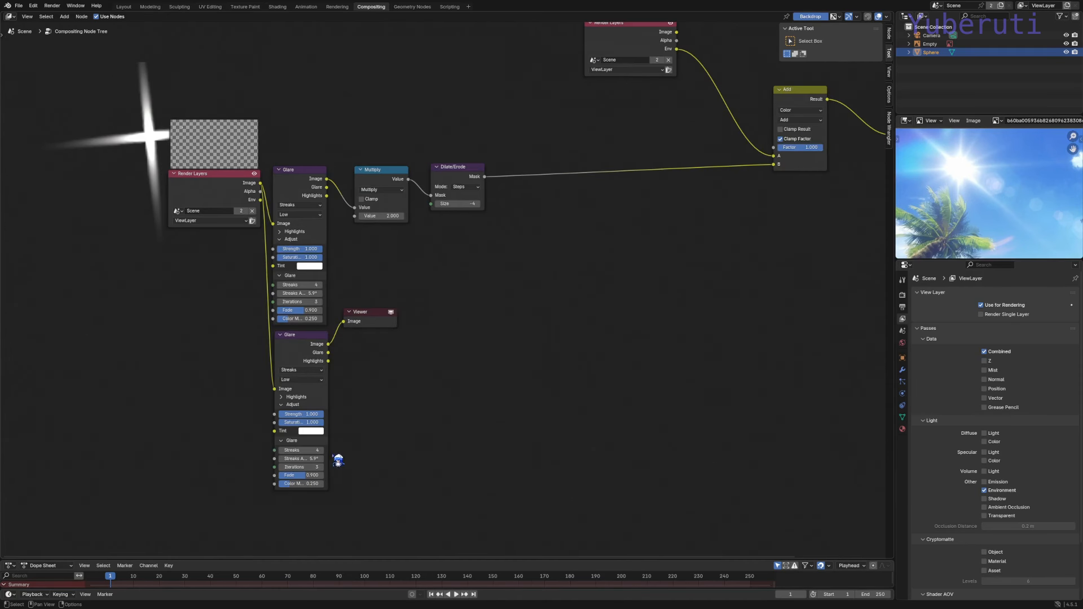
left_click(321, 450)
left_click(321, 450)
left_click(321, 450)
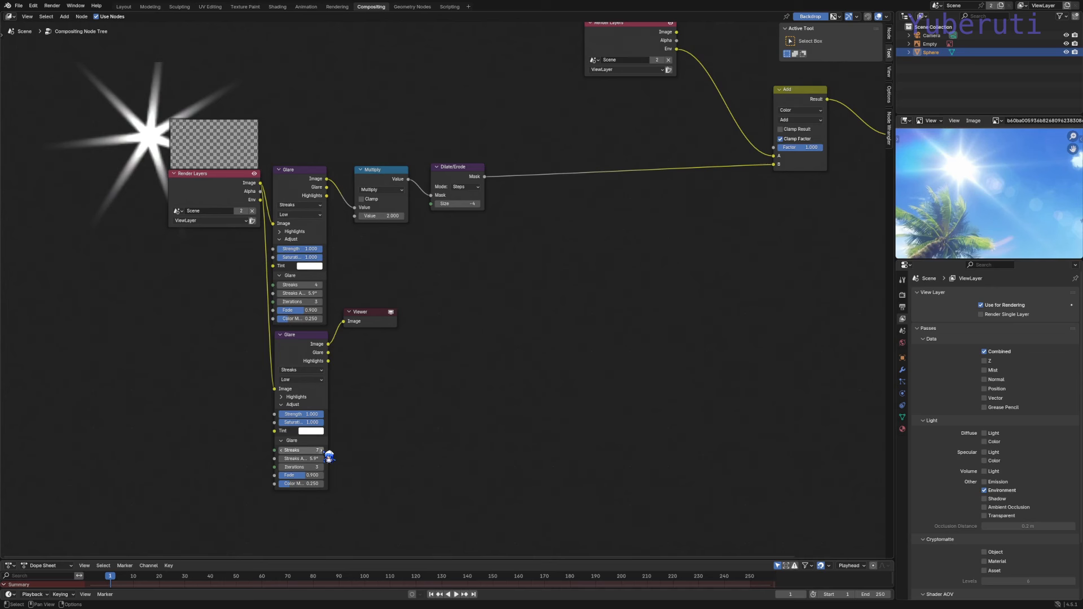
left_click(321, 450)
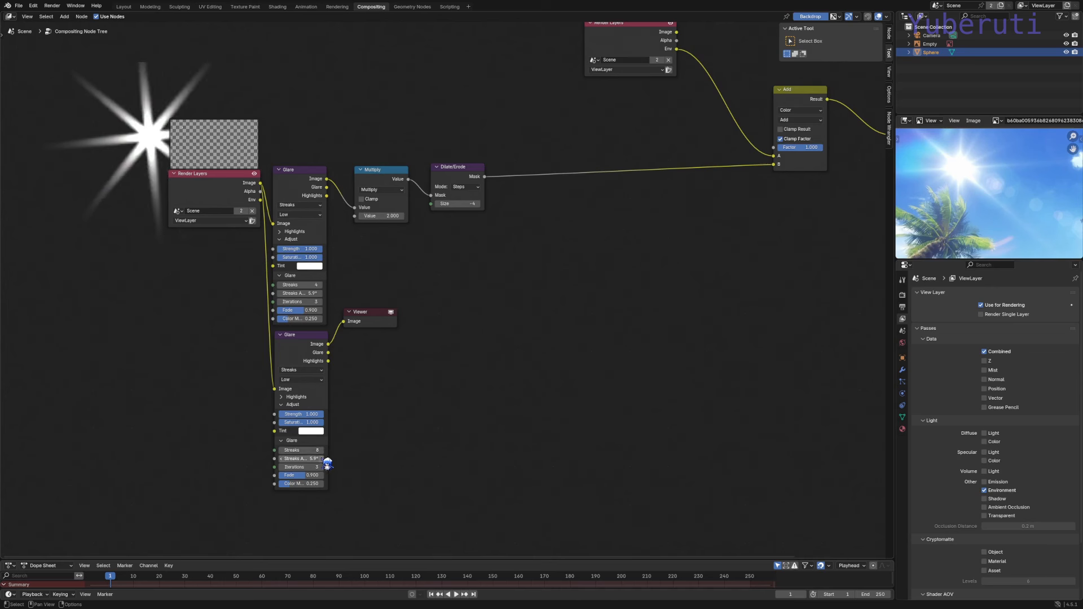
left_click_drag(310, 459, 364, 459)
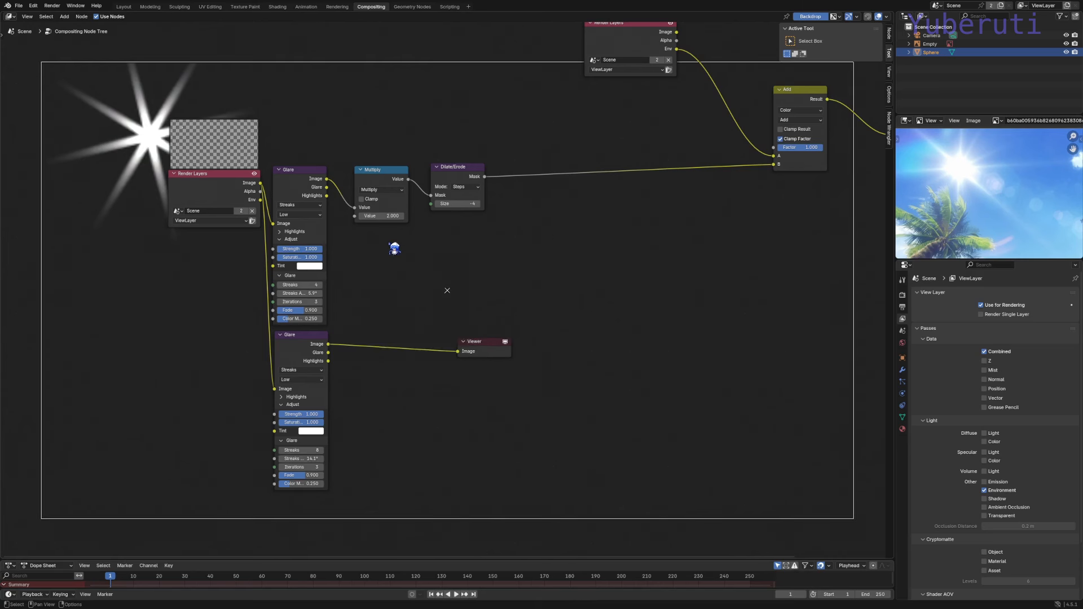
Duplicate the Multiply and Dilate/Erode pair between the lower Glare node and the Viewer, setting the copied Multiply's value to 1.5
left_click_drag(394, 248, 464, 180)
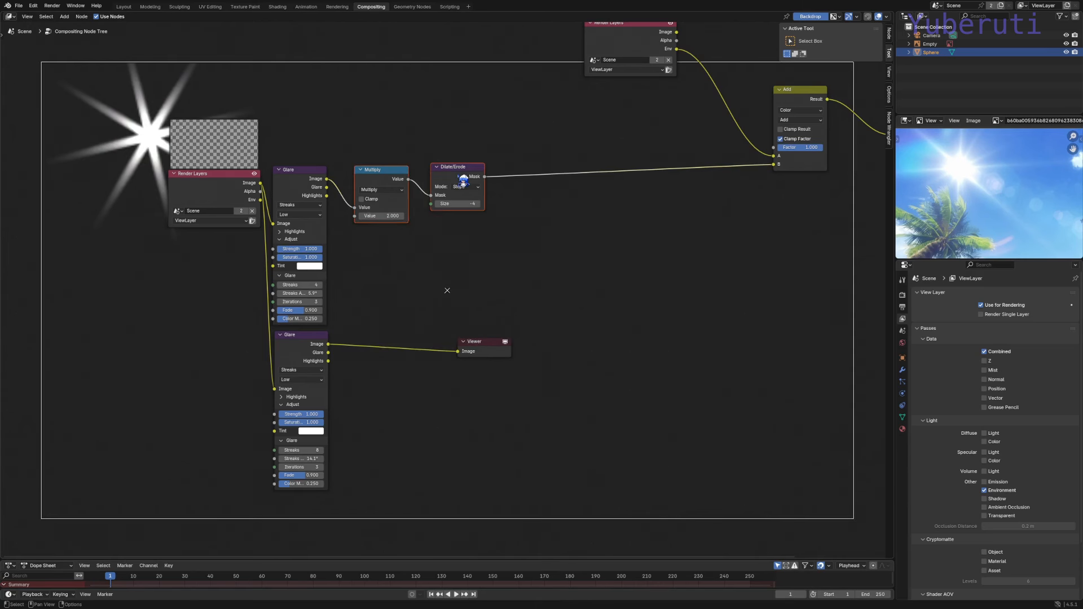
key("shift+d")
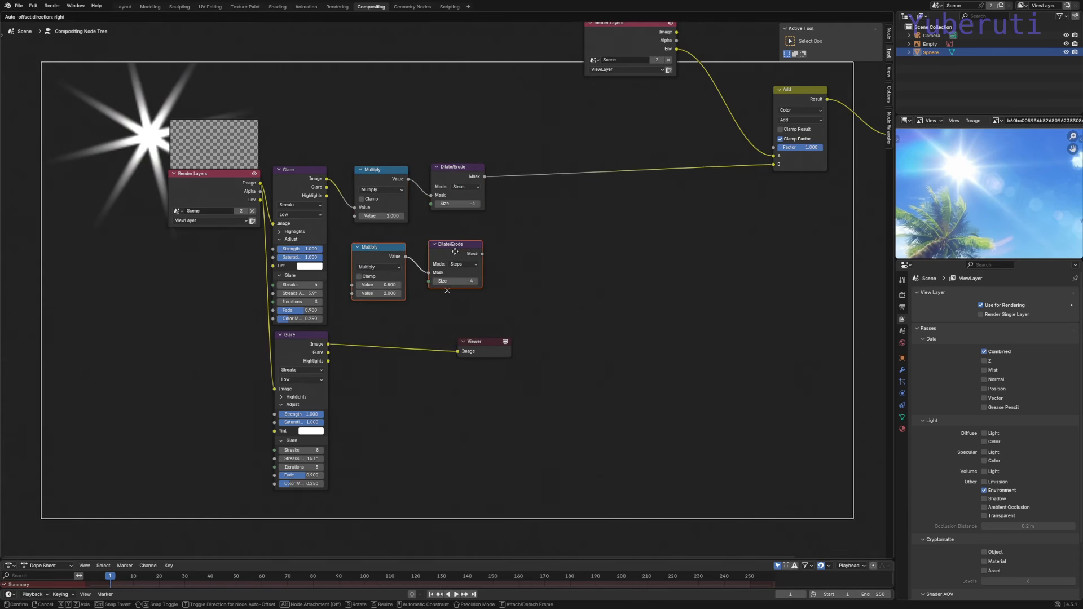
left_click(449, 341)
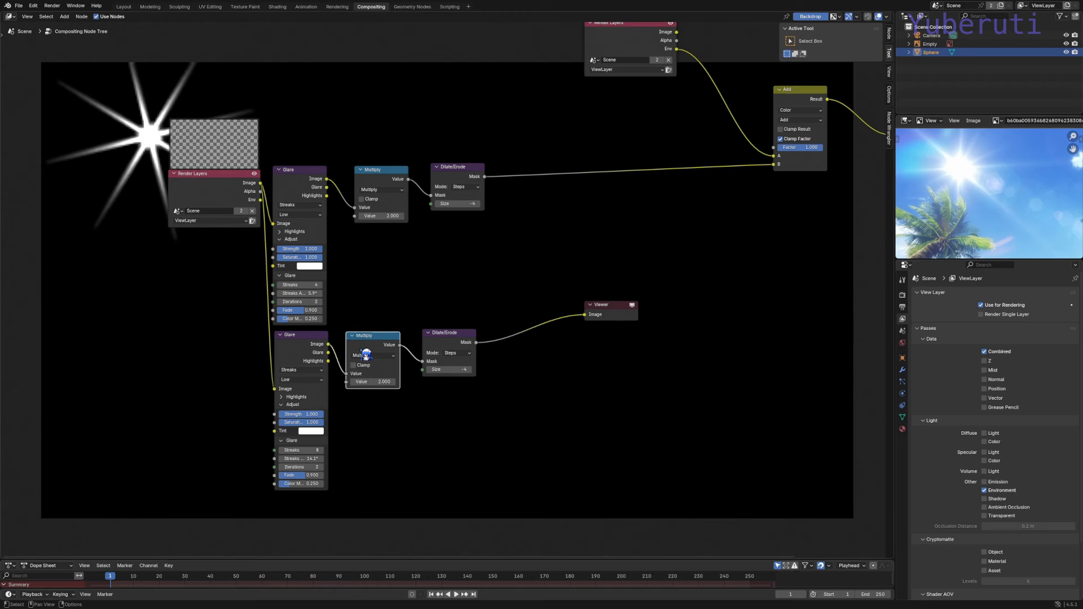
double_click(353, 382)
type("1.5")
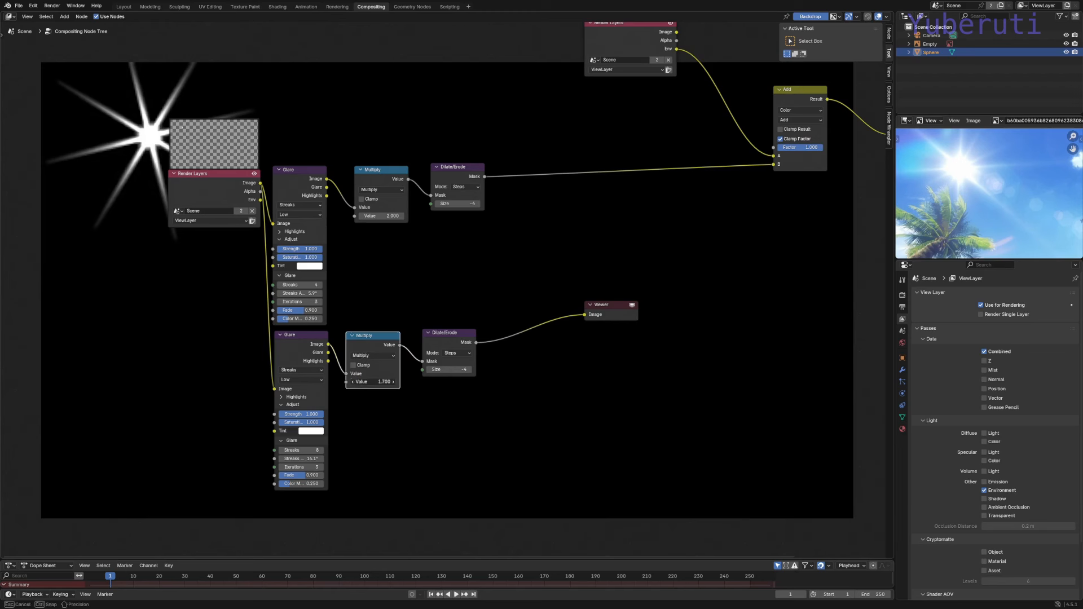
key("Return")
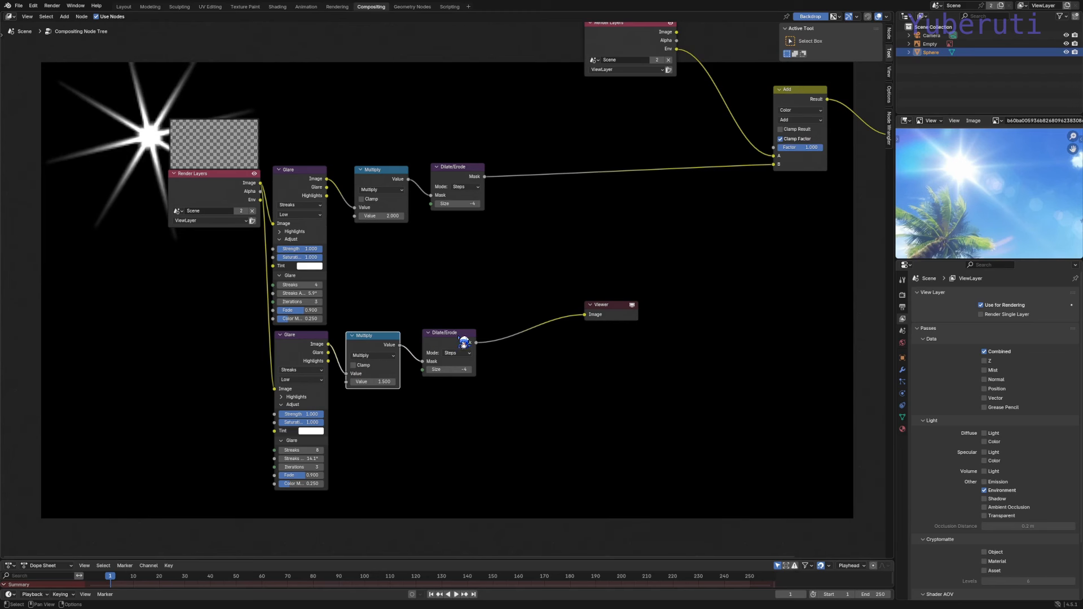
left_click_drag(403, 172, 382, 172)
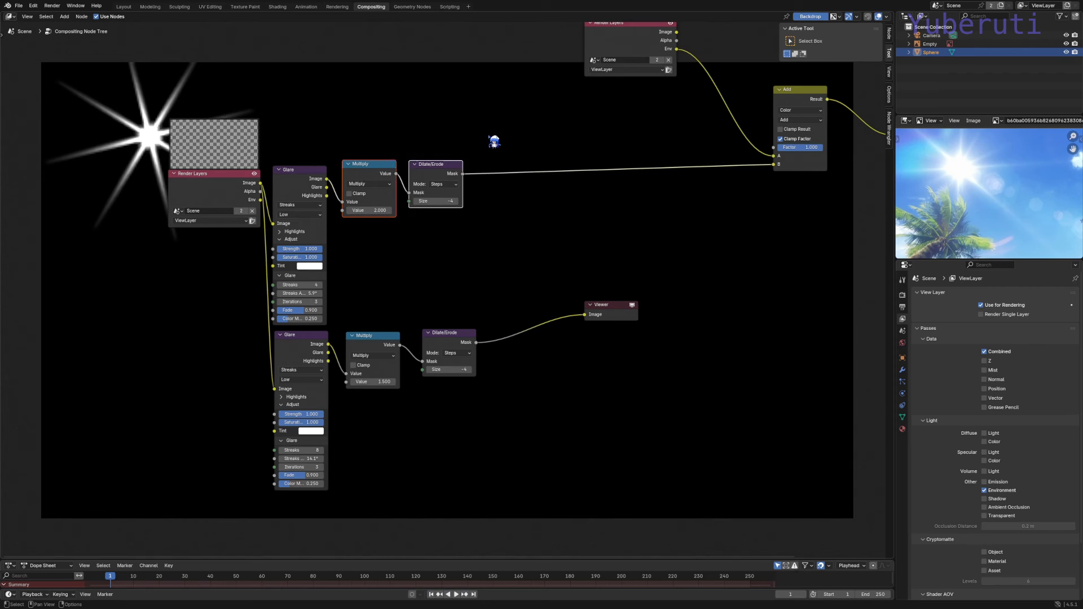
left_click(555, 208)
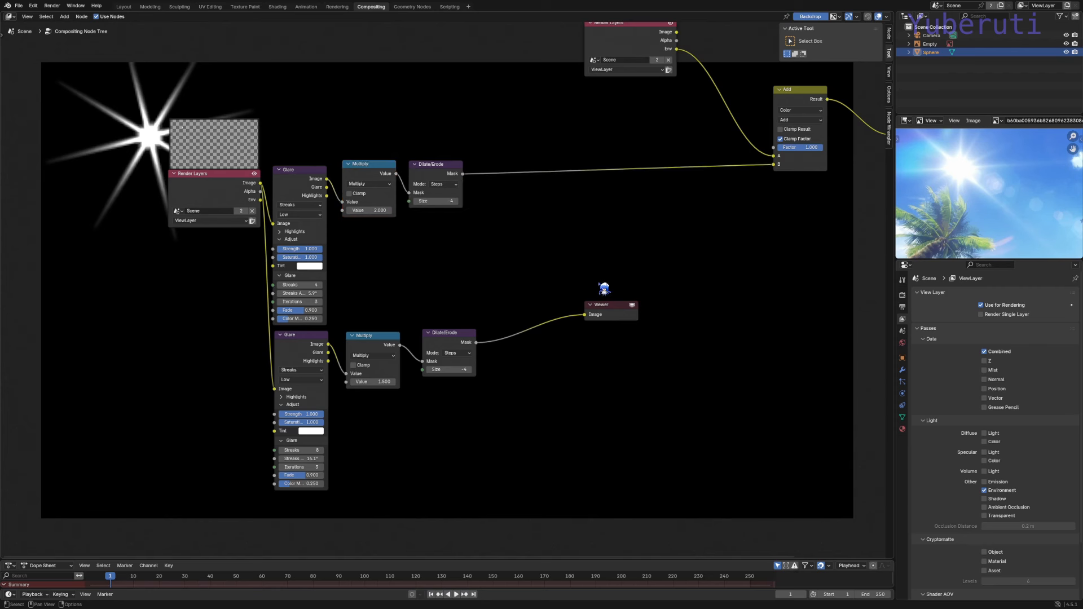
Move the Viewer aside and add a Mix Color node with its blend mode set to Add between the two glare branches
left_click_drag(614, 318, 712, 365)
key("shift+a")
mouse_move(623, 280)
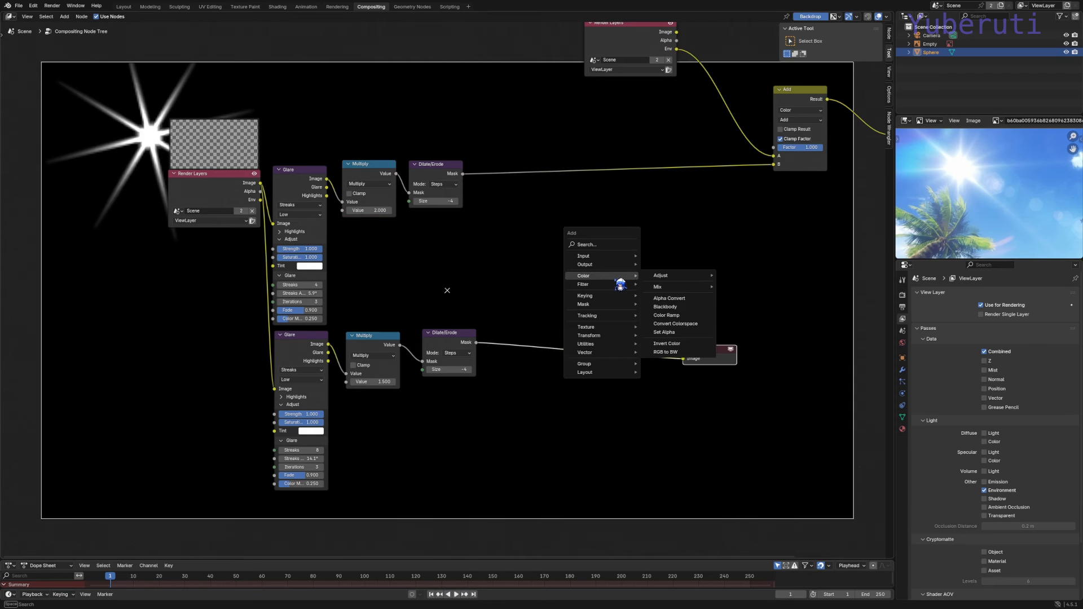
mouse_move(657, 287)
left_click(738, 322)
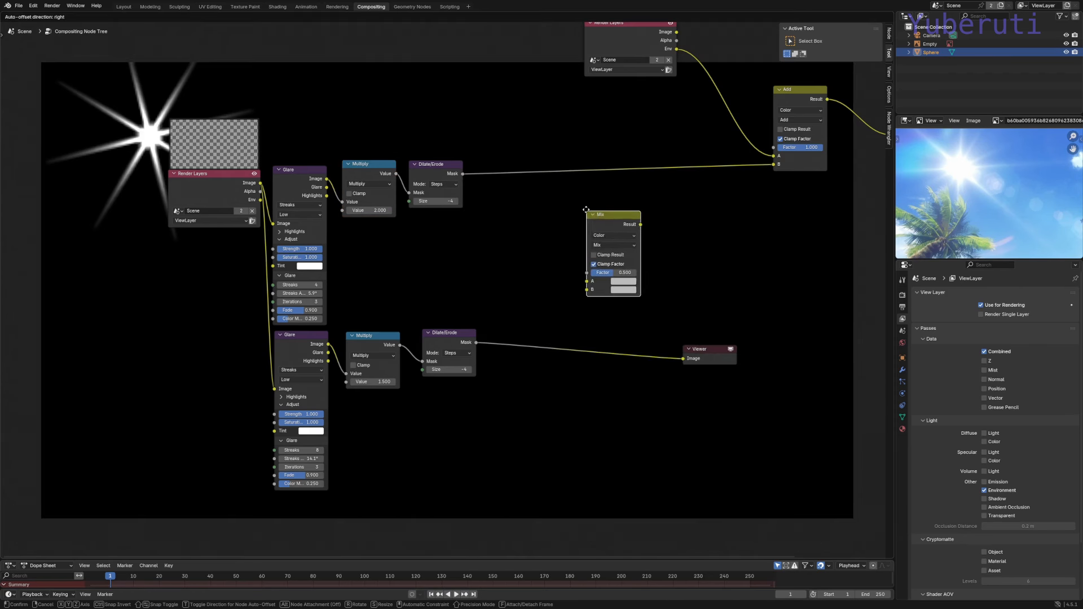
left_click(584, 205)
left_click(613, 239)
left_click(617, 330)
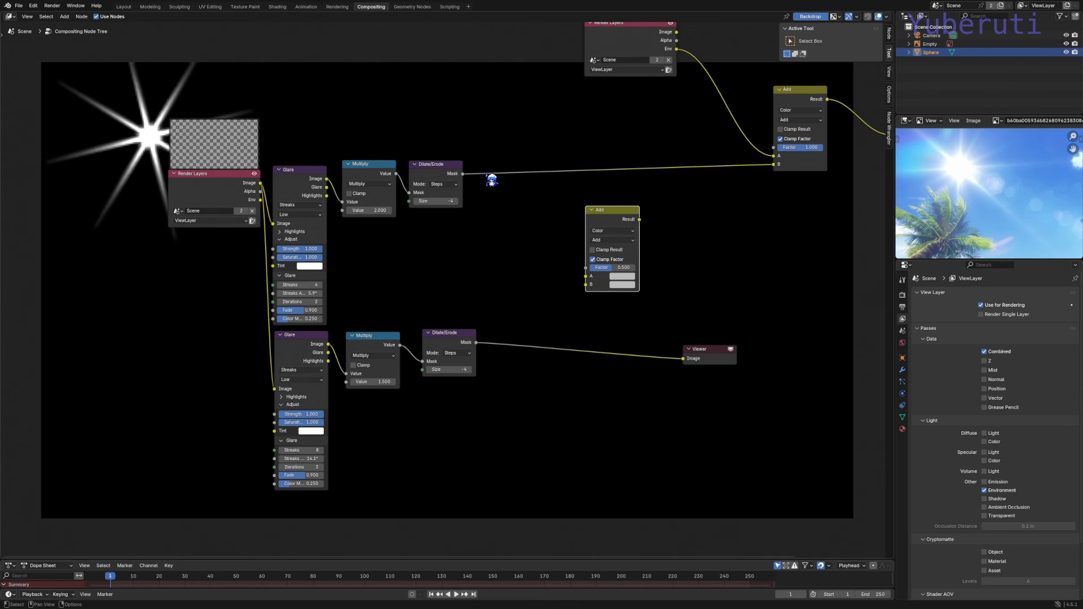
Connect the upper Dilate/Erode to the new Add node's A and the lower one to B, and preview the result in the Viewer
left_click_drag(464, 173, 586, 275)
left_click_drag(476, 343, 586, 286)
middle_click_drag(683, 267, 647, 302)
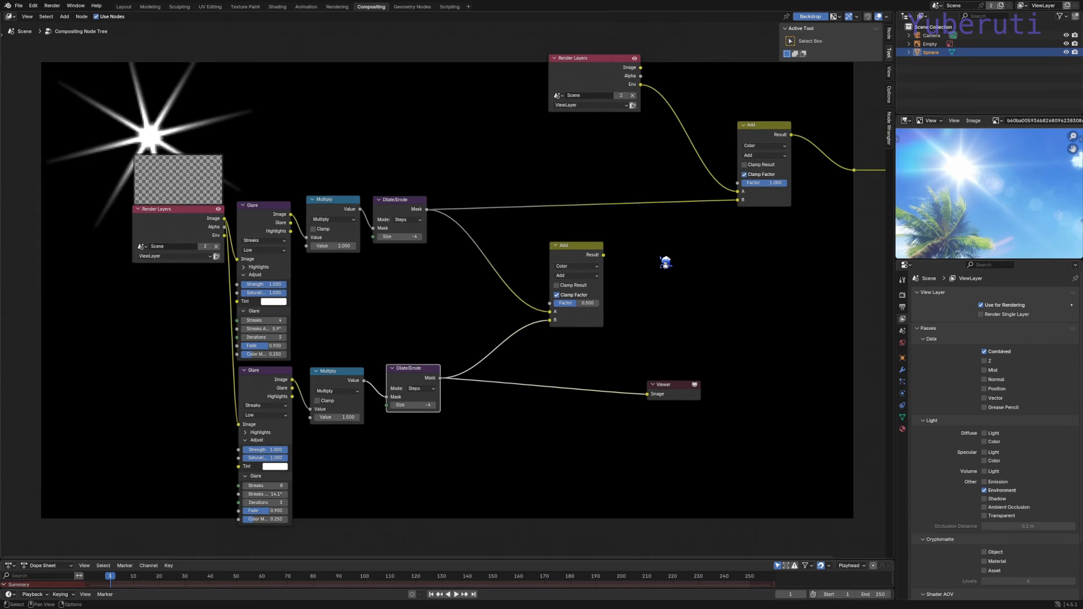
left_click(590, 258, "ctrl+shift")
middle_click_drag(402, 259, 467, 251)
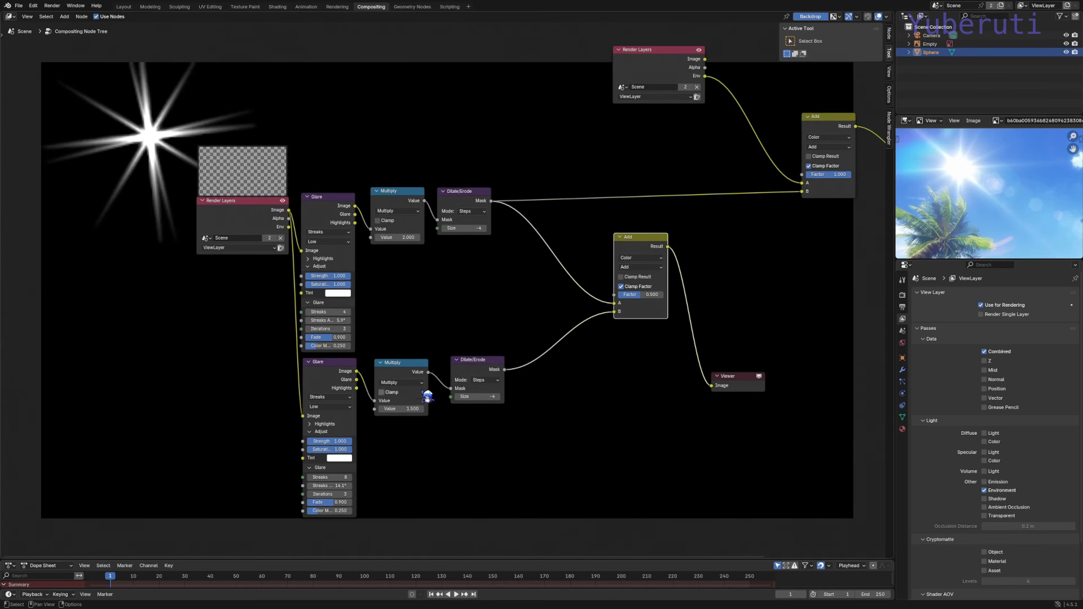
Set the lower Glare node's streaks angle to 18.8° and fade to 0.847, nudging the lower Dilate/Erode node closer to Multiply
middle_click_drag(132, 221, 149, 175)
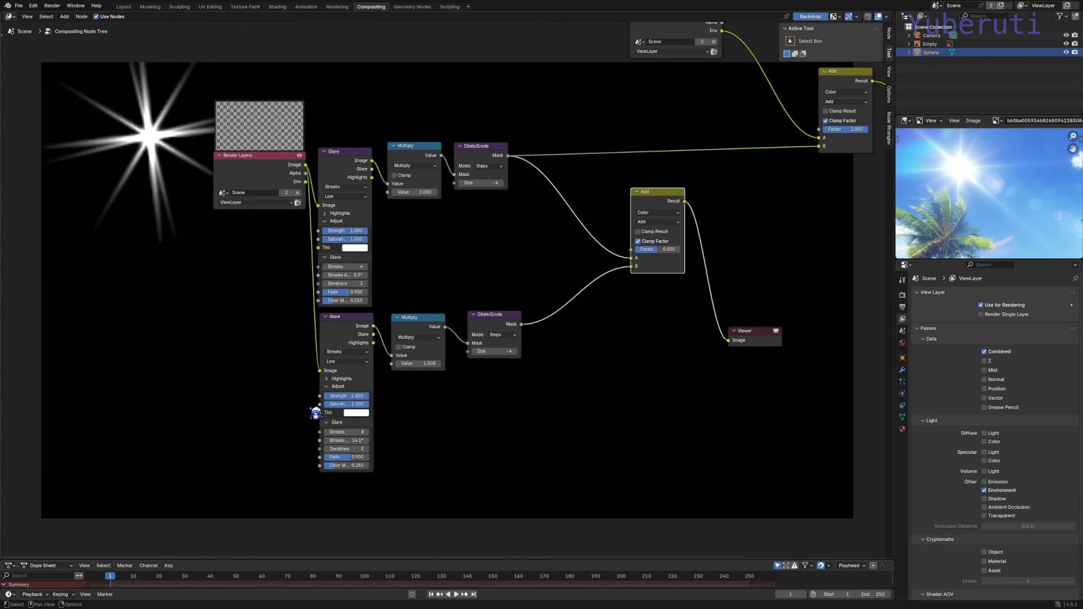
left_click_drag(345, 441, 356, 440)
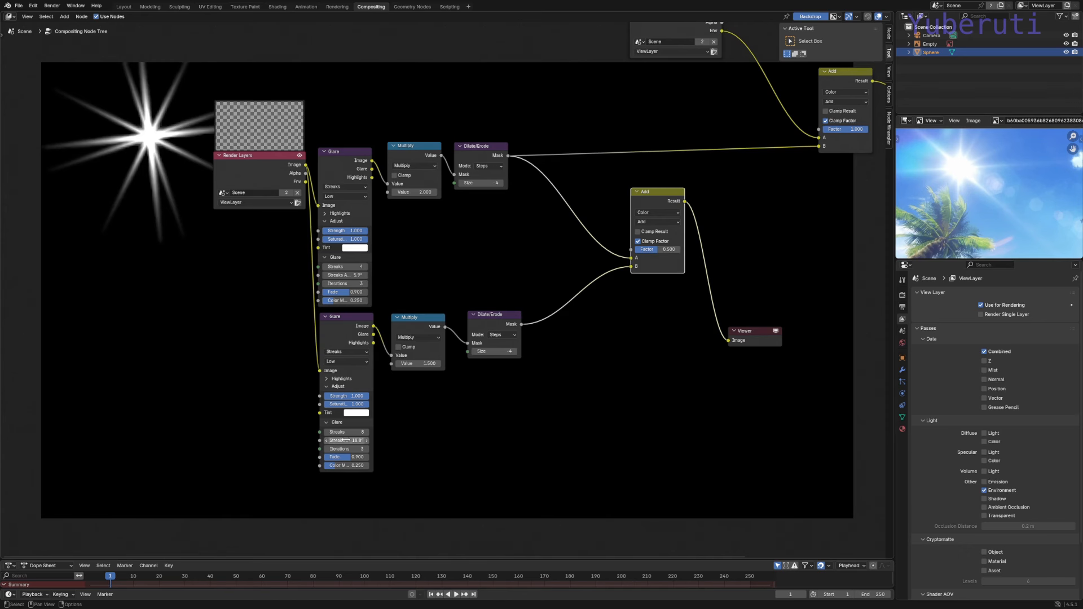
scroll(345, 440, "up", 1)
middle_click_drag(346, 441, 374, 401)
left_click_drag(375, 418, 372, 418)
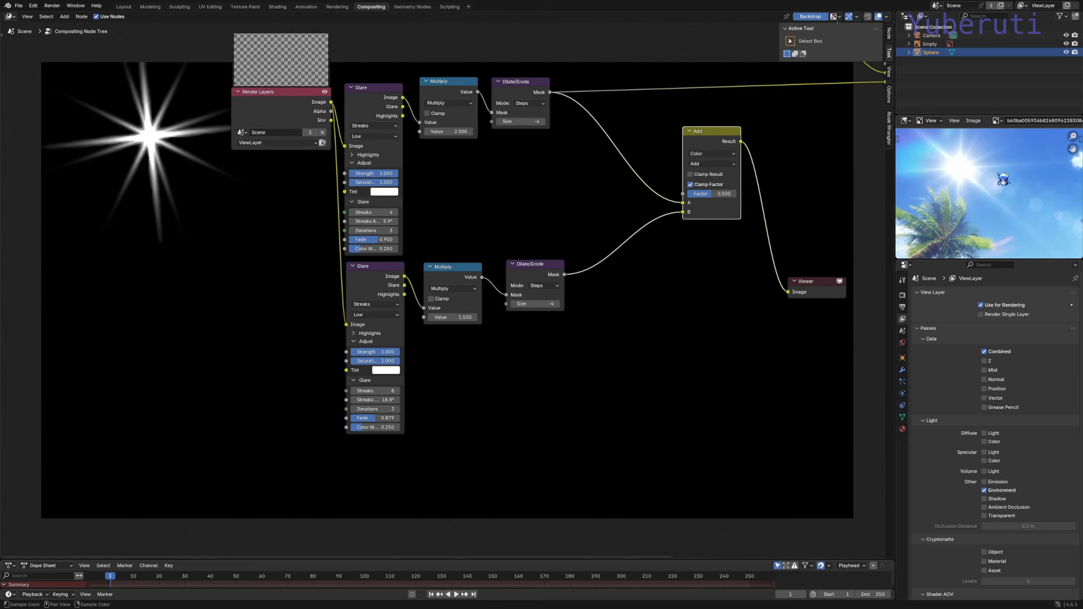
left_click_drag(395, 418, 392, 418)
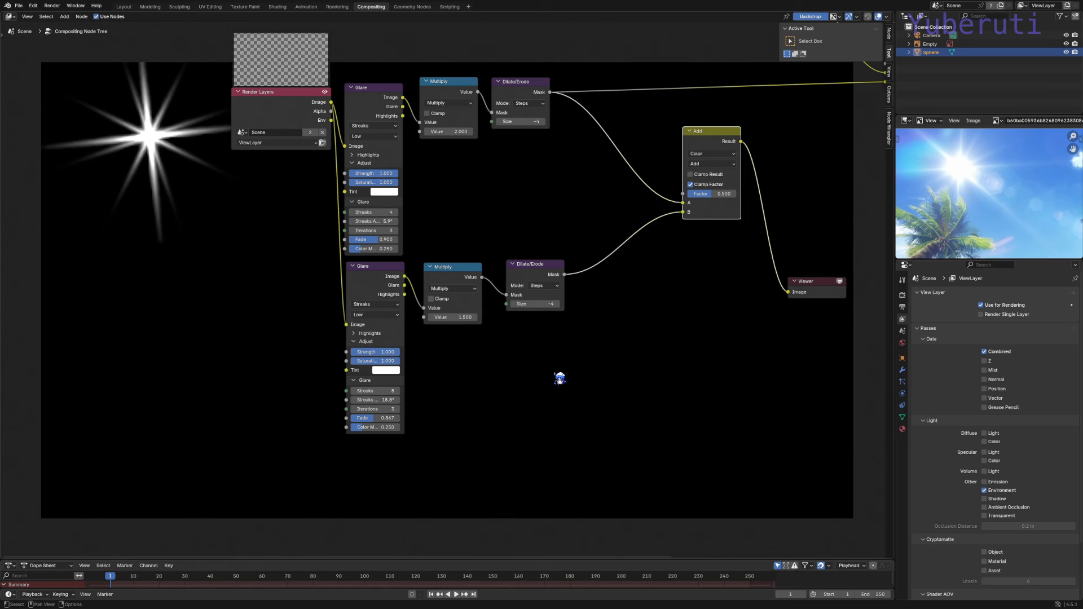
left_click_drag(540, 277, 534, 280)
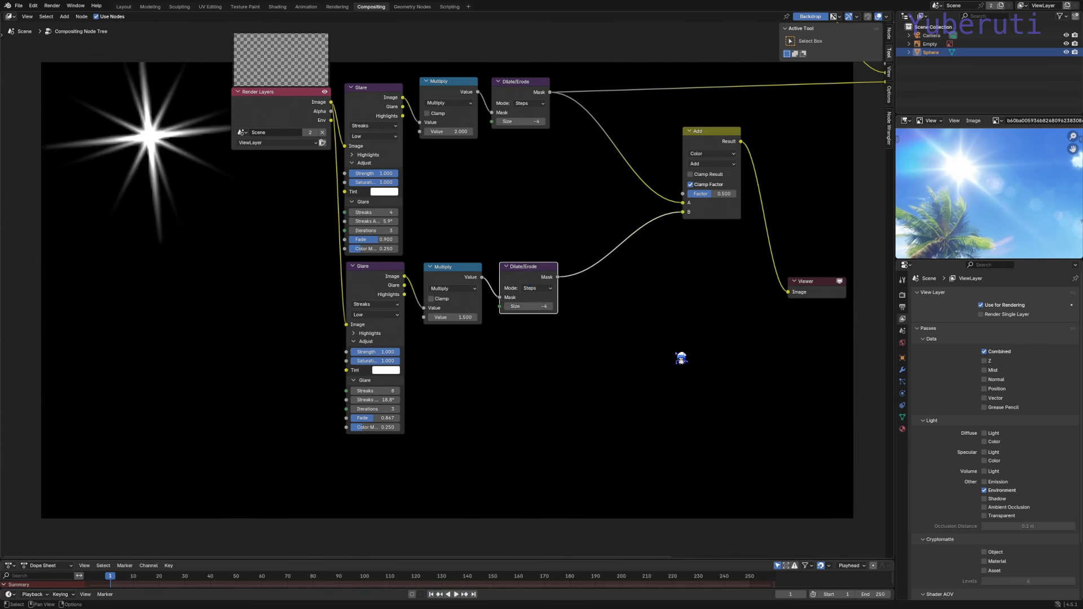
left_click(681, 357)
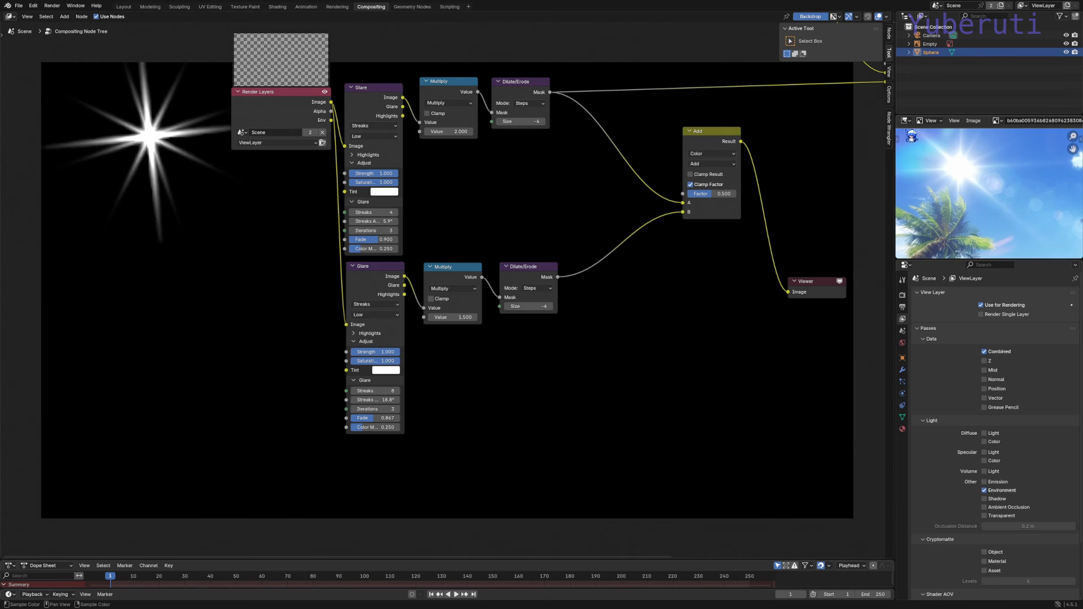
Duplicate the lower Glare, Multiply and Dilate/Erode chain below itself, connect the Render Layers image to the copied Glare, and preview the chain in the Viewer
scroll(522, 438, "down", 3)
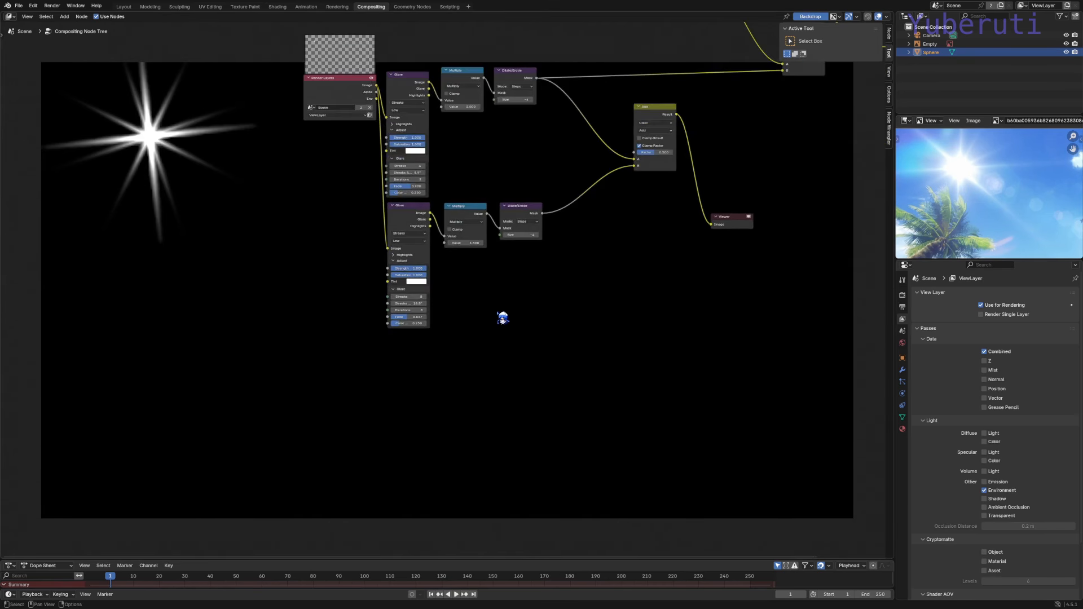
scroll(503, 318, "up", 3)
left_click_drag(537, 343, 392, 189)
key("shift+d")
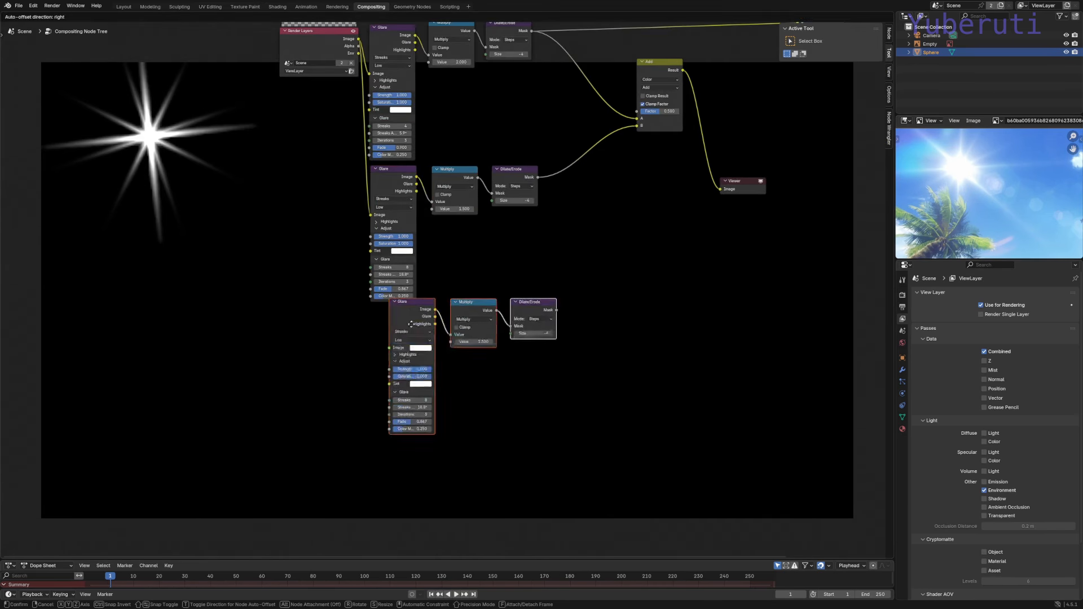
left_click(394, 348)
mouse_move(277, 179)
left_mouse_down()
mouse_move(322, 251)
mouse_move(369, 380)
mouse_move(372, 371)
left_mouse_up()
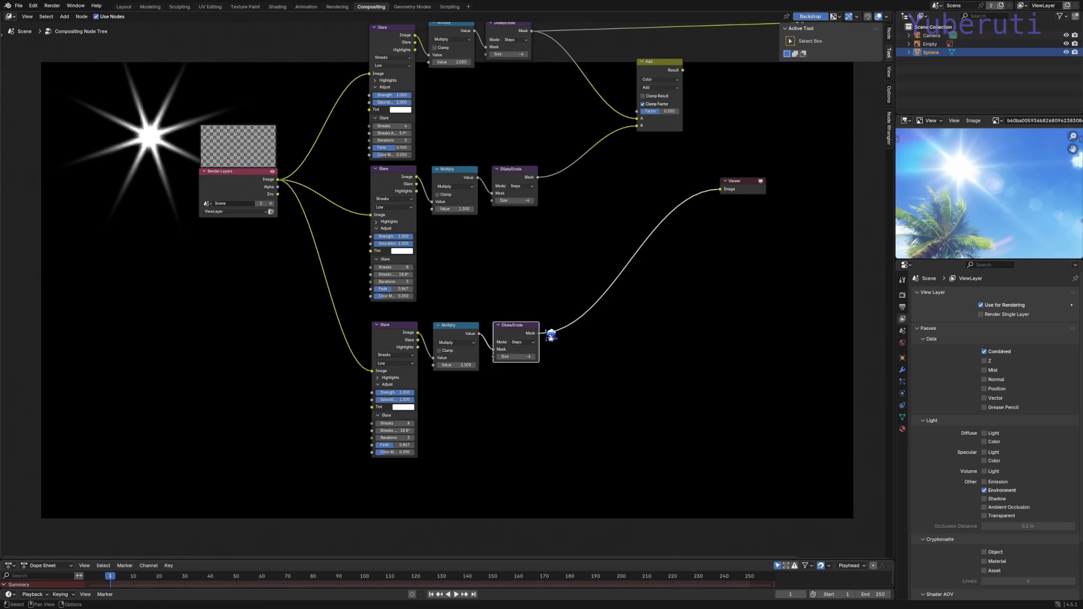
left_click(553, 331, "ctrl+shift")
Set the new lowest Glare node's streaks count to 2 and its streaks angle to -39.9°
scroll(415, 435, "up", 1)
left_click(369, 422)
left_click(370, 423)
left_click(370, 423)
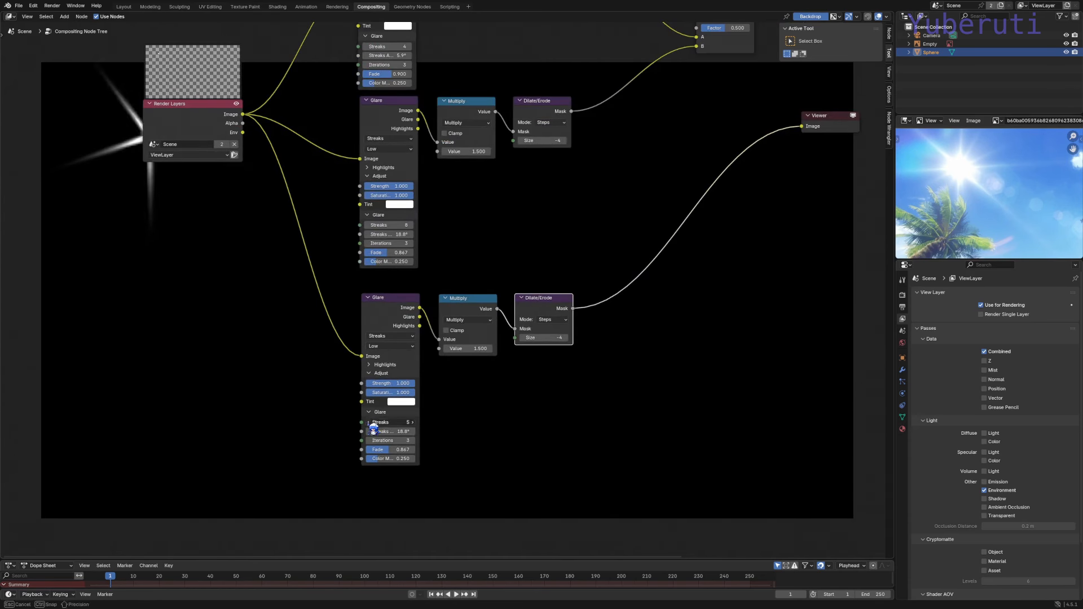
left_click(370, 423)
middle_click_drag(477, 382, 611, 367)
left_click(505, 408)
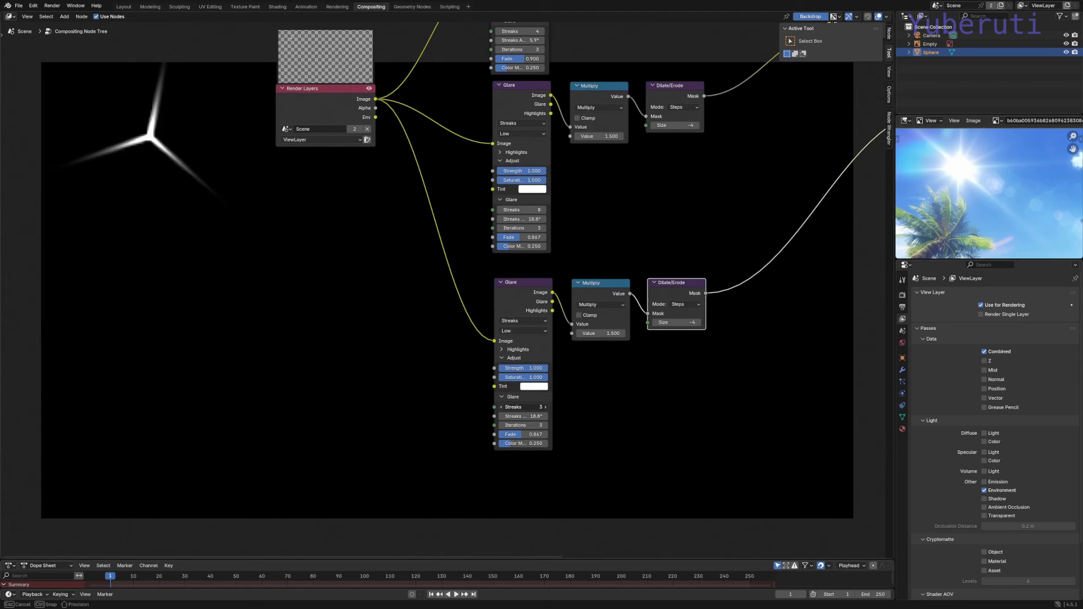
left_click(505, 408)
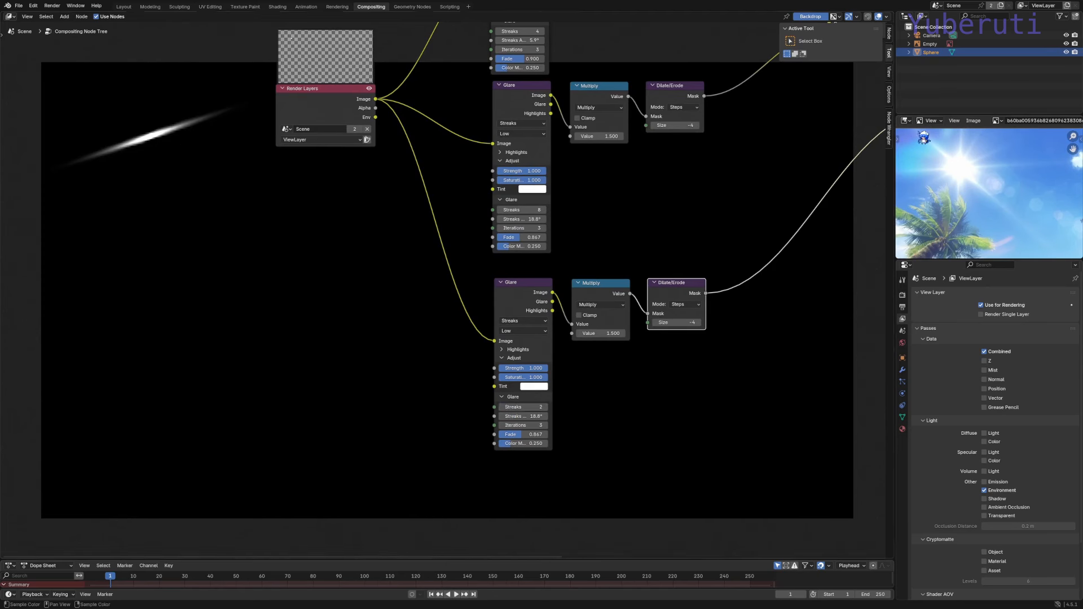
left_click_drag(533, 417, 491, 417)
key("Home")
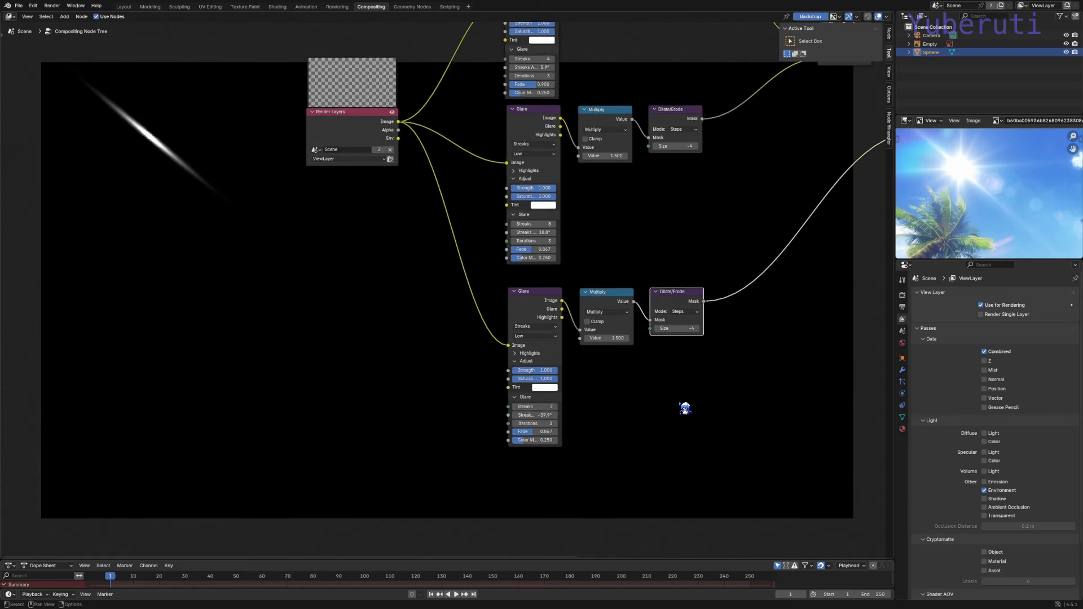
Duplicate the Add node in front of the Viewer, connecting the first Add's result to A and the lowest Dilate/Erode to B
scroll(613, 342, "down", 1)
left_click_drag(741, 235, 788, 231)
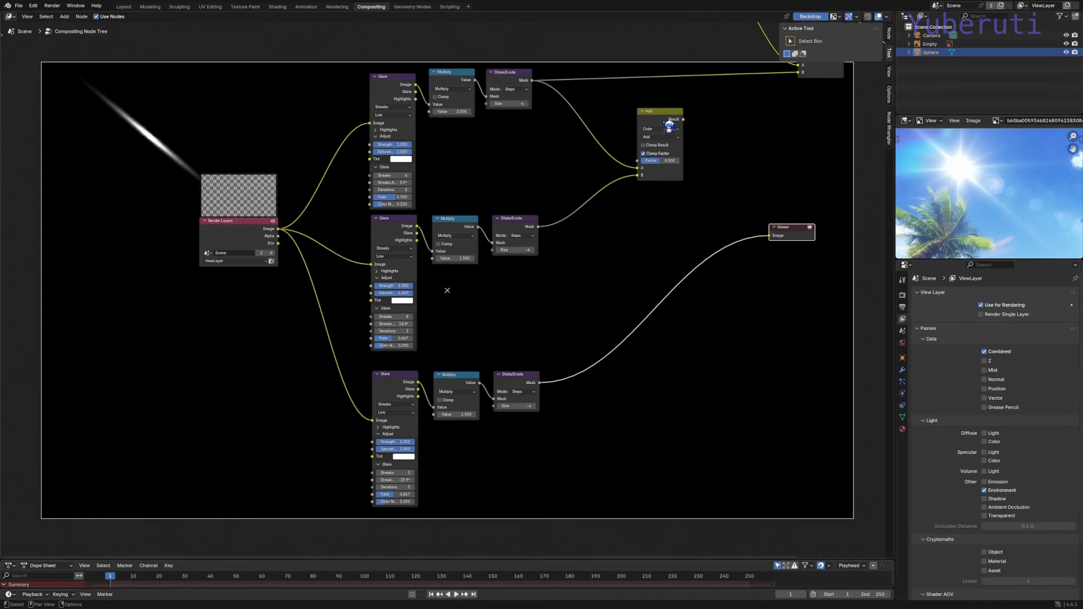
left_click(666, 125)
key("shift+d")
left_click(734, 254)
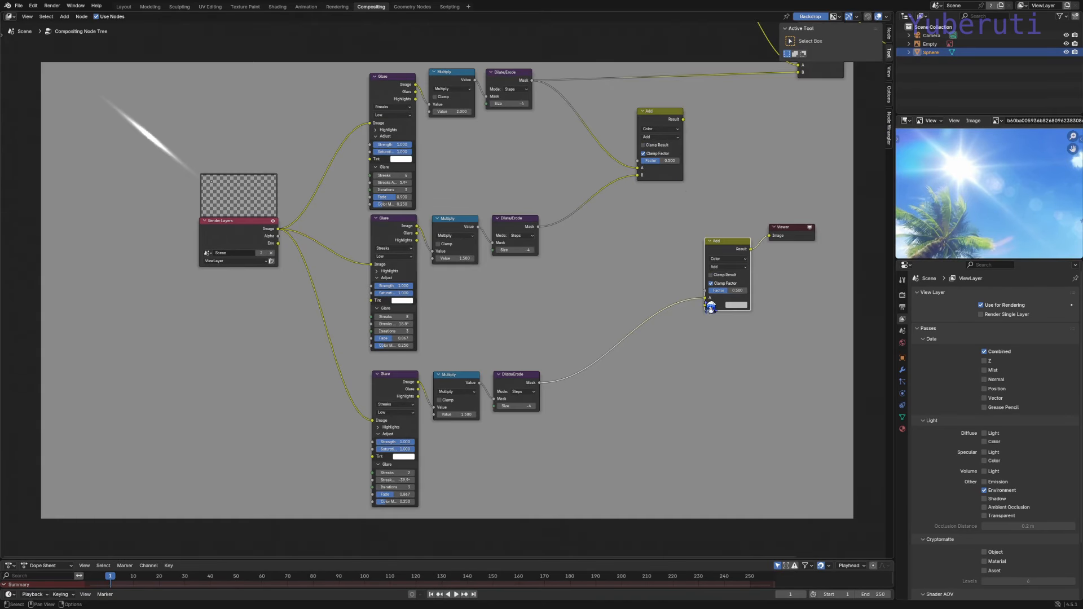
left_click_drag(705, 299, 706, 306)
left_click_drag(684, 120, 713, 306)
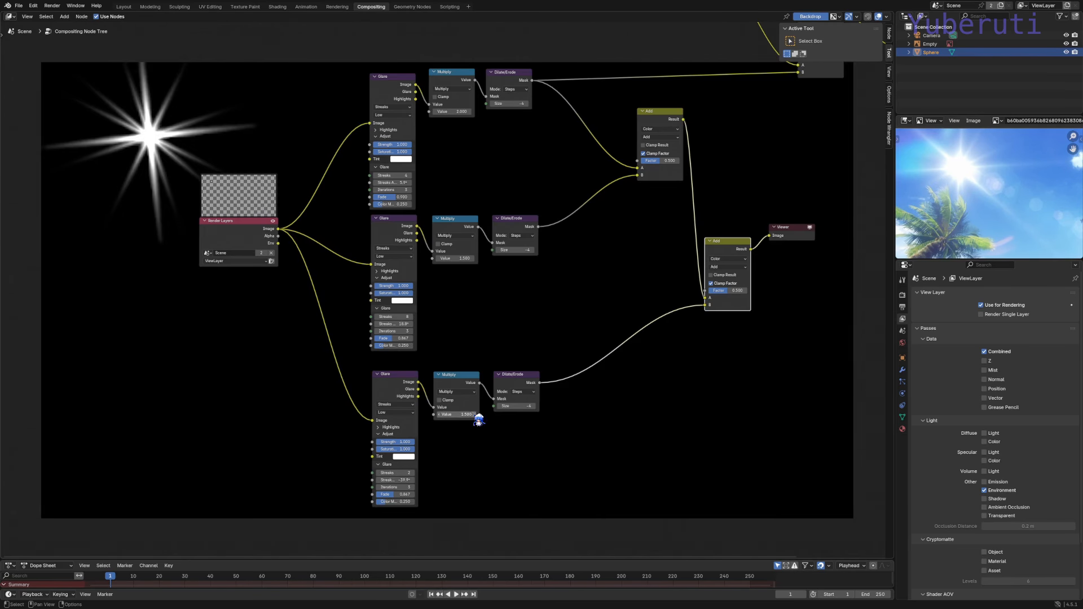
In the lowest branch, set Multiply's value to about 18, the Glare's streaks angle to -47.2° and its fade to about 0.92
left_click_drag(476, 414, 456, 429)
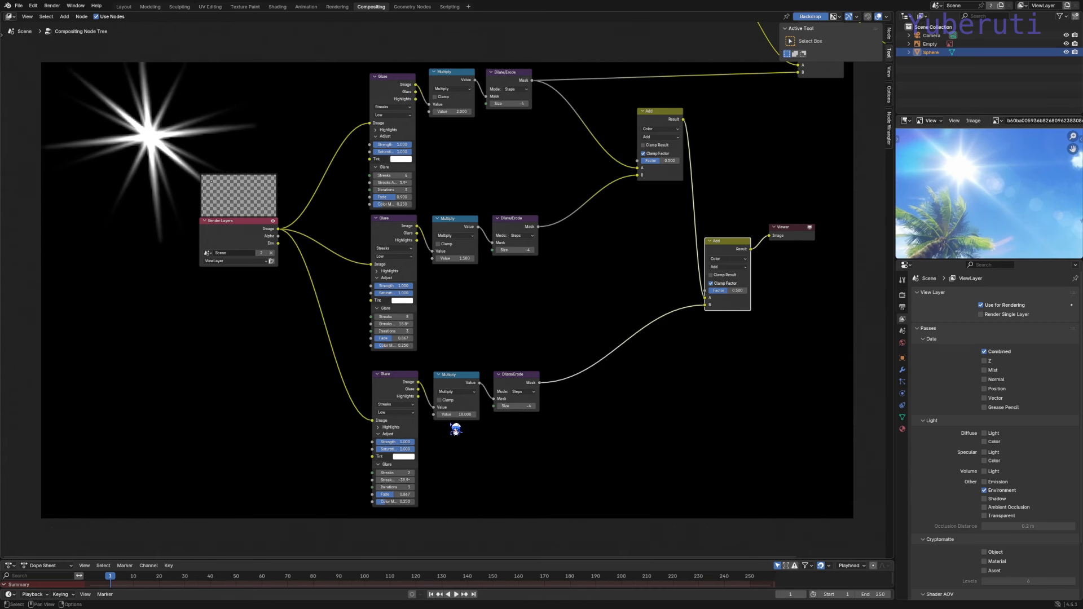
middle_click_drag(473, 432, 495, 409)
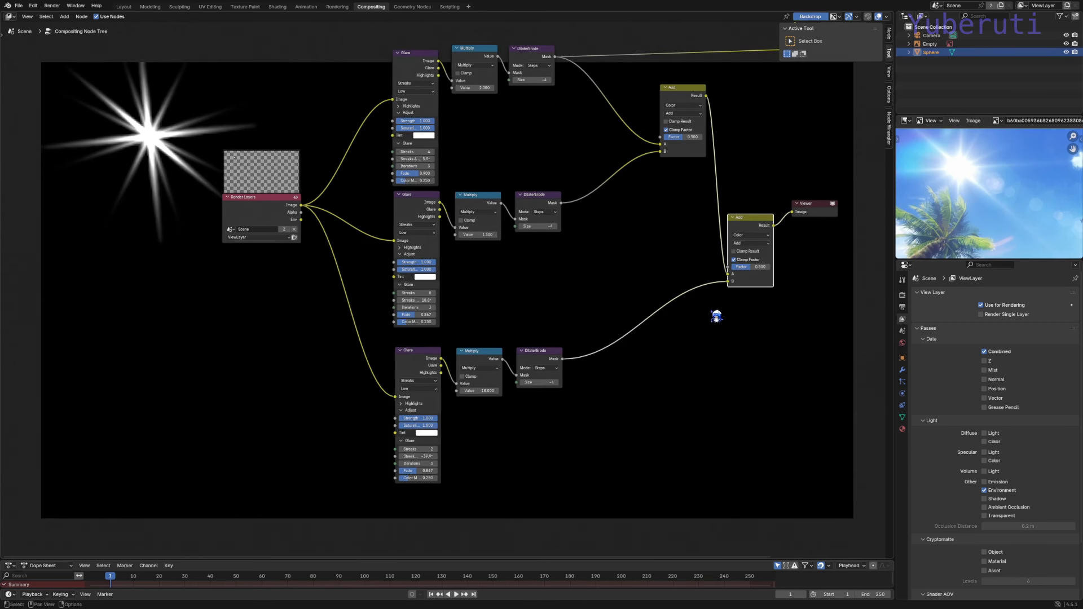
mouse_move(417, 457)
left_mouse_down()
mouse_move(400, 456)
mouse_move(421, 456)
left_mouse_up()
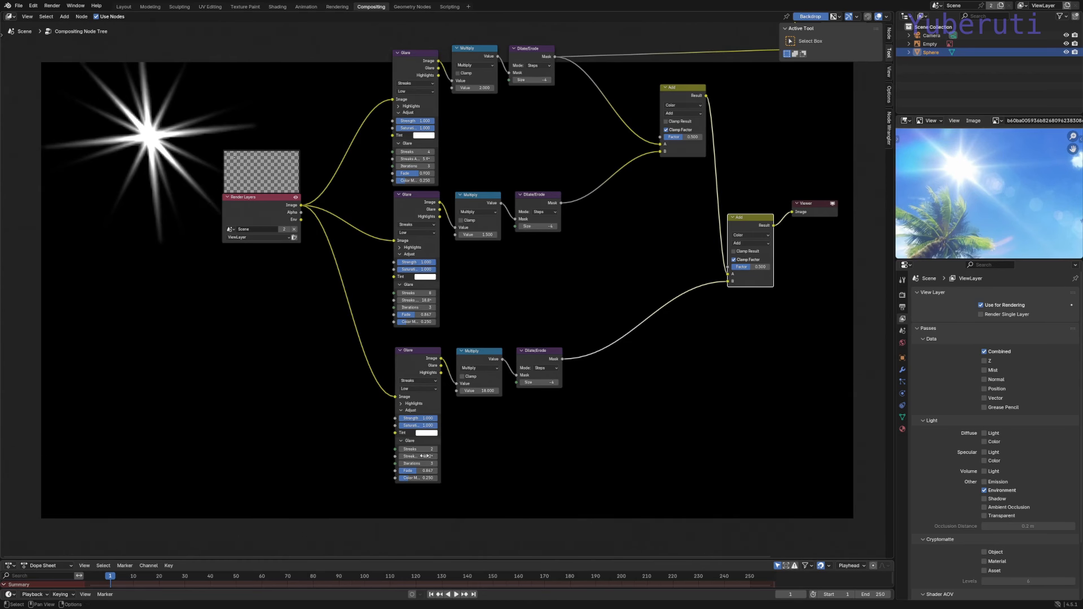
left_click(502, 428)
middle_click_drag(502, 429, 504, 397)
mouse_move(423, 445)
left_mouse_down()
mouse_move(442, 445)
mouse_move(420, 439)
left_mouse_up()
Set the lowest Dilate/Erode node's size to -7 and reposition the lowest branch's nodes slightly
left_click(528, 350)
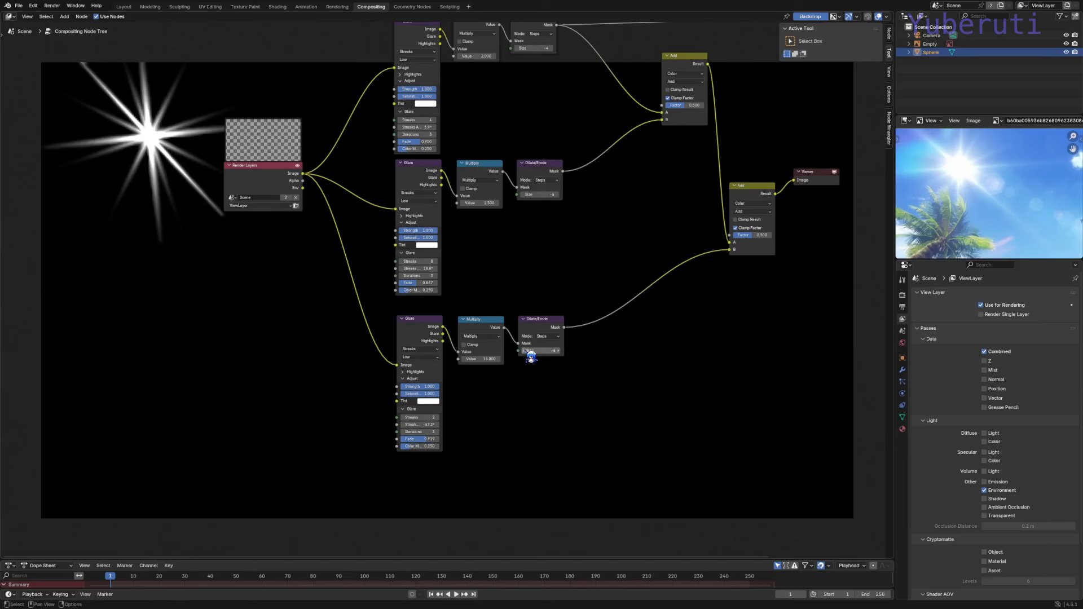
left_click(528, 351)
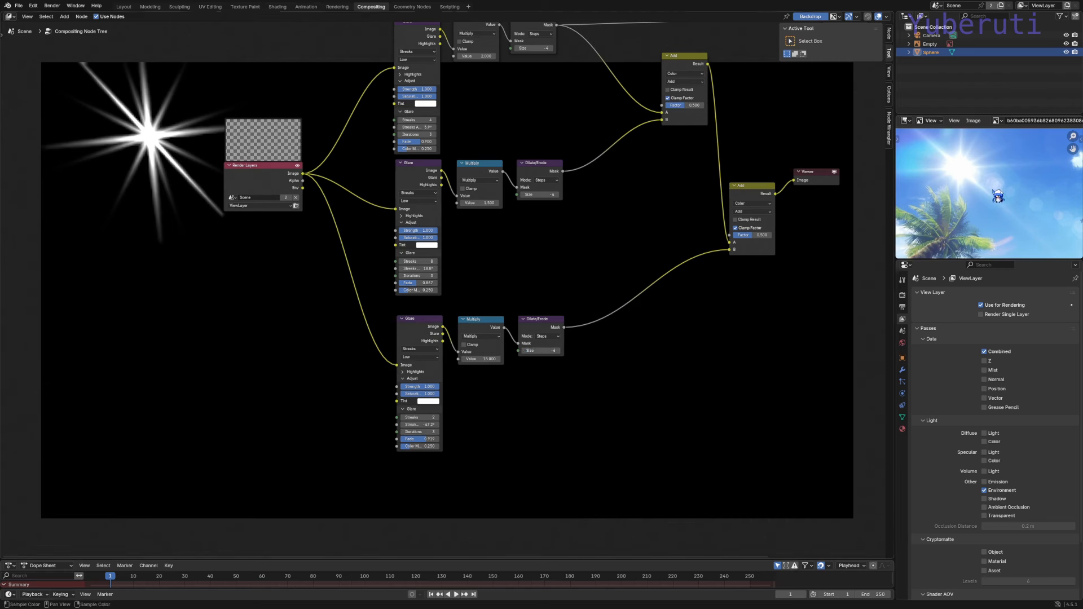
left_click(529, 352)
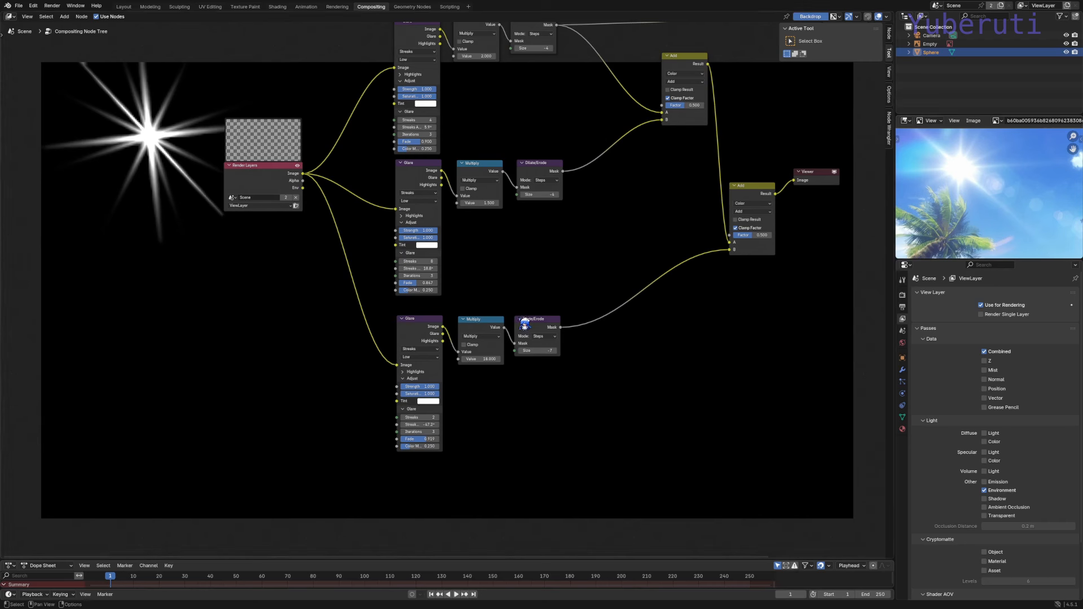
left_click_drag(586, 343, 412, 337)
key("g")
left_click(406, 339)
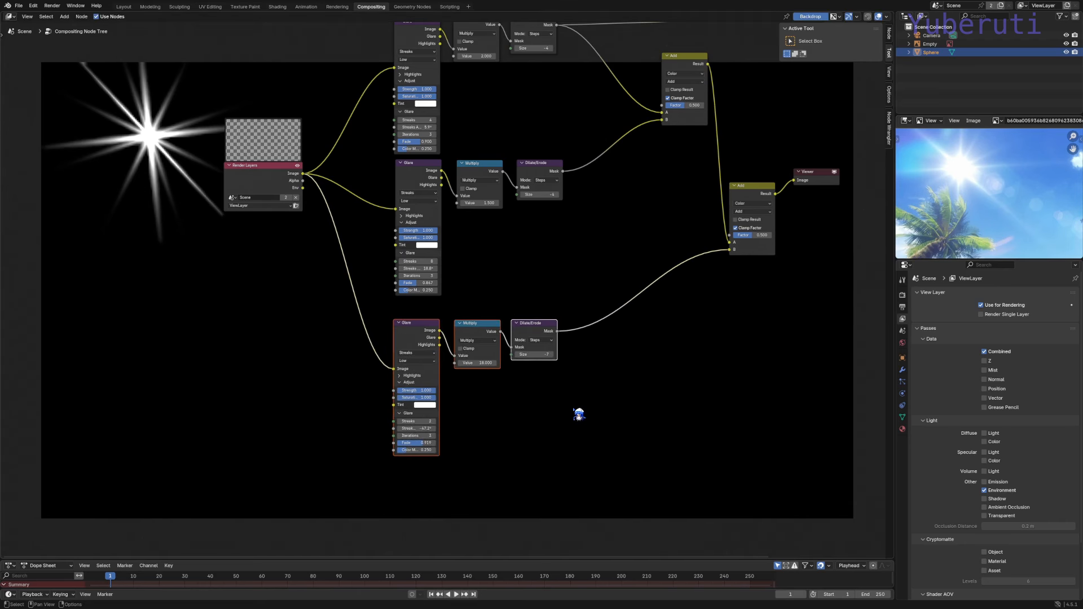
Insert a Transform node between the lowest Dilate/Erode node and the second Add node
left_click(573, 407)
key("shift+a")
mouse_move(574, 408)
mouse_move(567, 467)
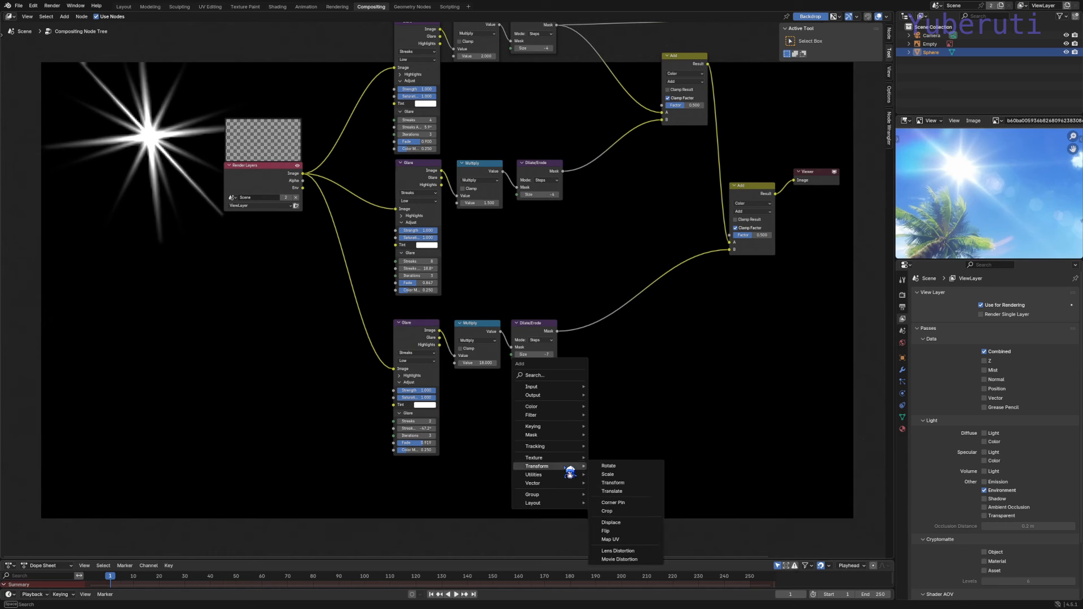
left_click(612, 483)
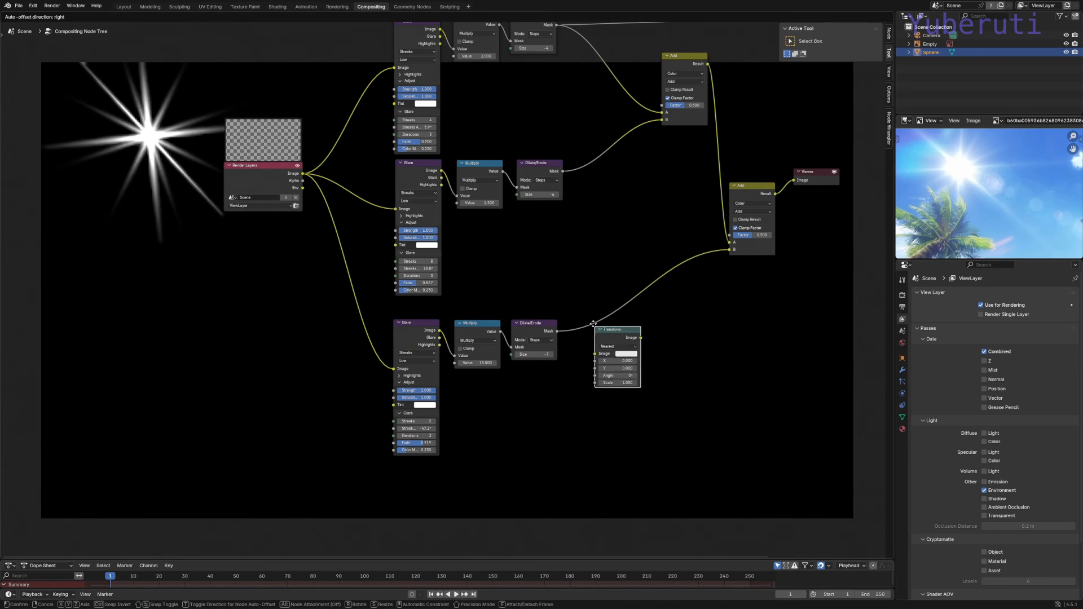
left_click(574, 316)
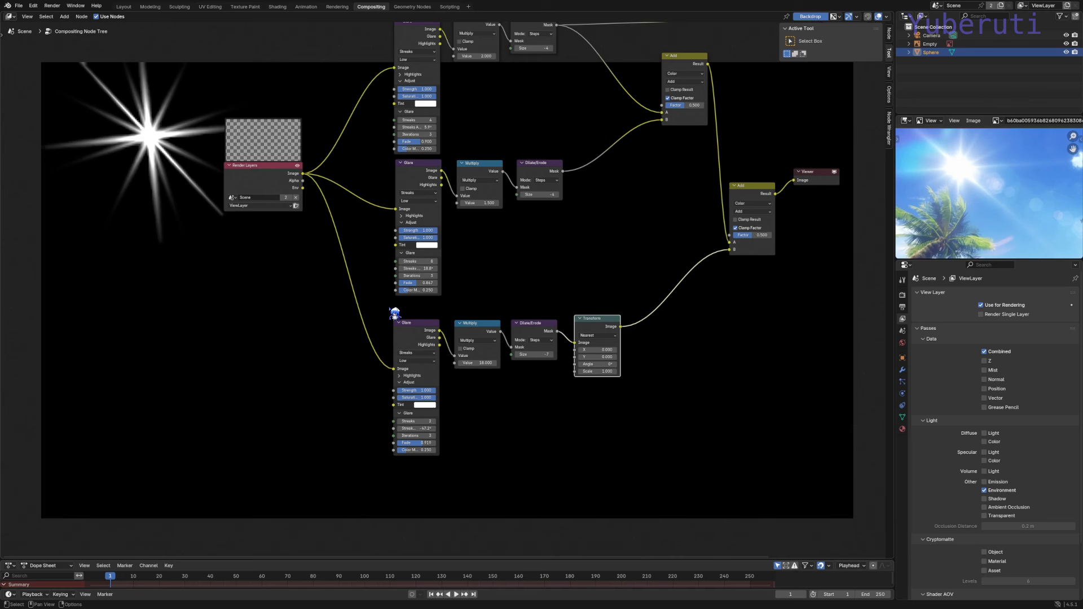
Set the Transform node's scale to 1.5, X to about 315 and Y to about -140 so the long streak crosses the sun
left_click_drag(598, 371, 618, 371)
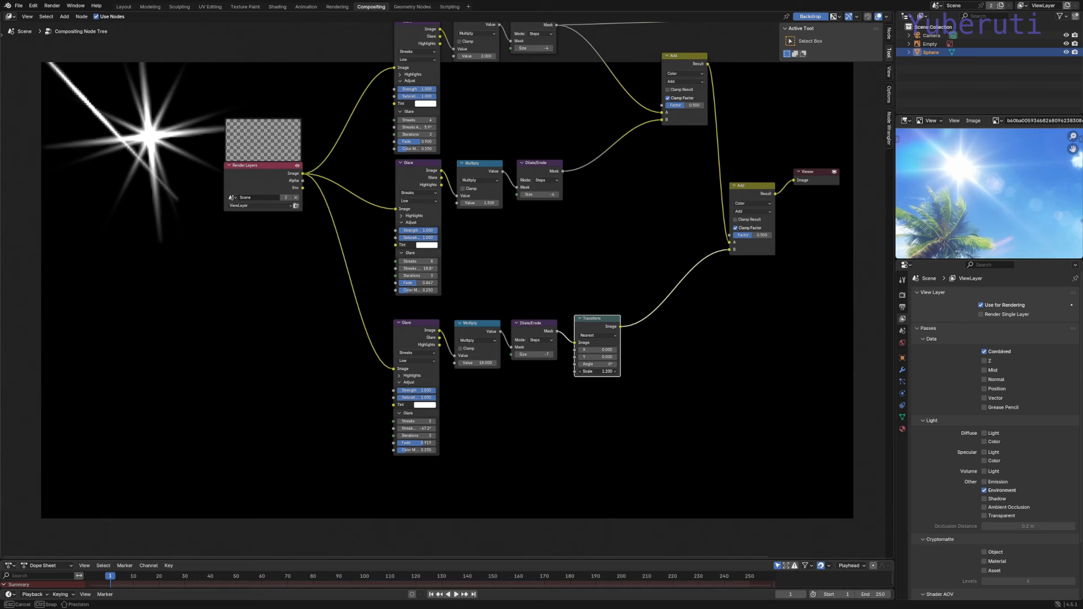
left_click_drag(618, 371, 660, 371)
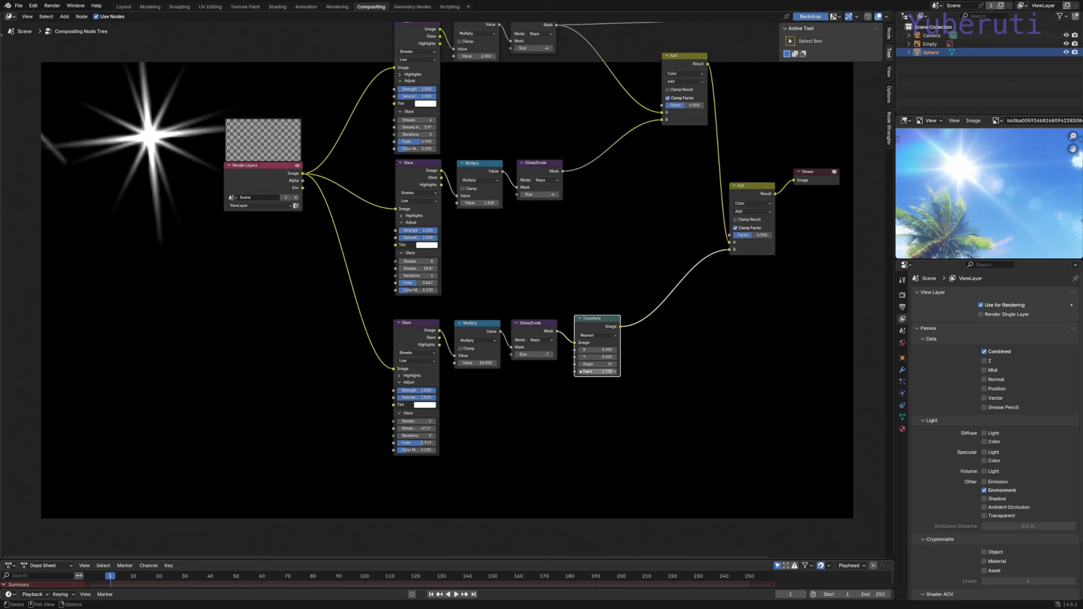
left_click_drag(586, 372, 584, 372)
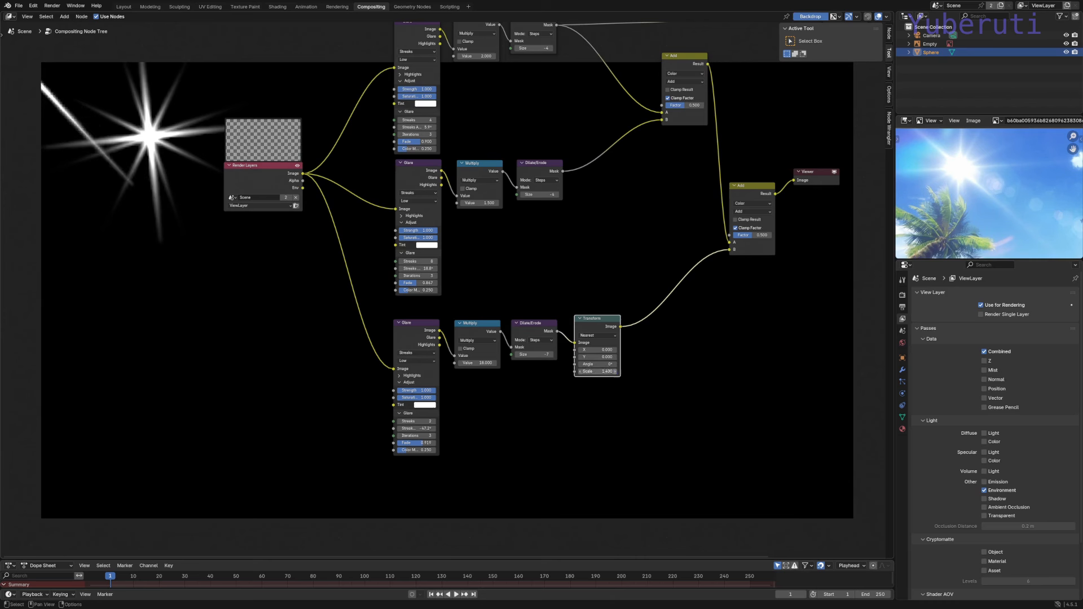
left_click(615, 372)
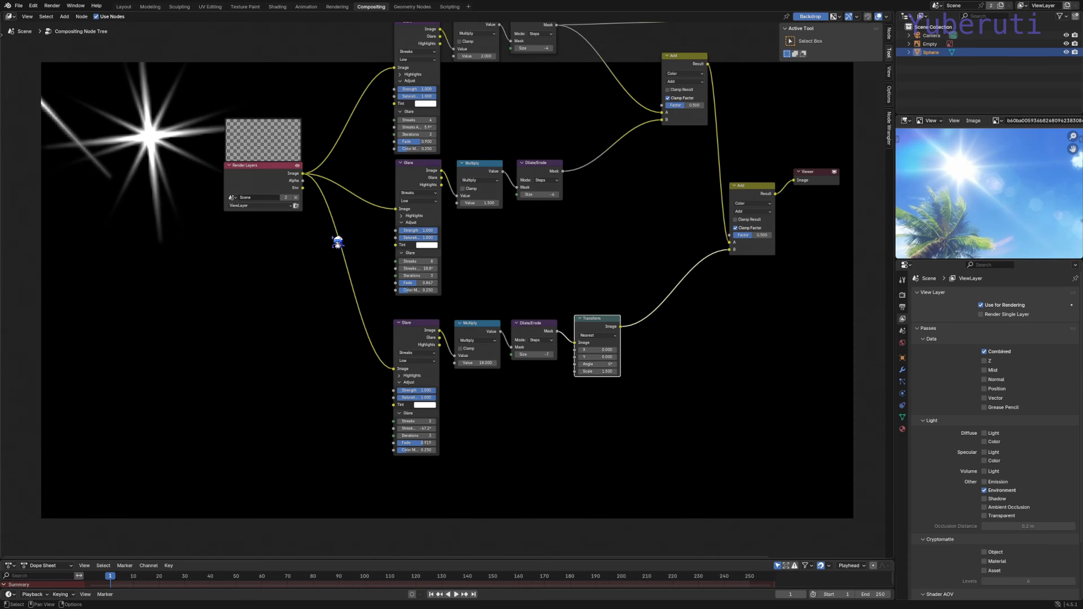
left_click_drag(597, 349, 674, 349)
left_click_drag(598, 357, 563, 357)
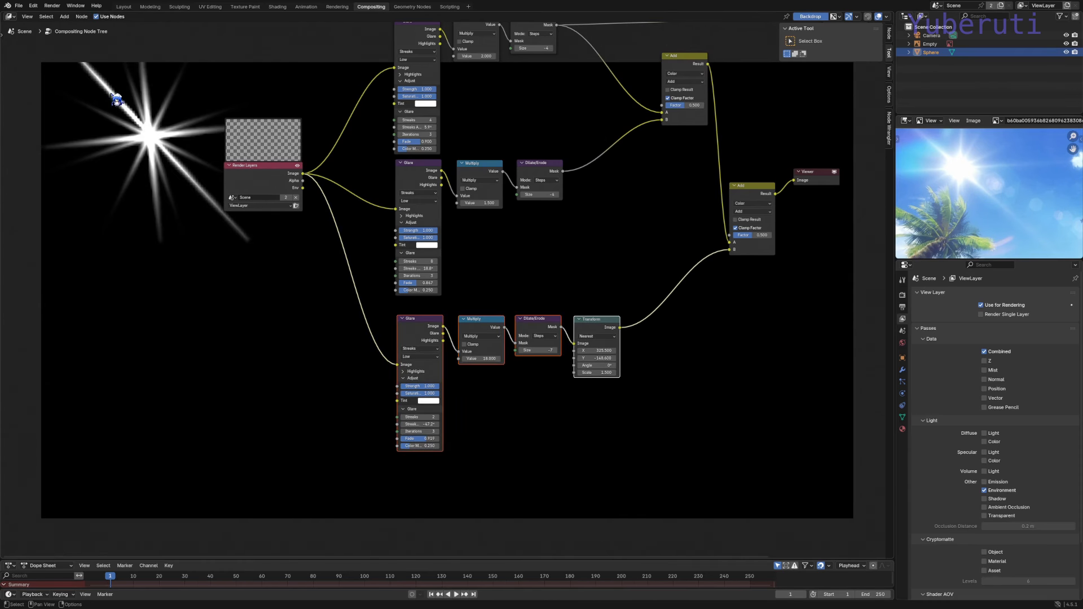
key("Home")
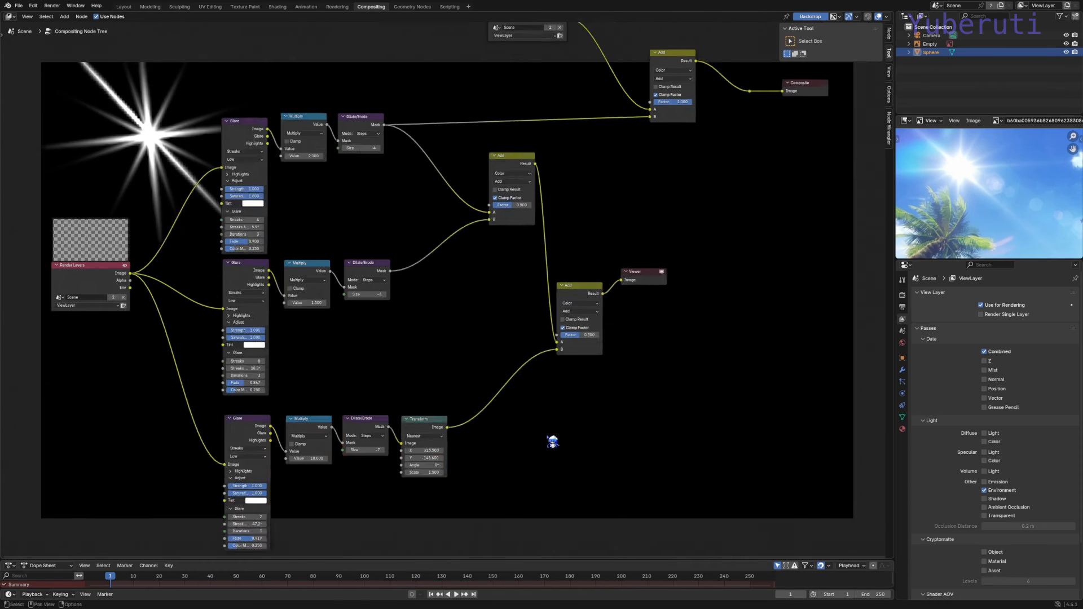
Connect the second glare Add's result to B of the final Add before Composite, and preview that final Add in the Viewer
middle_click_drag(605, 337, 527, 426)
scroll(510, 418, "up", 1)
left_click_drag(519, 405, 558, 266)
left_click(581, 381)
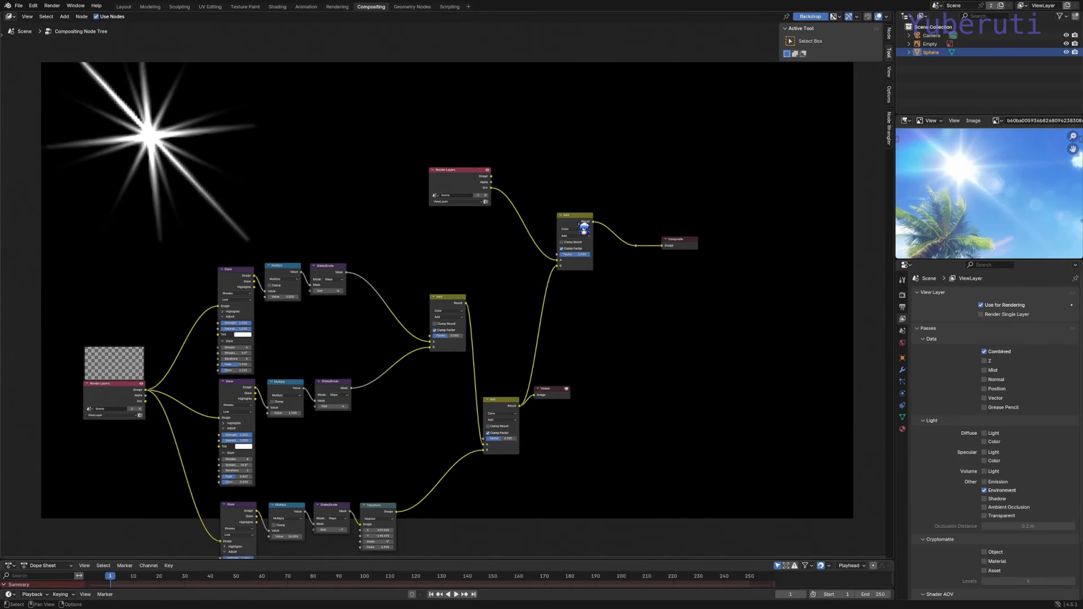
left_click(581, 226, "ctrl+shift")
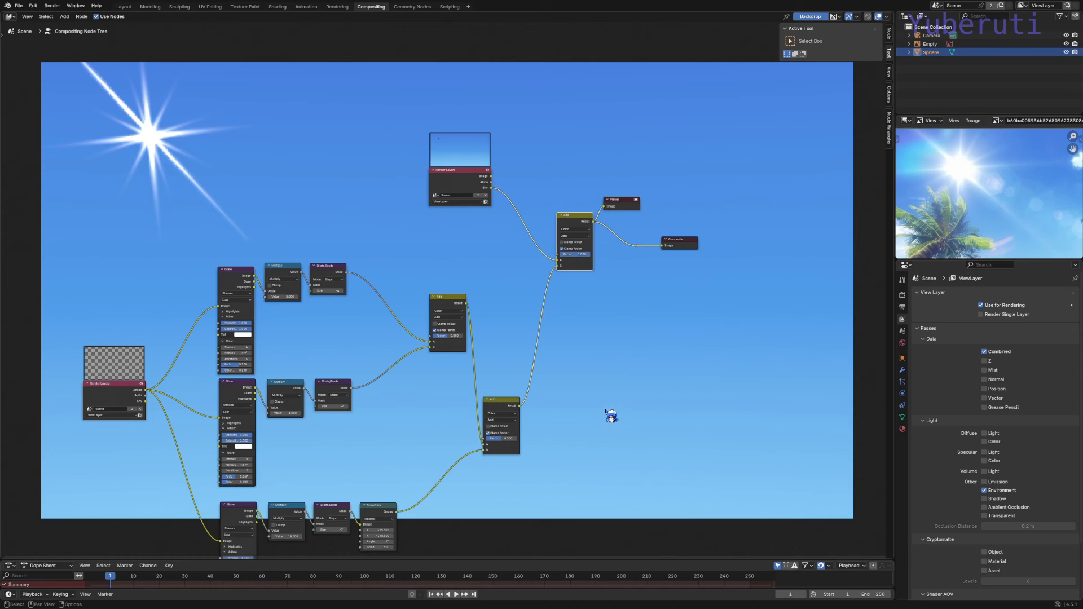
Move the lower Render Layers node away from the Glare nodes and shift the glare branches with their Add nodes down to free space above
scroll(573, 421, "down", 2)
middle_click_drag(573, 421, 619, 300)
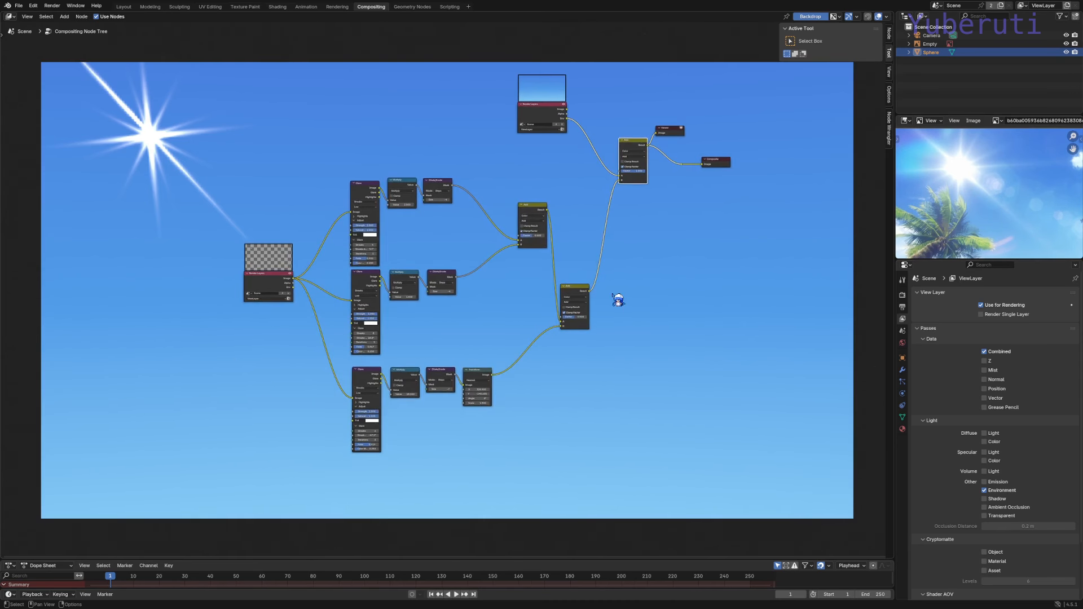
left_click_drag(274, 283, 243, 284)
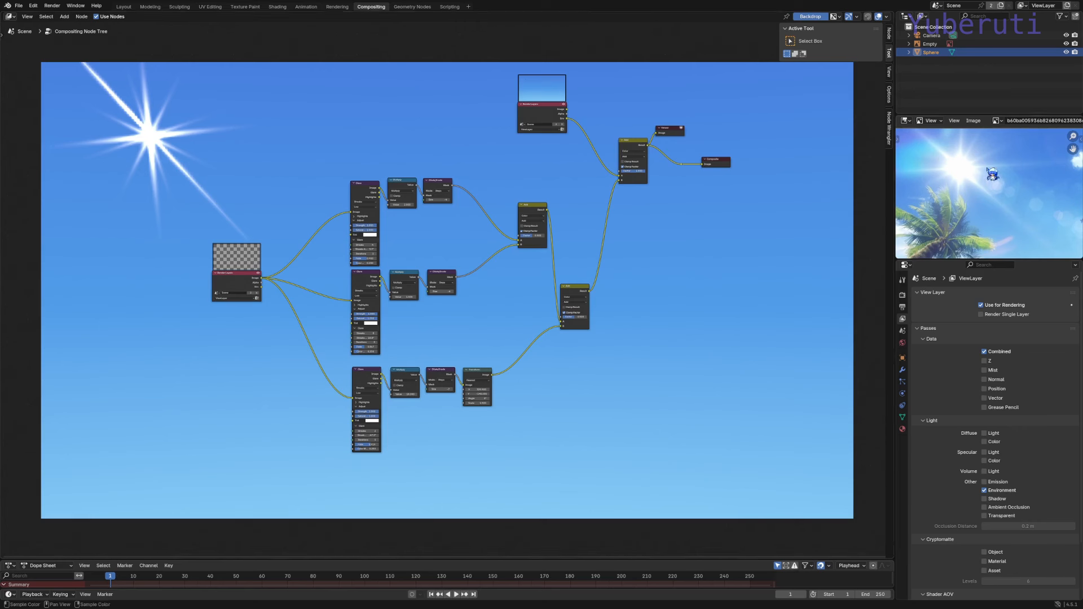
left_click_drag(592, 464, 359, 320)
left_click(415, 194)
middle_click_drag(404, 196, 460, 237)
scroll(451, 200, "up", 1)
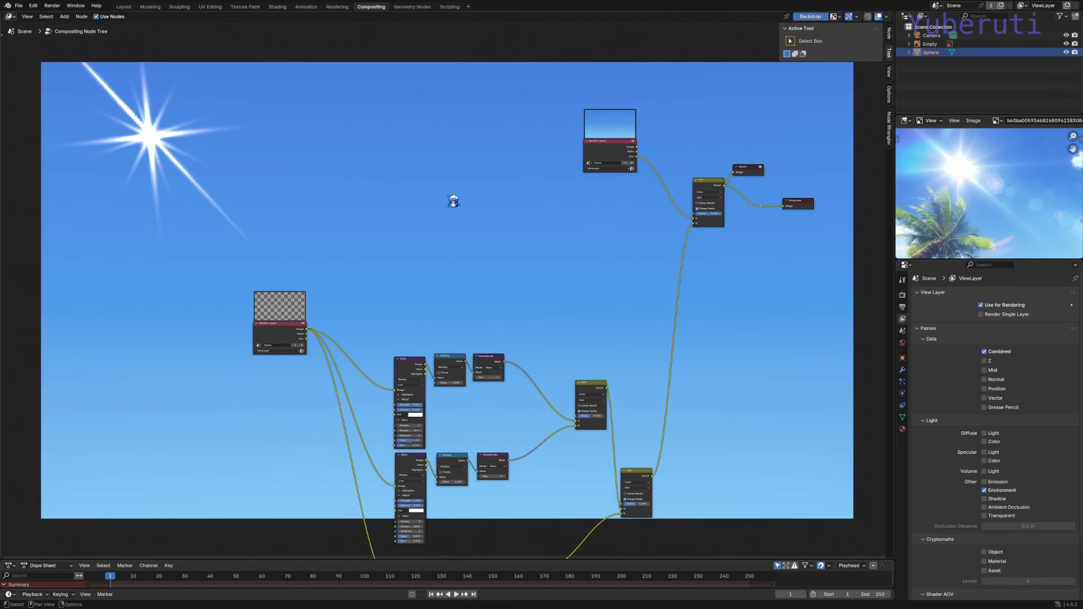
Add a Bloom-type Glare node above the streak branches, feed it the lower Render Layers image, and preview it in the Viewer
key("shift+a")
mouse_move(437, 145)
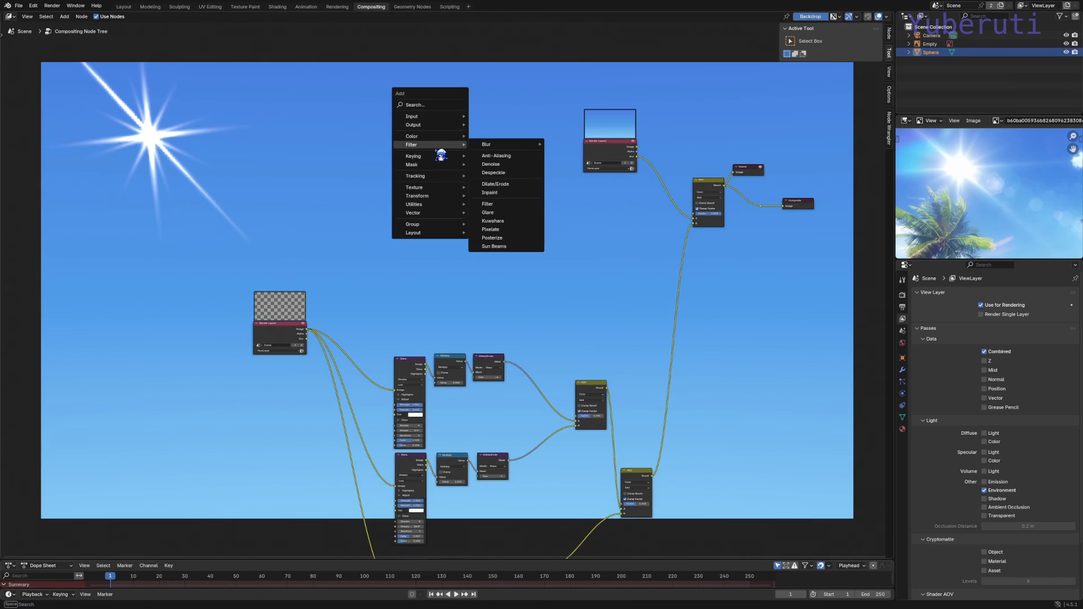
left_click(501, 213)
left_click(414, 227)
scroll(415, 226, "up", 3)
left_click(412, 267)
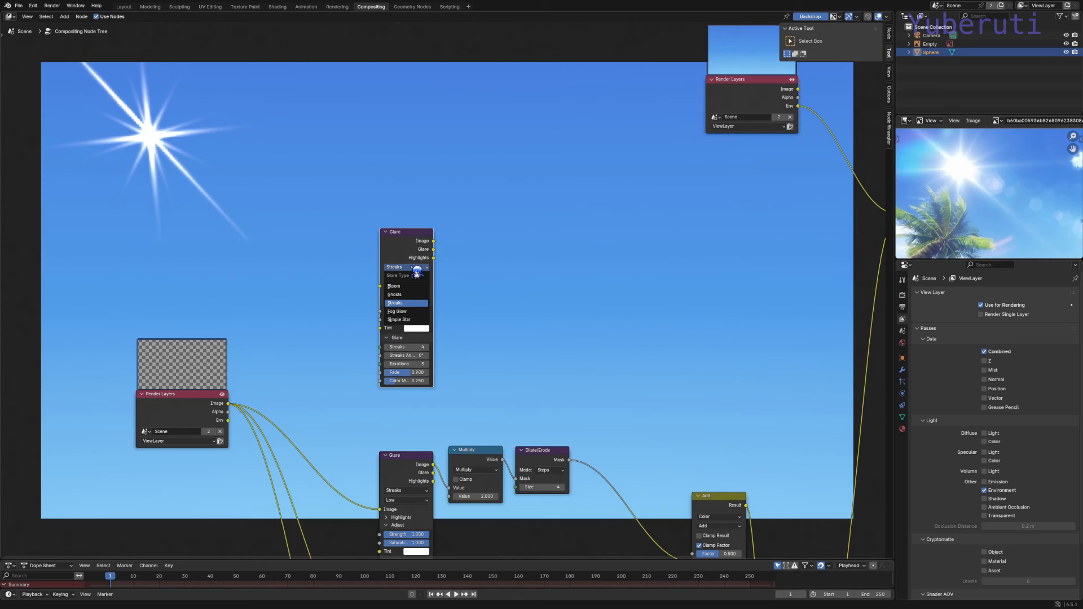
left_click(421, 286)
left_click_drag(228, 404, 396, 298)
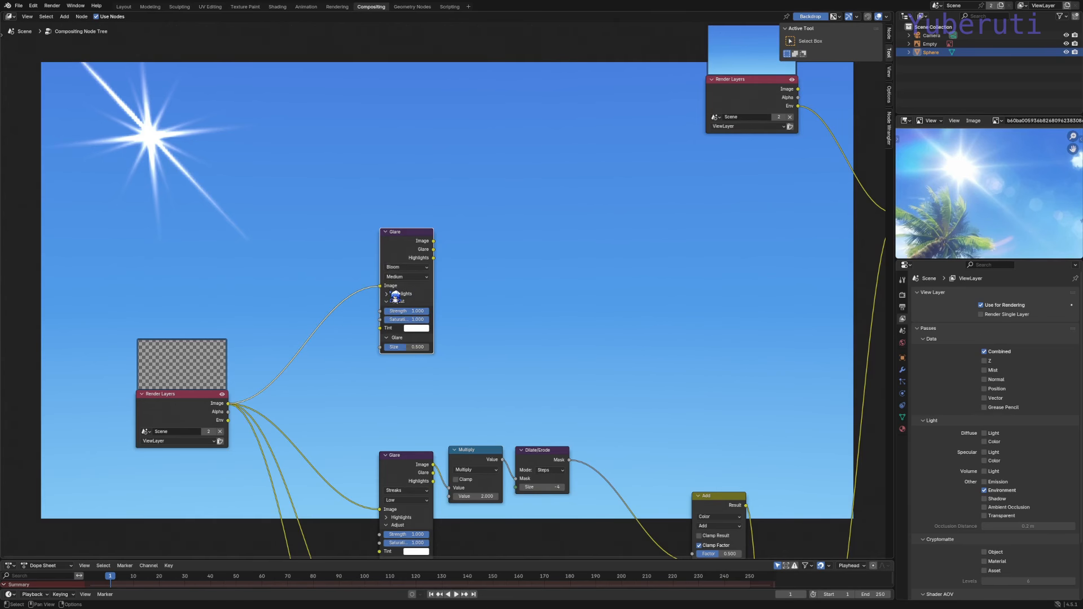
left_click(415, 249, "ctrl+shift")
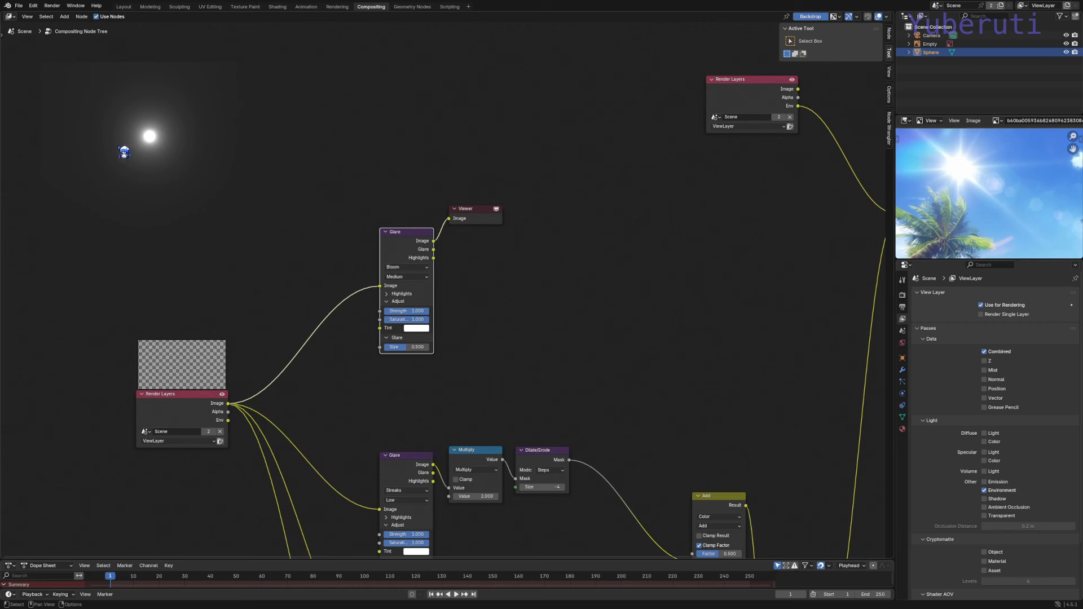
Shift the Bloom Glare node aside and insert a Color Ramp node between it and the Viewer
left_click_drag(407, 248, 378, 252)
left_click(520, 302)
key("shift+a")
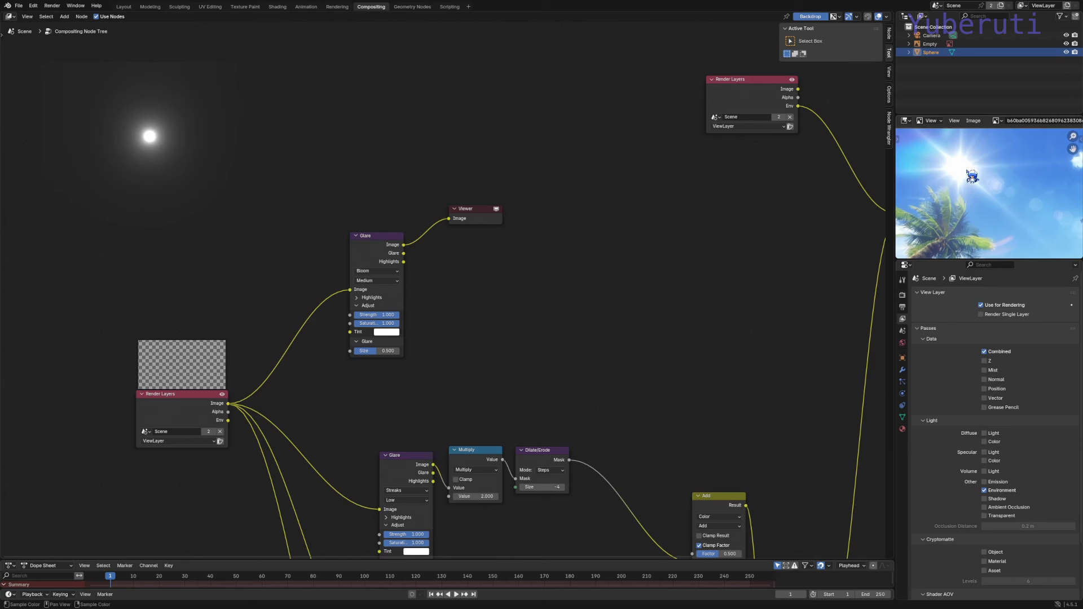
key("shift+a")
mouse_move(469, 275)
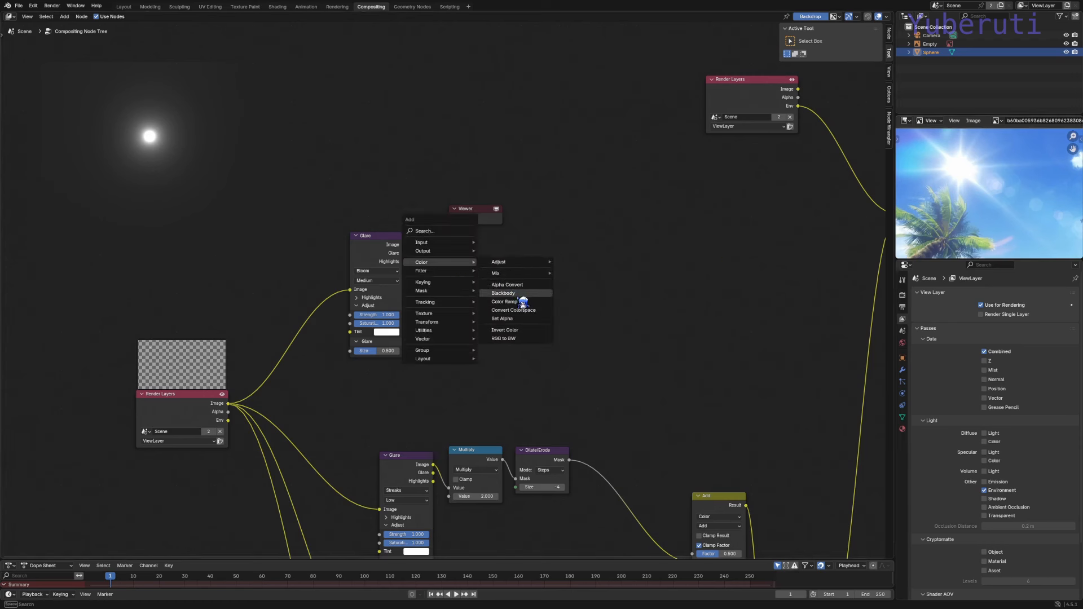
left_click(516, 302)
left_click(446, 245)
Set the Color Ramp to B-Spline with the black stop at about 0.064 and the white stop about midway, and move the Viewer farther away
left_click(521, 280)
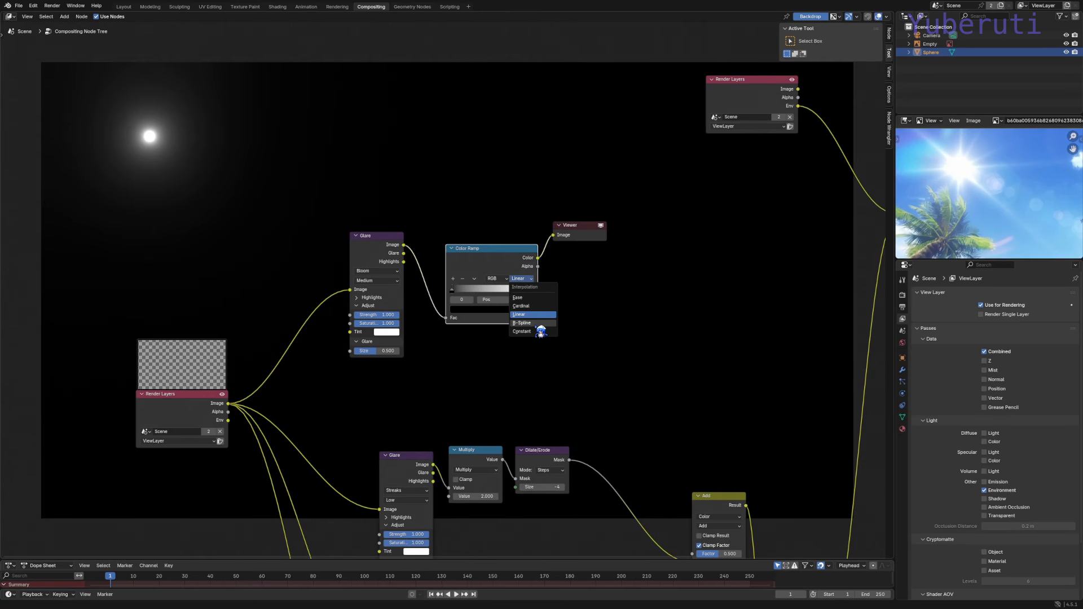
left_click(521, 322)
left_click_drag(453, 292, 457, 292)
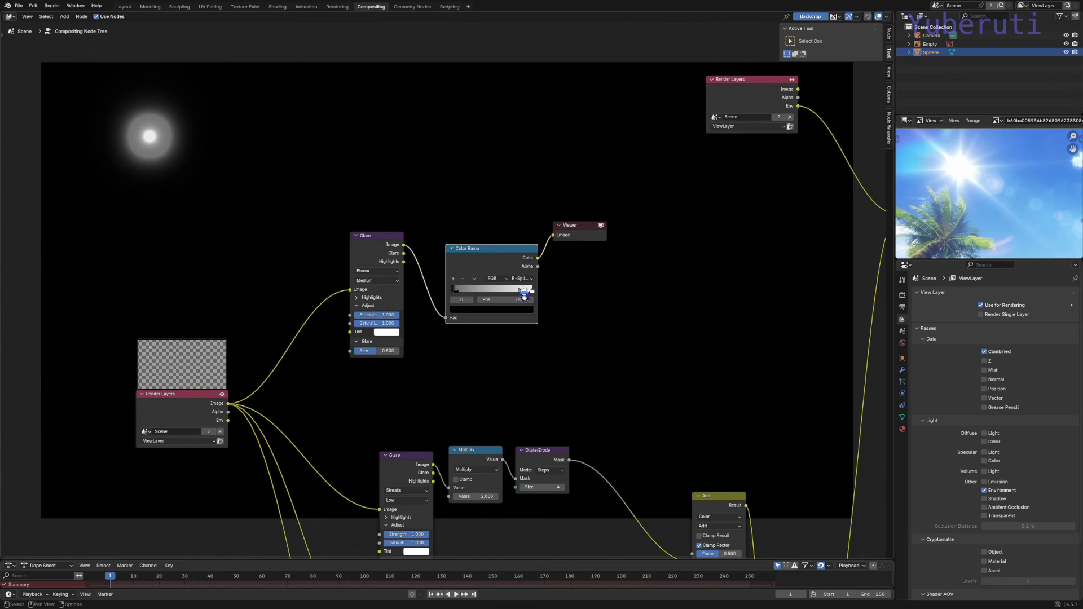
left_click_drag(533, 292, 494, 292)
left_click_drag(456, 291, 456, 291)
left_click_drag(486, 255, 463, 245)
left_click_drag(575, 232, 652, 183)
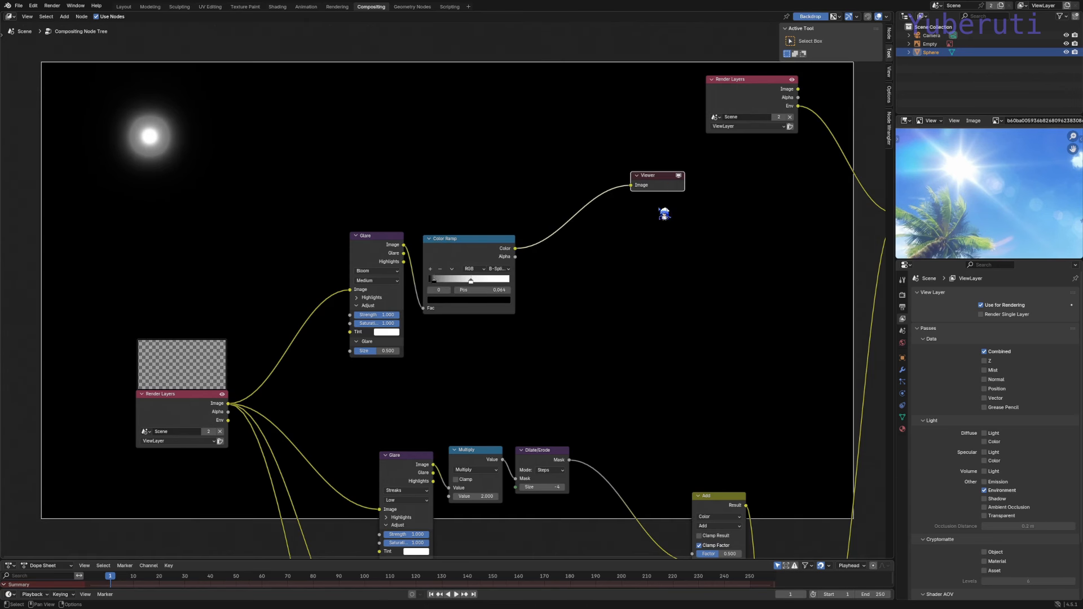
Insert a copy of the first streak branch's Multiply node, with value 2.000, between the Color Ramp and the Viewer
left_click(591, 325)
left_click(498, 464)
key("shift+d")
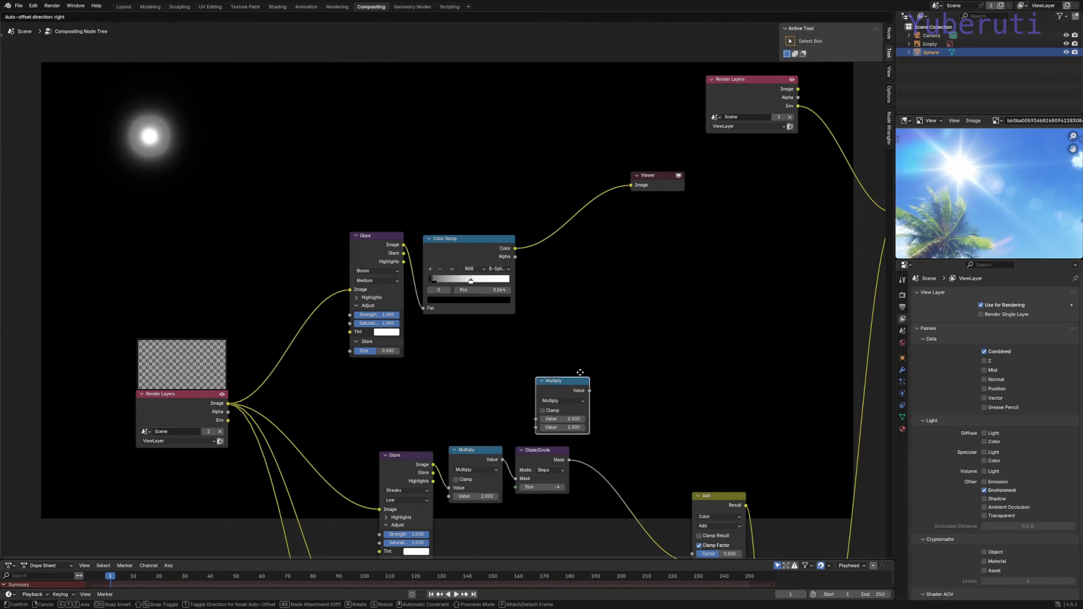
left_click_drag(561, 240, 573, 252)
left_click(642, 283)
scroll(642, 283, "down", 3)
middle_click_drag(642, 283, 505, 309)
left_click_drag(522, 228, 572, 218)
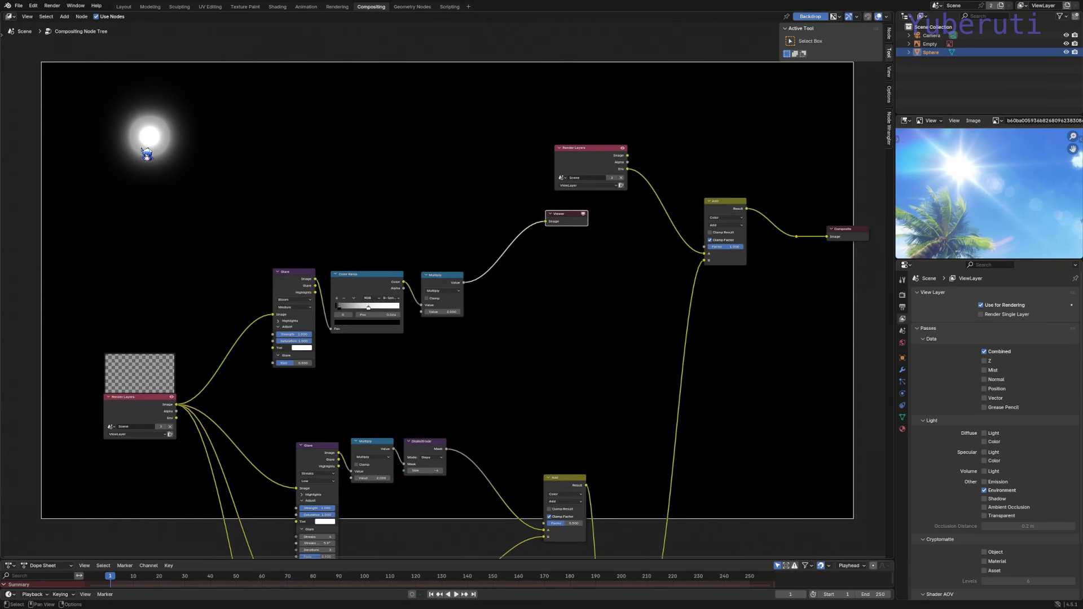
Insert a Blur node after the bloom branch's Multiply and set its size to about 150.3 in both directions
key("shift+a")
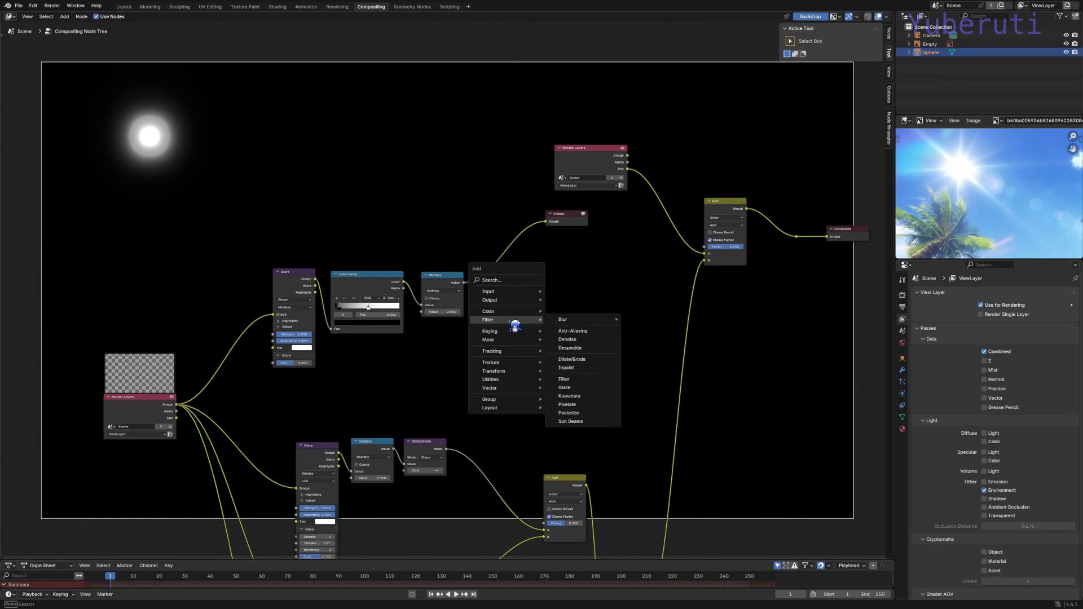
mouse_move(561, 319)
left_click(639, 328)
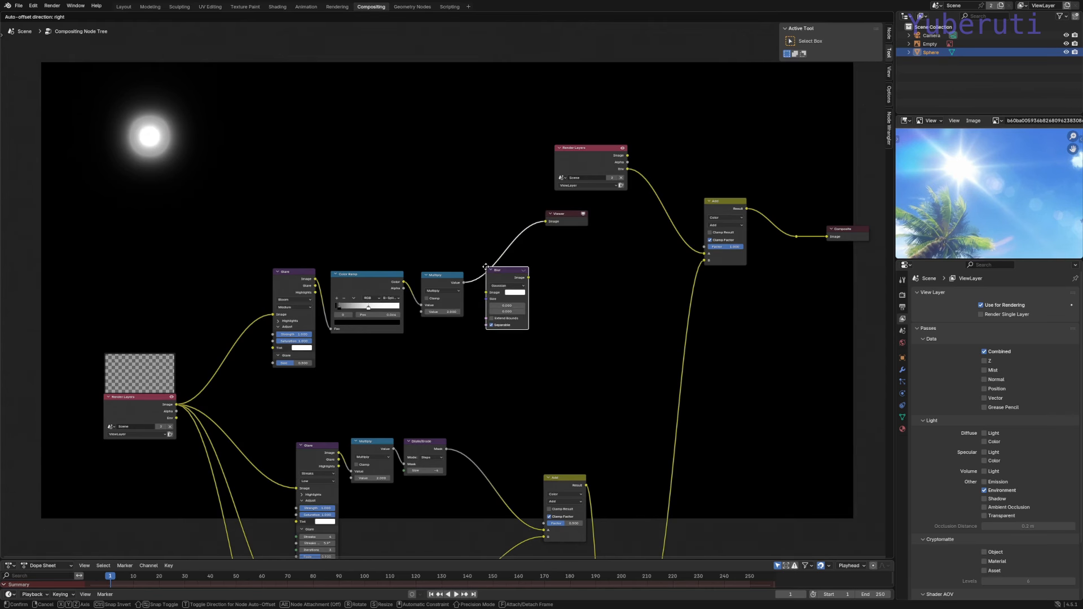
left_click(501, 278)
left_click_drag(506, 278, 598, 320)
scroll(651, 198, "down", 1)
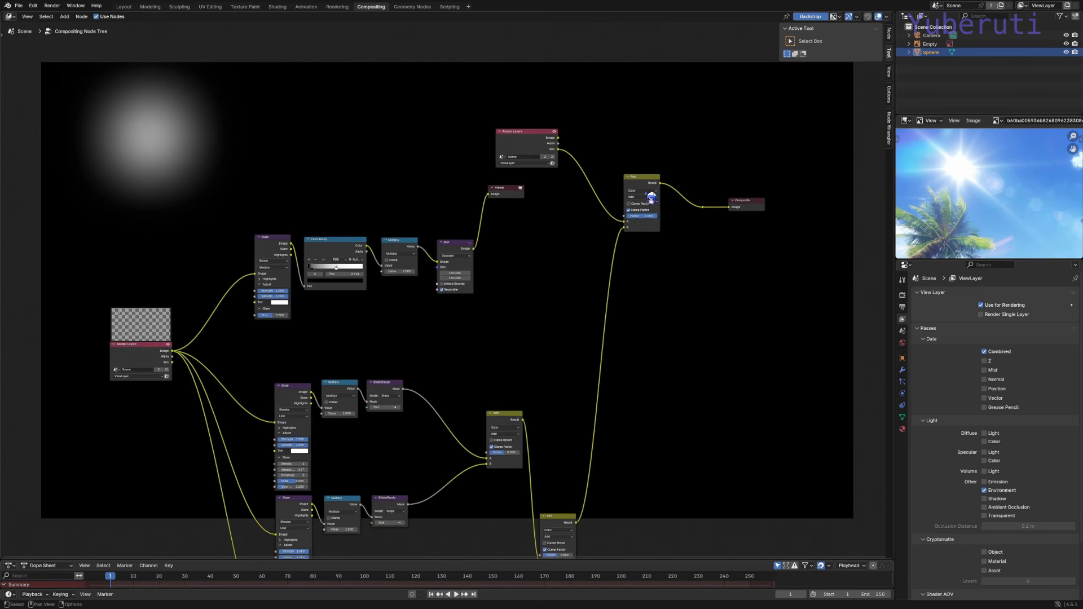
Move the upper Render Layers, final Add and Composite nodes aside, and place a copy of the second streak Add beyond the Blur
left_click_drag(814, 121, 549, 289)
left_click_drag(533, 148, 674, 173)
left_click_drag(502, 413, 468, 418)
left_click_drag(550, 517, 553, 504)
key("shift+d")
left_click(599, 234)
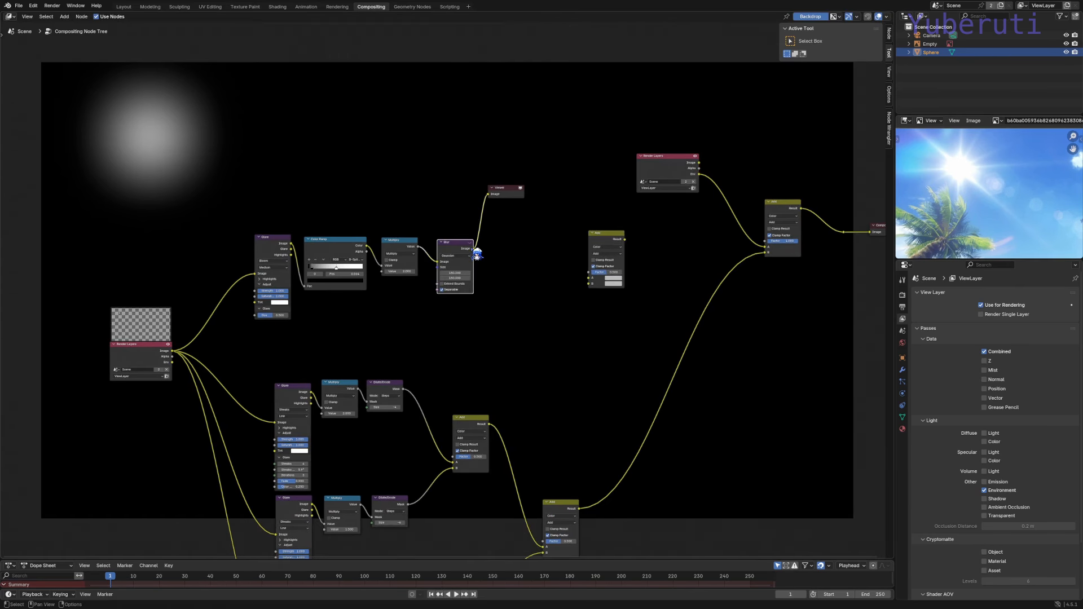
Connect the Blur's image to A and the combined streak Add's result to B of the new Add, and preview it in the Viewer
left_click_drag(474, 248, 596, 278)
middle_click_drag(597, 278, 573, 218)
scroll(573, 217, "up", 1)
left_click_drag(556, 464, 564, 225)
middle_click_drag(542, 265, 622, 350)
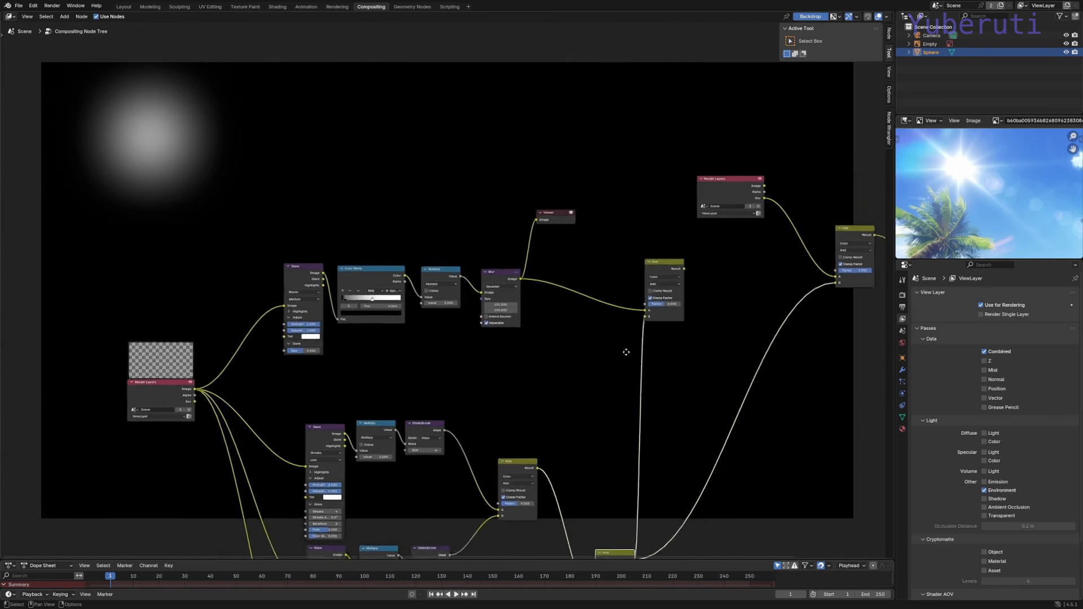
scroll(623, 351, "up", 1)
left_click(676, 274, "ctrl+shift")
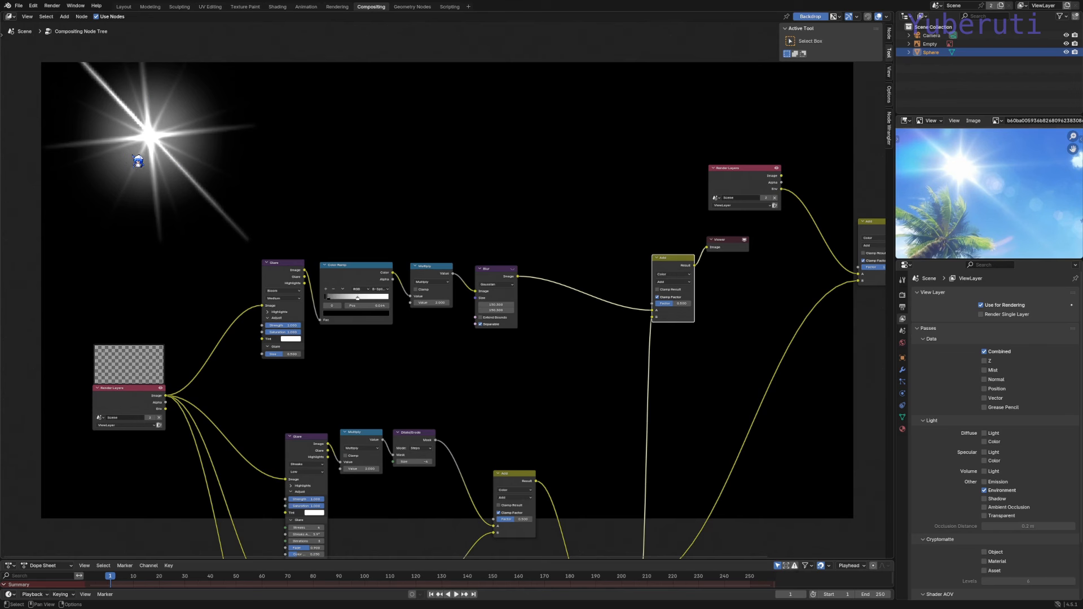
Move the new Add node and the bloom branch's Glare, Color Ramp, Multiply and Blur nodes down to free space above
left_click_drag(659, 309, 690, 352)
left_click_drag(496, 269, 491, 268)
left_click(125, 175)
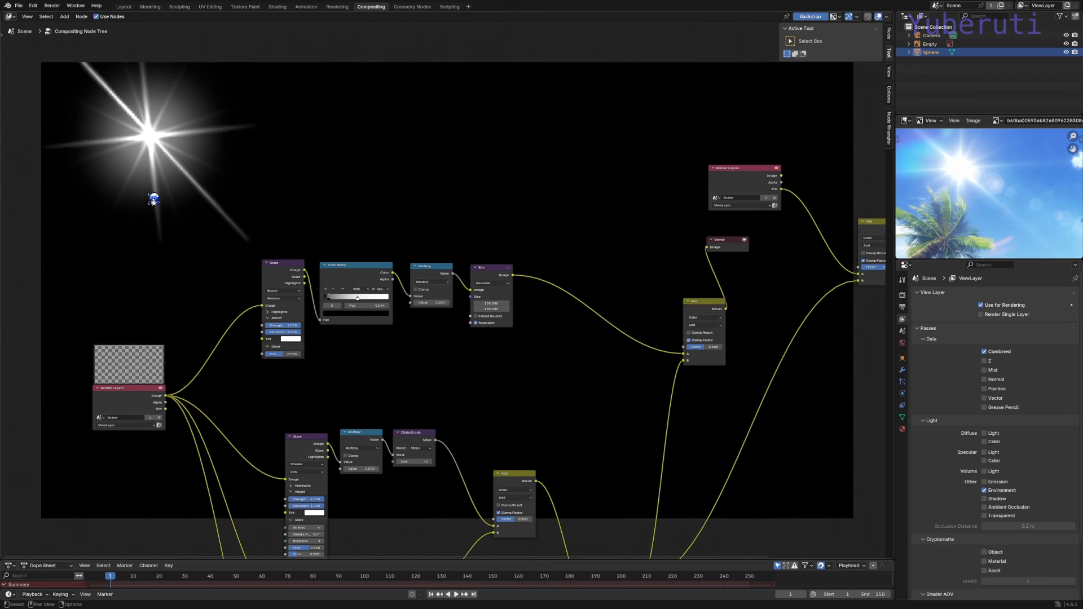
left_click(490, 268)
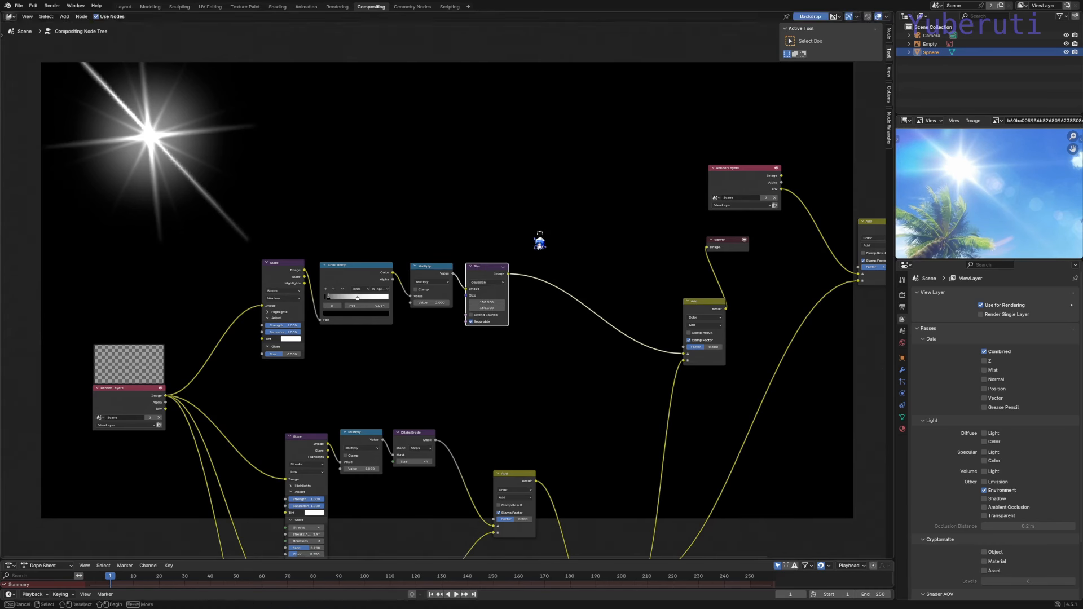
left_click_drag(541, 231, 298, 313)
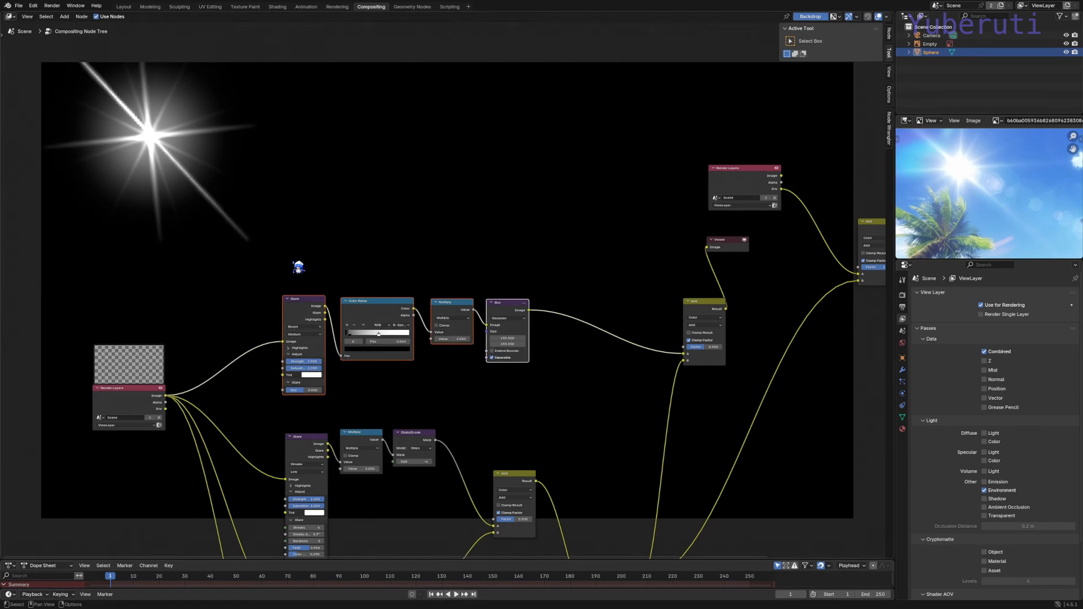
left_click(294, 261)
Duplicate the bloom branch straight above, feed its Glare the lower Render Layers image, and preview its Blur in the Viewer
left_click_drag(269, 253, 540, 324)
key("shift+d")
key("y")
left_click(347, 209)
left_click_drag(166, 396, 284, 232)
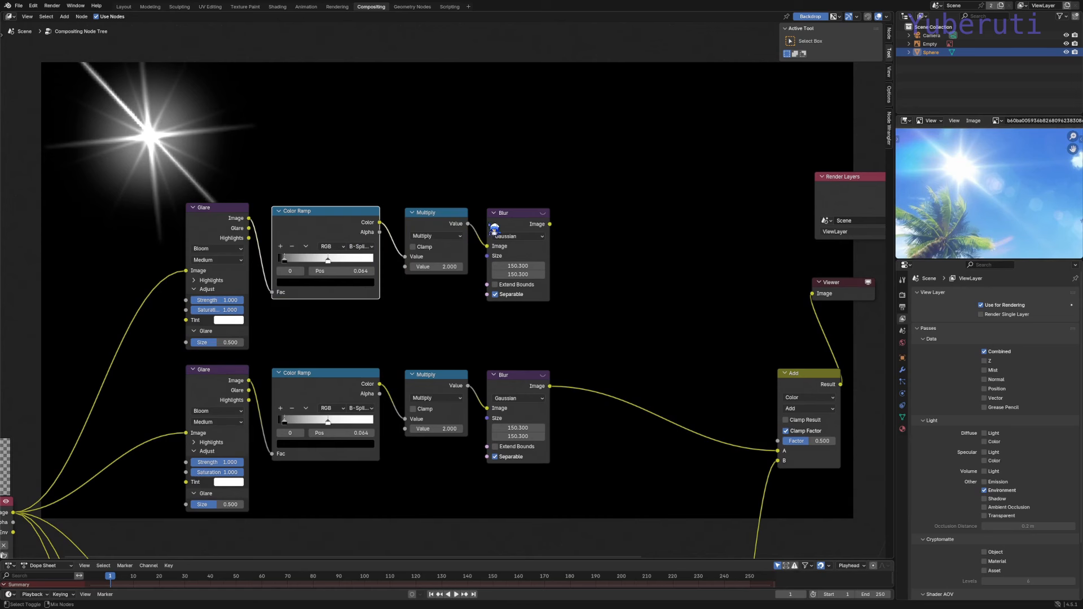
left_click(494, 228, "ctrl+shift")
Detach and delete the upper bloom branch's Color Ramp, and set that branch's Multiply value to 2.5
left_click(344, 232)
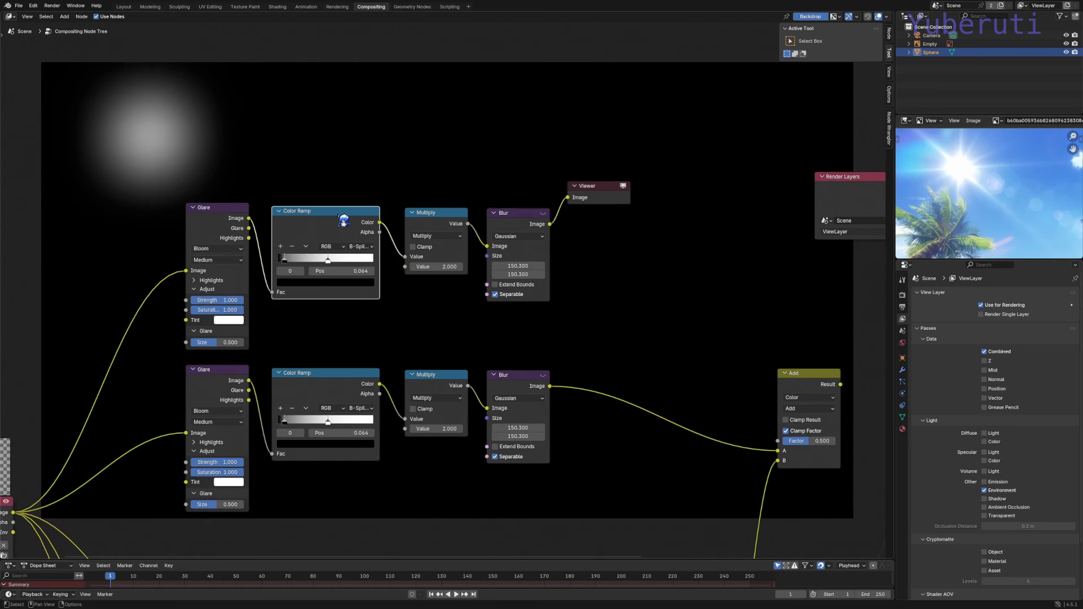
left_click_drag(323, 228, 424, 110, "alt")
key("x")
left_click_drag(440, 213, 360, 211)
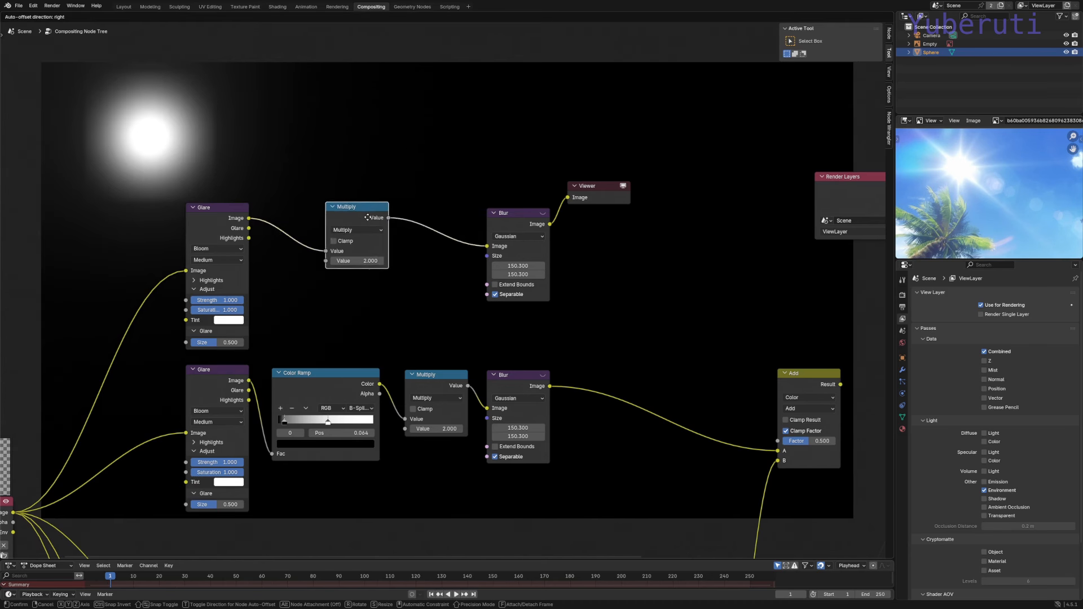
mouse_move(367, 267)
left_mouse_down()
mouse_move(417, 267)
mouse_move(384, 267)
left_mouse_up()
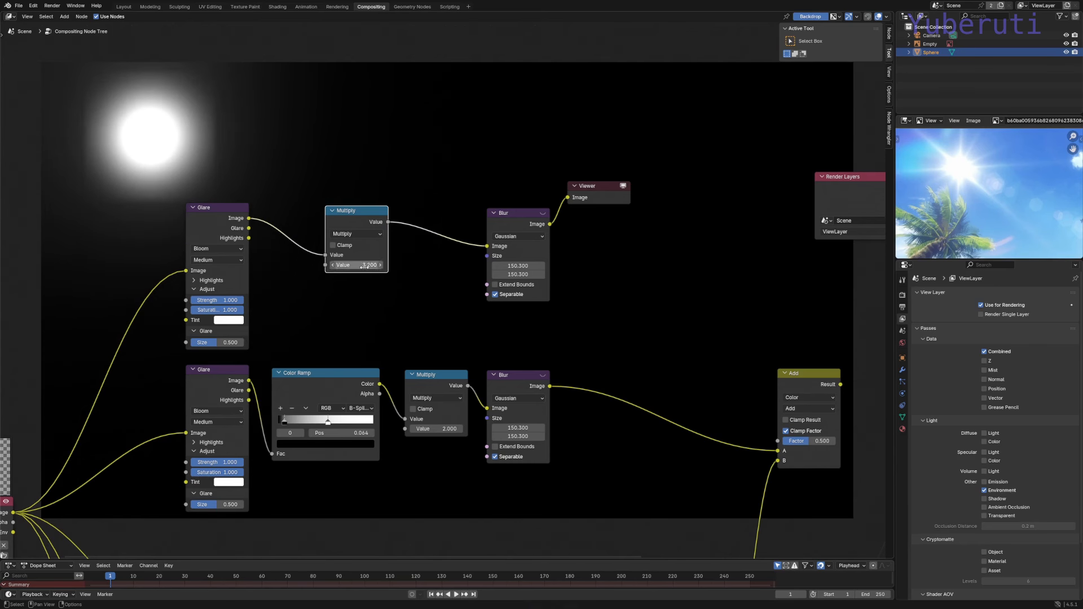
Set the upper bloom branch's Blur size to about 451.7 in both directions
left_click_drag(517, 266, 641, 274)
left_click(519, 267)
key("Escape")
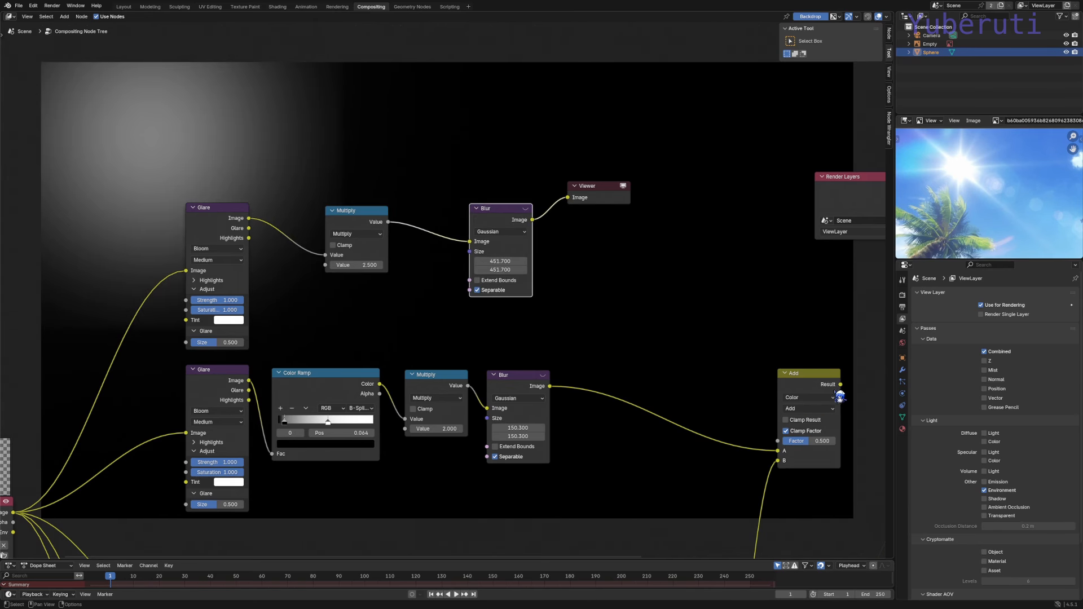
Duplicate the Add node, feed the upper Blur to A and the lower Blur to B, and connect its result to the original Add's A
middle_click_drag(683, 333, 454, 321)
left_click(592, 373)
key("shift+d")
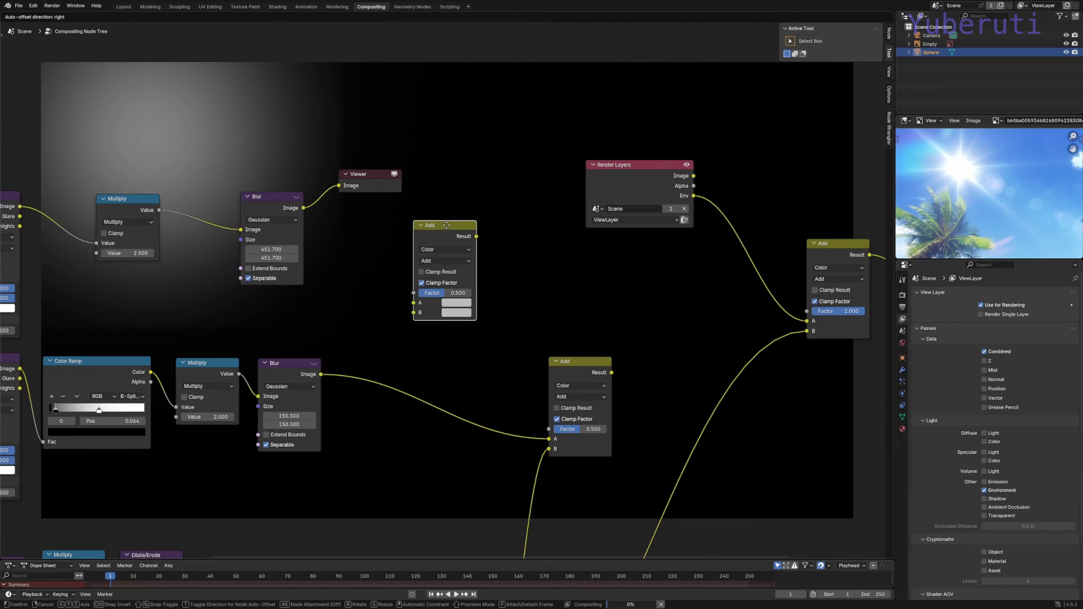
left_click(443, 221)
left_click_drag(293, 213, 418, 305)
left_click_drag(321, 374, 415, 309)
left_click_drag(476, 232, 549, 440)
scroll(636, 349, "down", 1, "shift")
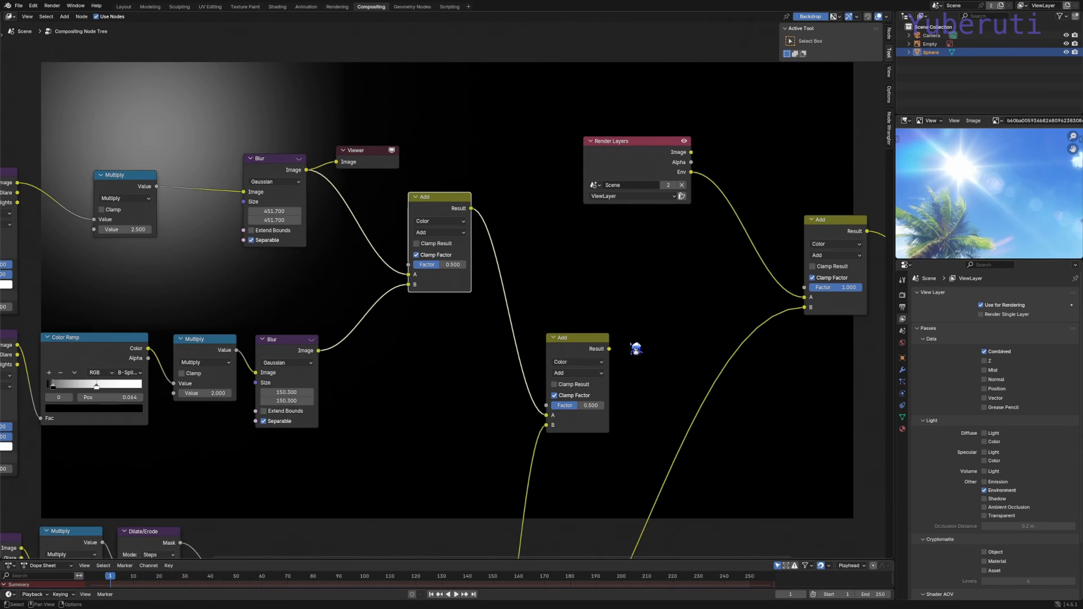
Connect the combined bloom and streak Add's result to B of the final Add, and preview that final Add in the Viewer
left_click(581, 354, "ctrl+shift")
scroll(454, 357, "down", 4)
scroll(421, 319, "up", 1)
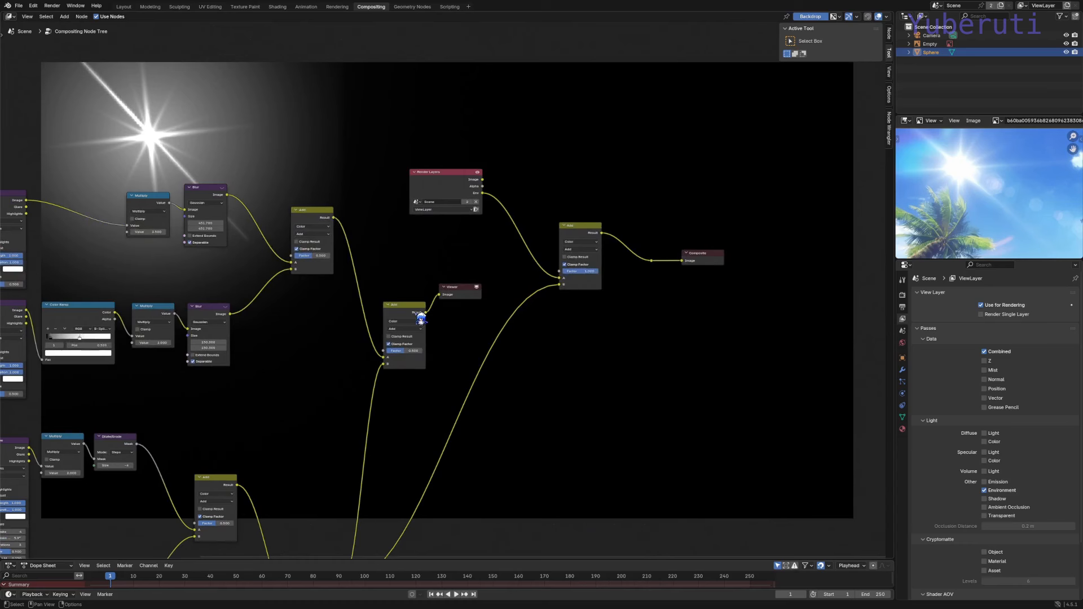
left_click_drag(424, 313, 561, 285)
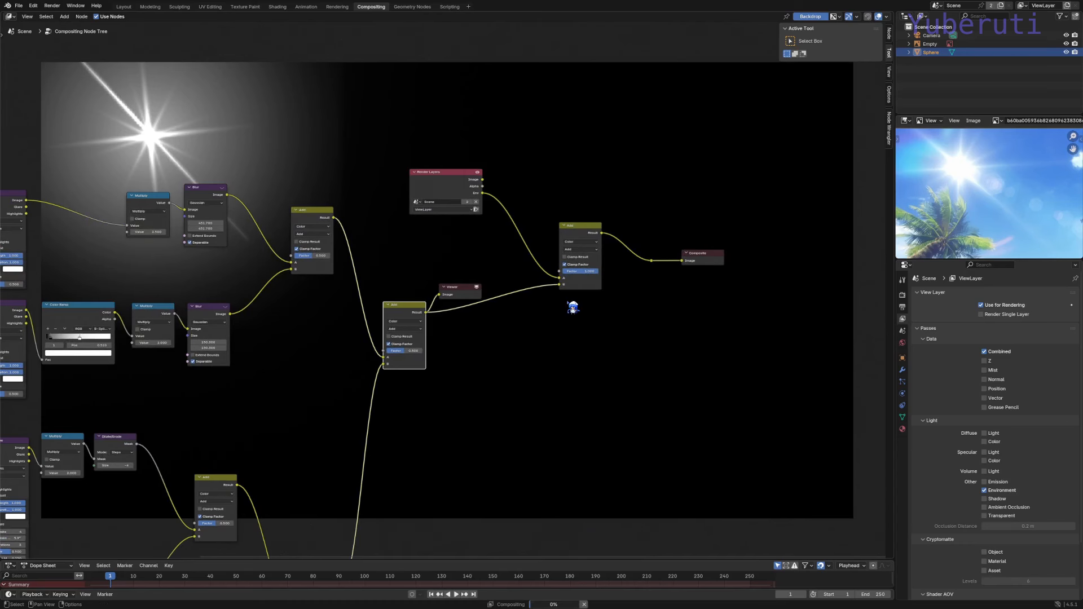
left_click(596, 246, "ctrl+shift")
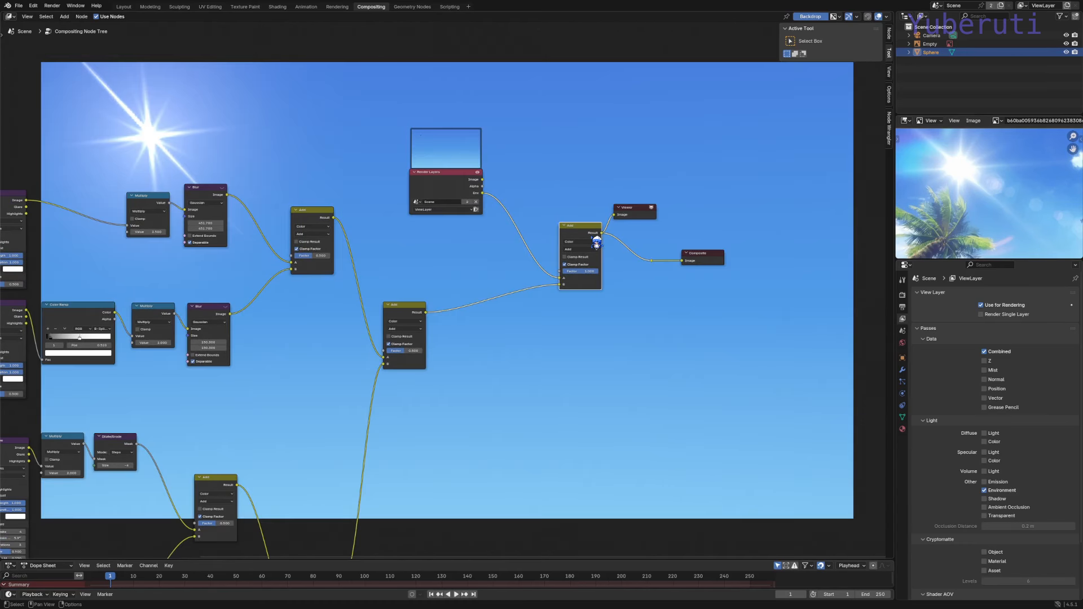
scroll(596, 244, "down", 6)
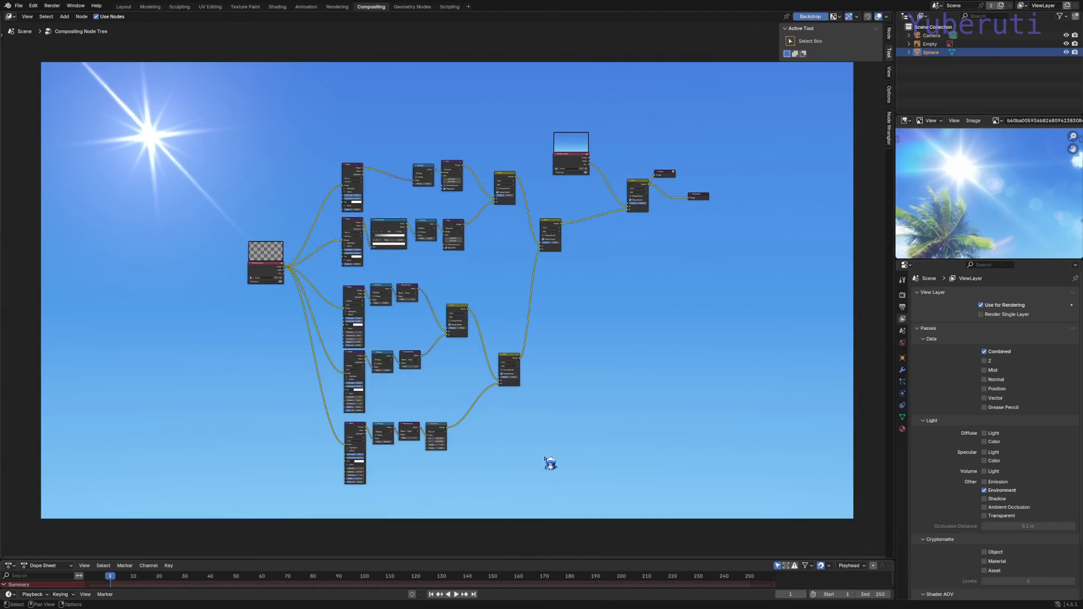
scroll(575, 321, "up", 3)
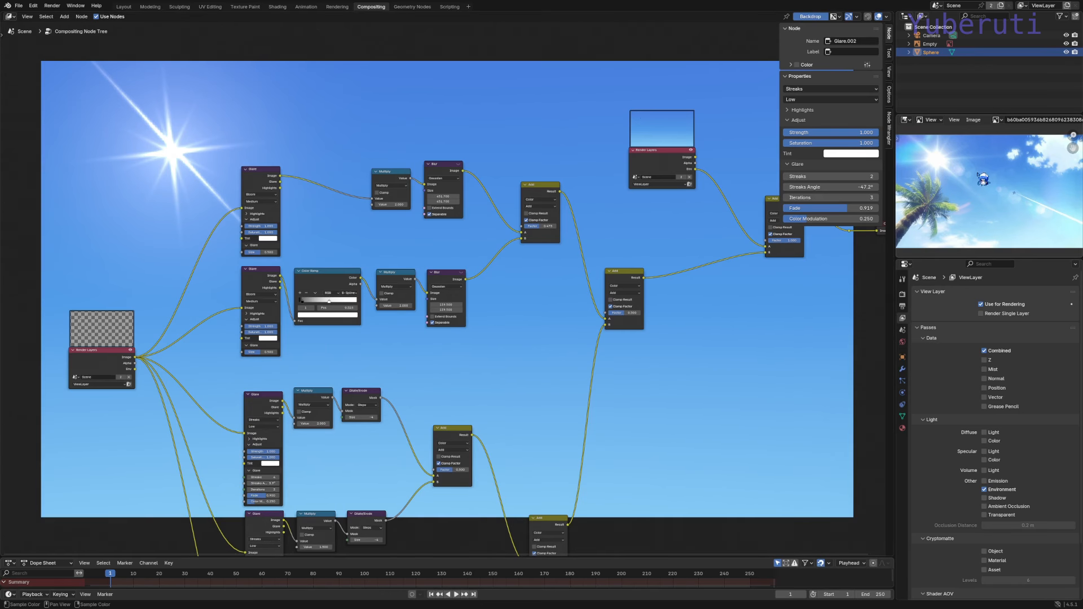
Add a Glare node below the streak branches, feed it the lower Render Layers image, and preview it in the Viewer
scroll(547, 429, "down", 6)
middle_click_drag(435, 539, 474, 283)
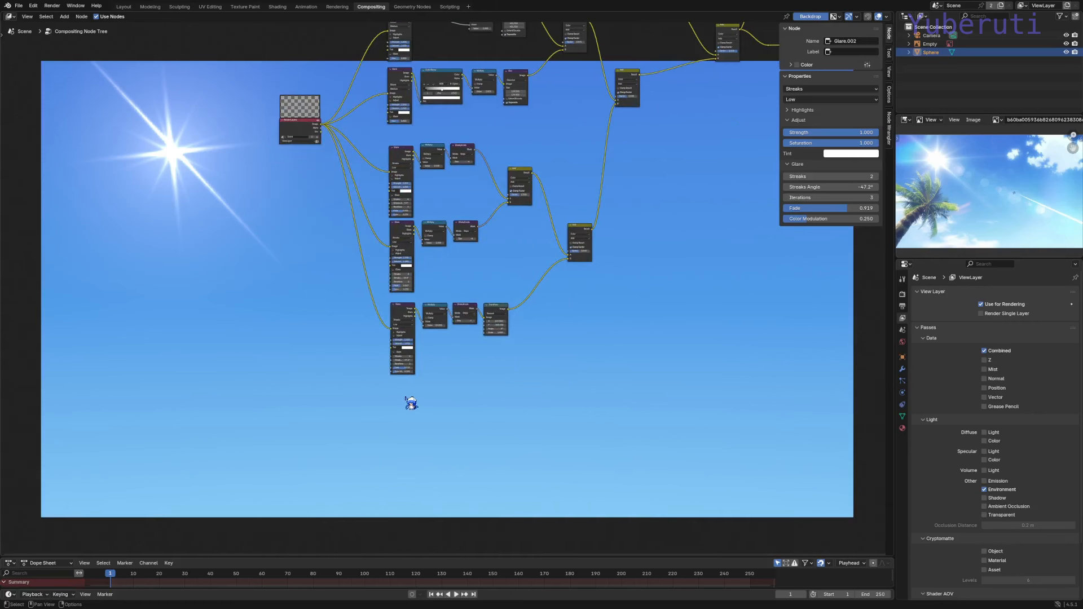
key("shift+a")
mouse_move(383, 338)
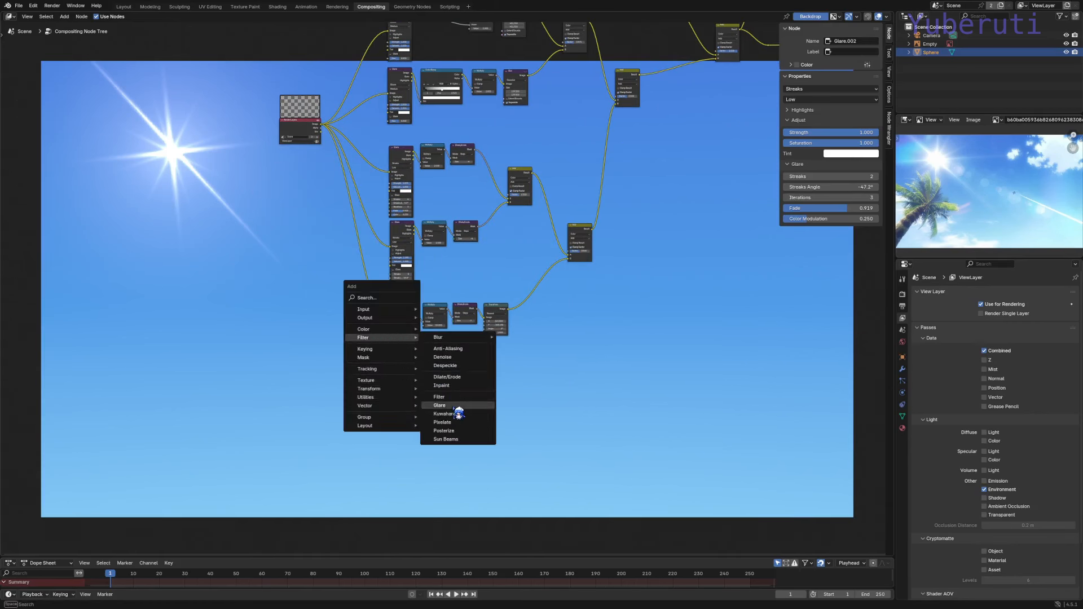
left_click(457, 406)
left_click(398, 399)
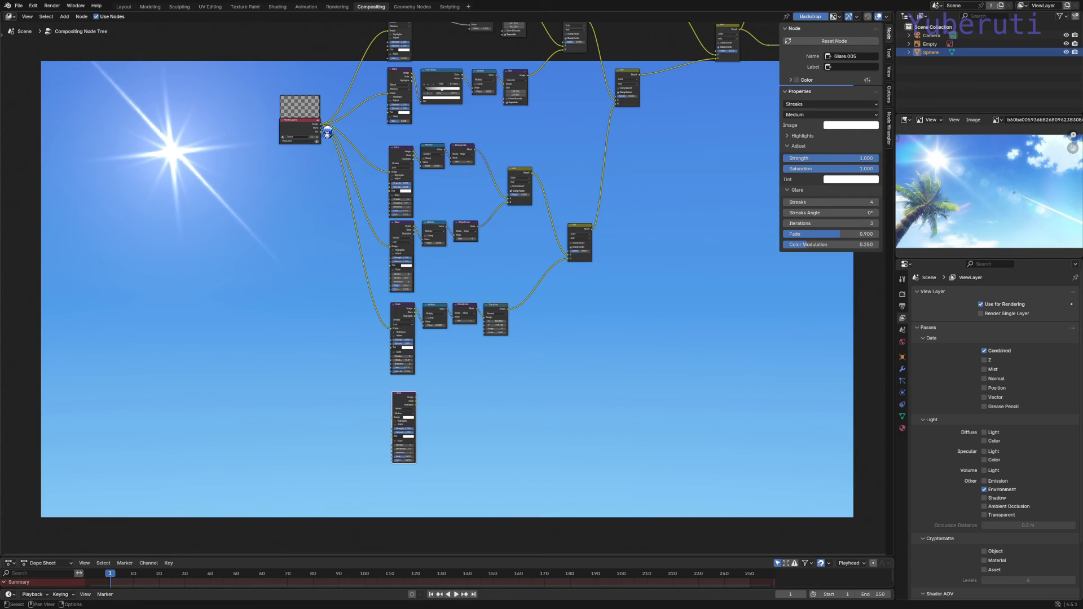
left_click_drag(327, 132, 392, 417)
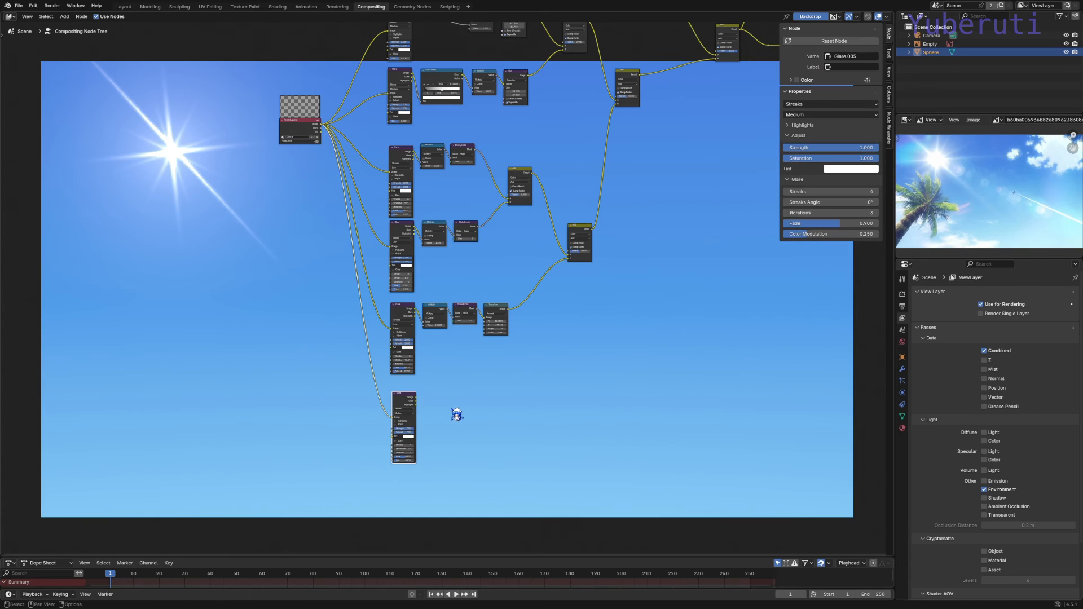
scroll(443, 408, "up", 2)
left_click(406, 415, "ctrl+shift")
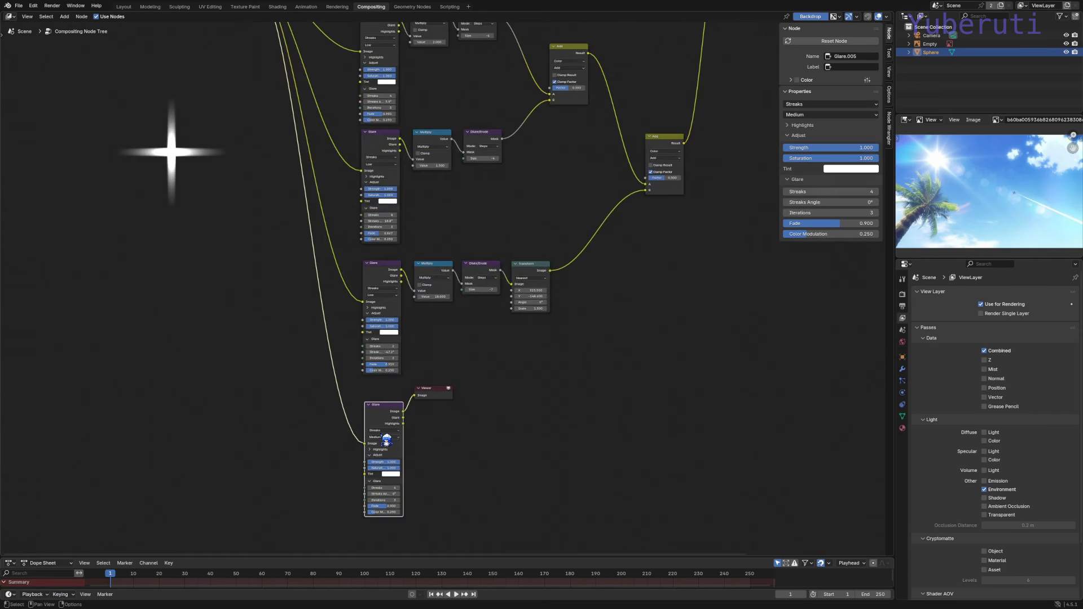
Set the new Glare node's type to Ghosts
left_click(385, 432)
left_click(389, 449)
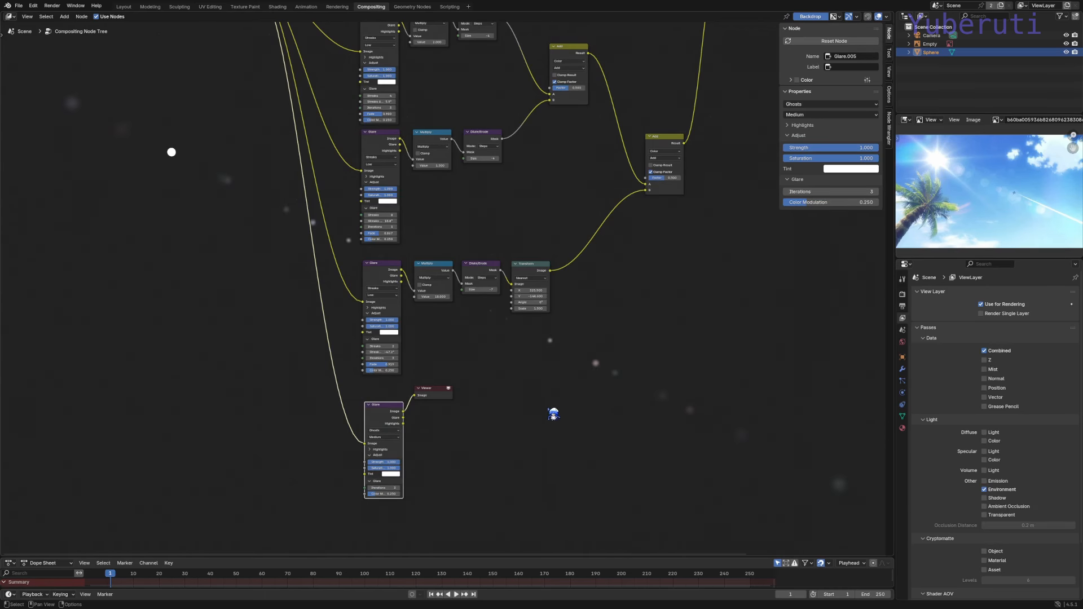
middle_click_drag(553, 414, 648, 341)
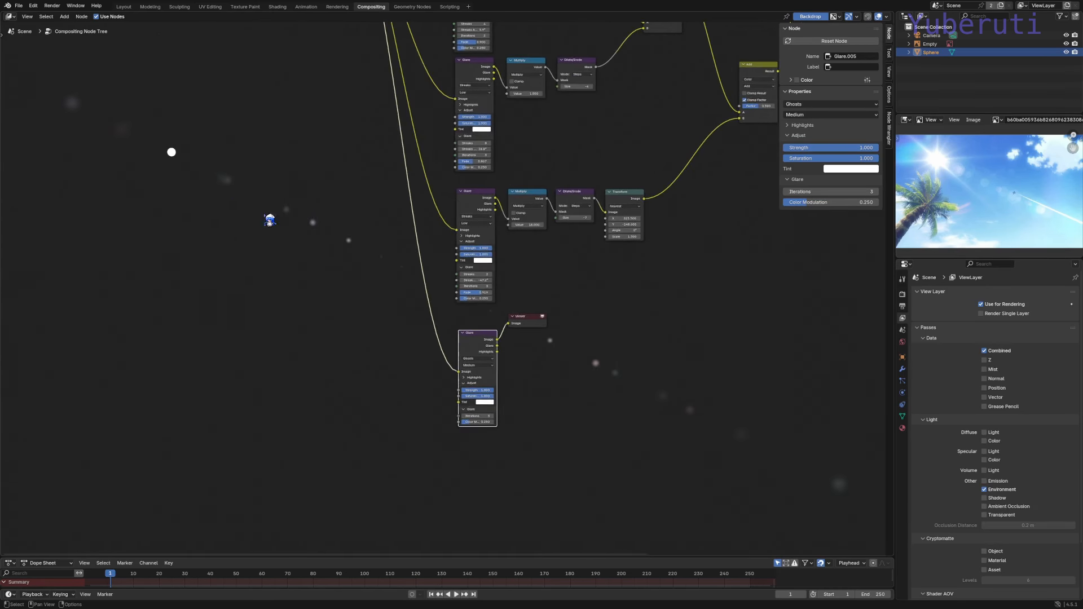
Move the Viewer node farther away from the Ghosts Glare node
middle_click_drag(739, 472, 540, 461)
middle_click_drag(419, 339, 569, 373)
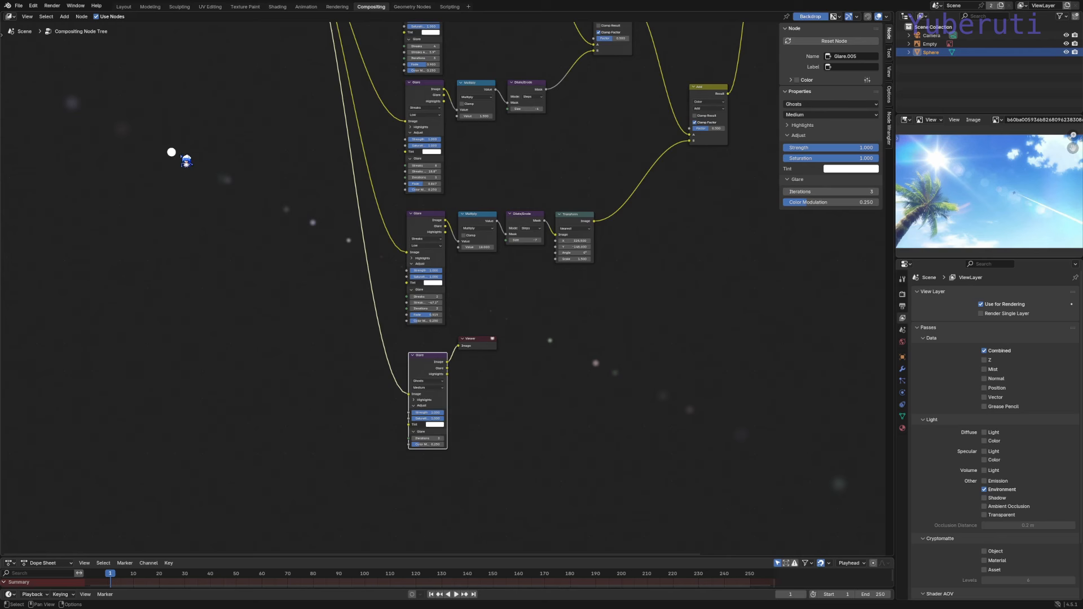
scroll(1004, 195, "up", 3)
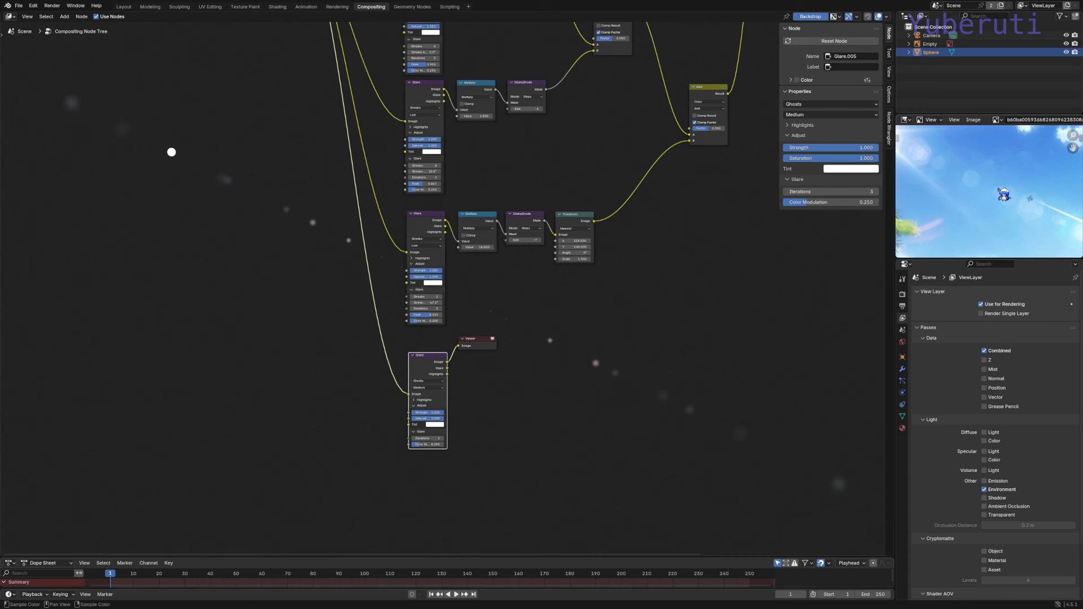
scroll(991, 200, "up", 2)
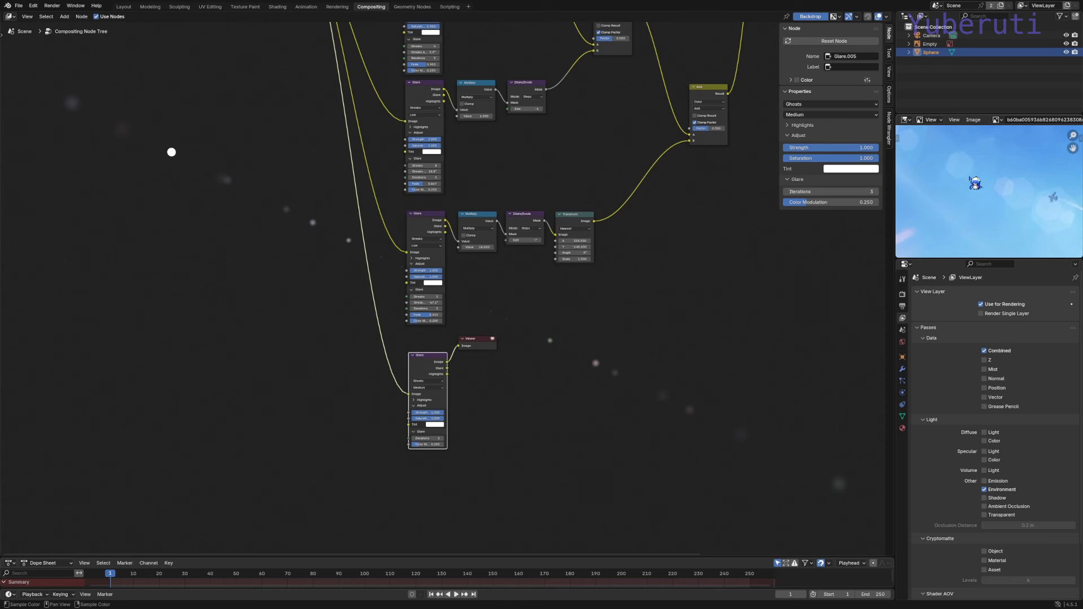
left_click(546, 426)
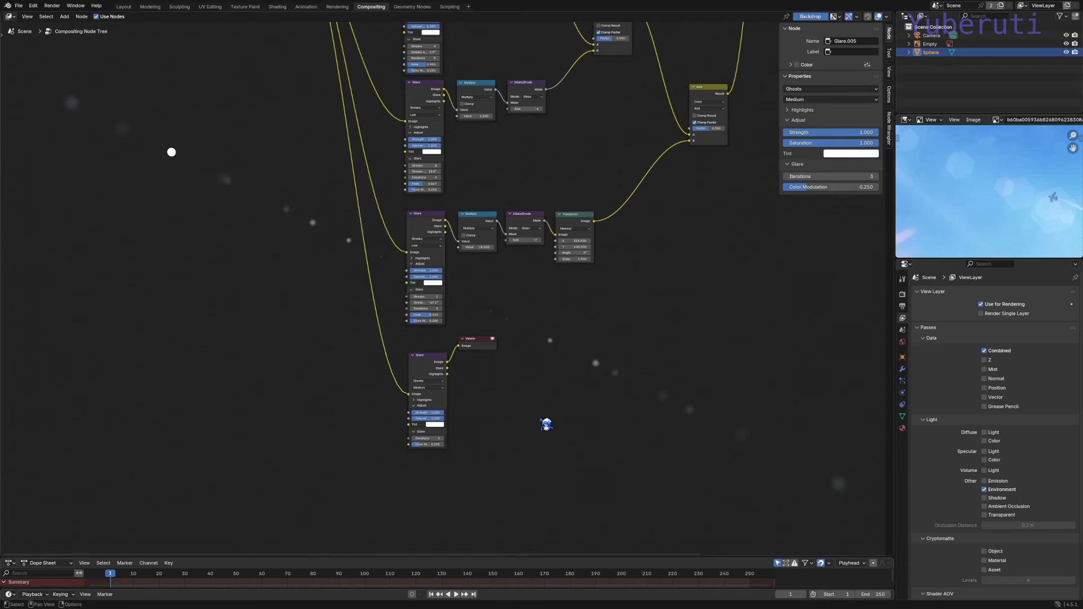
left_click_drag(480, 354, 538, 372)
scroll(497, 350, "down", 3)
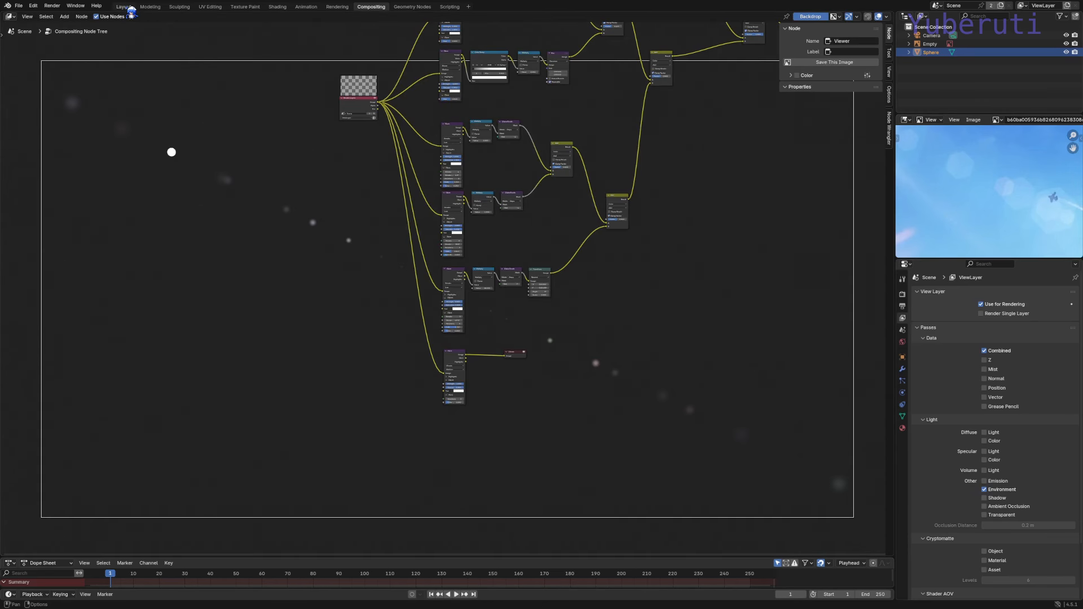
Switch to the Layout workspace and add an ico sphere with 1 subdivision
left_click(126, 7)
scroll(489, 288, "down", 2)
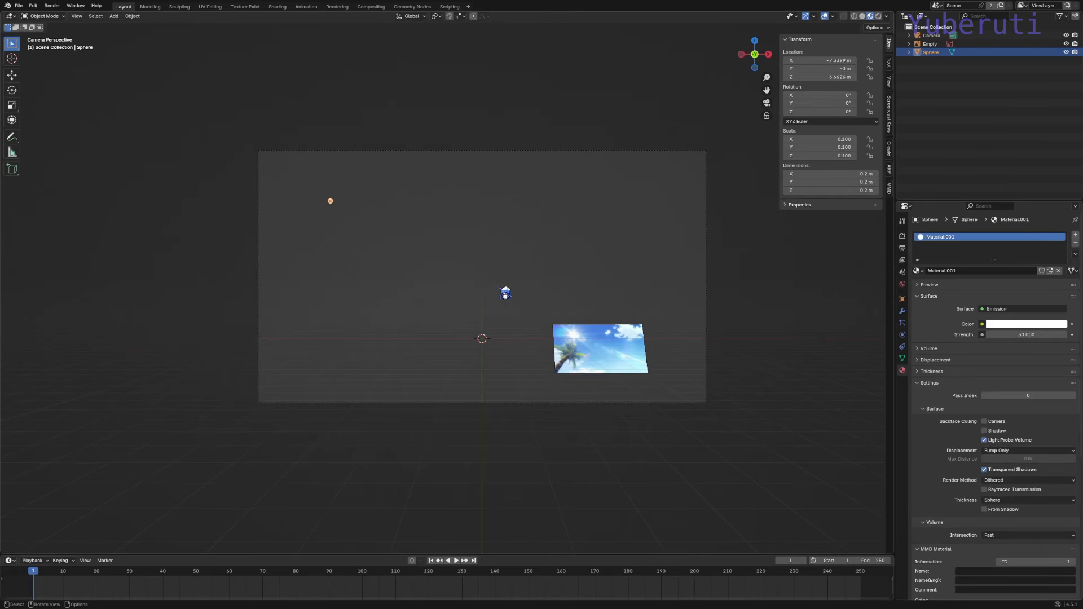
key("shift+a")
mouse_move(515, 292)
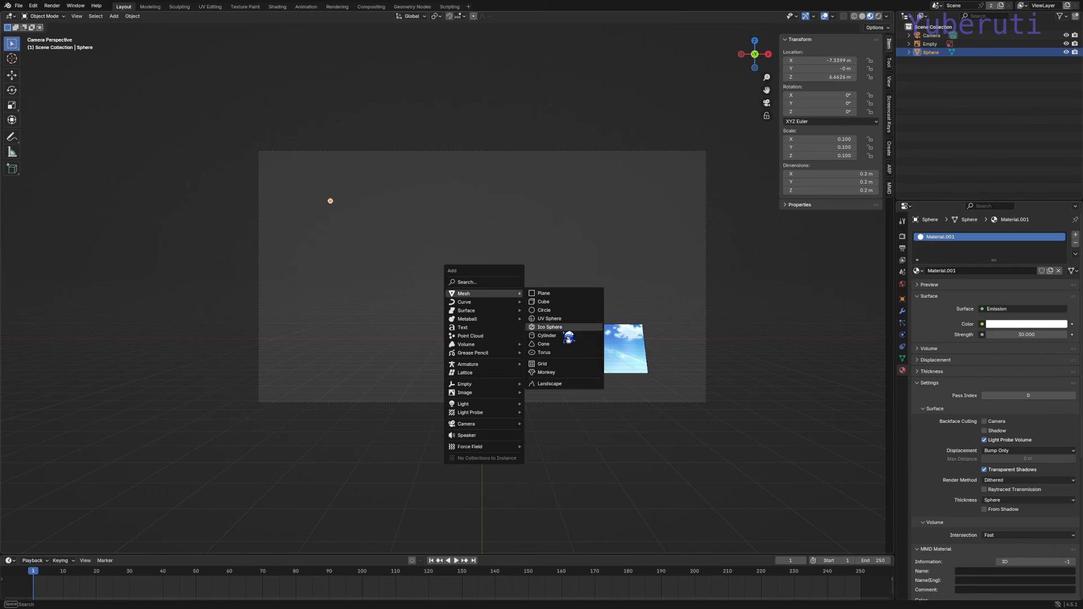
left_click(560, 327)
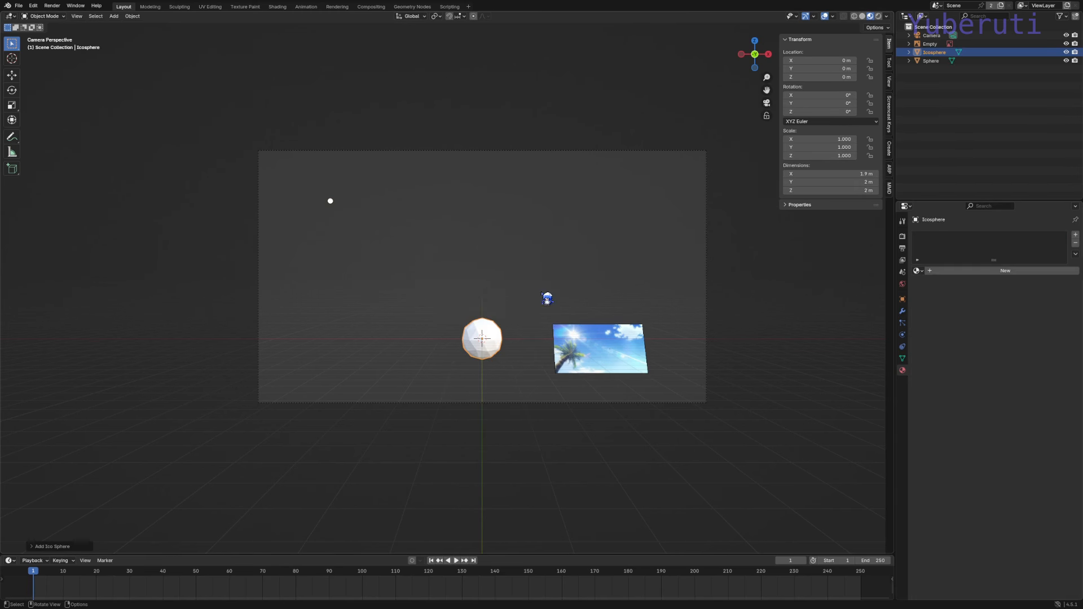
left_click(36, 547)
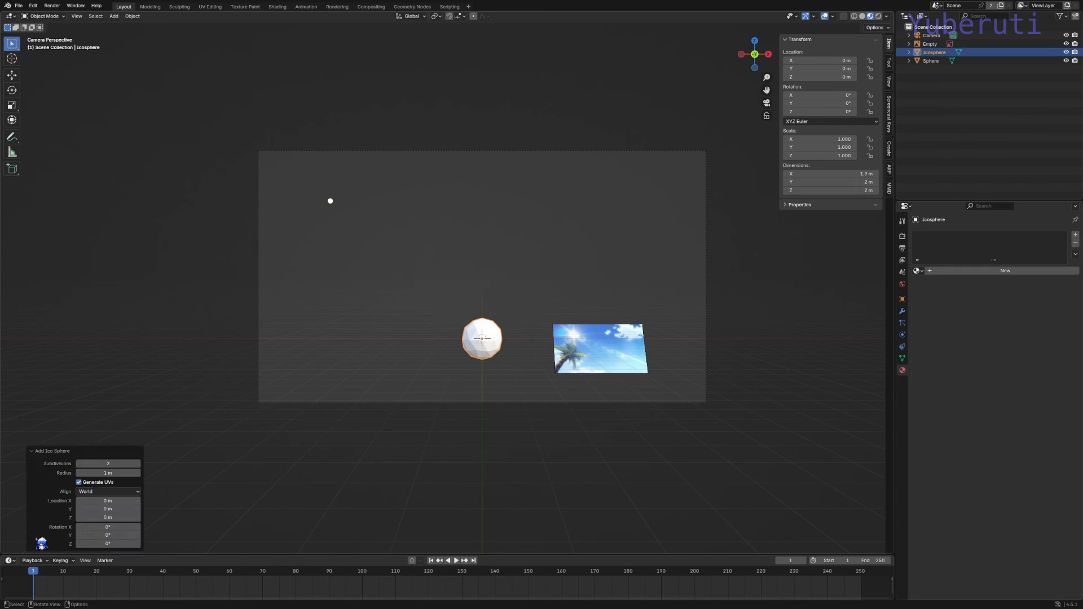
left_click(79, 463)
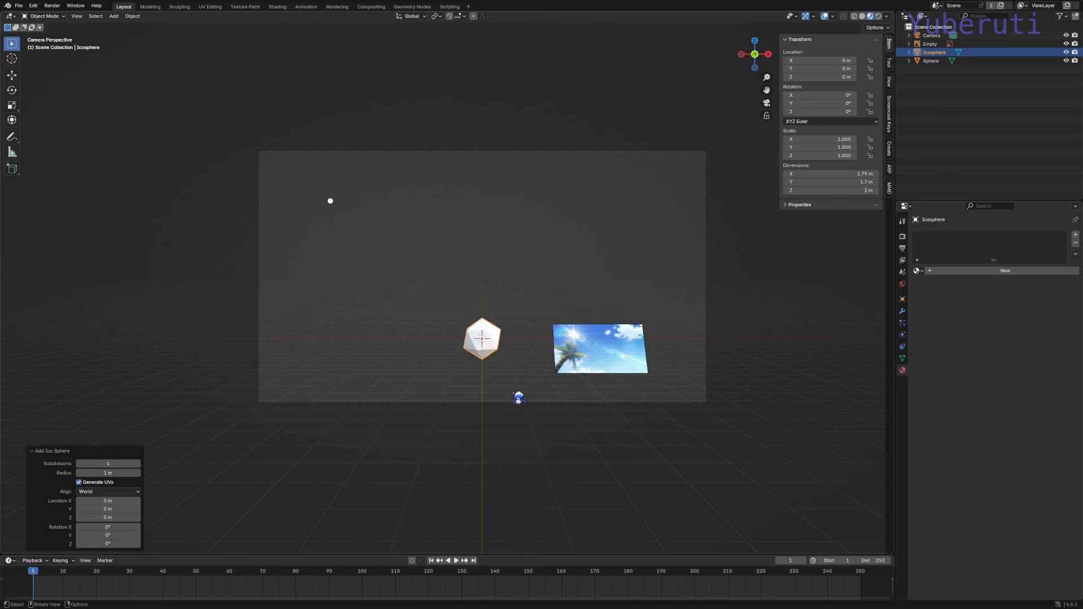
left_click(495, 345)
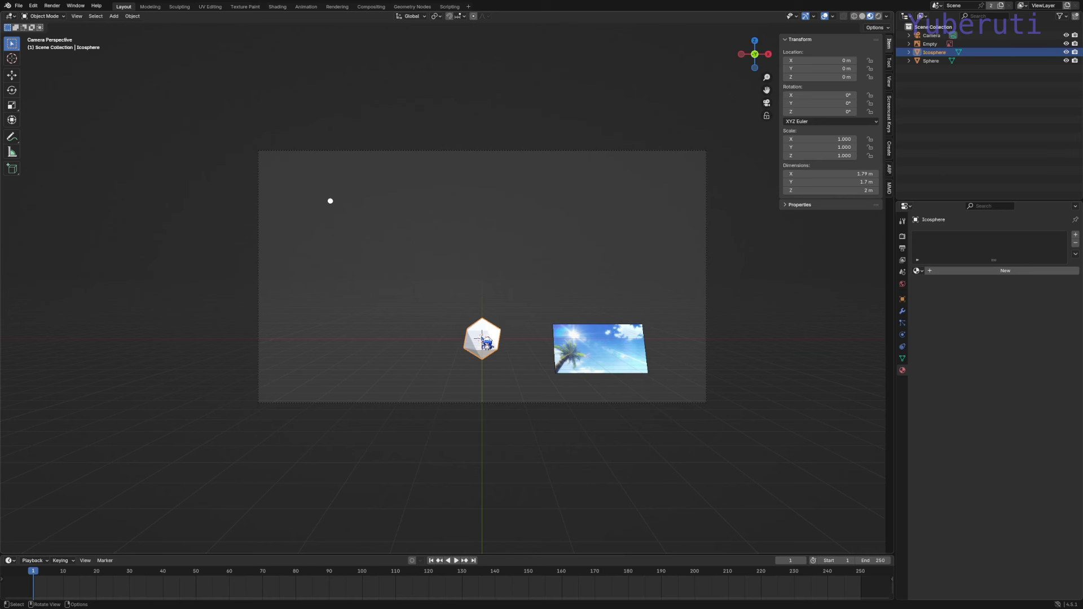
left_click(335, 204)
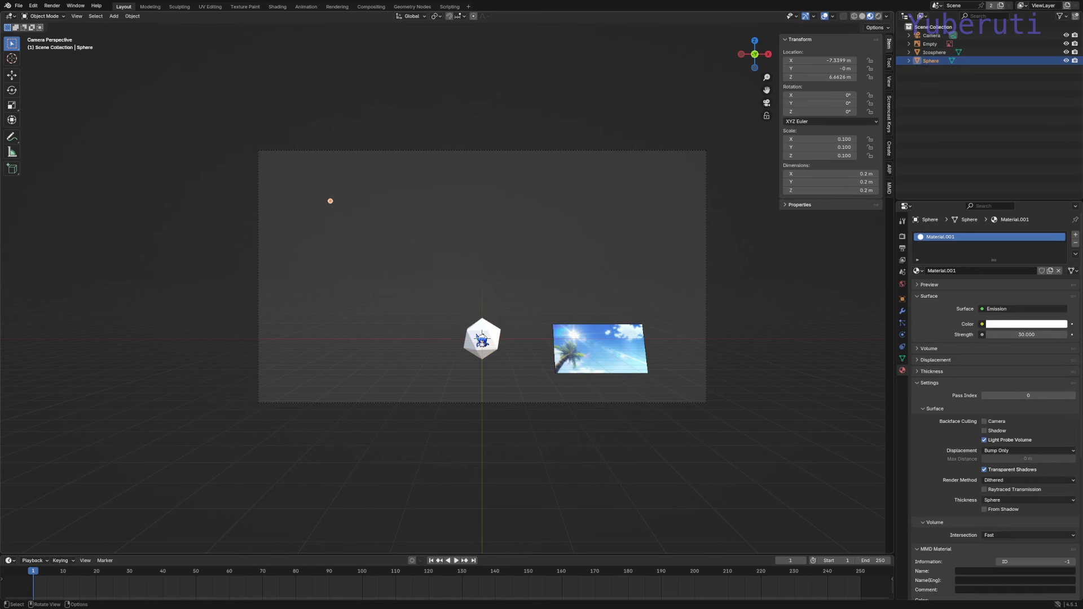
left_click(482, 338)
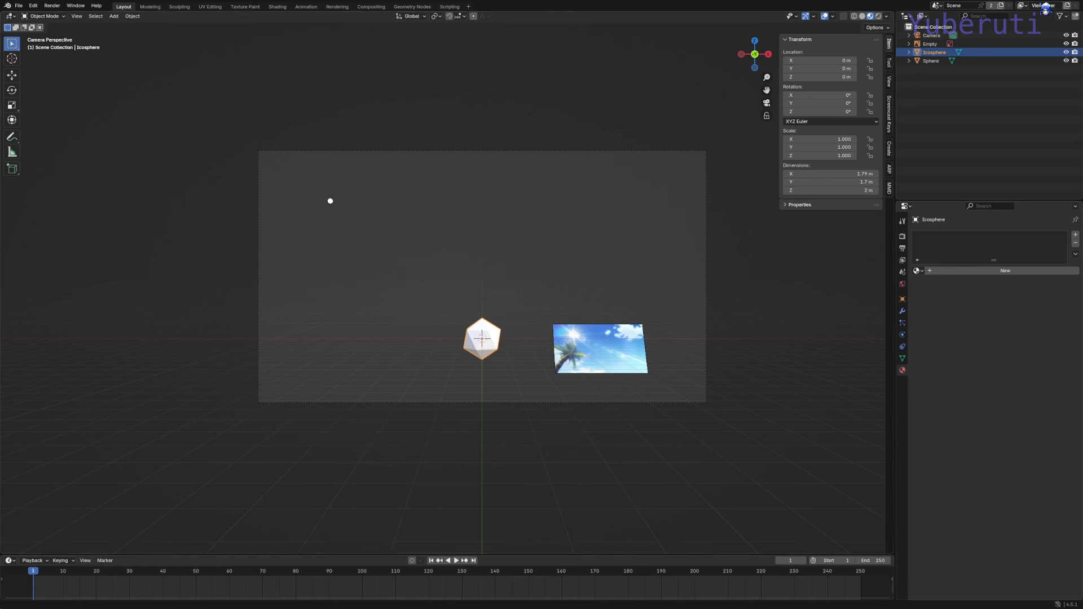
Add a new empty-preset view layer to the scene and make the original ViewLayer active again
left_click(1023, 6)
left_click(1040, 13)
left_click(1067, 5)
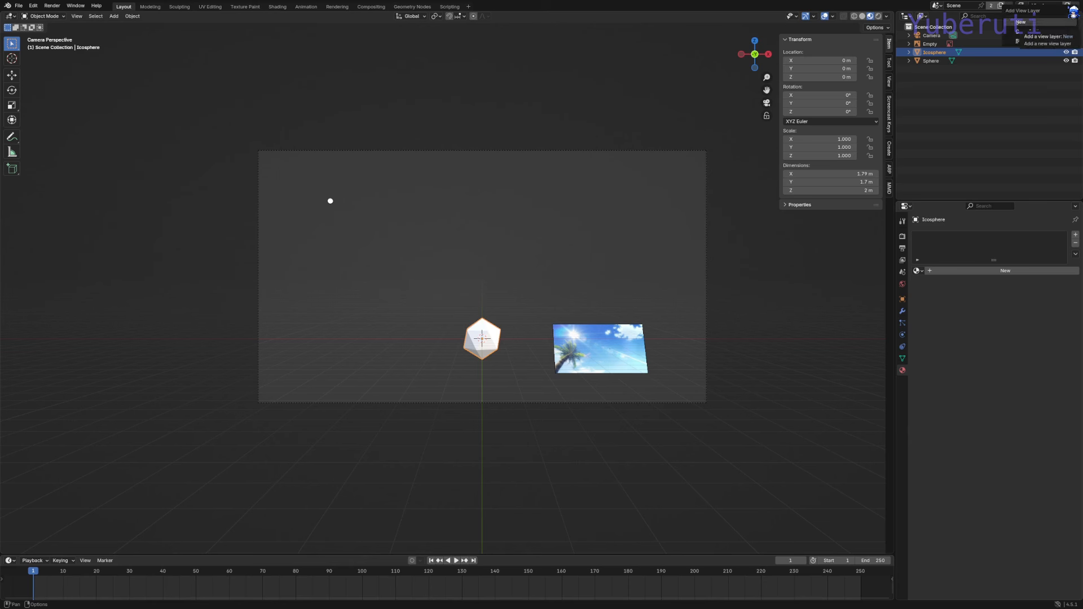
left_click(1032, 22)
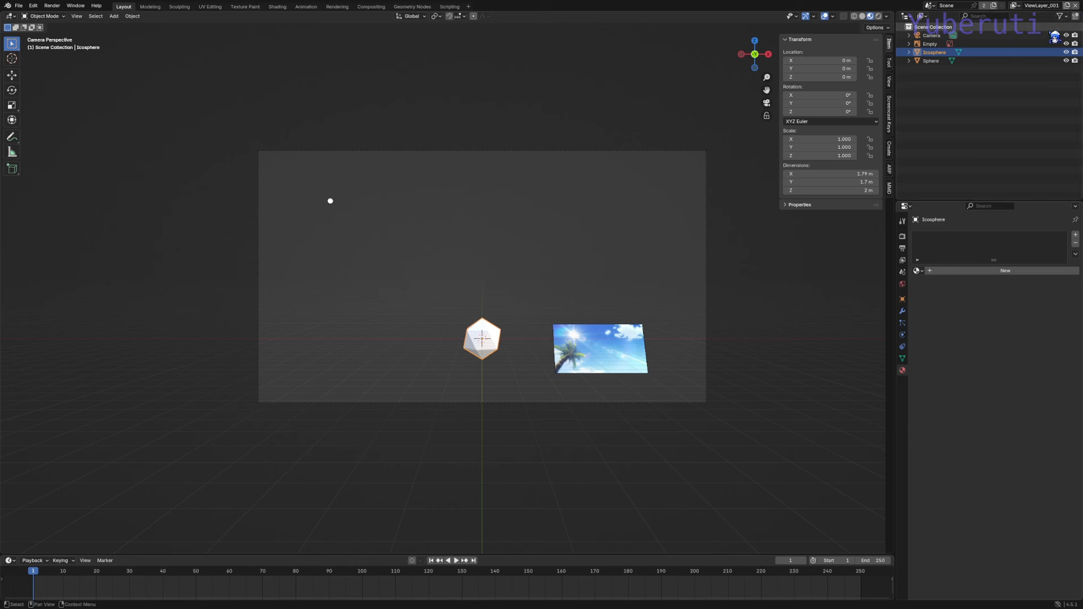
left_click(1014, 6)
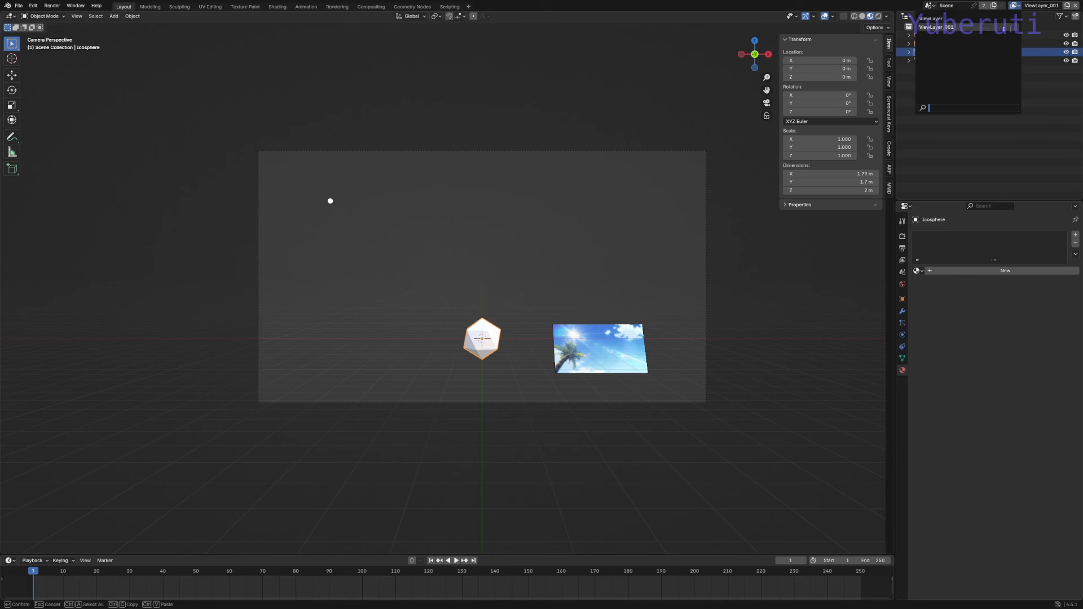
left_click(1003, 18)
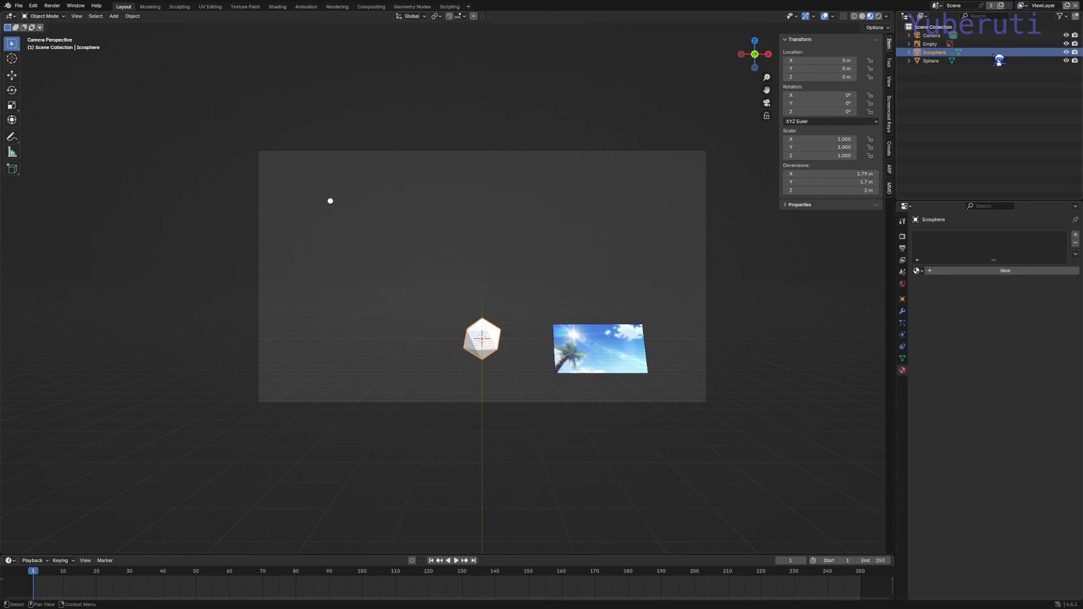
Create two collections, putting the Sphere in Collection 1 and the Icosphere in Collection 2
left_click(1076, 16)
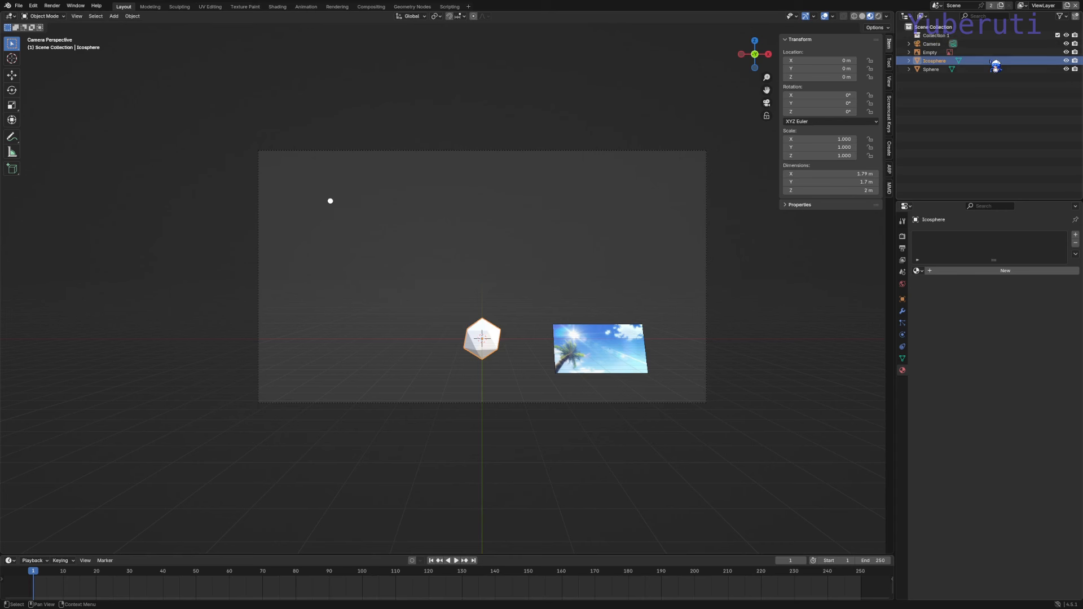
left_click_drag(946, 68, 948, 38)
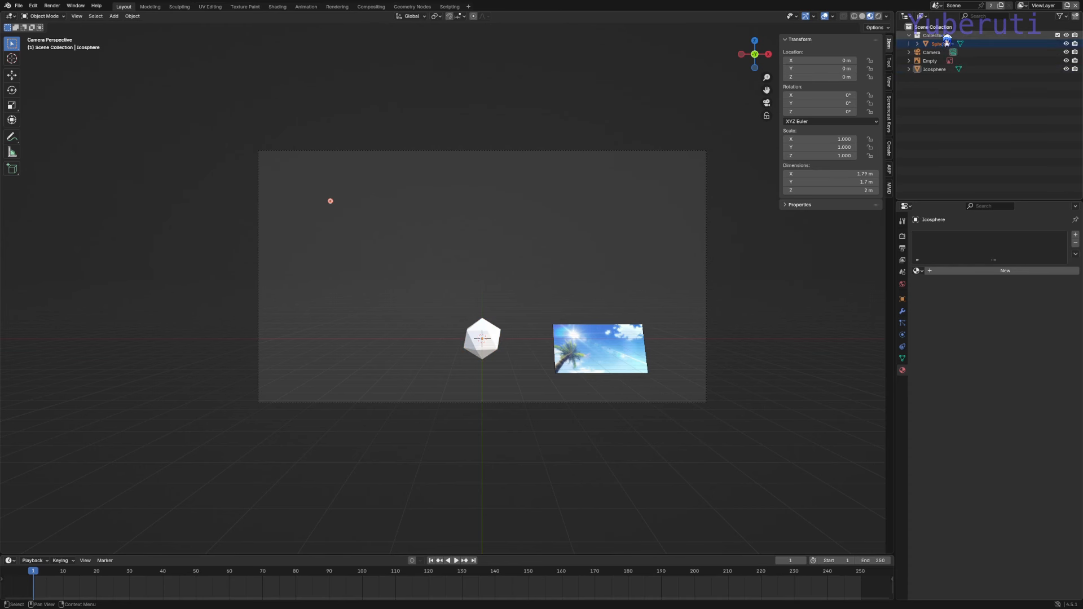
left_click(1076, 17)
left_click_drag(936, 78, 959, 44)
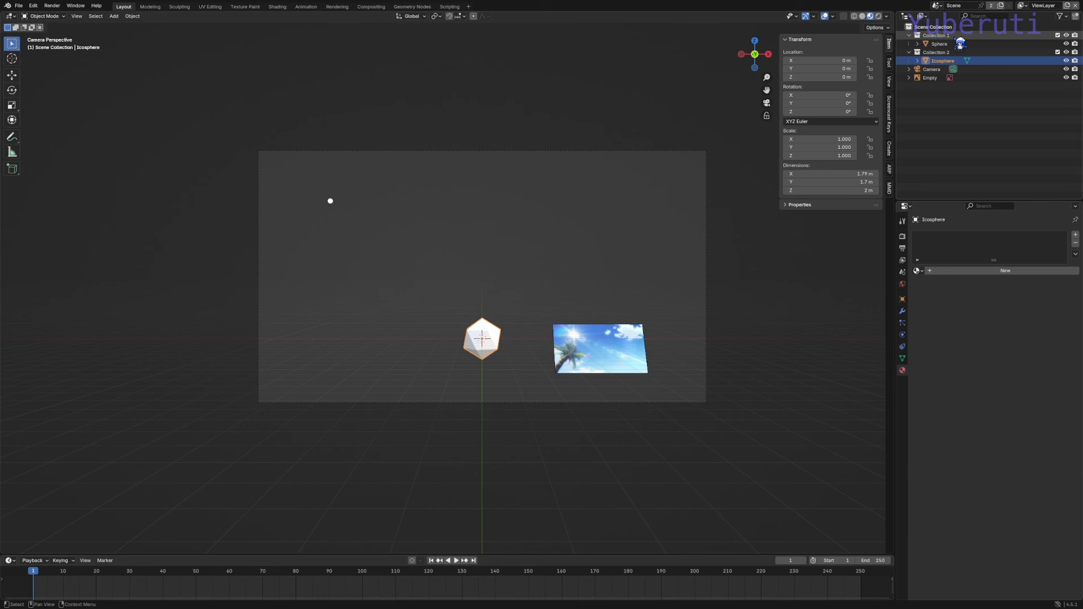
left_click(909, 53)
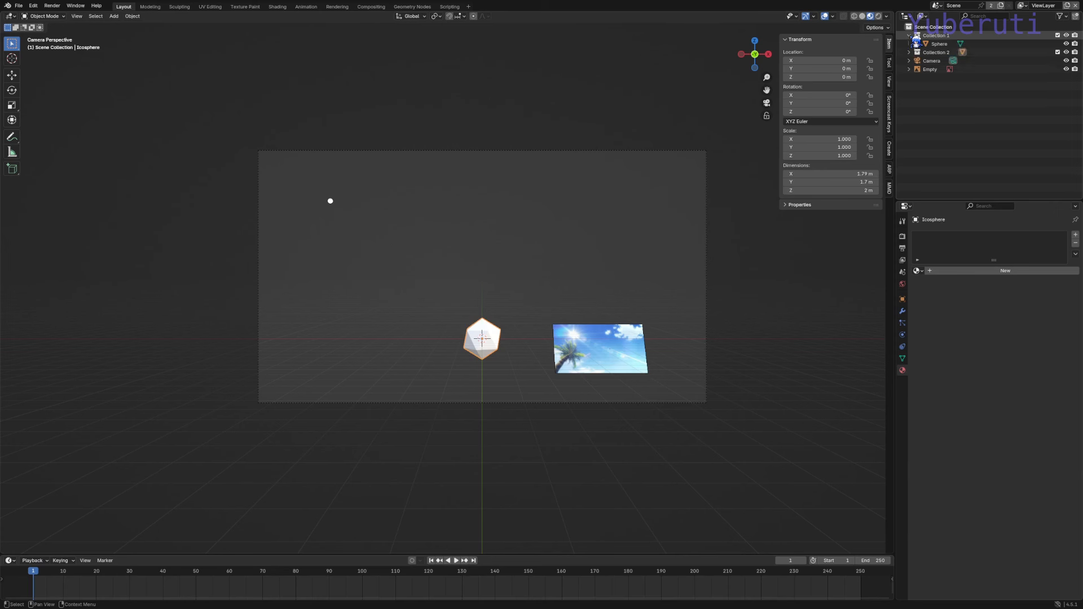
Exclude Collection 2 from ViewLayer and Collection 1 from ViewLayer_001
left_click(947, 37)
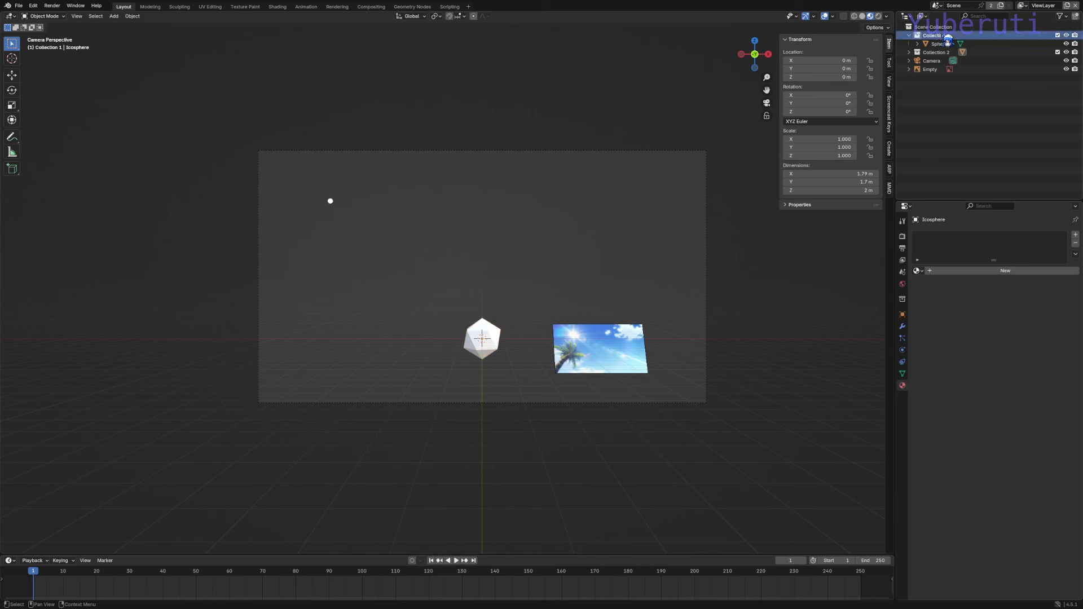
left_click(1057, 51)
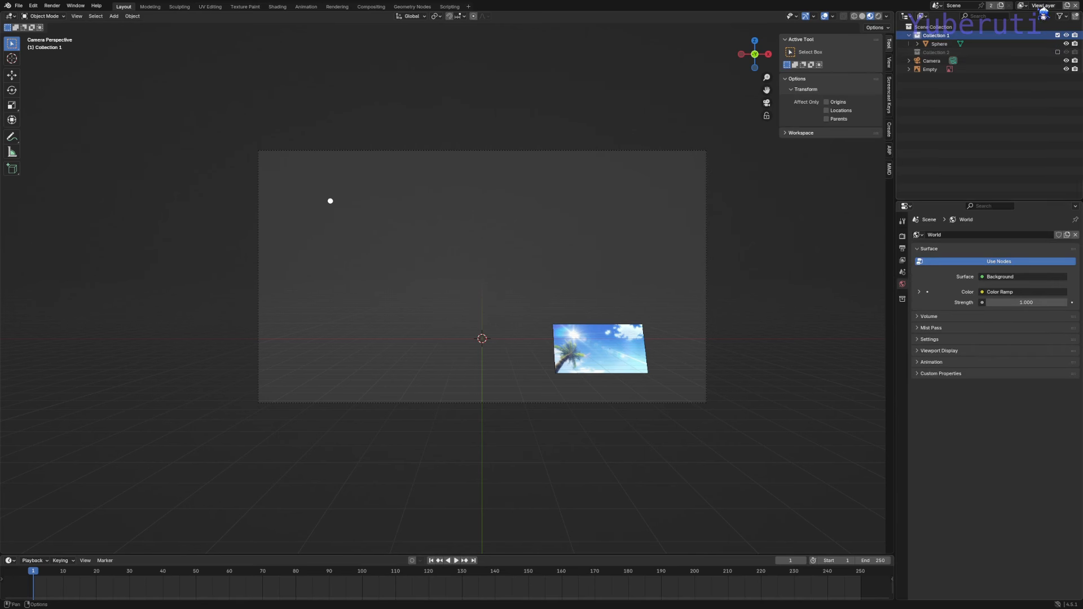
left_click(1022, 5)
left_click(984, 28)
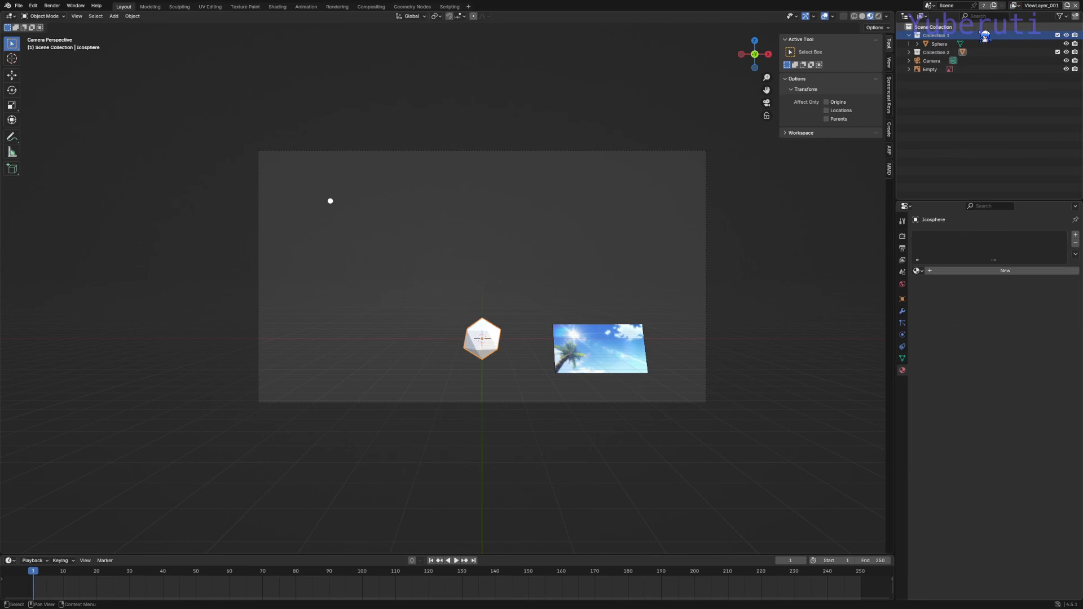
left_click(1057, 35)
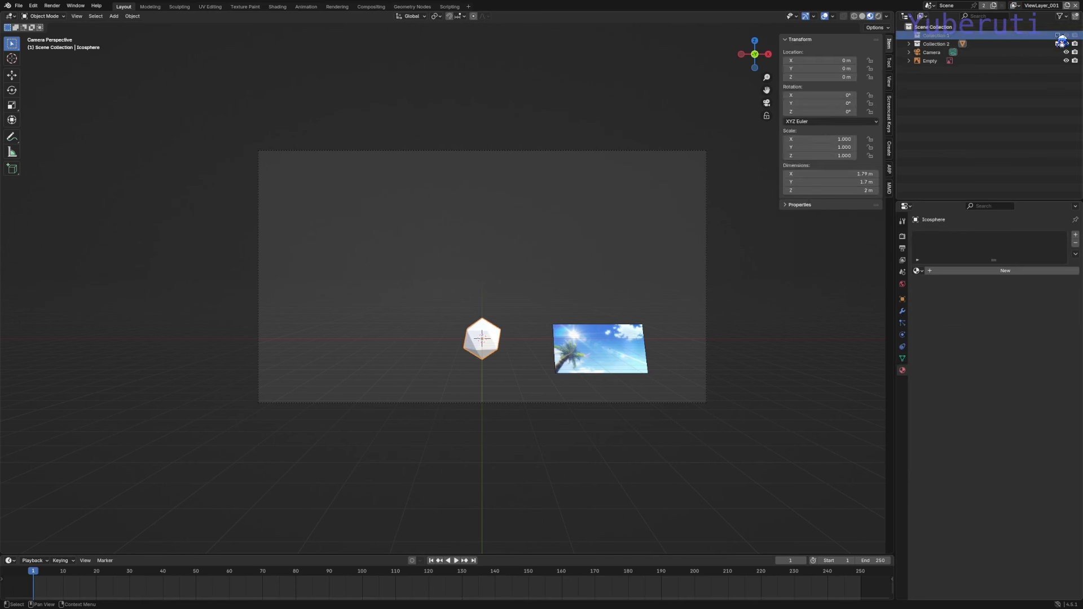
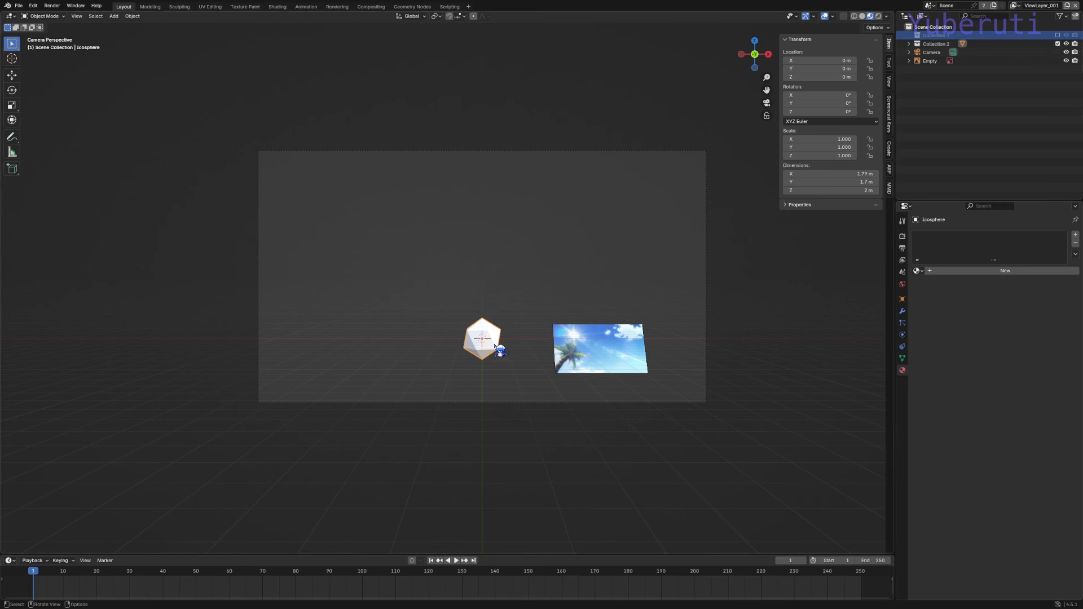
Move the ico sphere to the sun's position, about X -7.24 m, Z 6.59 m, and assign it the existing emission material Material.001
key("g")
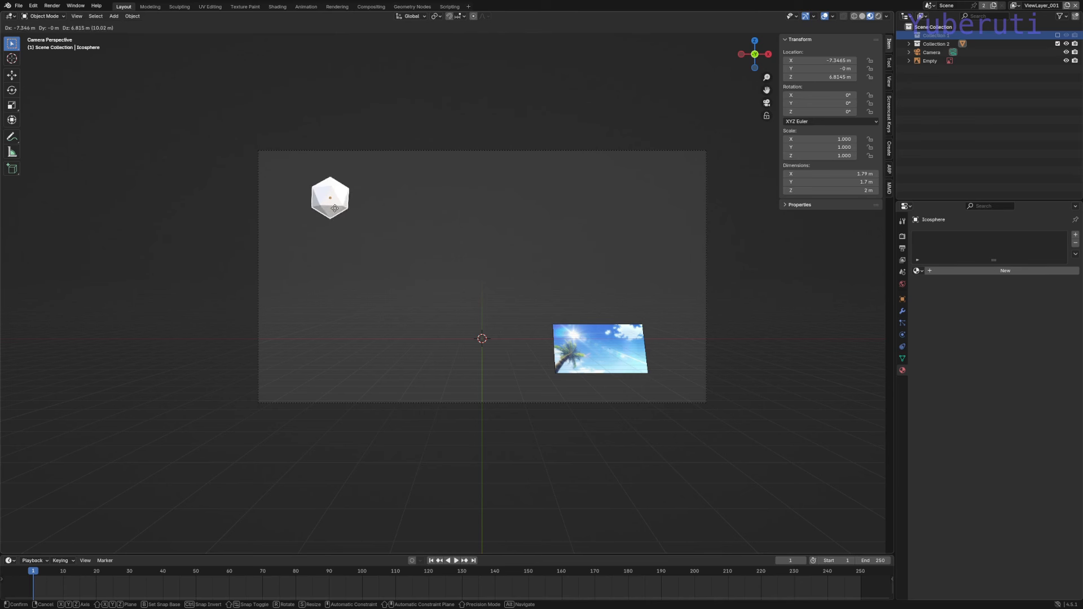
left_click(340, 214)
key("g")
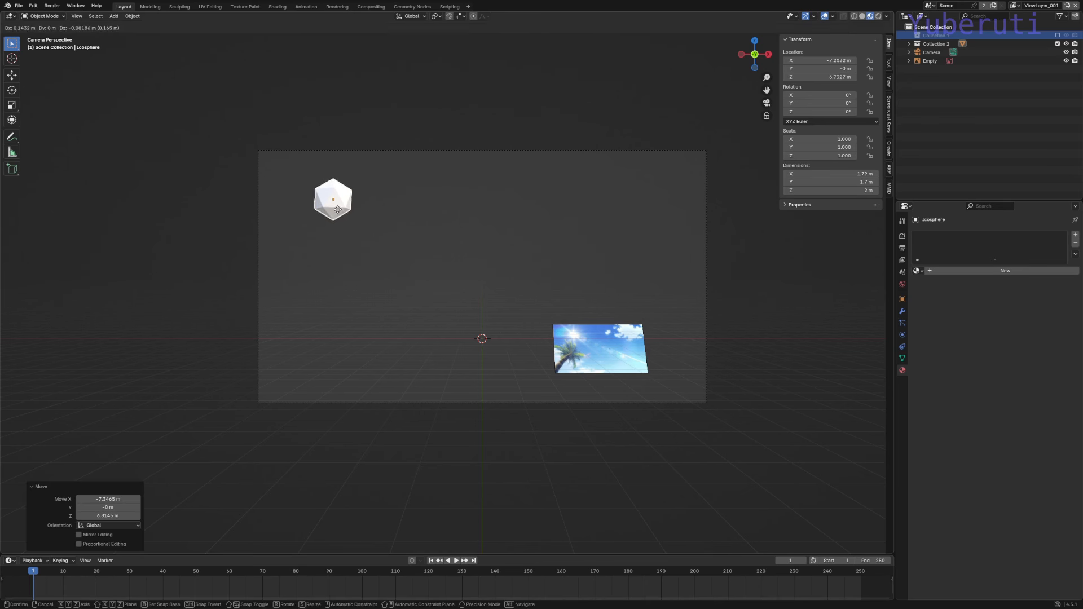
left_click(342, 219)
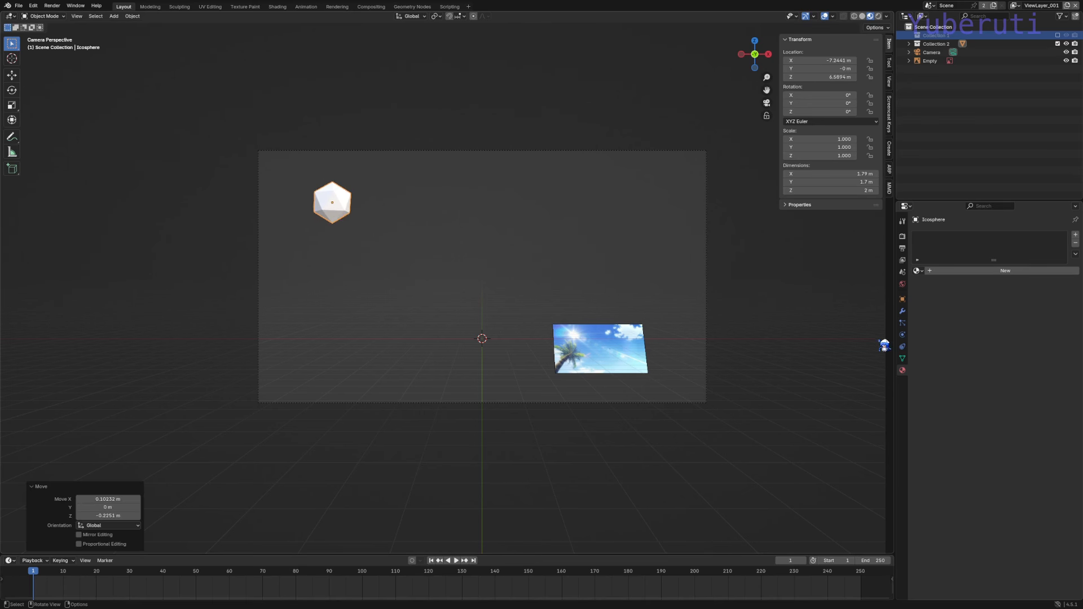
left_click(921, 271)
left_click(931, 285)
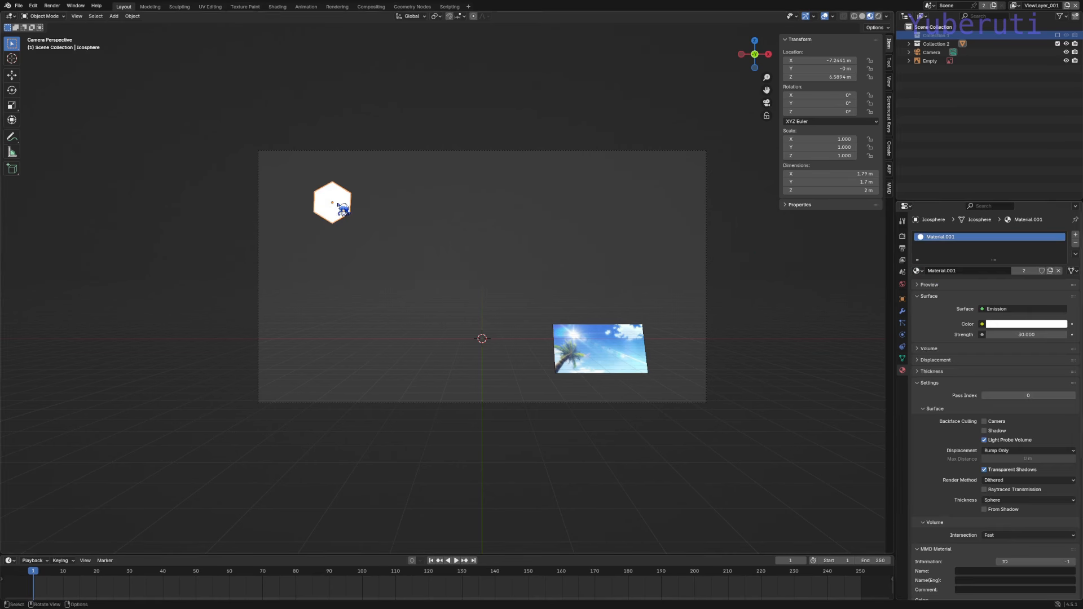
In the Compositing workspace, duplicate the lower Render Layers node beside the Ghosts Glare and set its layer to ViewLayer_001
left_click(371, 6)
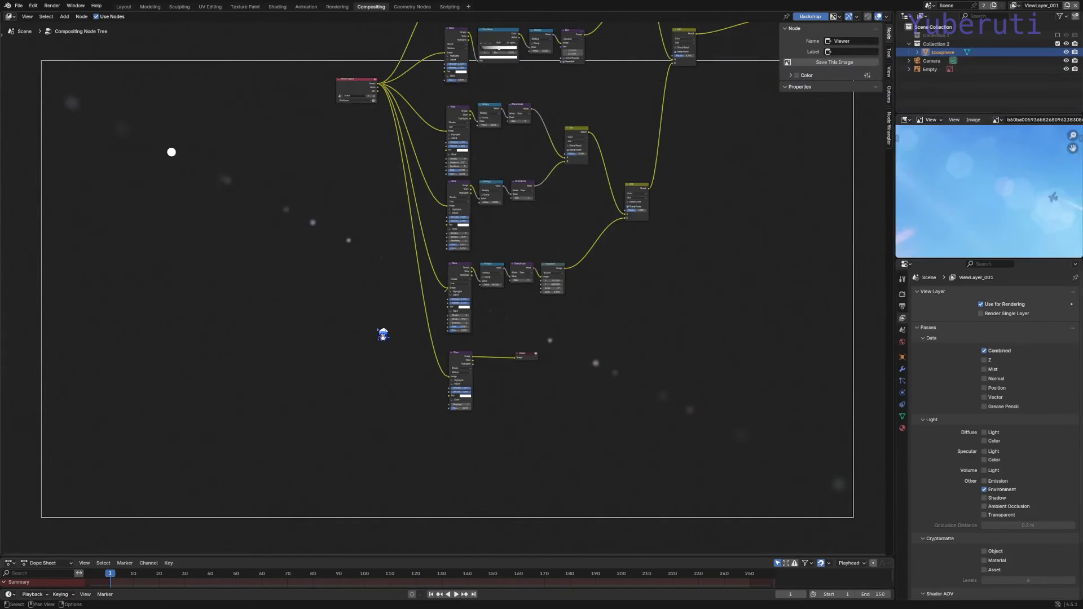
left_click(357, 111)
key("shift+d")
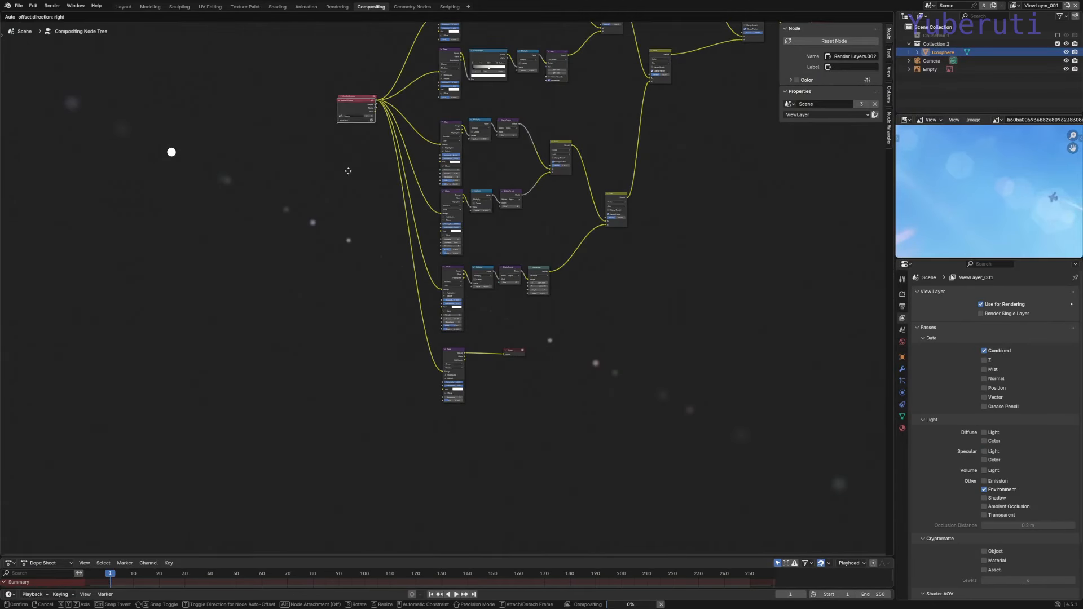
left_click(376, 367)
scroll(387, 365, "up", 6)
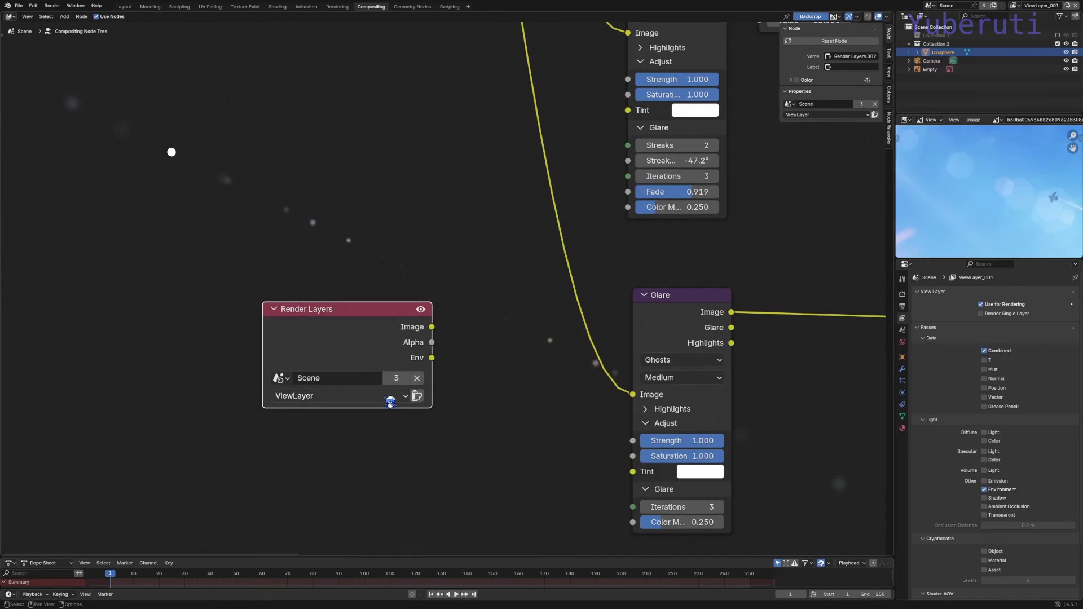
left_click(390, 396)
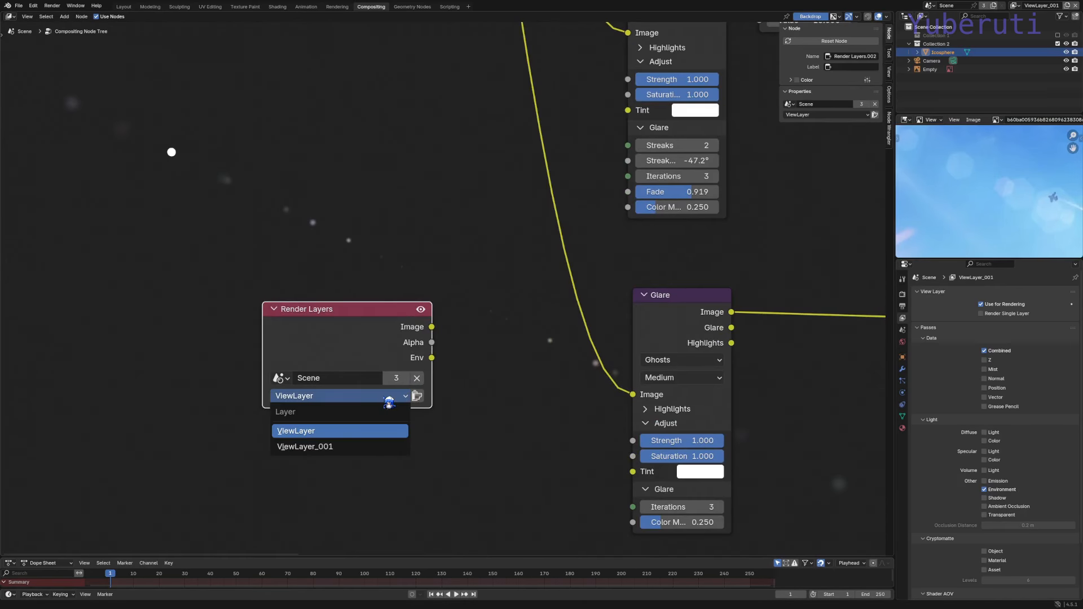
left_click(343, 447)
scroll(493, 401, "down", 2)
middle_click_drag(466, 372, 360, 347)
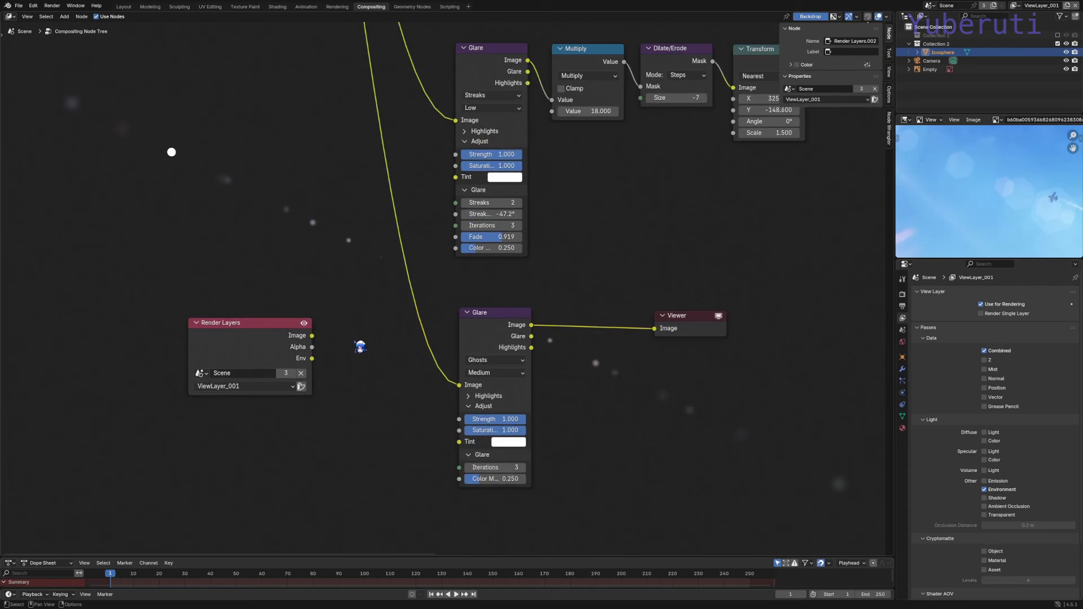
Feed the ViewLayer_001 render's Image output into the Ghosts Glare node and render the image
left_click_drag(313, 336, 459, 385)
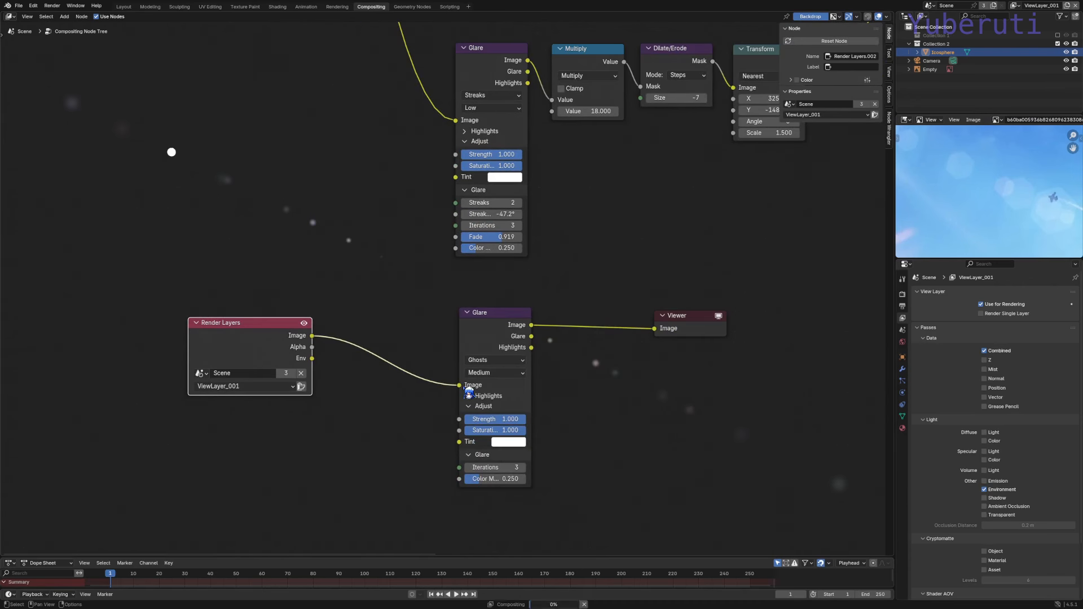
left_click_drag(668, 334, 699, 314)
left_click(52, 6)
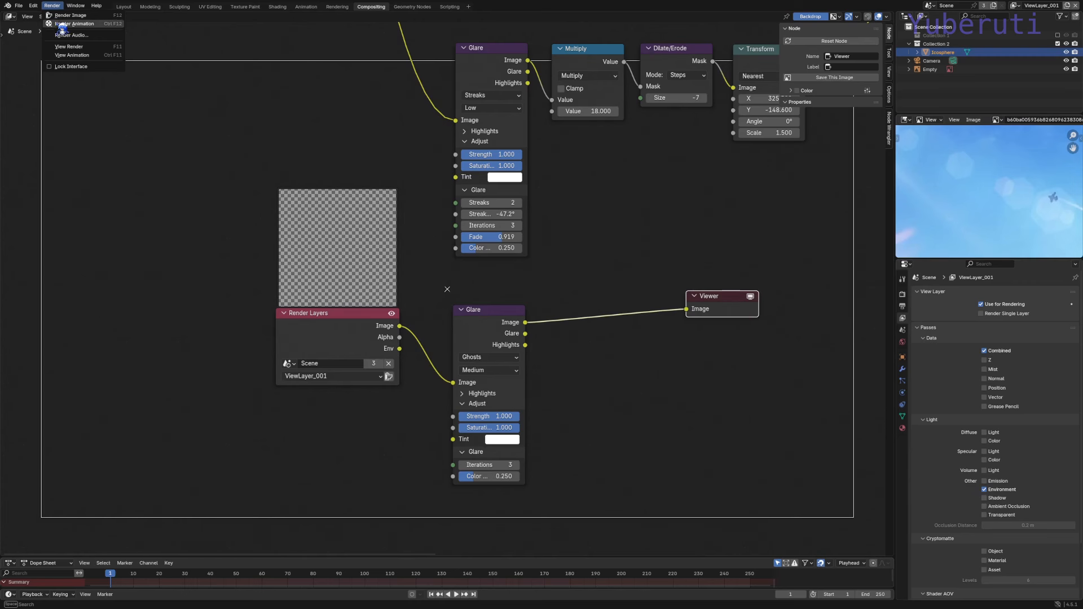
left_click(67, 15)
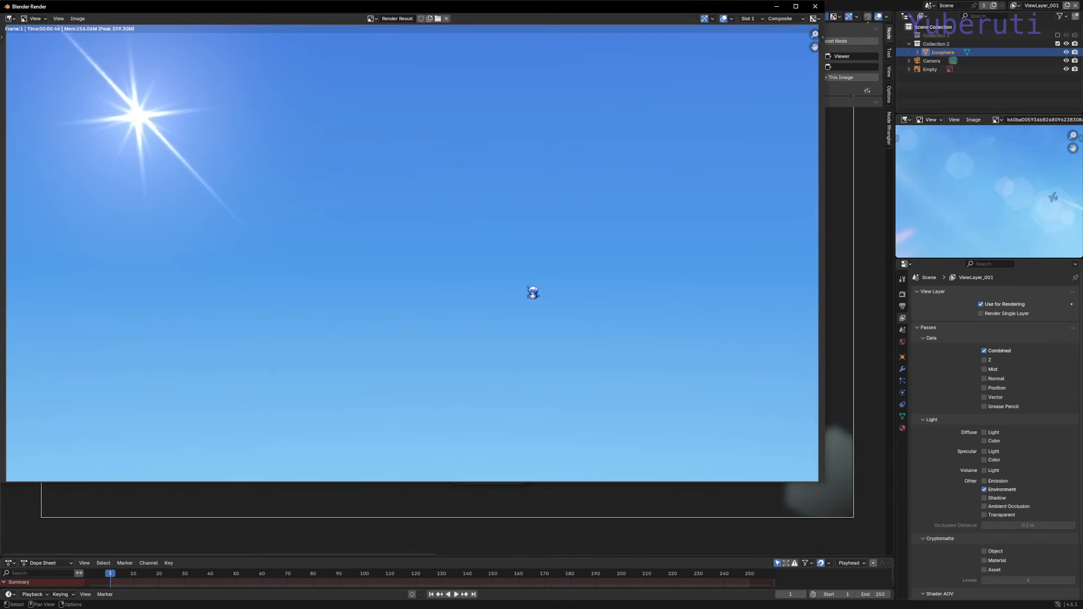
left_click(815, 6)
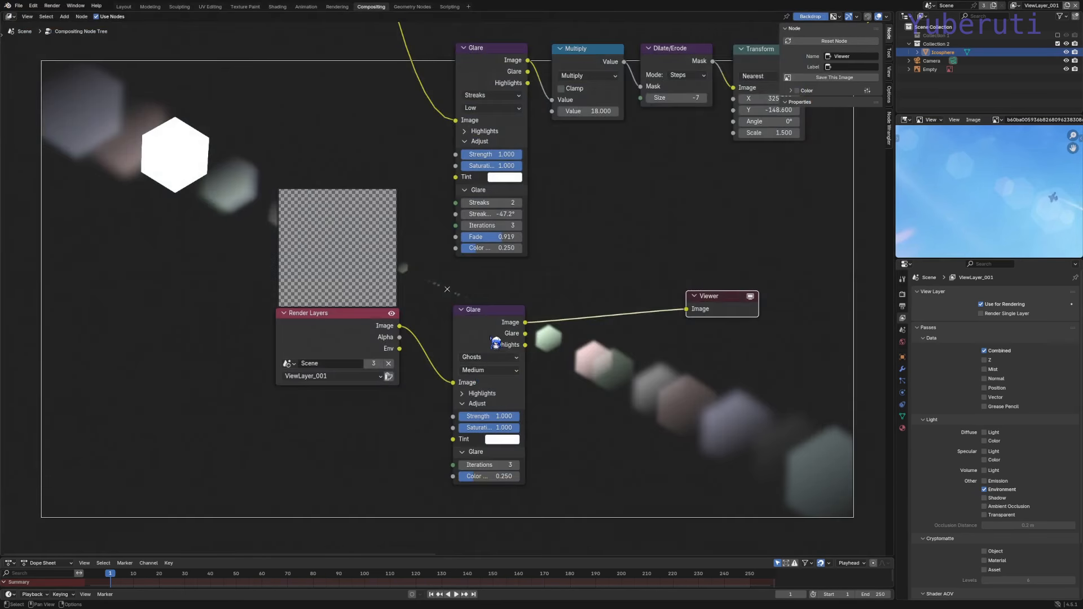
Preview only the Glare output of the Ghosts Glare node in the Viewer
left_click(490, 338)
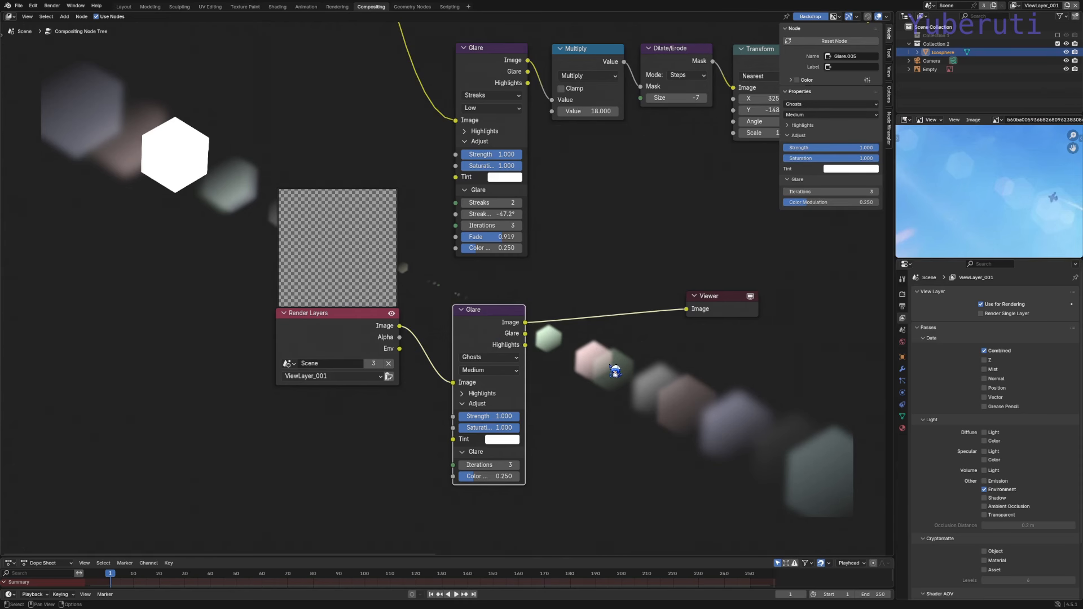
scroll(559, 372, "up", 2)
scroll(604, 379, "down", 4)
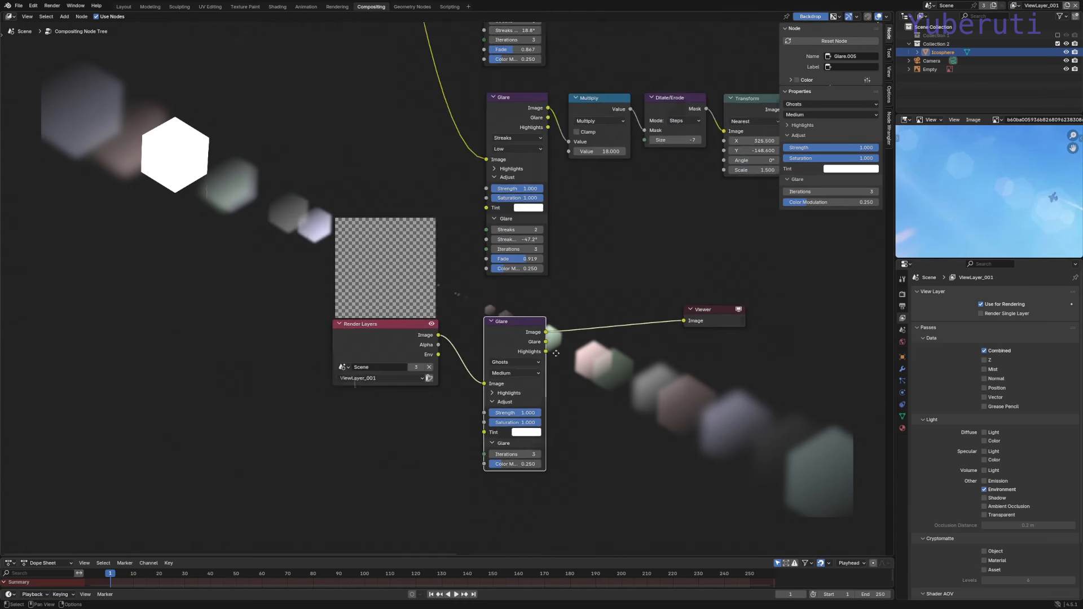
middle_click_drag(532, 368, 406, 361)
scroll(405, 361, "up", 1)
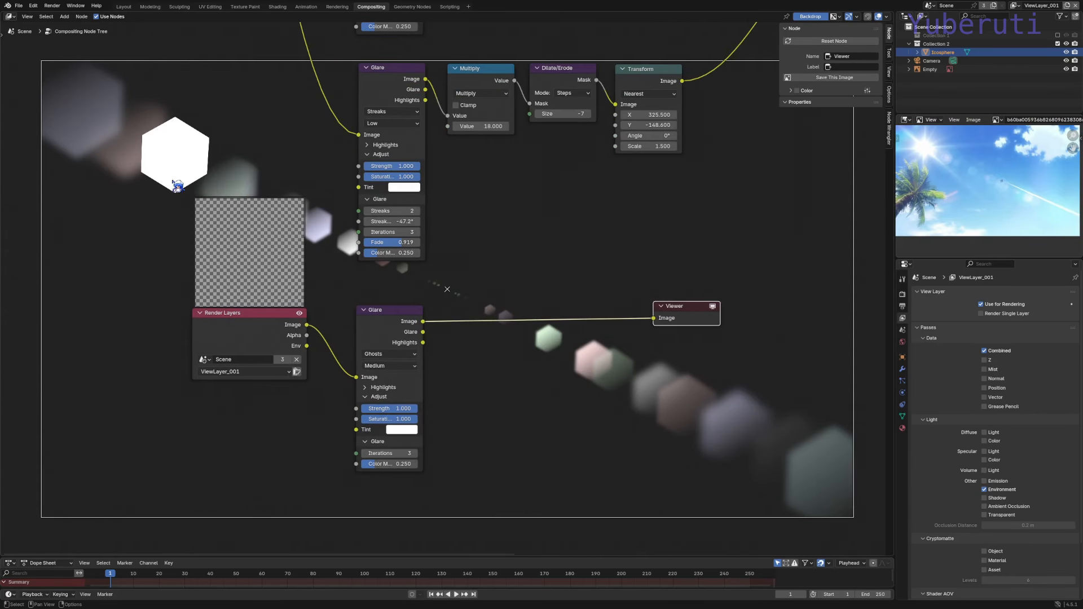
left_click(406, 334, "ctrl+shift")
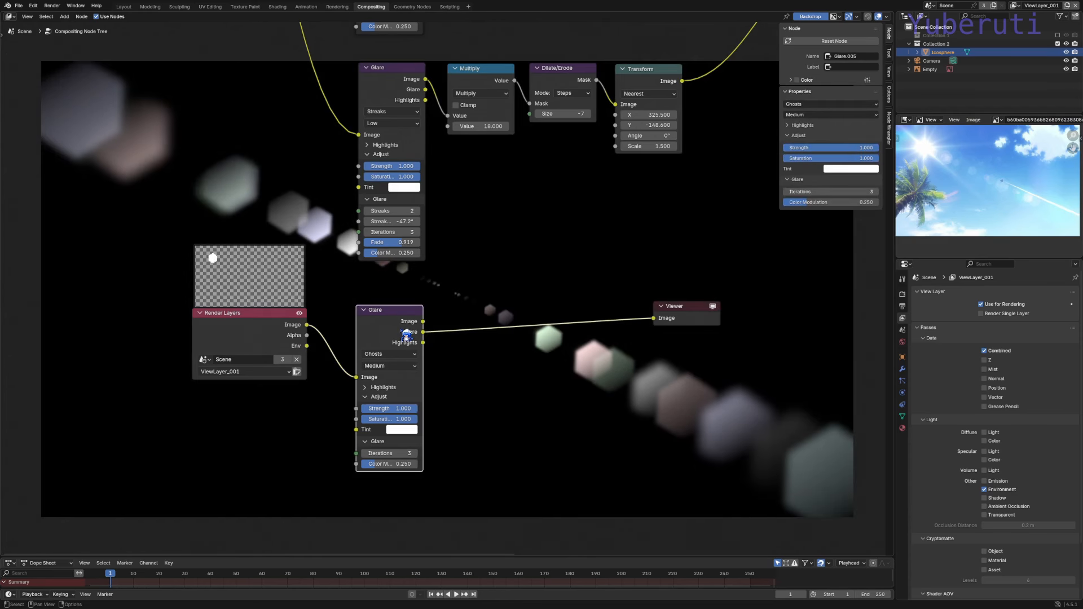
scroll(491, 361, "down", 1)
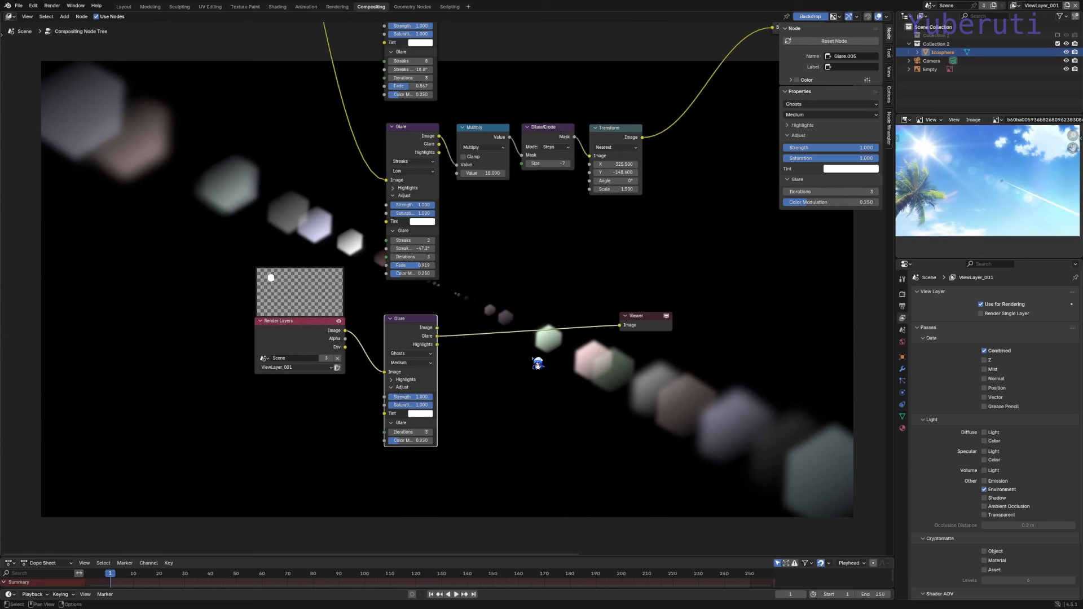
Set the Ghosts Glare to strength 0.342, High quality and 4 iterations
left_click_drag(422, 397, 396, 398)
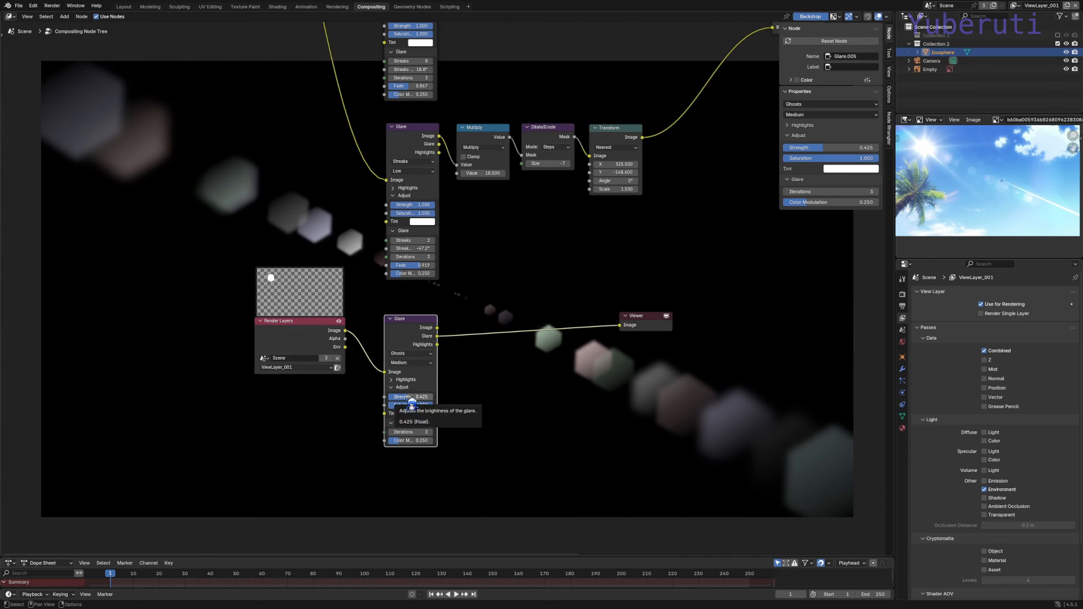
left_click_drag(410, 402, 405, 402)
left_click(427, 364)
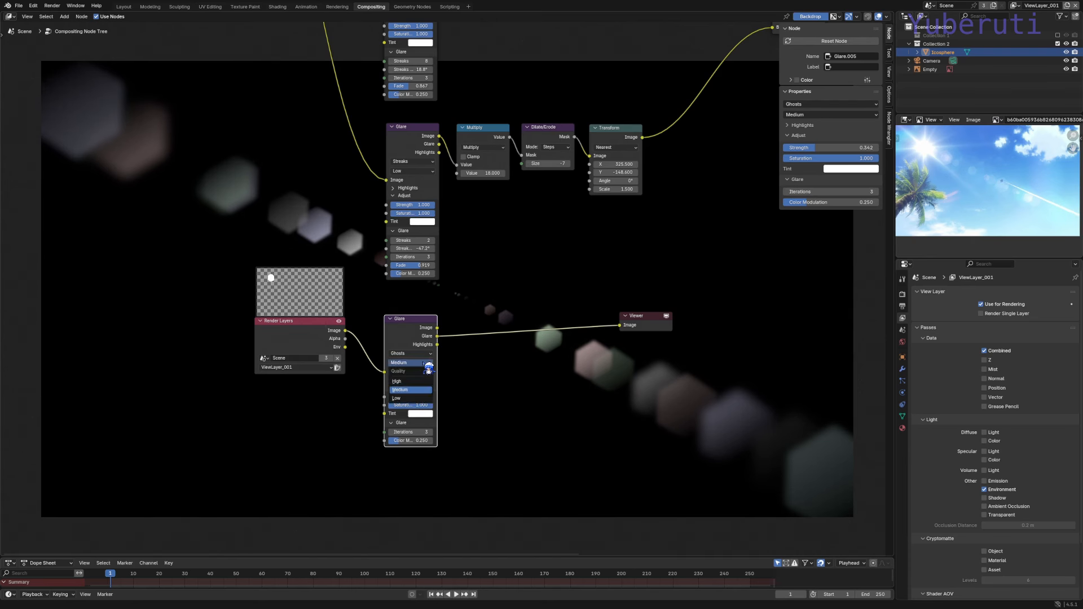
key("h")
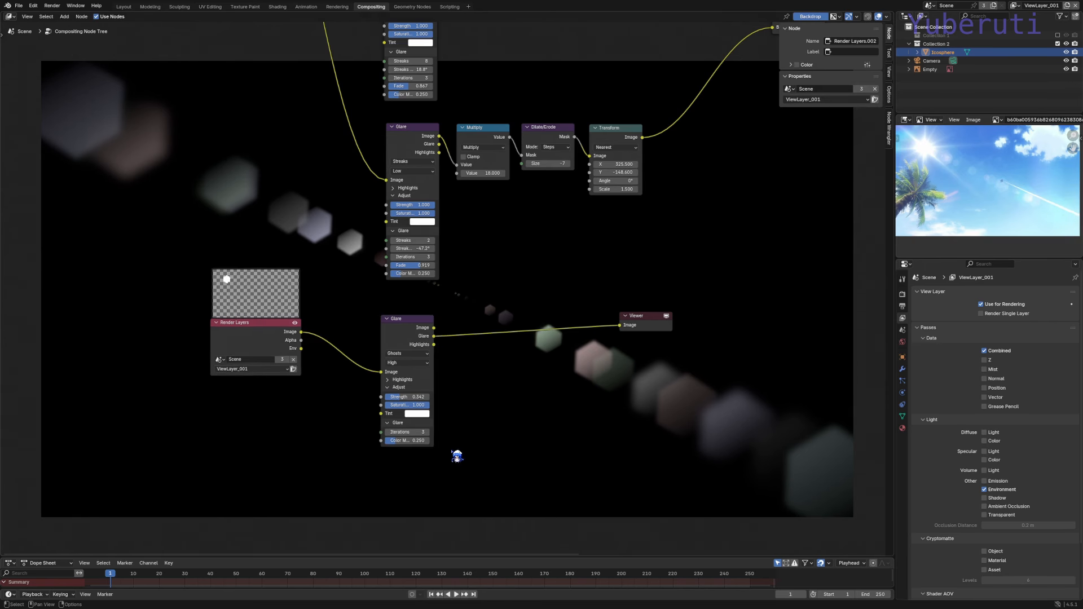
scroll(446, 441, "up", 2)
left_click(425, 431)
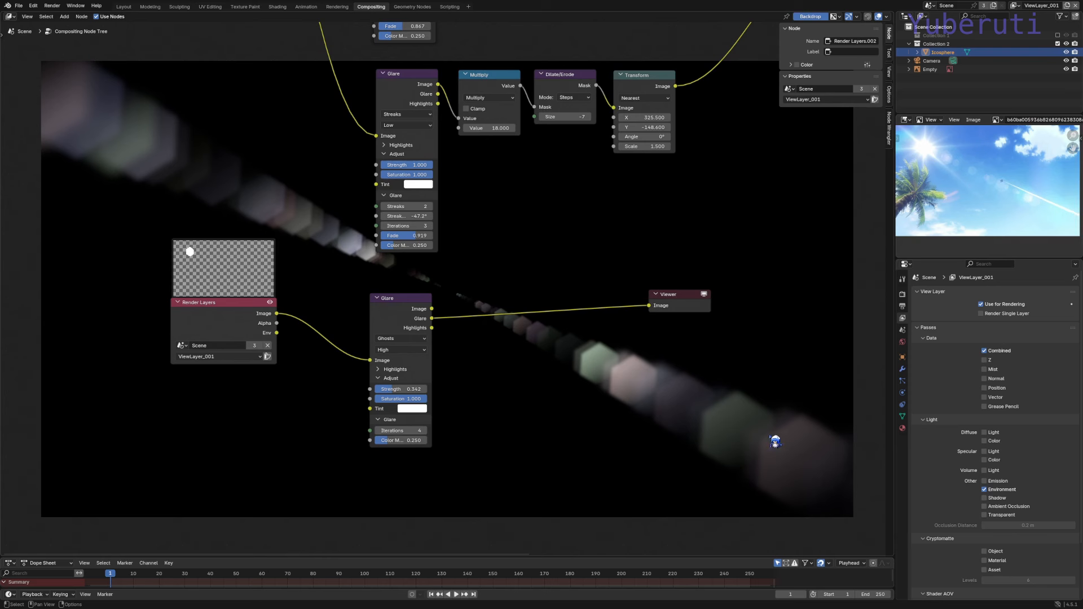
Insert a Transform node between the Ghosts Glare and the Viewer and set its Scale to 1.500
left_click(395, 384)
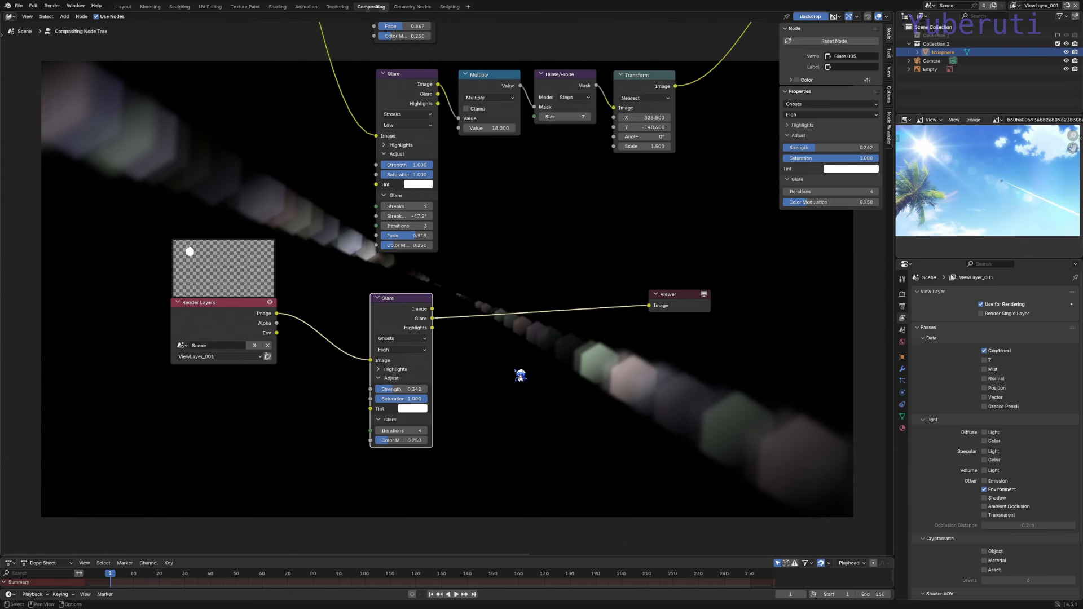
key("shift+a")
mouse_move(501, 460)
left_click(554, 475)
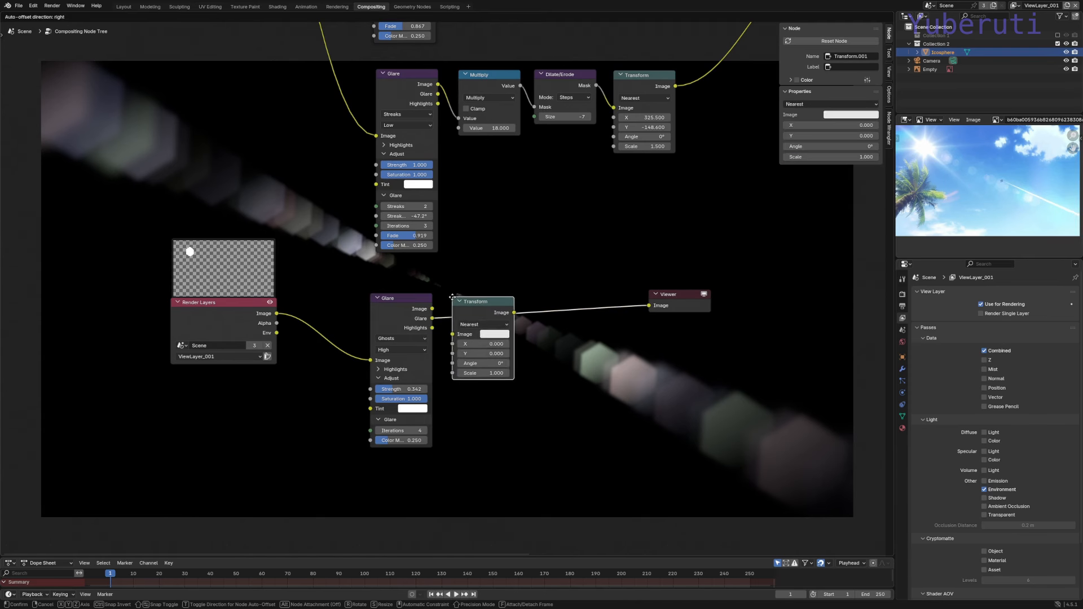
left_click(494, 388)
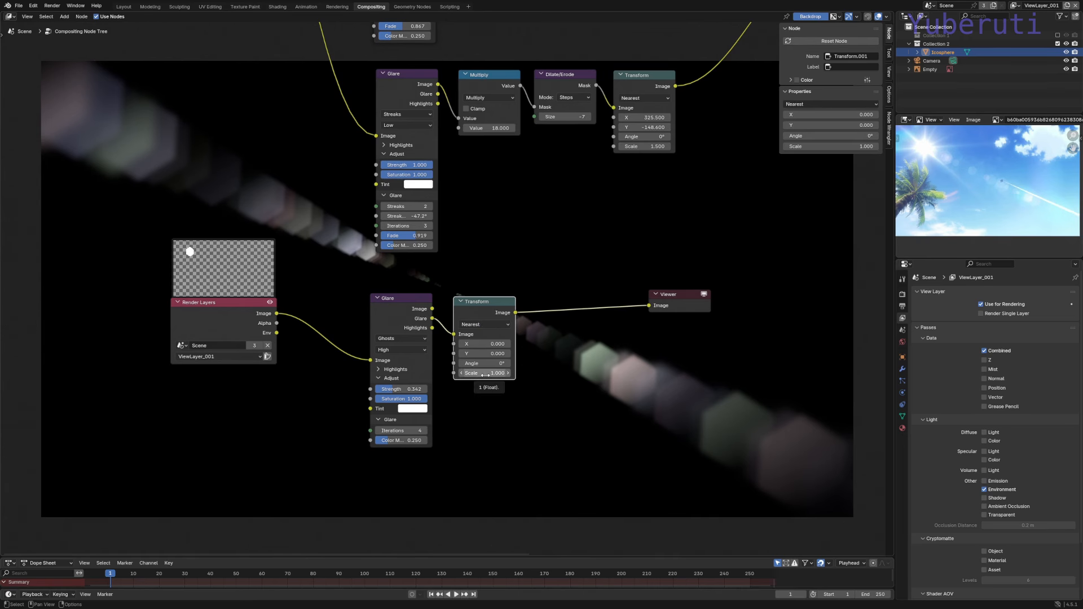
left_click(508, 372)
left_click(509, 373)
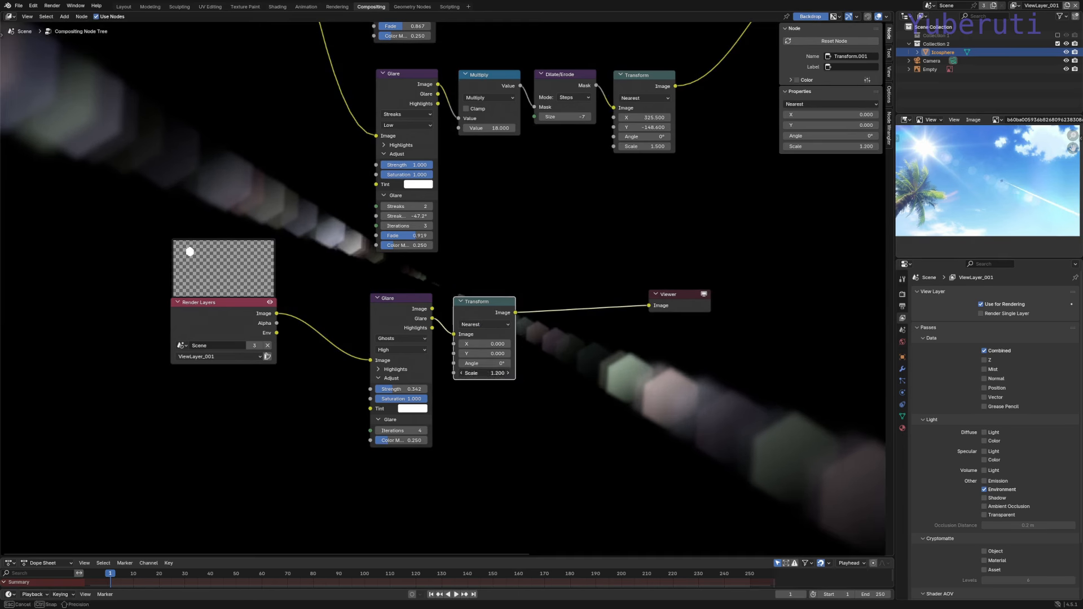
left_click(508, 373)
left_click(510, 373)
left_click(509, 373)
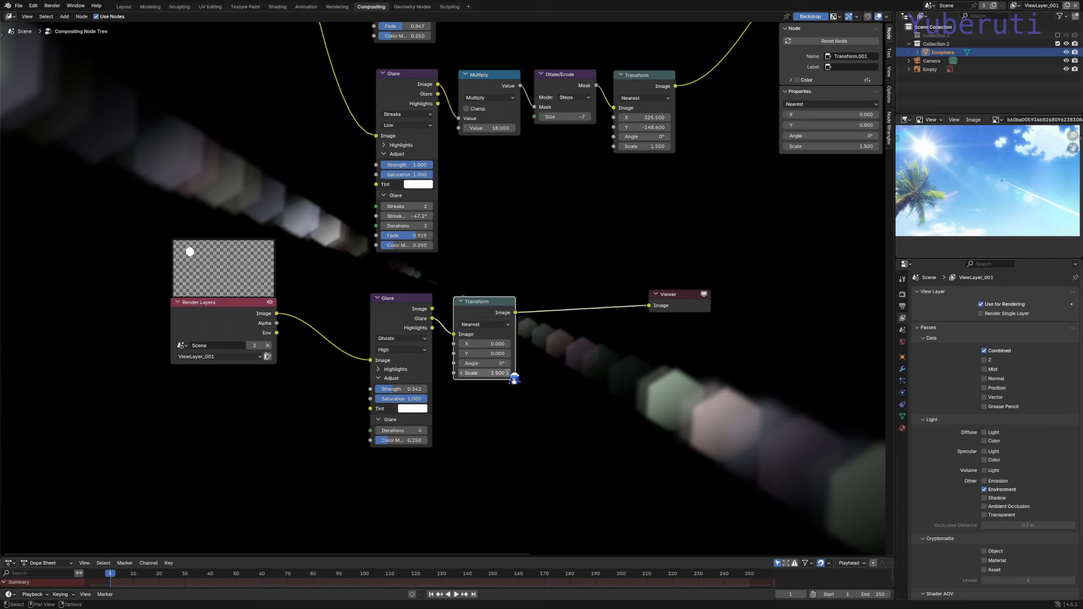
Compare the scaled ghost flares with the flares around the sun in the reference image
middle_click_drag(483, 306, 484, 322)
scroll(485, 322, "down", 2)
left_click(411, 322)
left_click_drag(469, 324, 471, 318)
left_click(614, 356)
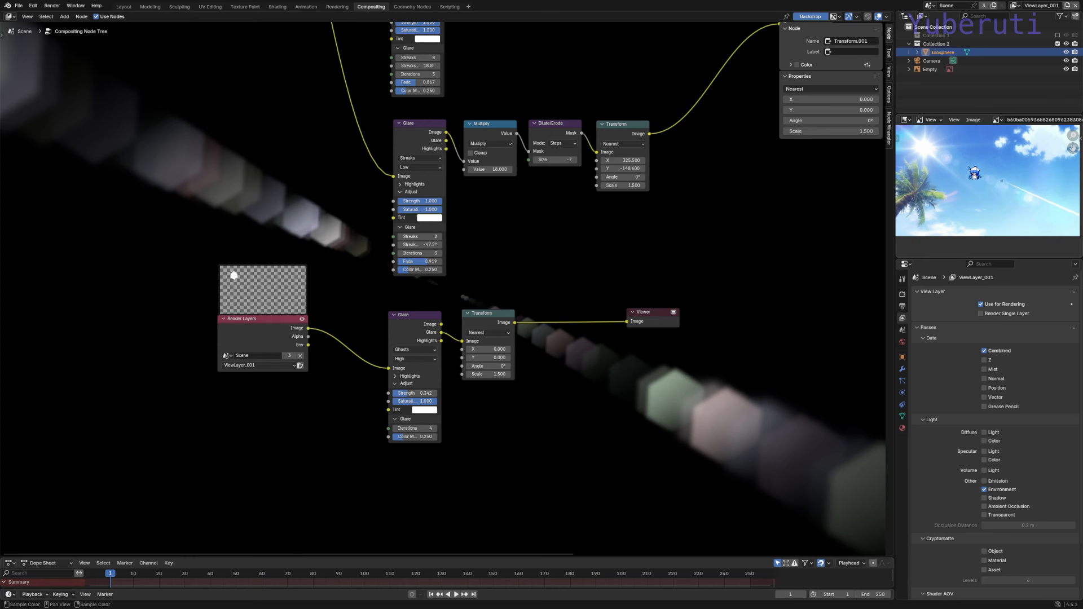
scroll(1001, 181, "up", 3)
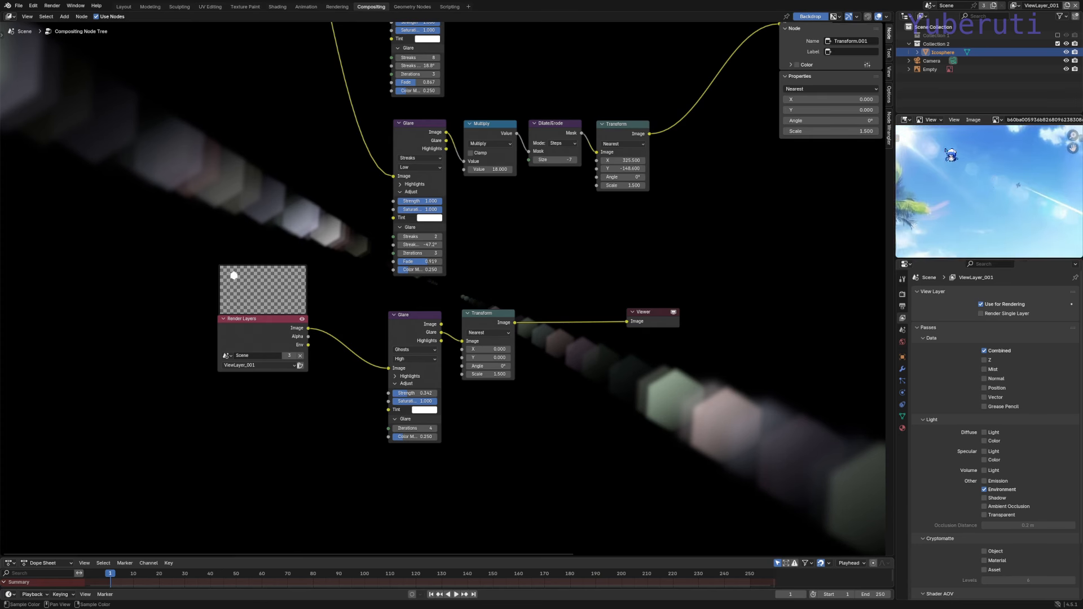
scroll(993, 172, "down", 3)
Duplicate the Ghosts Glare node below the original and connect the ViewLayer_001 Image output to it
middle_click_drag(514, 440, 498, 296)
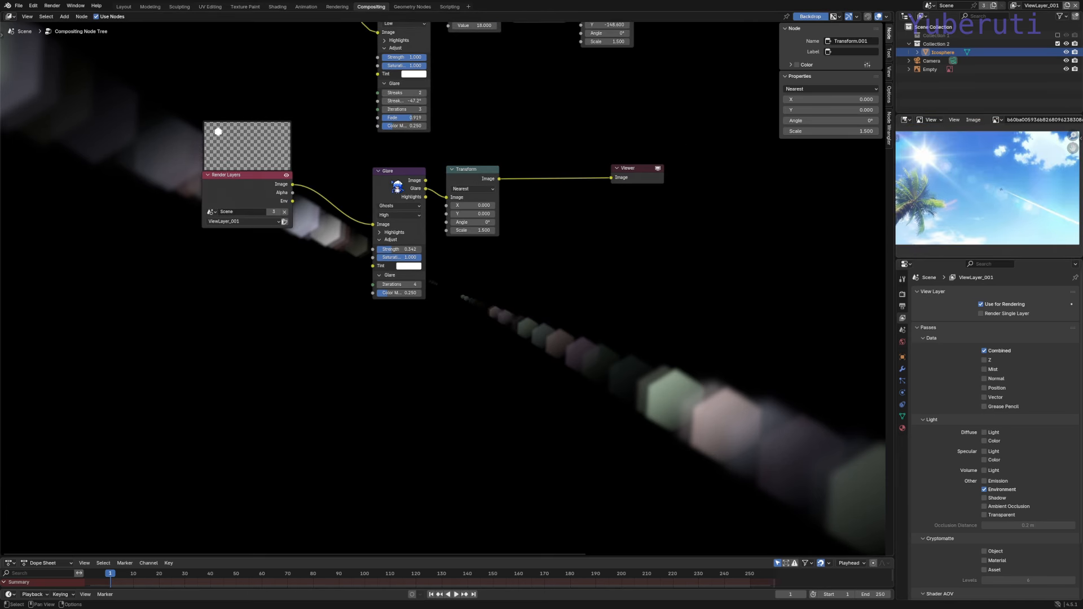
left_click(397, 187)
key("shift+d")
left_click(399, 338)
left_click_drag(293, 184, 375, 375)
Preview the duplicated Ghosts Glare's Glare output in the Viewer and lower its strength to 0.233
middle_click_drag(491, 363, 504, 275)
scroll(496, 273, "up", 2)
left_click(427, 253, "ctrl+shift")
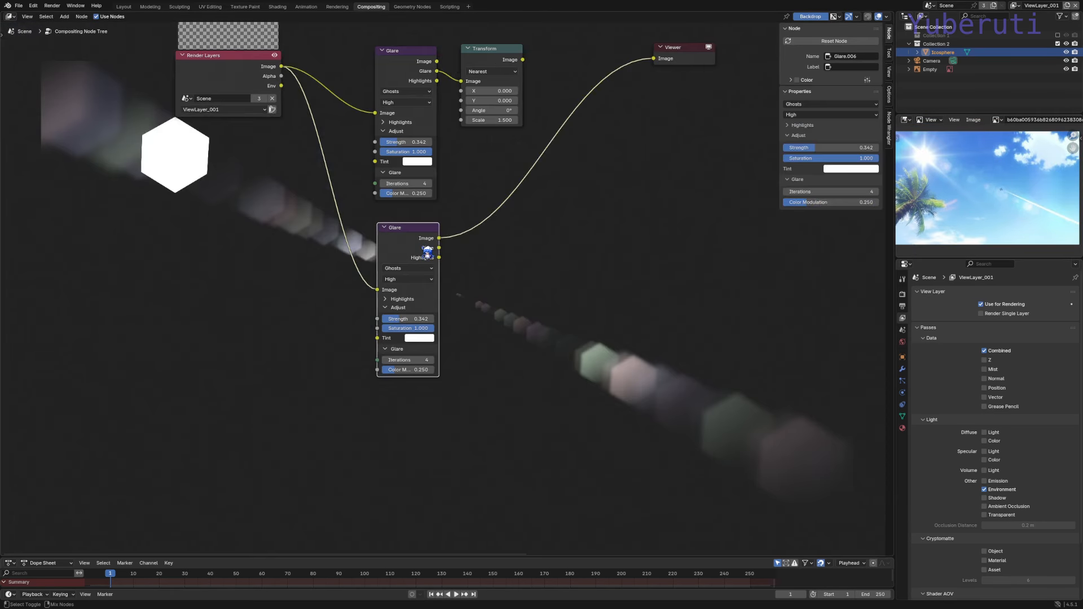
left_click(431, 264, "ctrl+shift")
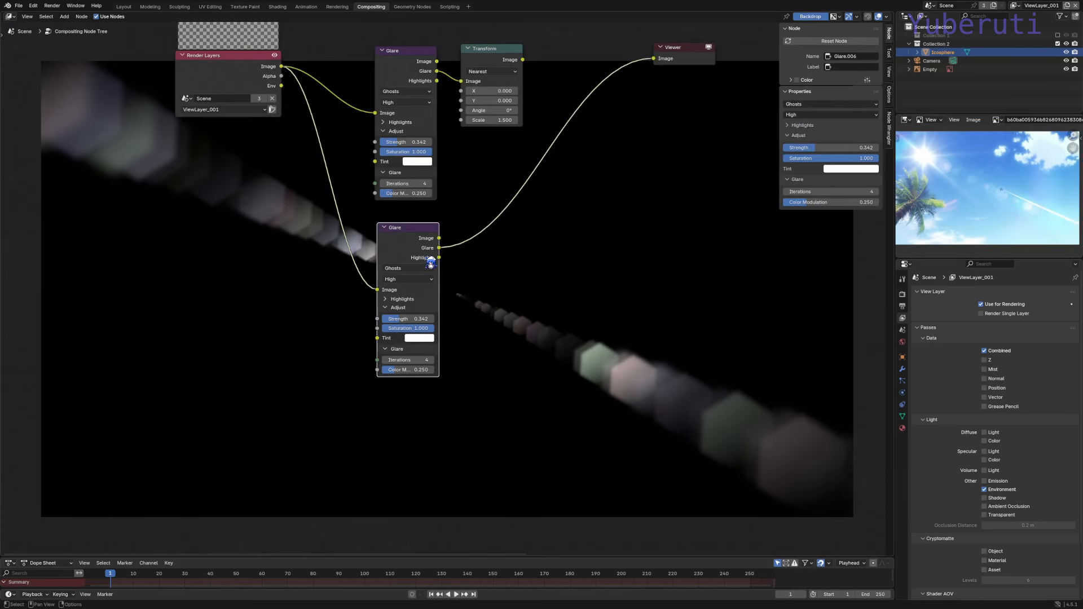
scroll(493, 313, "up", 2)
left_click_drag(389, 317, 381, 317)
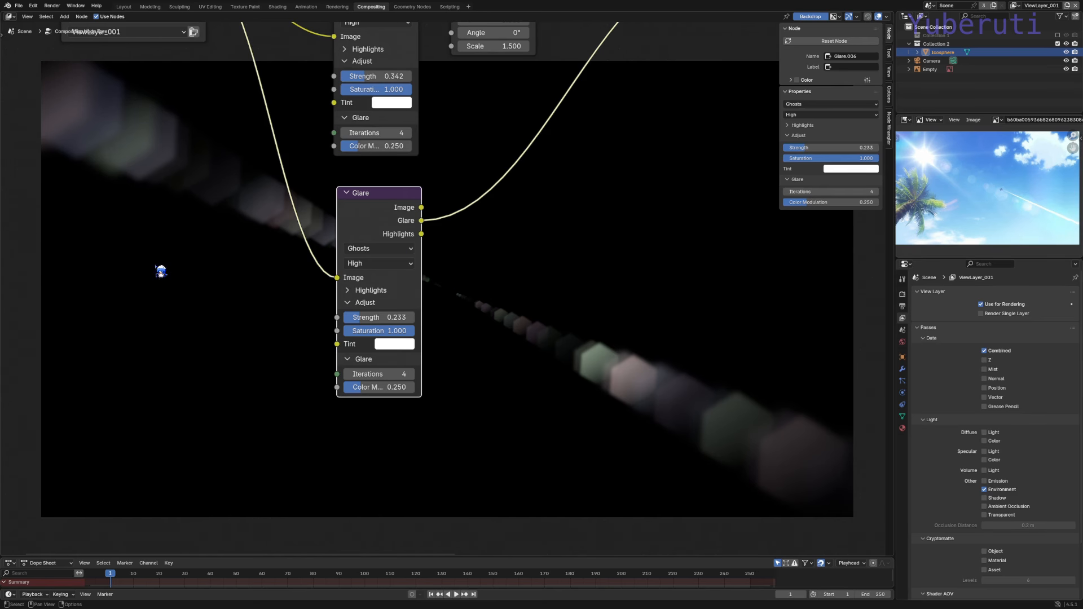
Duplicate the Transform node and insert the copy between the second Ghosts Glare and the Viewer
left_click_drag(540, 345, 462, 196)
left_click(463, 118)
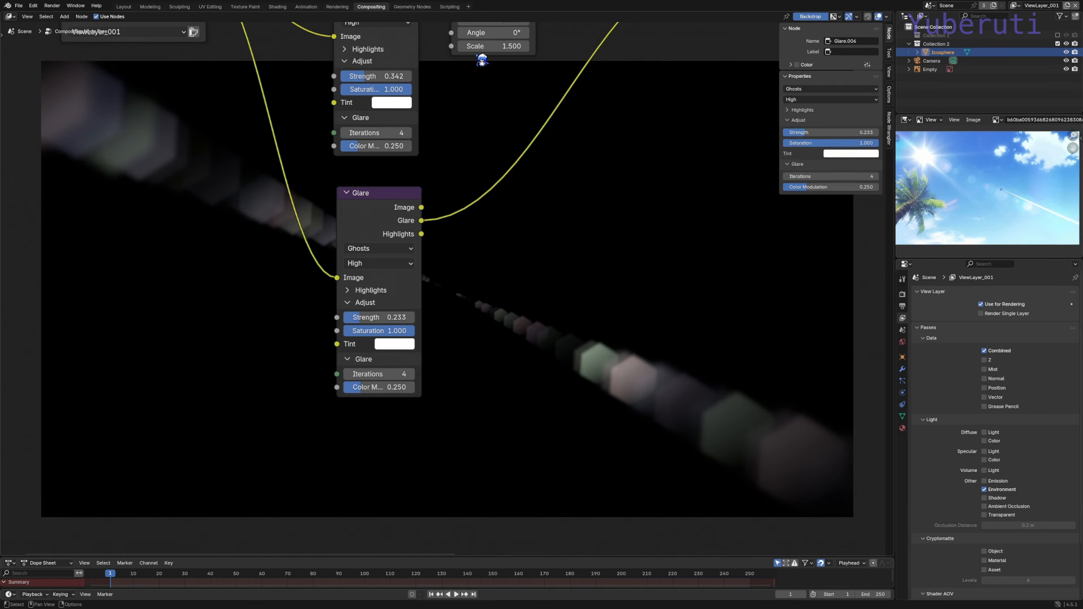
left_click(481, 56)
key("shift+d")
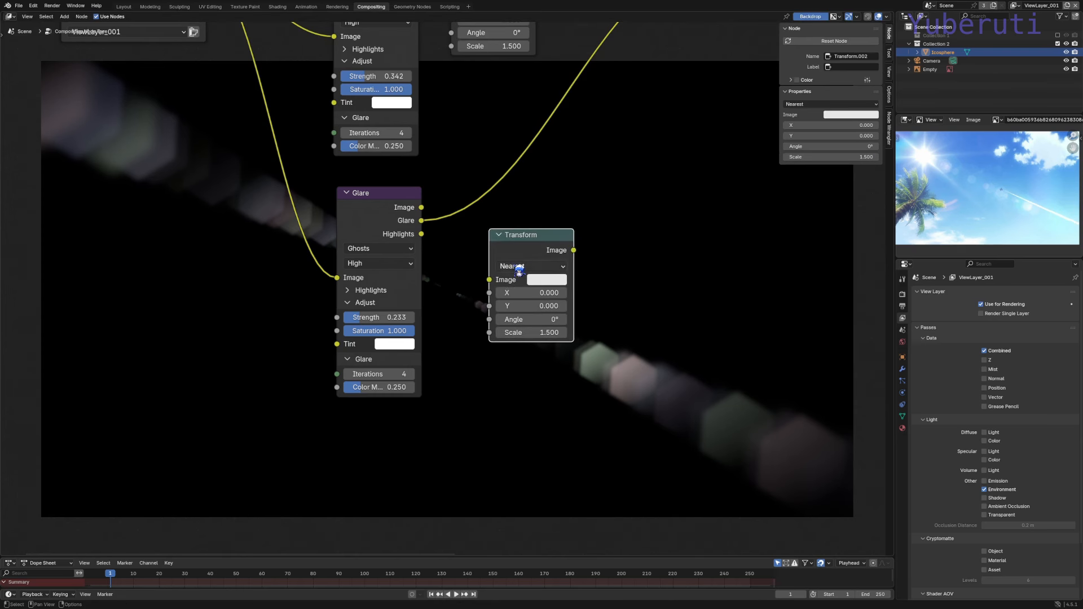
left_click(498, 198)
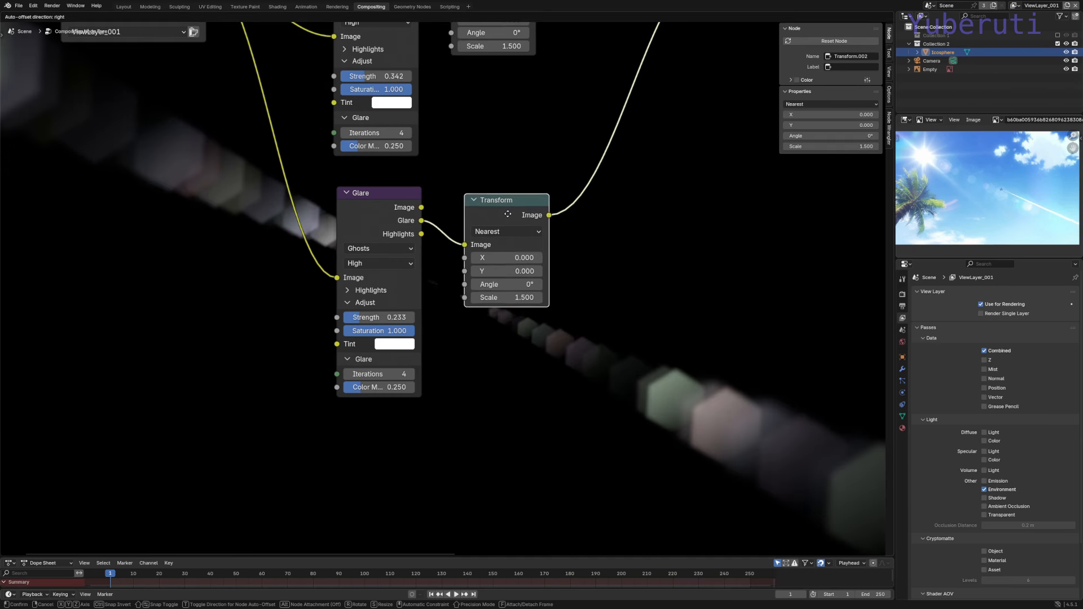
Set the second Transform node's Scale to 2.000
scroll(537, 316, "up", 4)
left_click(540, 291)
left_click(539, 291)
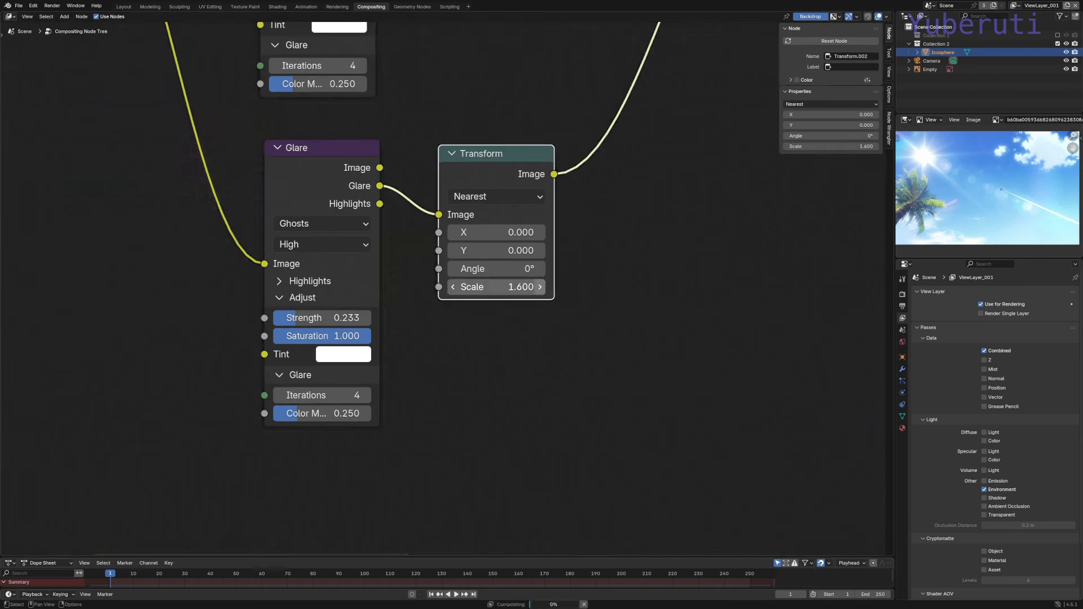
left_click(539, 291)
left_click(540, 287)
left_click(539, 287)
scroll(564, 370, "down", 5)
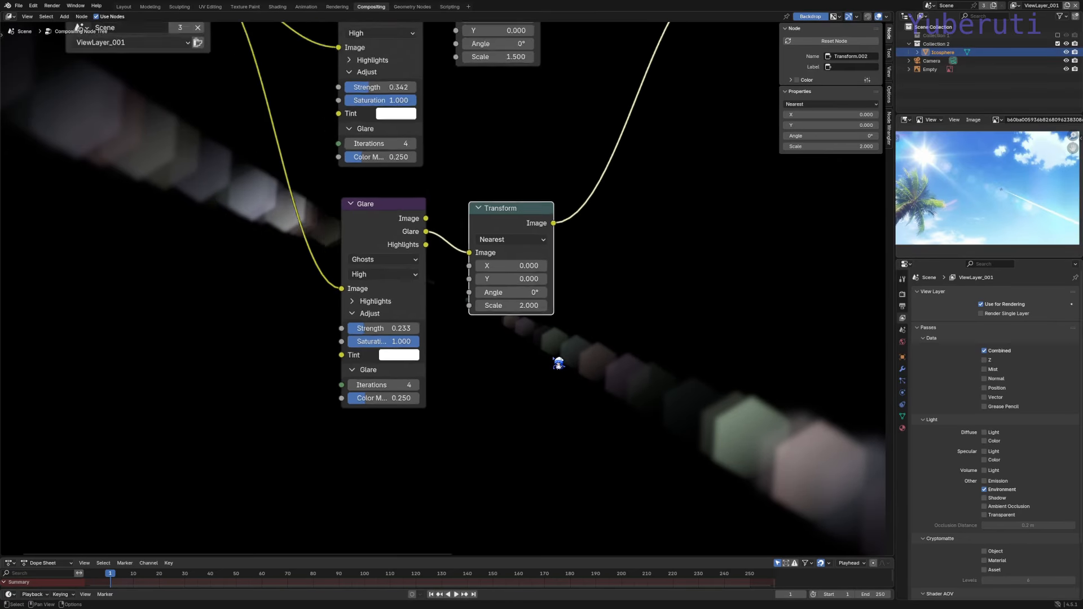
Offset the second ghost flares with the lower Transform node to X -600.3 and Y 253.9
middle_click_drag(607, 351, 644, 427)
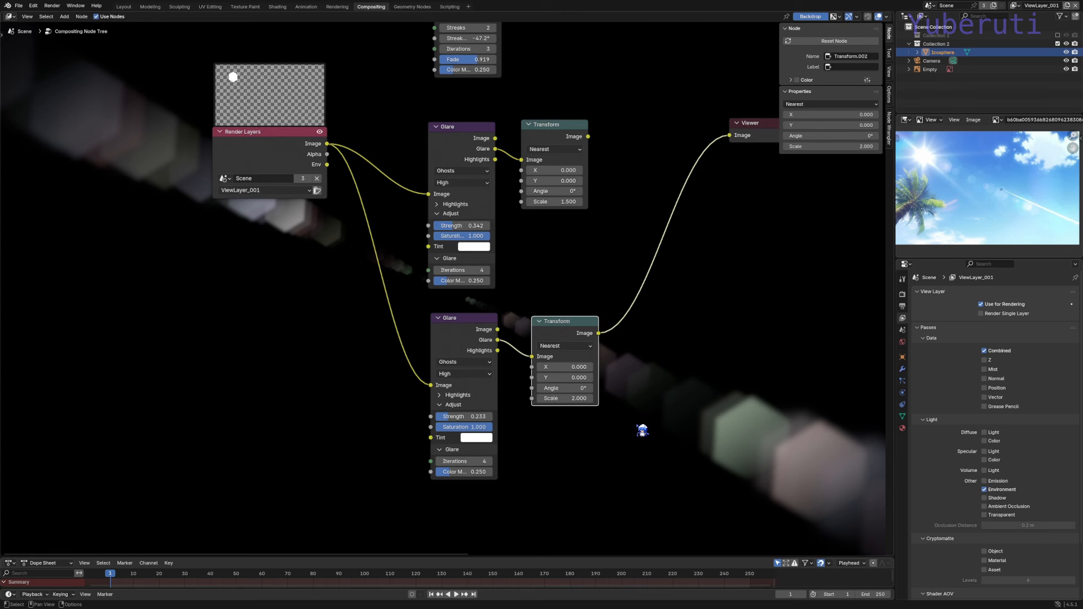
left_click_drag(590, 378, 598, 378)
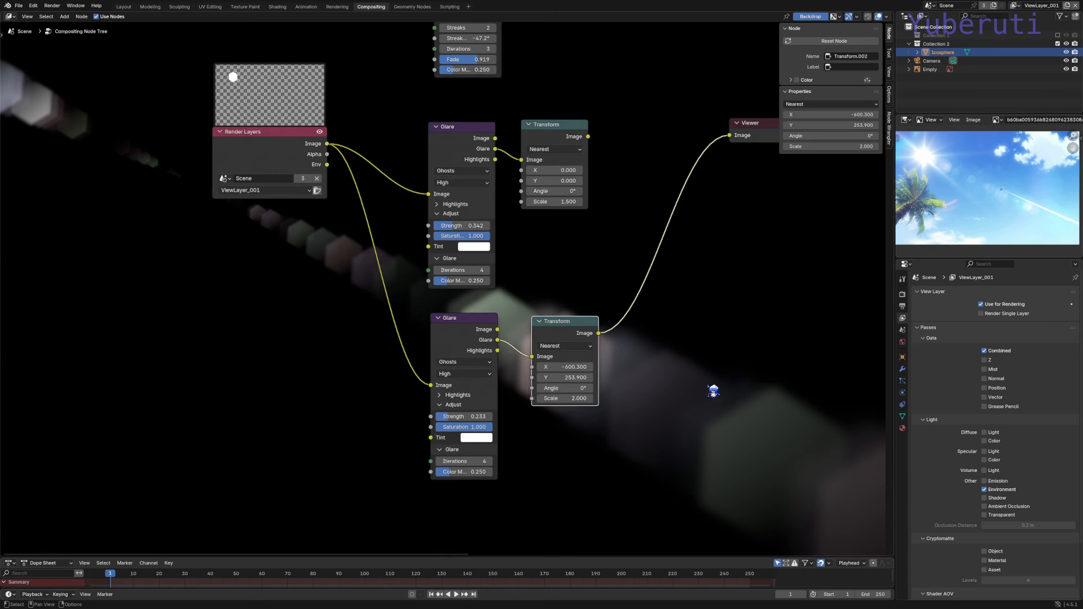
left_click(647, 343)
Combine the two ghost Transform outputs with a Mix Color node in Add mode and send the result to the Viewer
scroll(638, 324, "down", 4)
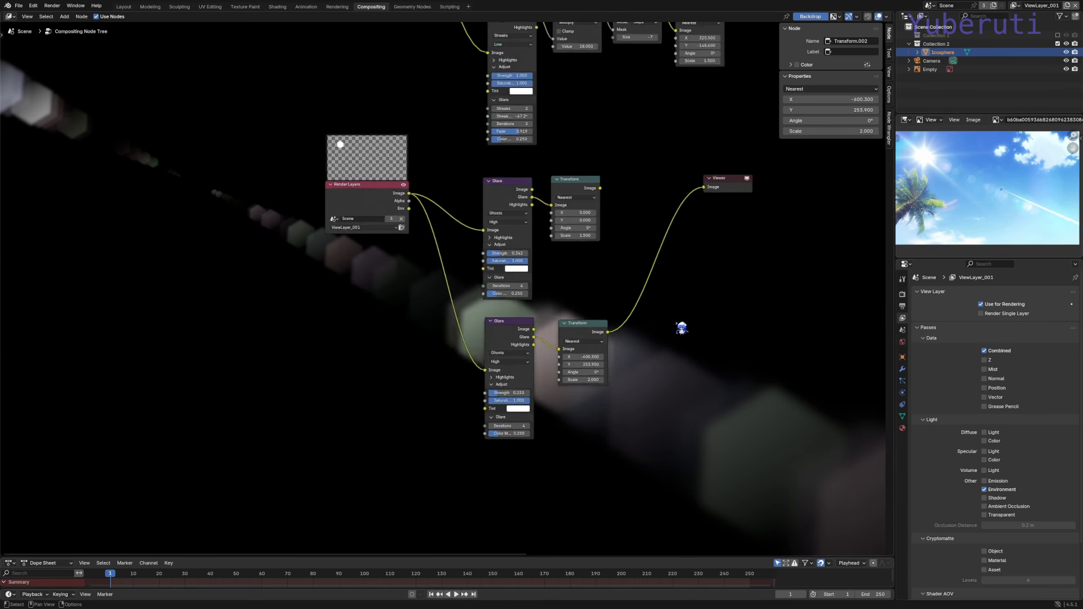
middle_click_drag(719, 260, 636, 254)
scroll(636, 253, "up", 1)
key("shift+a")
mouse_move(635, 252)
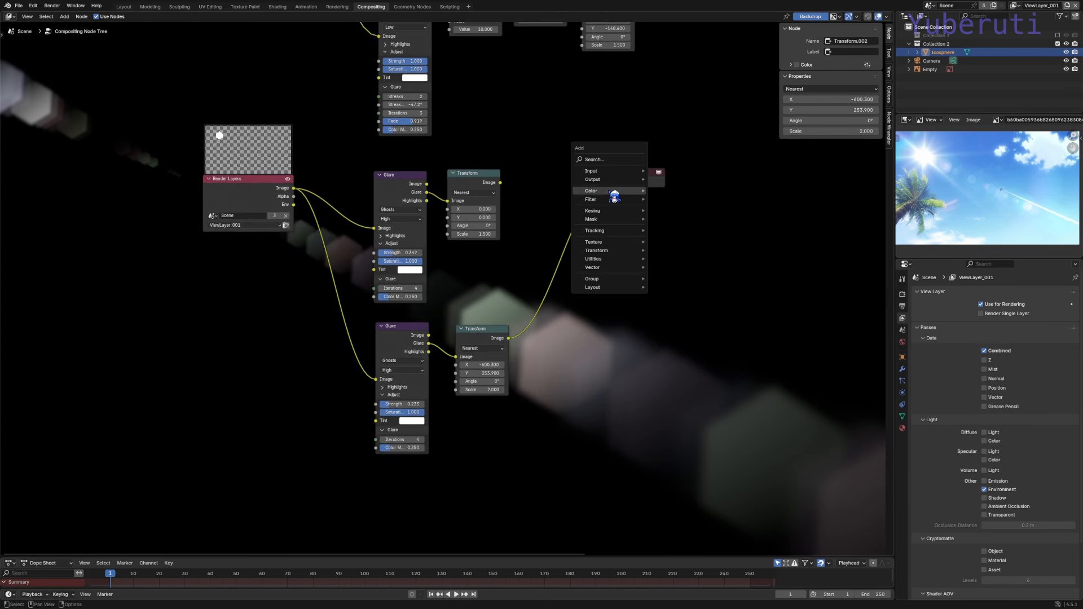
mouse_move(614, 191)
mouse_move(692, 202)
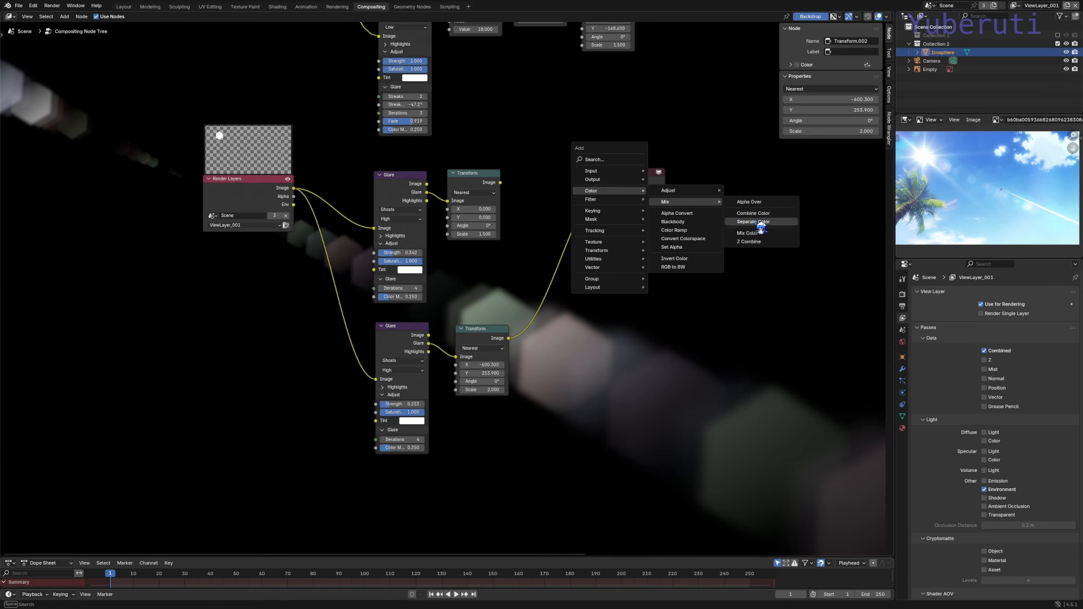
left_click(759, 236)
left_click(619, 228)
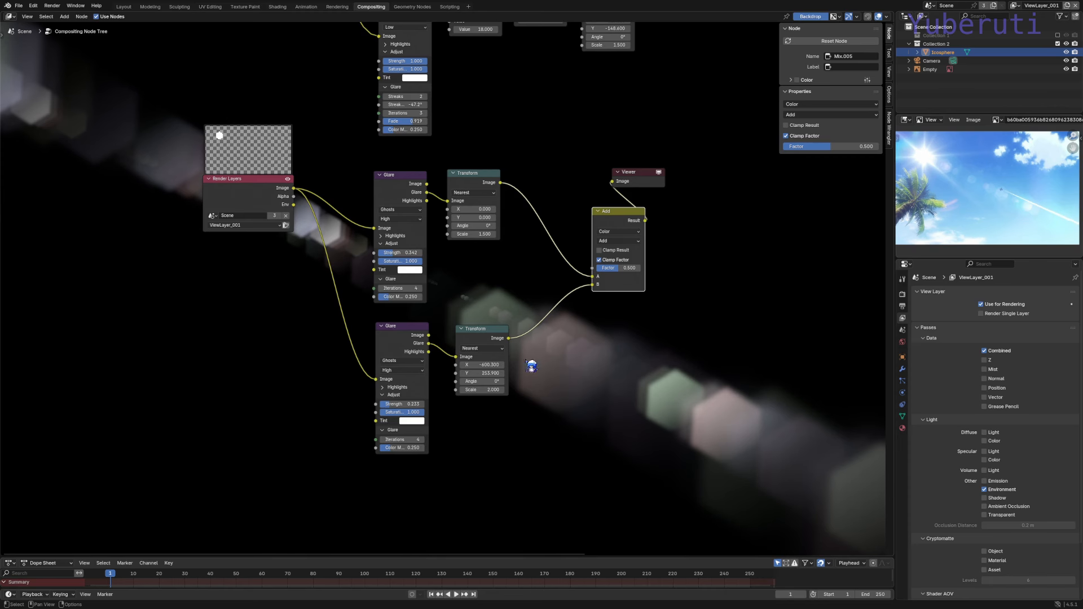
Duplicate the second Ghosts Glare with its Transform below the originals and feed the copy from the ViewLayer_001 Render Layers image
scroll(743, 421, "down", 3)
left_click_drag(598, 153, 654, 161)
scroll(561, 349, "up", 3)
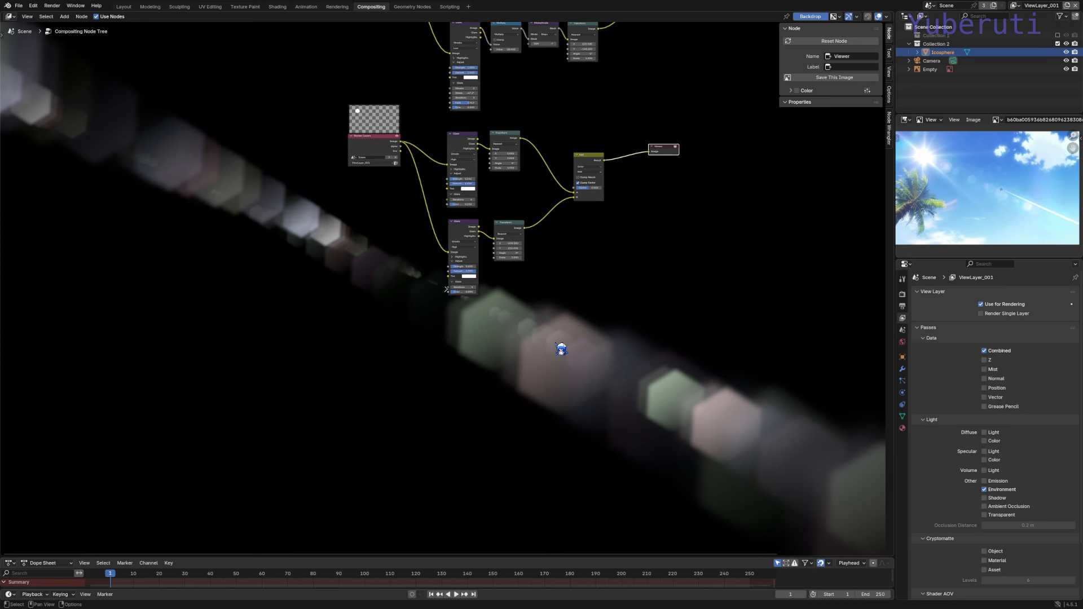
left_click_drag(535, 361, 427, 197)
key("shift+d")
left_click(426, 307)
left_click_drag(360, 89, 420, 340)
scroll(477, 392, "up", 4)
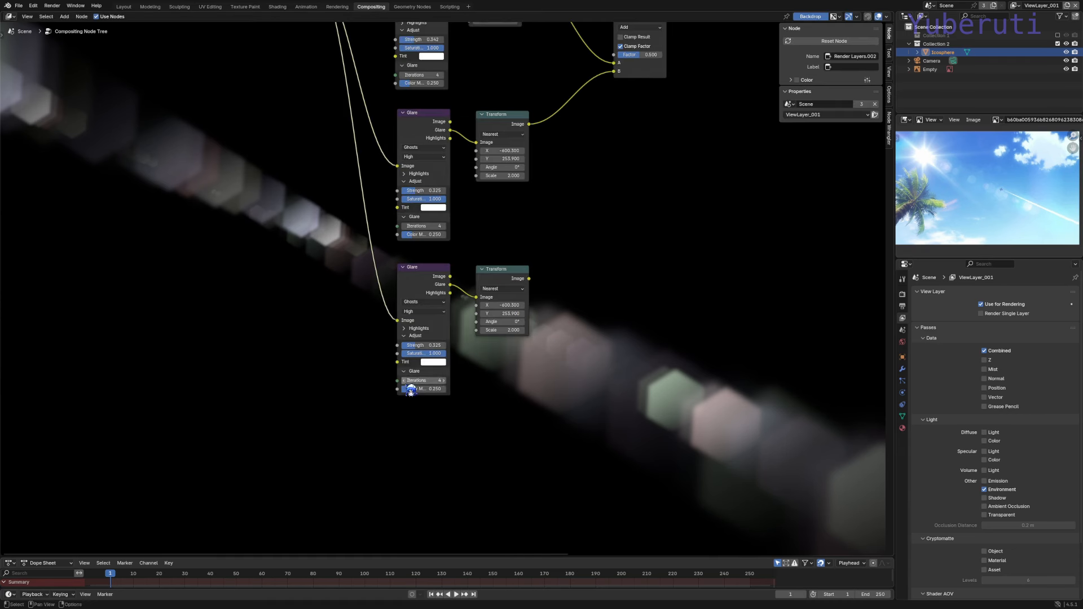
Set the copied Ghosts Glare's Iterations to 3 and its Transform, sent to the Viewer, to Scale 2.300, X -732.9 and Y 351.1
left_click(405, 381)
left_click(499, 272, "ctrl+shift")
left_click(523, 330)
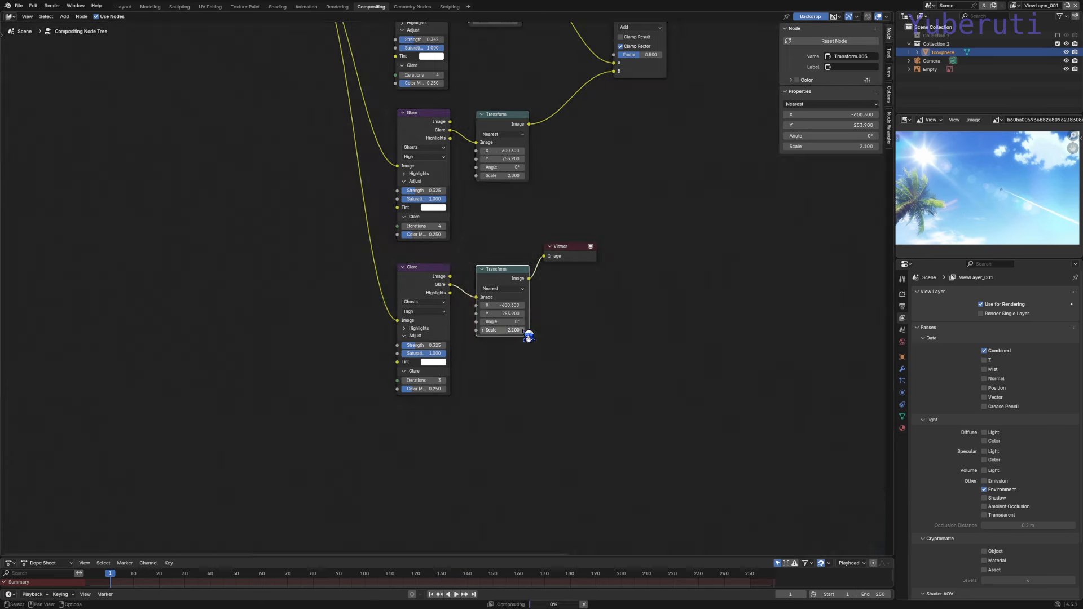
left_click(523, 330)
left_click(523, 330)
left_click(484, 330)
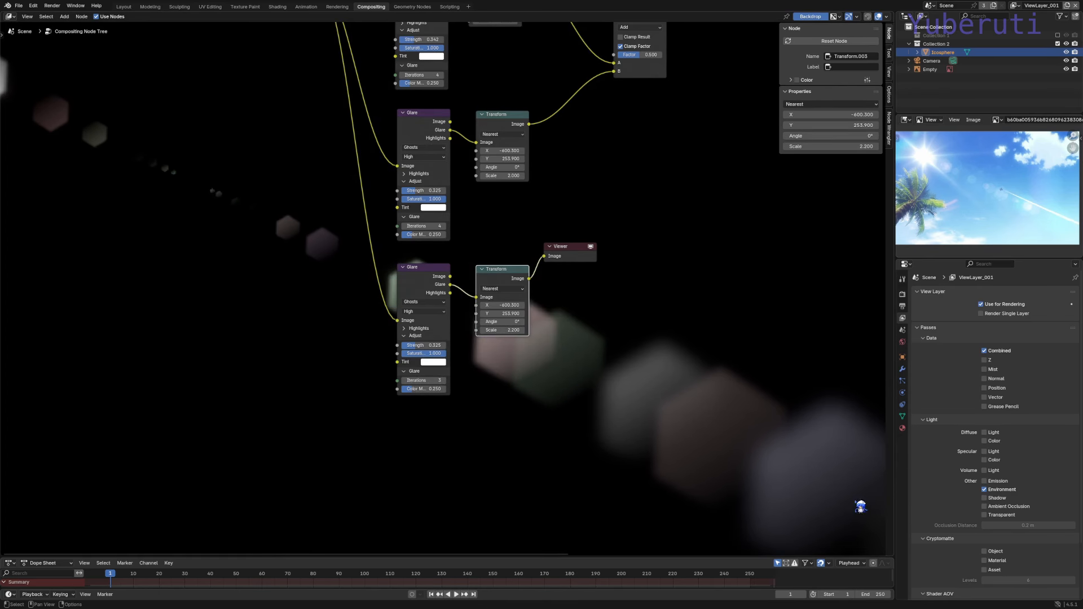
left_click(523, 330)
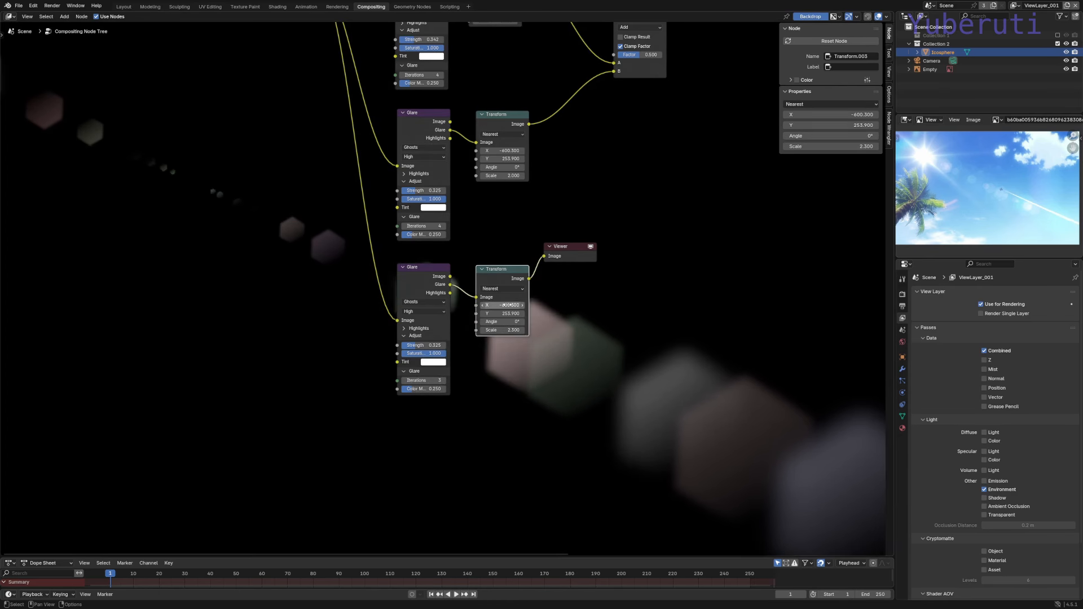
left_click_drag(508, 305, 558, 314)
Duplicate the ghosts' Add mix node to combine its result with the third Transform, and send the new mix to the Viewer
scroll(669, 280, "down", 4)
middle_click_drag(670, 280, 556, 376)
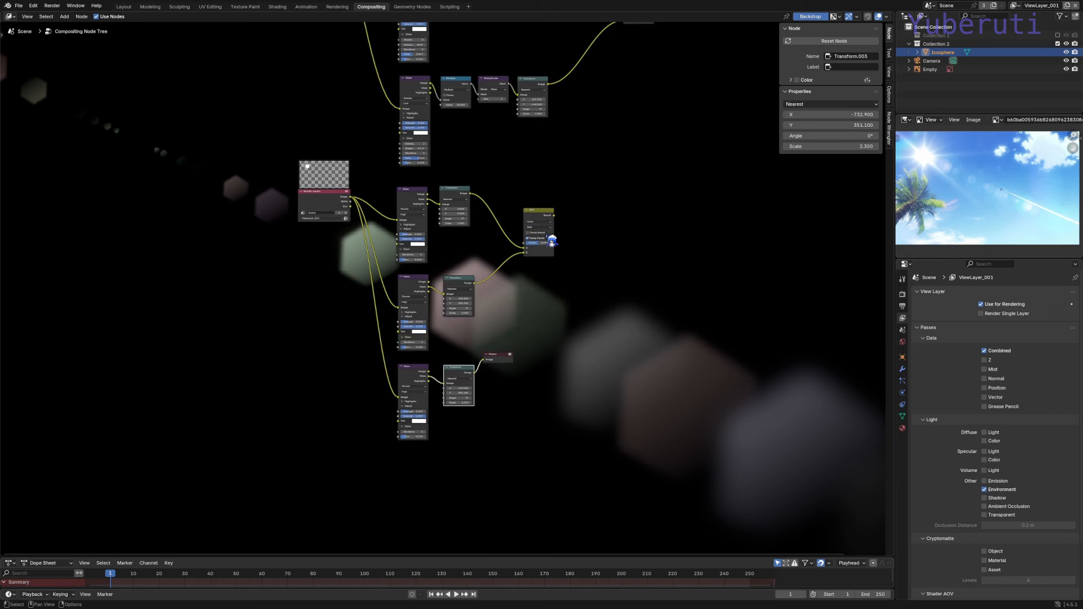
left_click(551, 225)
key("shift+d")
left_click(599, 294)
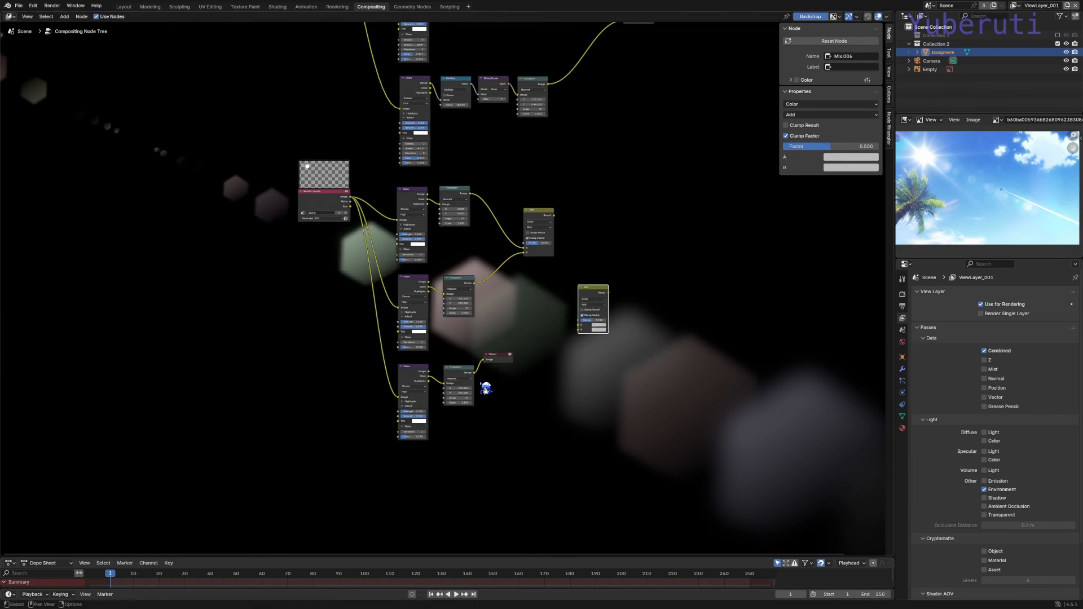
left_click_drag(477, 374, 579, 330)
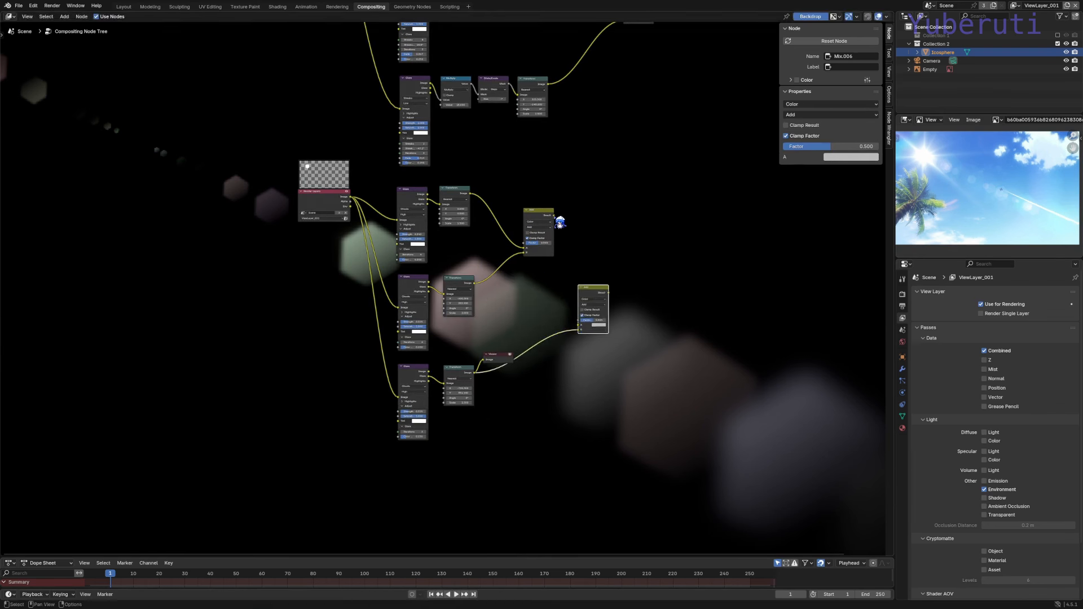
left_click_drag(556, 218, 612, 246)
left_click(601, 296, "ctrl+shift")
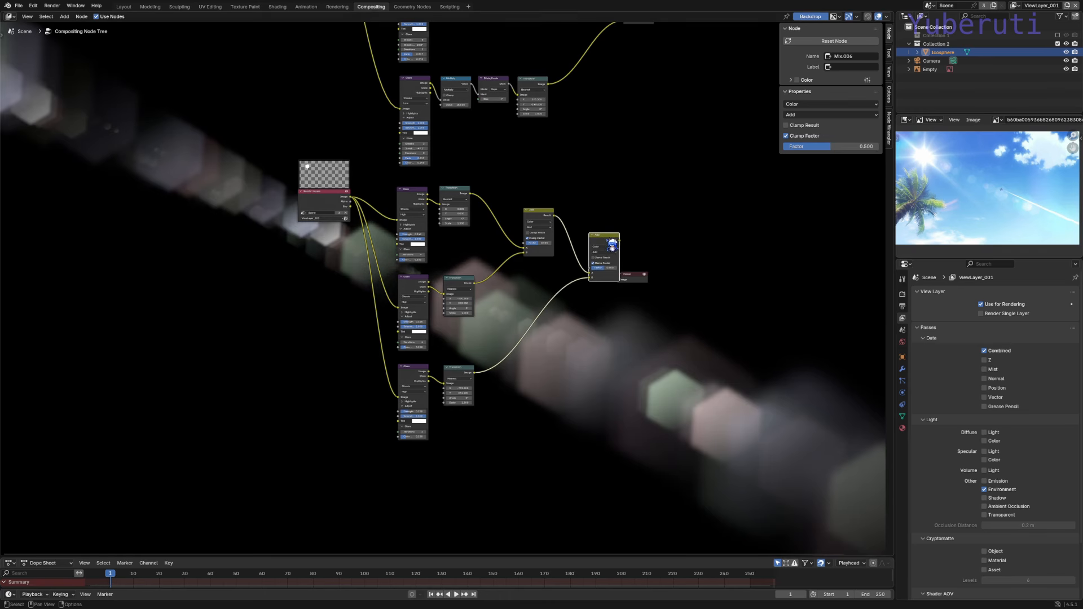
Lower the third Ghosts Glare's Strength to 0.175 and move the Viewer node clear of the second ghost Add node
scroll(444, 439, "up", 4)
left_click_drag(413, 411, 385, 379)
scroll(385, 379, "down", 7)
middle_click_drag(621, 237, 512, 397)
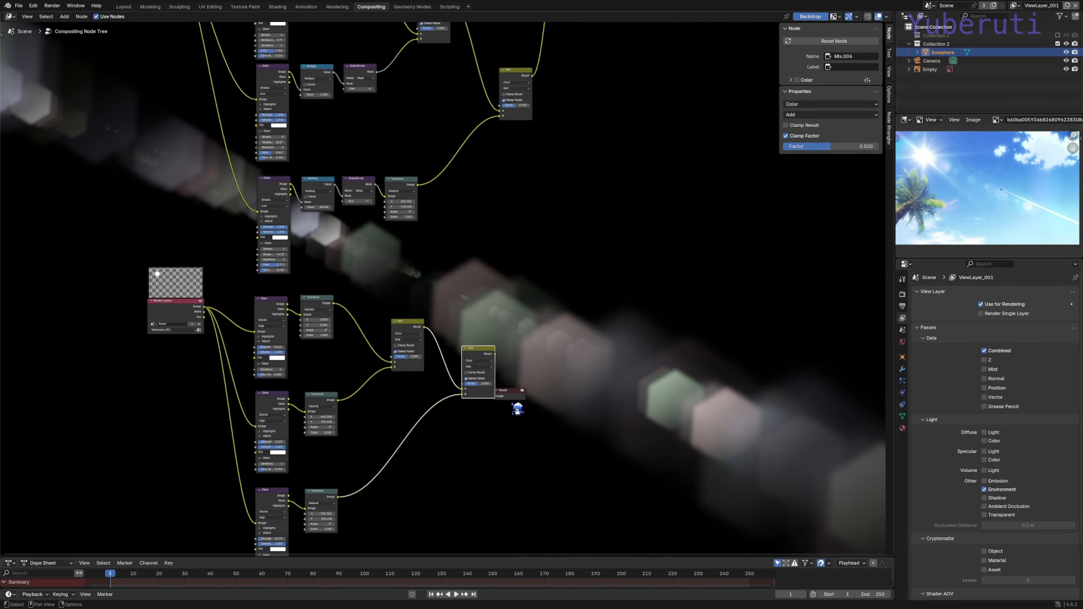
left_click_drag(513, 397, 589, 380)
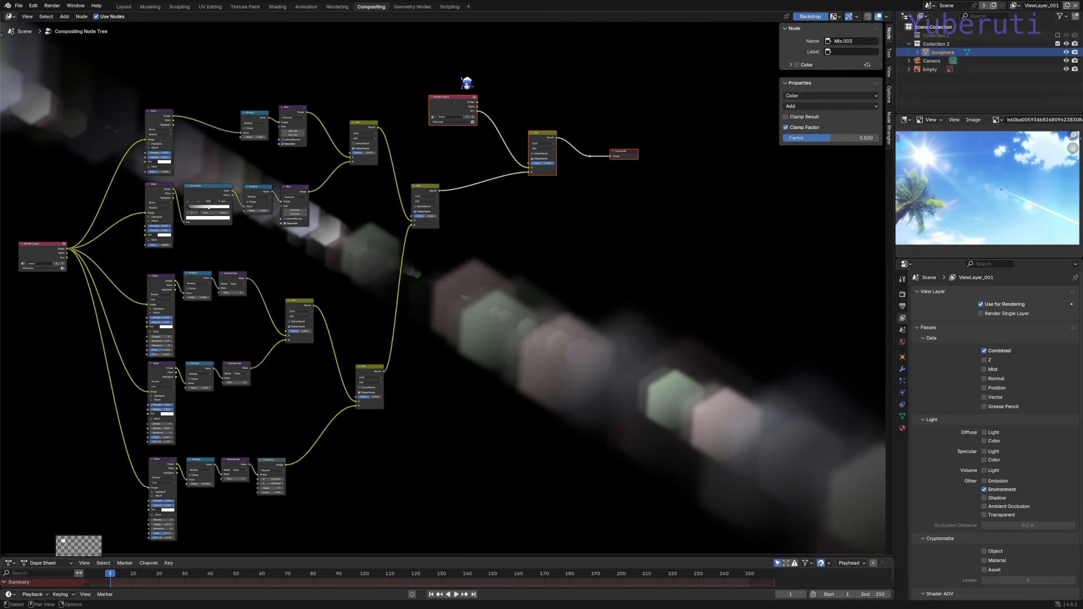
Insert a duplicated Add mix node before the final mix, feed the combined ghosts into its B input, and view the final mix
left_click_drag(466, 101, 611, 105)
left_click(487, 360)
scroll(462, 397, "down", 3)
left_click(433, 236)
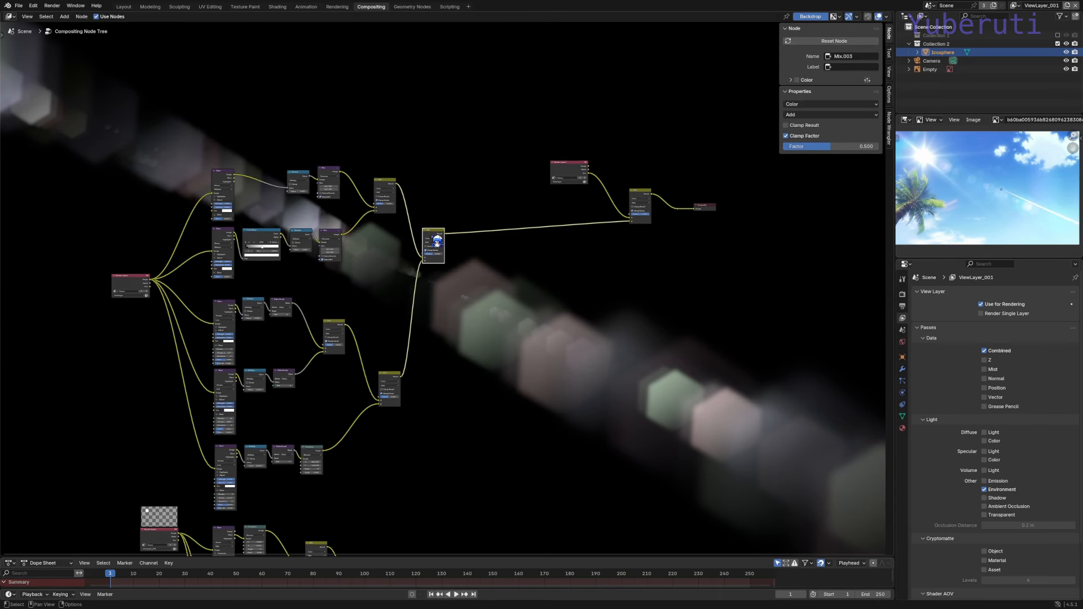
key("shift+d")
left_click(551, 227)
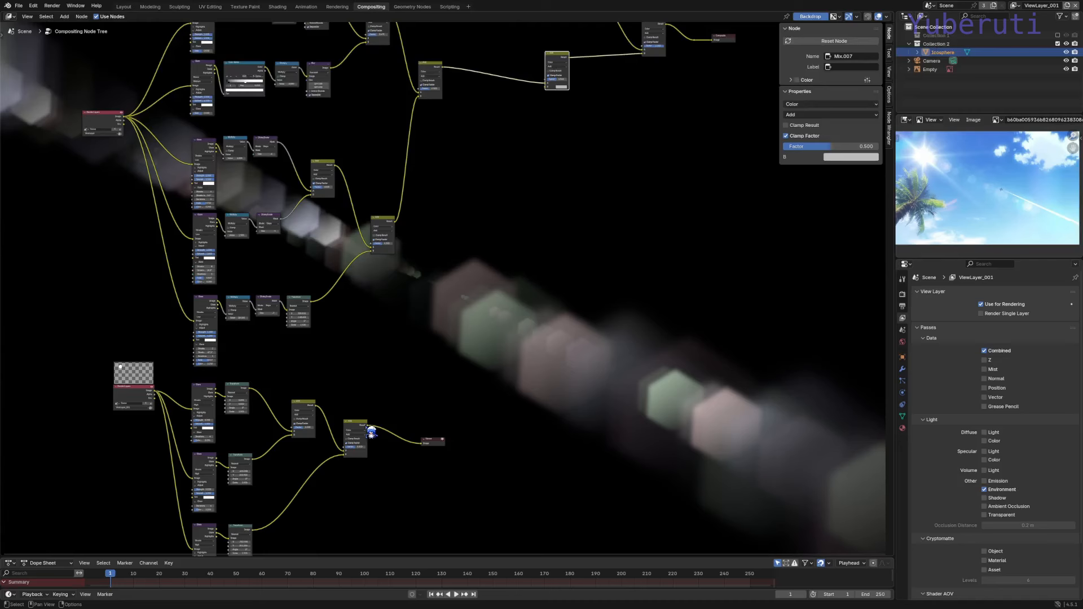
left_click_drag(367, 425, 545, 87)
middle_click_drag(594, 121, 546, 329)
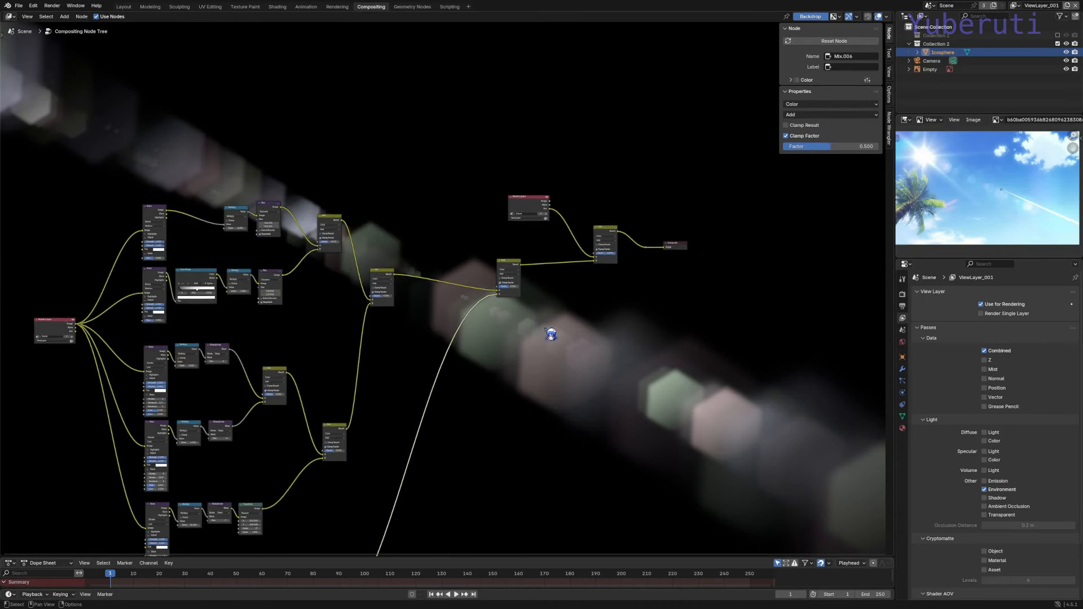
left_click(608, 236, "ctrl+shift")
Raise the Strength of all three Ghosts Glares, setting the first to 0.458 and the second to 0.500
scroll(502, 353, "down", 1)
middle_click_drag(501, 353, 397, 214)
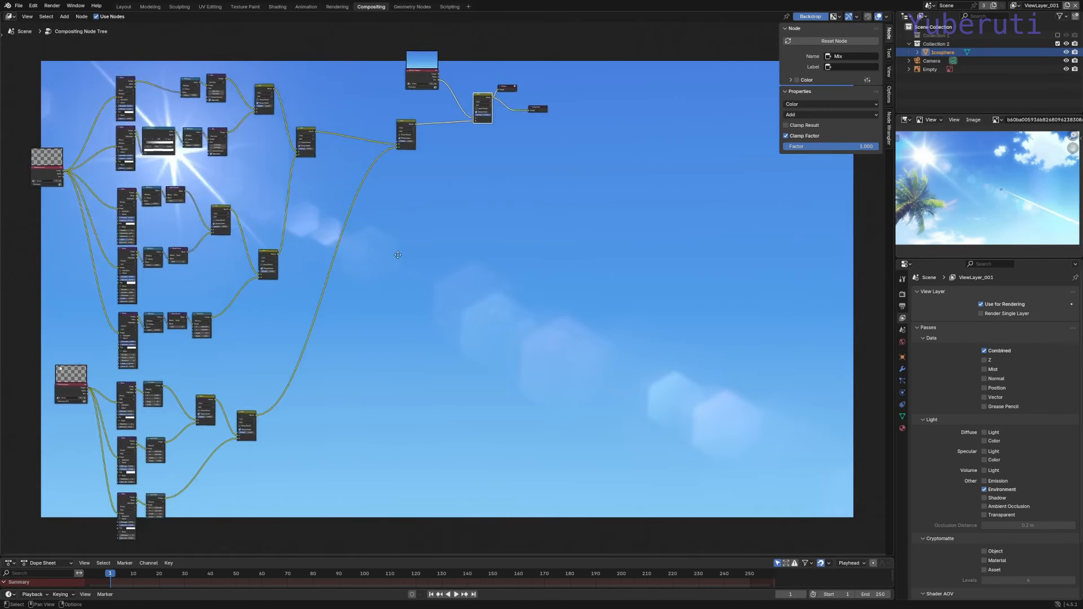
middle_click_drag(158, 490, 499, 350)
scroll(501, 316, "up", 12)
middle_click_drag(431, 401, 423, 426)
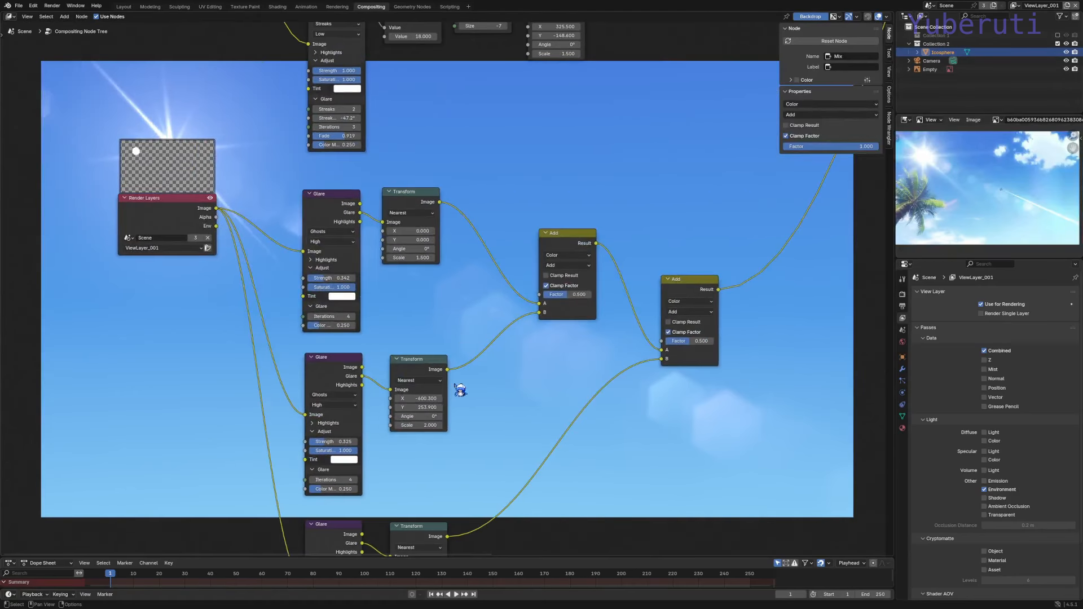
middle_click_drag(361, 443, 395, 292)
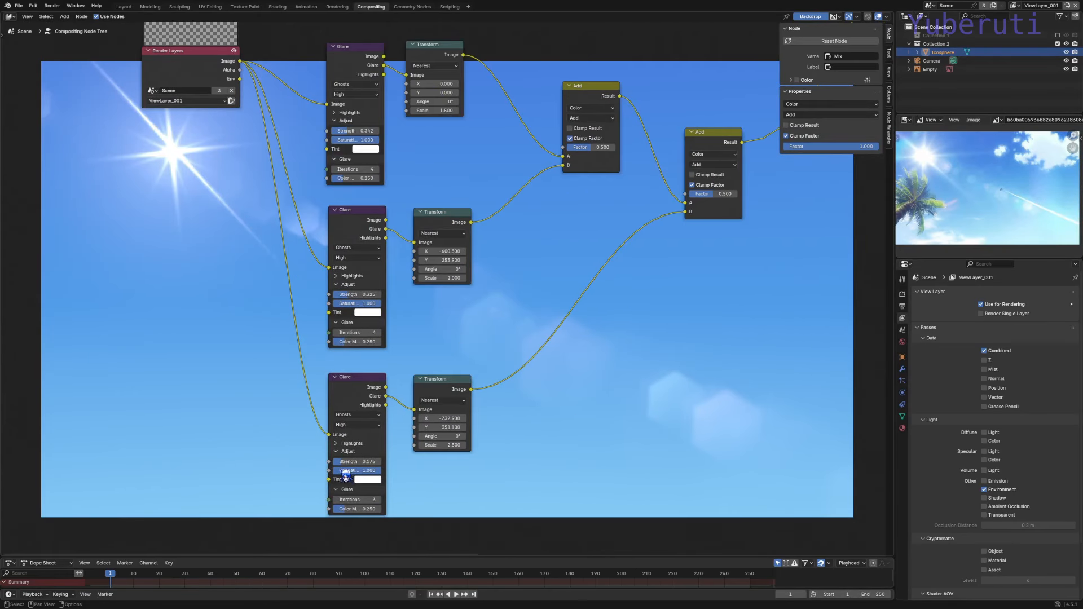
left_click_drag(350, 461, 372, 461)
mouse_move(348, 294)
left_mouse_down()
mouse_move(392, 295)
mouse_move(370, 295)
left_mouse_up()
middle_click_drag(367, 297, 366, 402)
left_click_drag(361, 237, 370, 237)
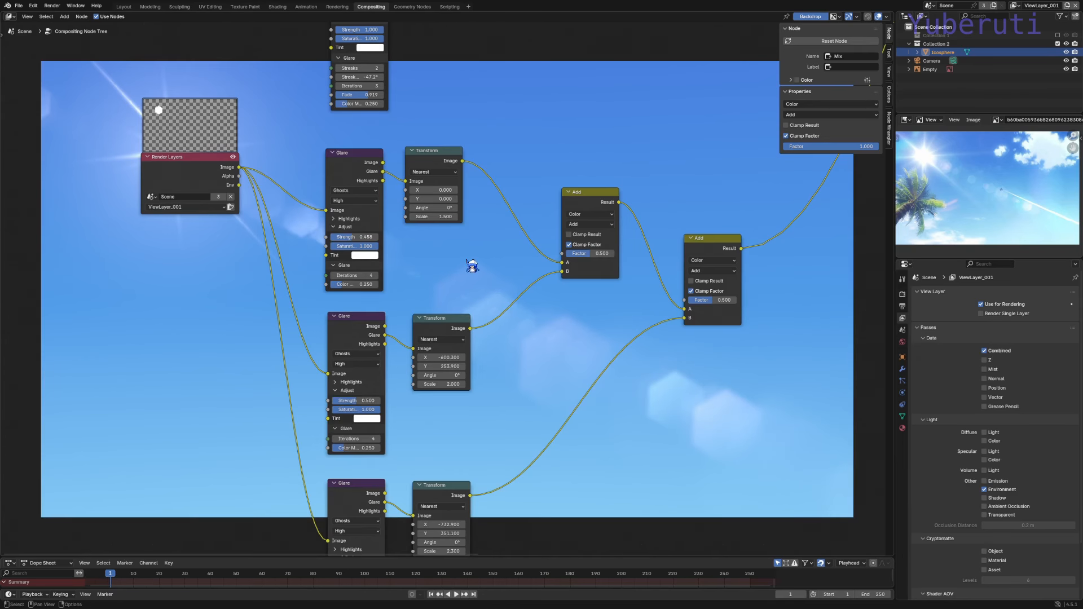
Insert a Transform node after the Add node that joins the sun glares with the ghosts, and set its Scale to 0.800
scroll(502, 295, "down", 12)
middle_click_drag(569, 225, 684, 261)
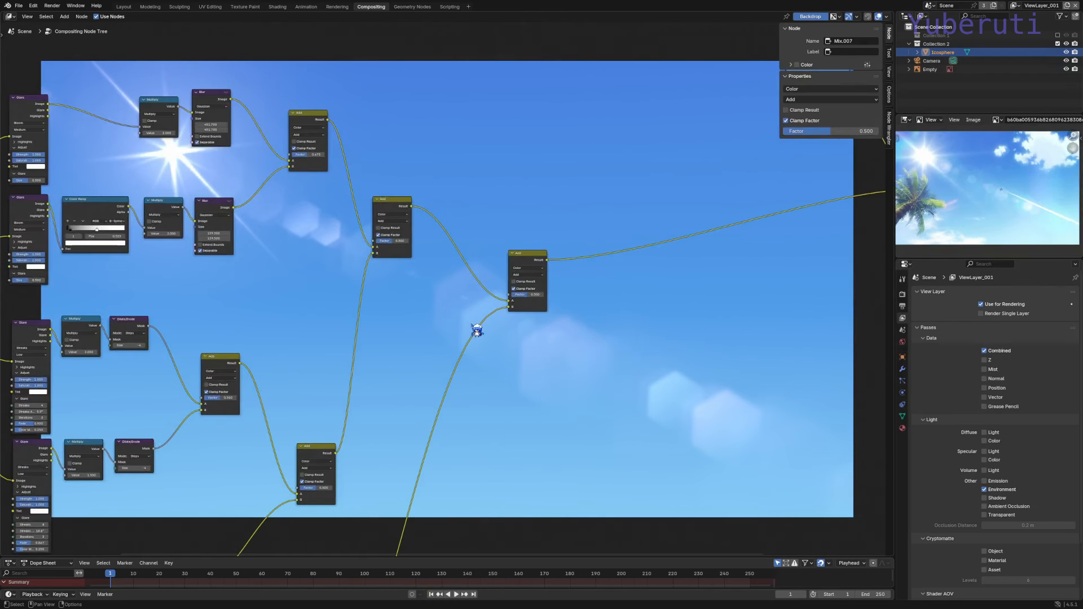
middle_click_drag(305, 259, 395, 344)
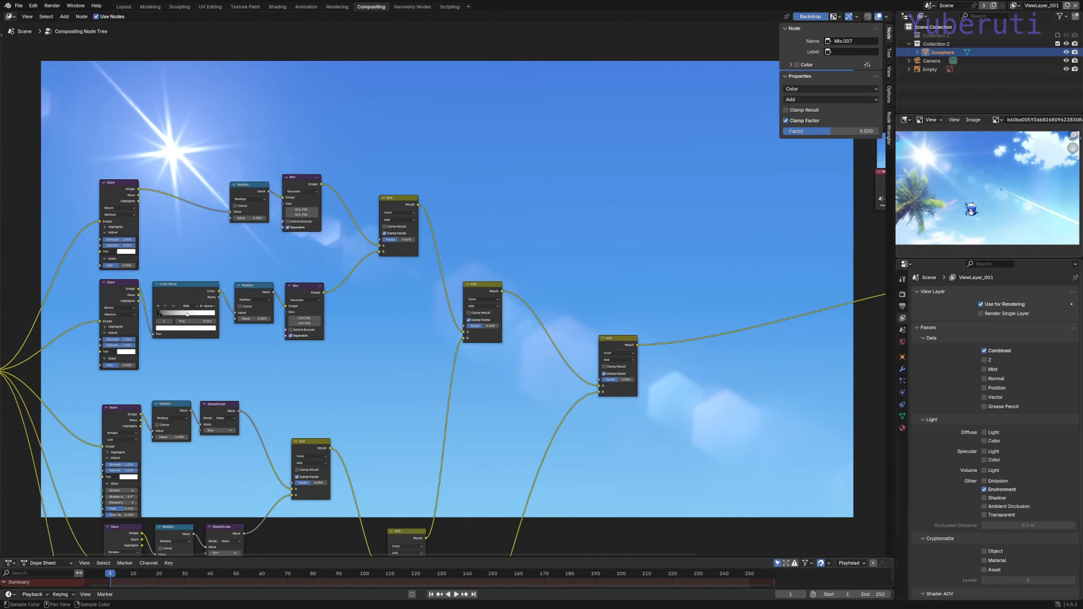
scroll(709, 278, "down", 4)
middle_click_drag(713, 276, 486, 254)
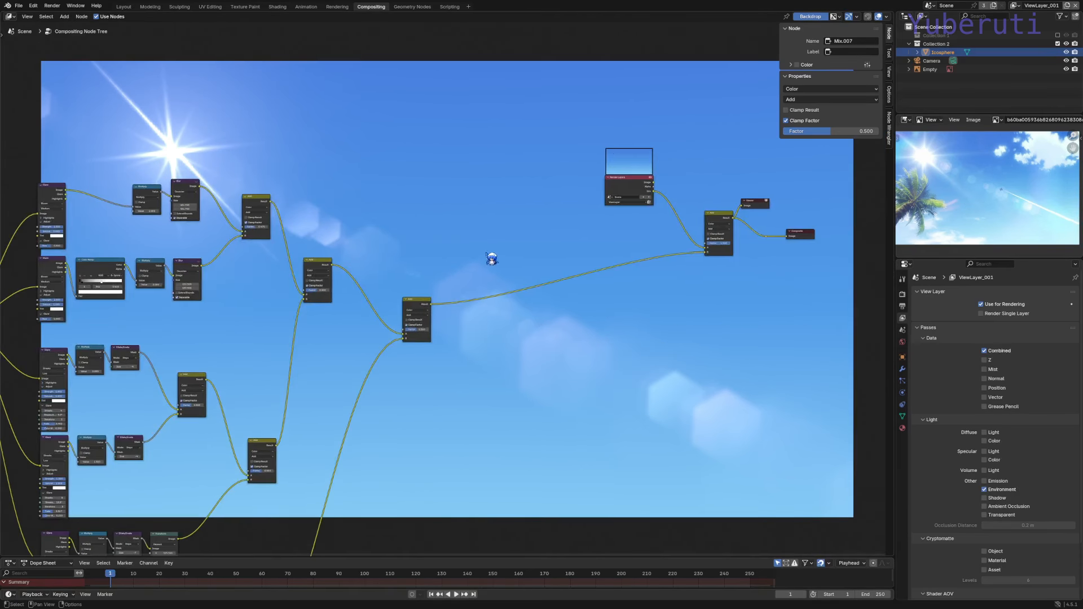
key("shift+a")
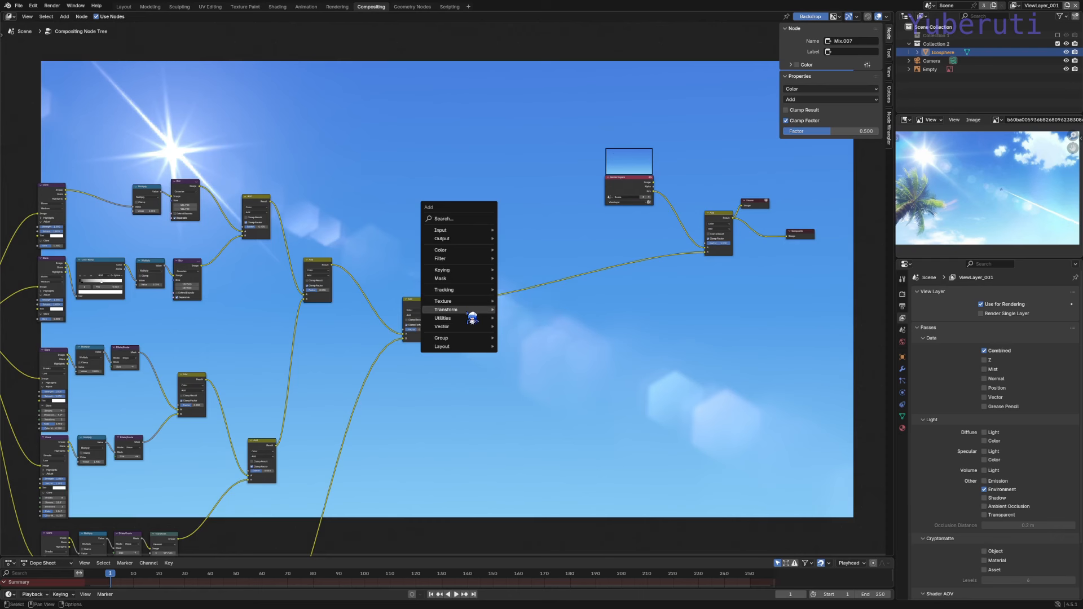
mouse_move(487, 312)
left_click(522, 326)
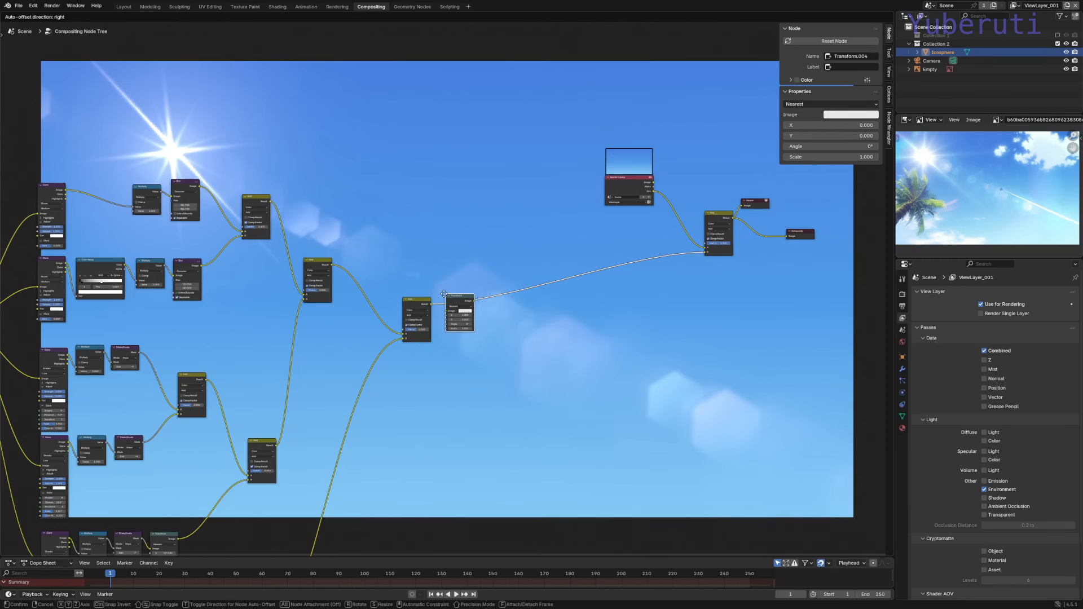
left_click(450, 297)
scroll(478, 301, "up", 4)
left_click_drag(418, 374, 421, 375)
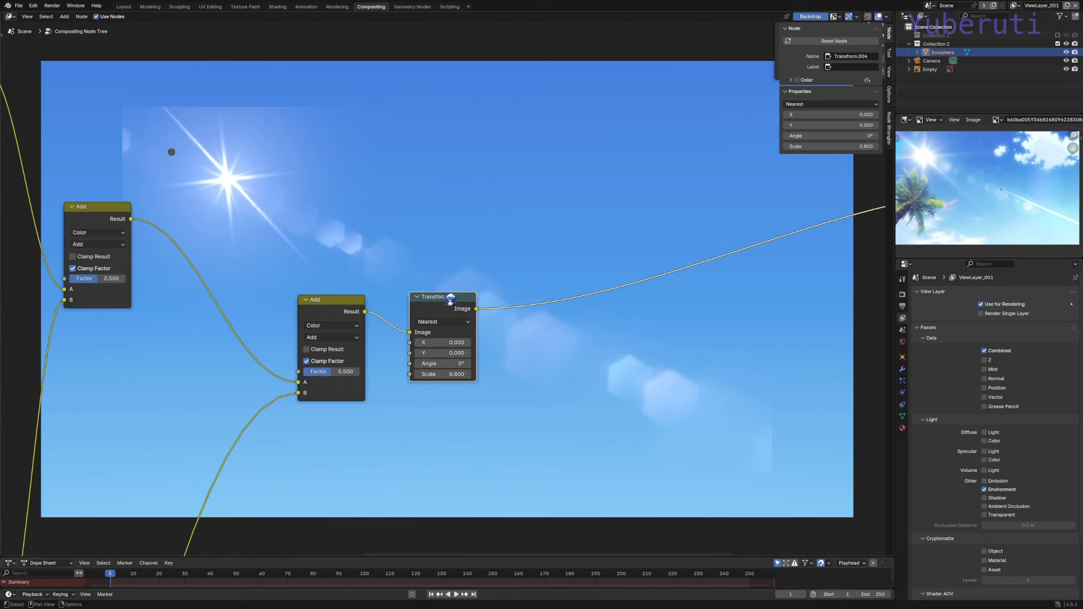
Detach the new Transform node and reinsert it ahead of the joining Add node, on the sun glare link only
left_click_drag(446, 297, 448, 371, "alt")
left_click_drag(319, 304, 586, 300)
left_click_drag(445, 378, 287, 238)
Set the sun glare Transform to Scale 2.000, X 672.8 and Y -325.7, and place the node closer to the preceding Add
scroll(261, 292, "up", 3)
left_click_drag(294, 318, 343, 291)
mouse_move(293, 278)
left_mouse_down()
mouse_move(491, 278)
mouse_move(277, 278)
mouse_move(286, 279)
left_mouse_up()
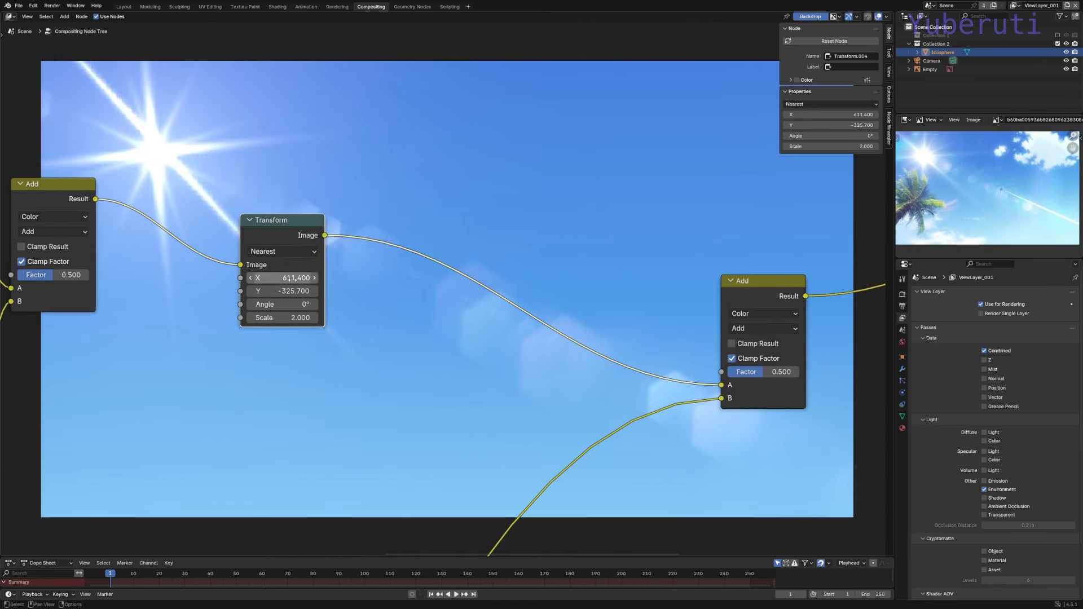
left_click_drag(277, 278, 279, 277)
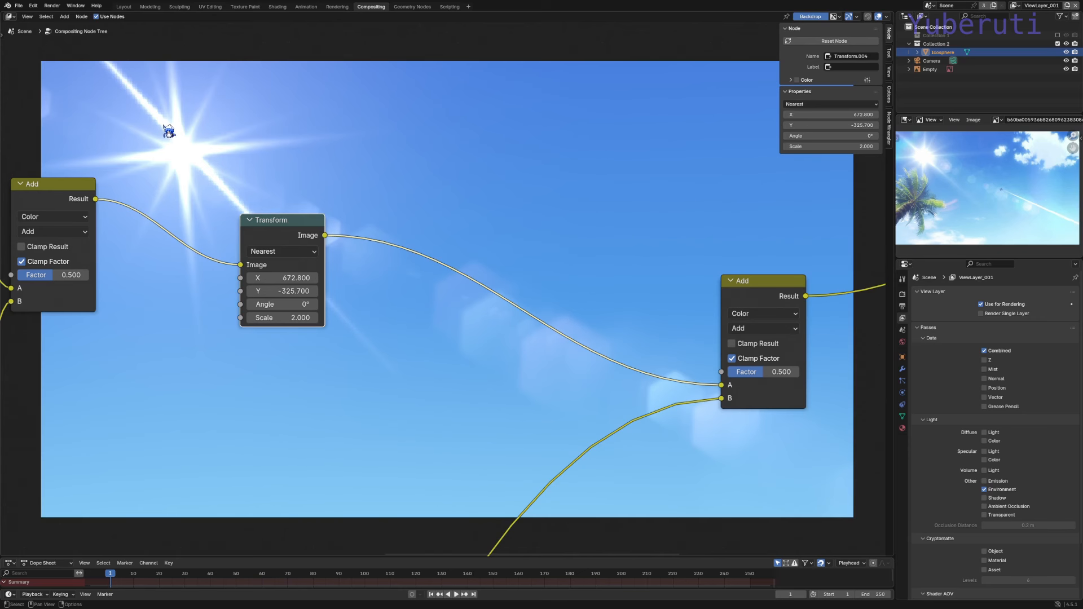
left_click_drag(274, 234, 195, 201)
left_click(508, 237)
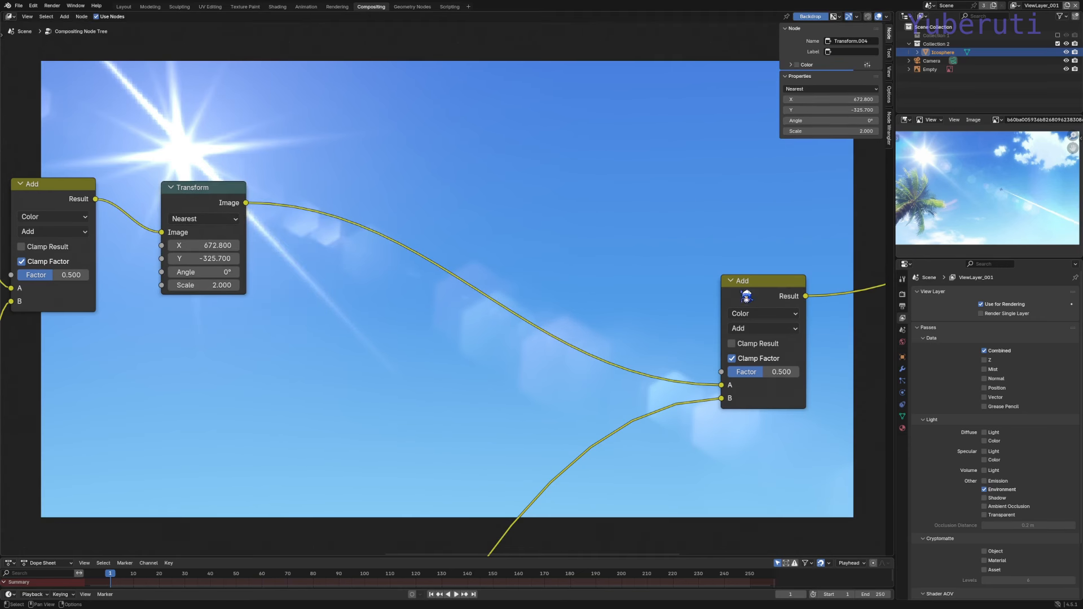
Make room before the joining Add node and insert a Kuwahara filter after the sun glare Transform
scroll(726, 308, "down", 8)
scroll(707, 328, "down", 1)
middle_click_drag(706, 327, 492, 398)
left_click_drag(522, 391, 588, 388)
scroll(381, 370, "up", 1)
key("shift+a")
mouse_move(420, 339)
left_click(497, 416)
left_click(353, 325)
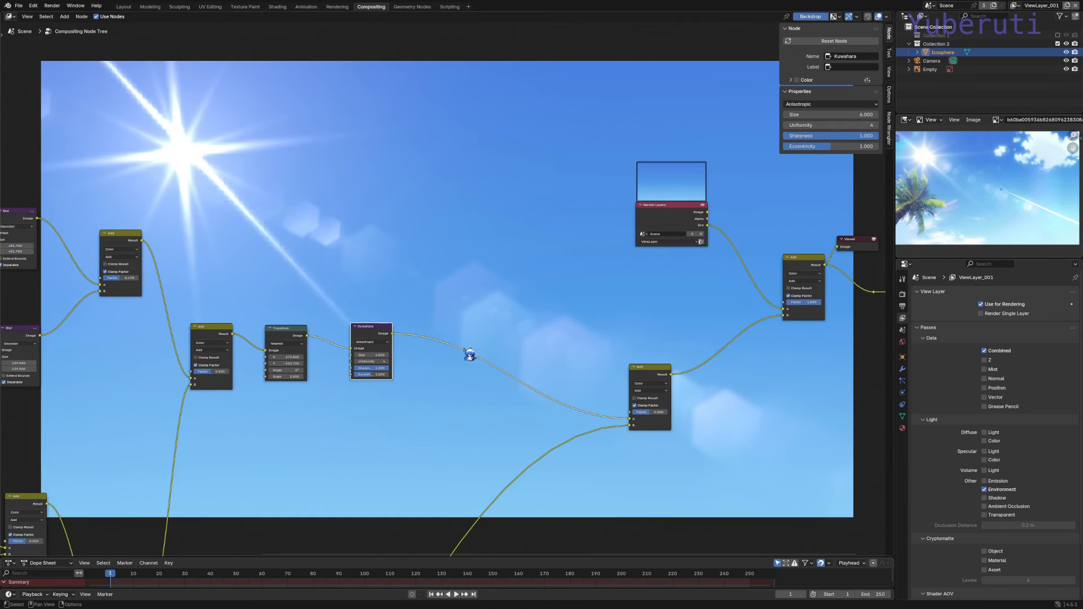
Insert a Blur node after the Kuwahara filter on the sun glare link
key("shift+a")
mouse_move(452, 363)
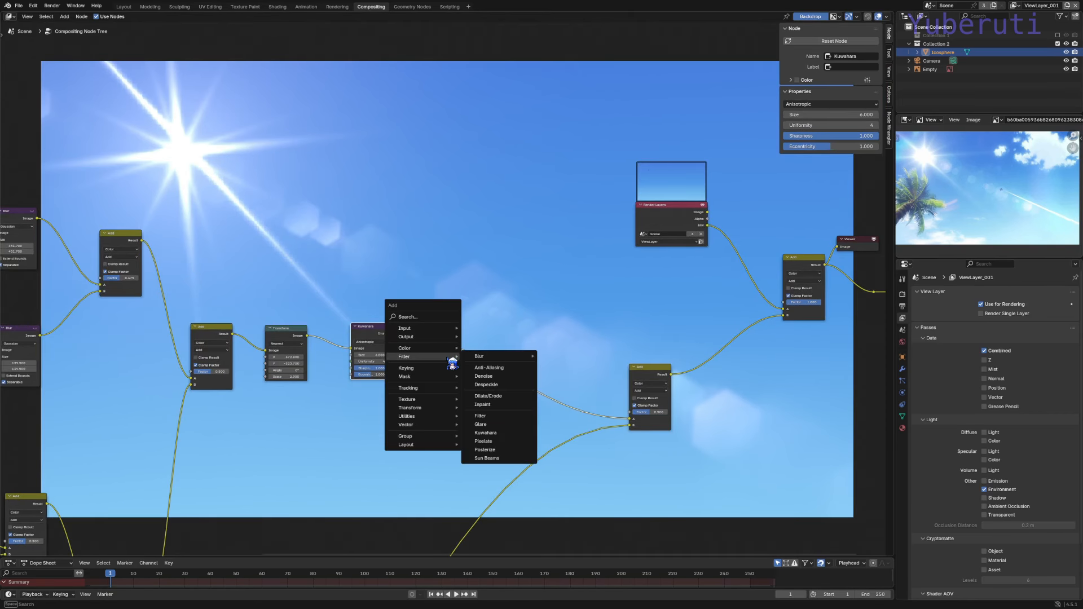
left_click(581, 368)
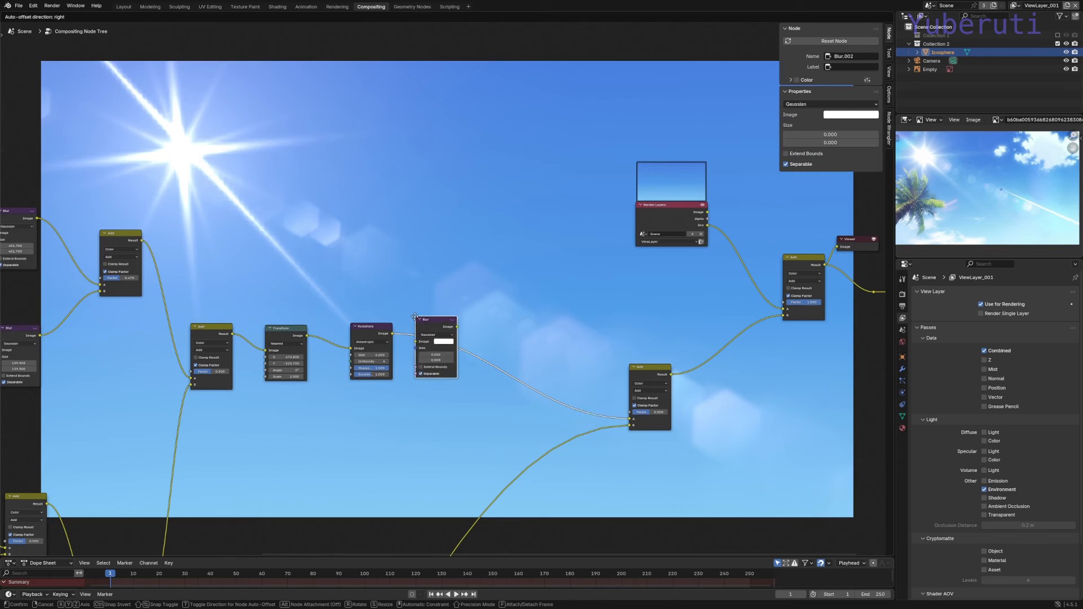
left_click(415, 317)
scroll(421, 369, "up", 4)
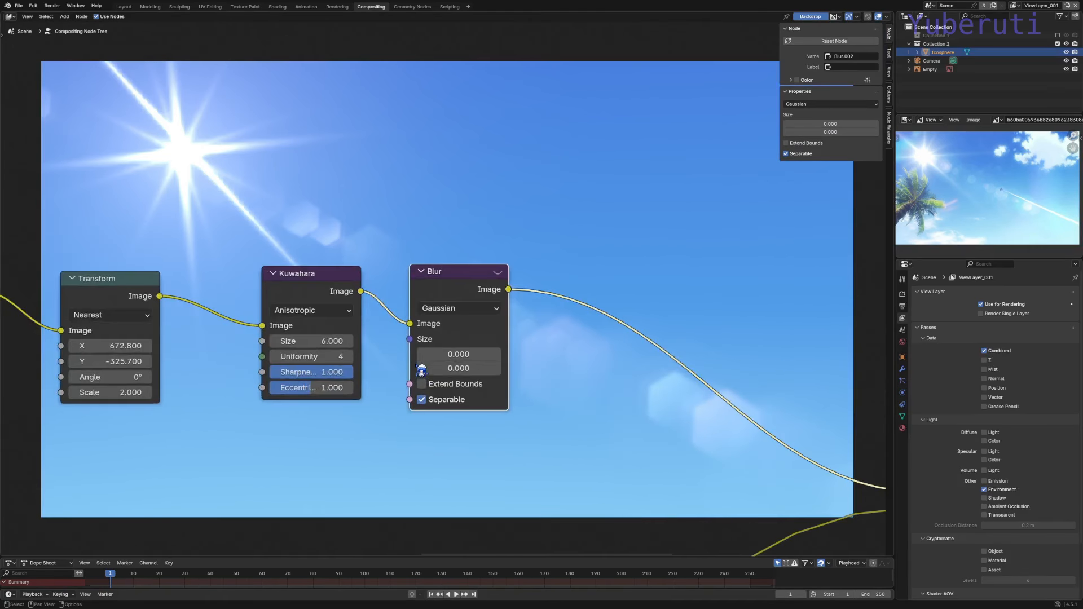
Set the Kuwahara filter to Size 14.800, Uniformity 114, Sharpness 0.525 and Eccentricity 1.233
middle_click_drag(421, 369, 569, 376)
scroll(486, 359, "down", 2)
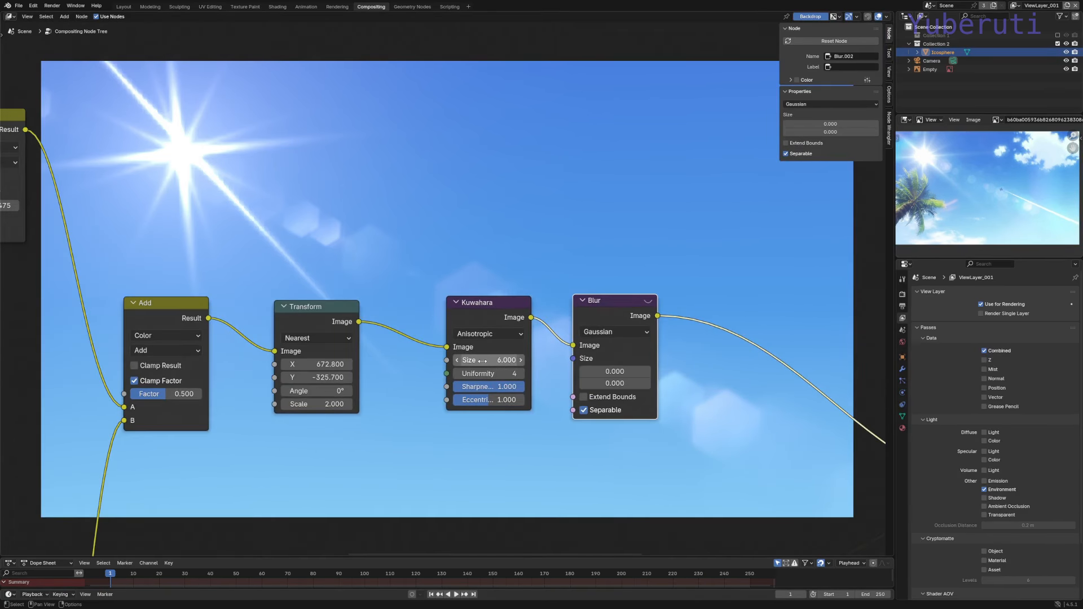
left_click_drag(483, 361, 502, 327)
left_click_drag(485, 312, 476, 314)
left_click_drag(480, 375, 564, 376)
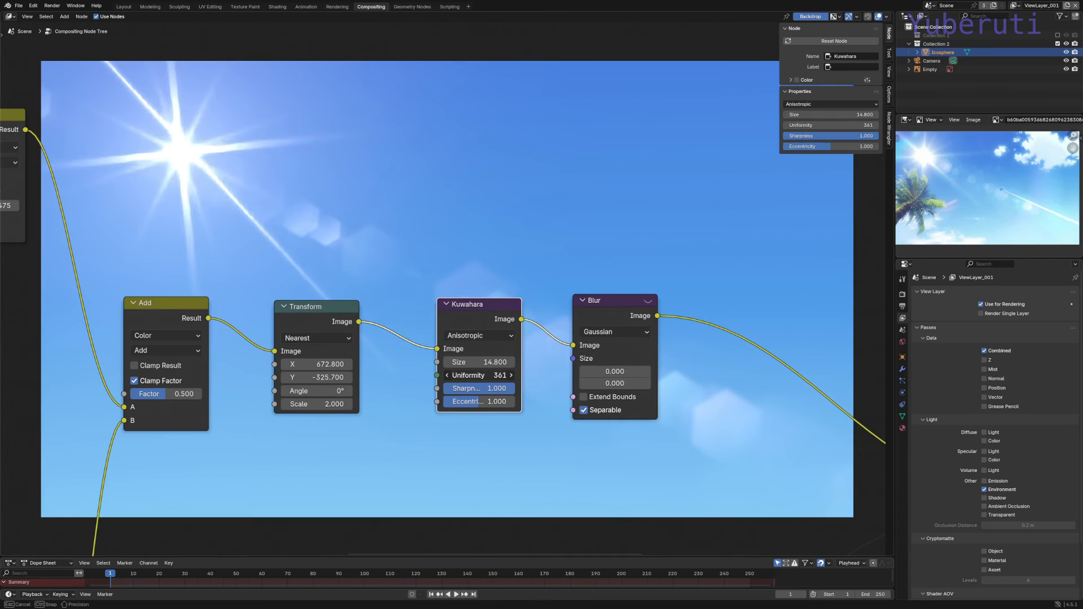
left_click_drag(479, 375, 475, 375)
mouse_move(480, 388)
left_mouse_down()
mouse_move(436, 388)
mouse_move(492, 401)
left_mouse_up()
left_click_drag(479, 309, 454, 310)
Move the new Blur node closer to the Kuwahara filter and set both of its Size values to 17.000
left_click_drag(602, 313, 567, 312)
scroll(598, 366, "down", 3)
middle_click_drag(595, 367, 452, 372)
left_click_drag(441, 373, 471, 382)
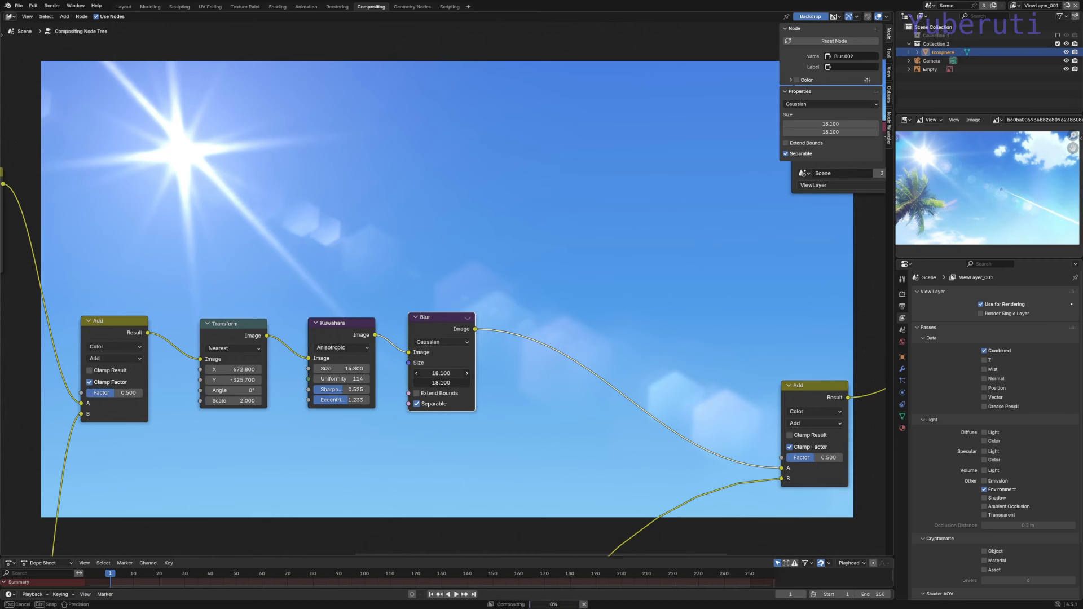
Insert a Dilate/Erode node after the sun glare's new Blur, before the joining Add node
scroll(459, 251, "down", 2)
key("shift+a")
mouse_move(551, 246)
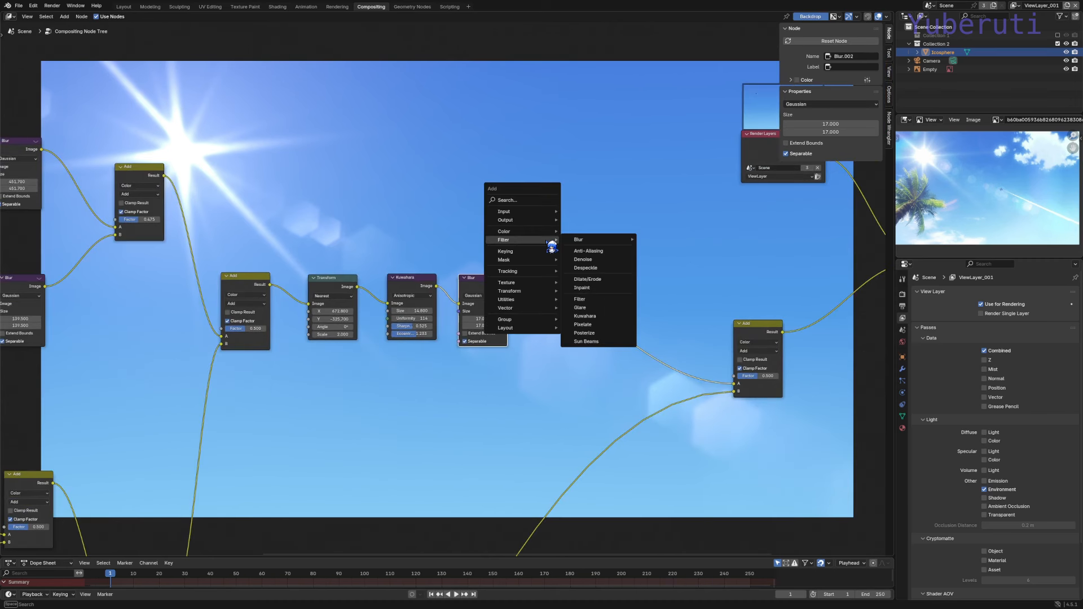
left_click(588, 279)
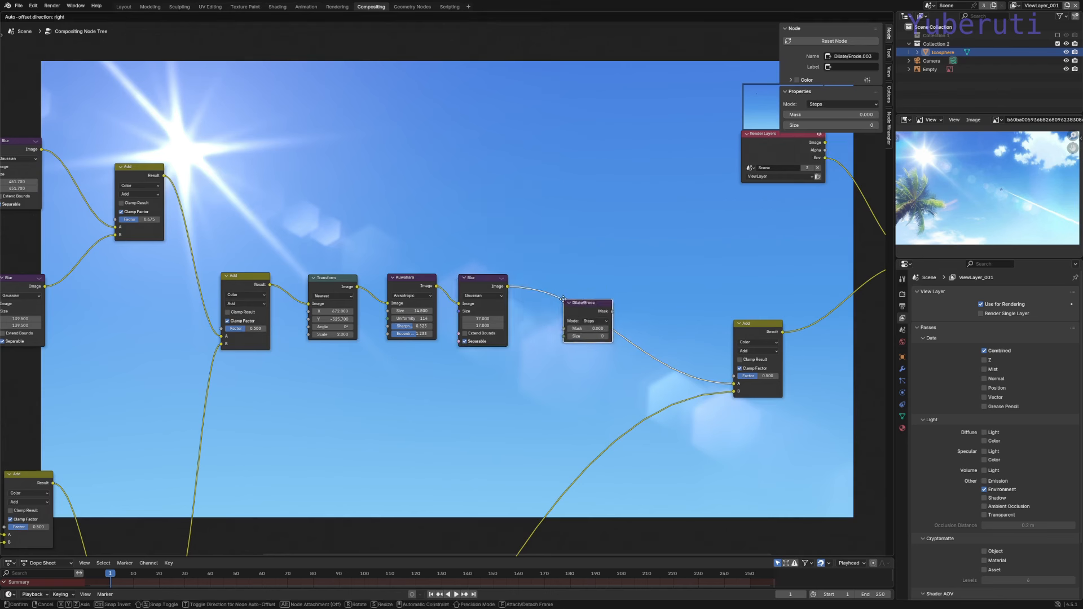
left_click(521, 277)
Set the new Dilate/Erode node's Size to -2 steps
scroll(547, 352, "up", 2)
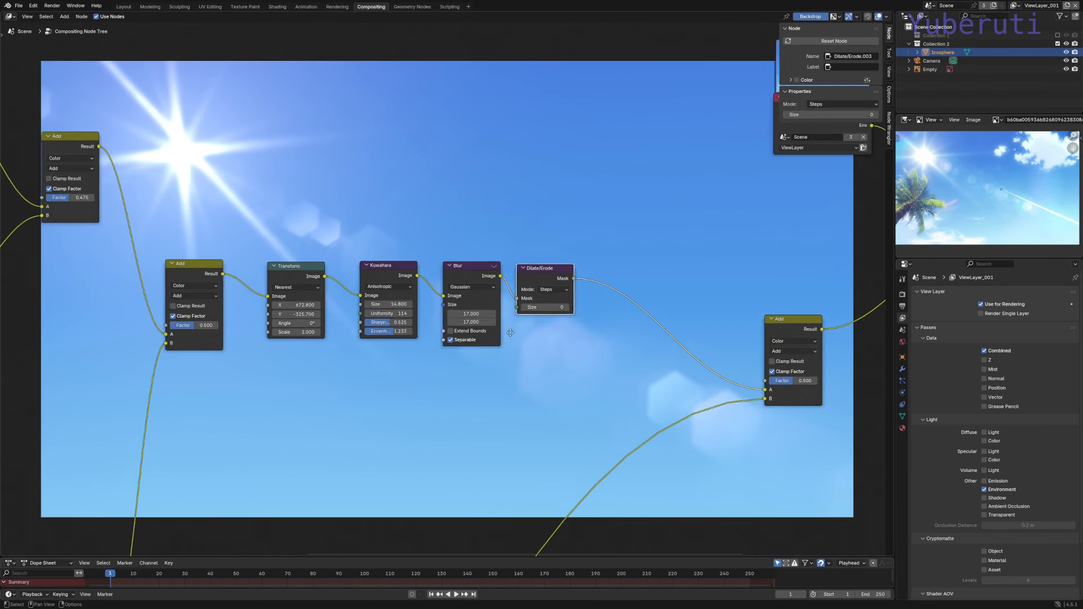
middle_click_drag(473, 294, 439, 330)
scroll(465, 334, "up", 2)
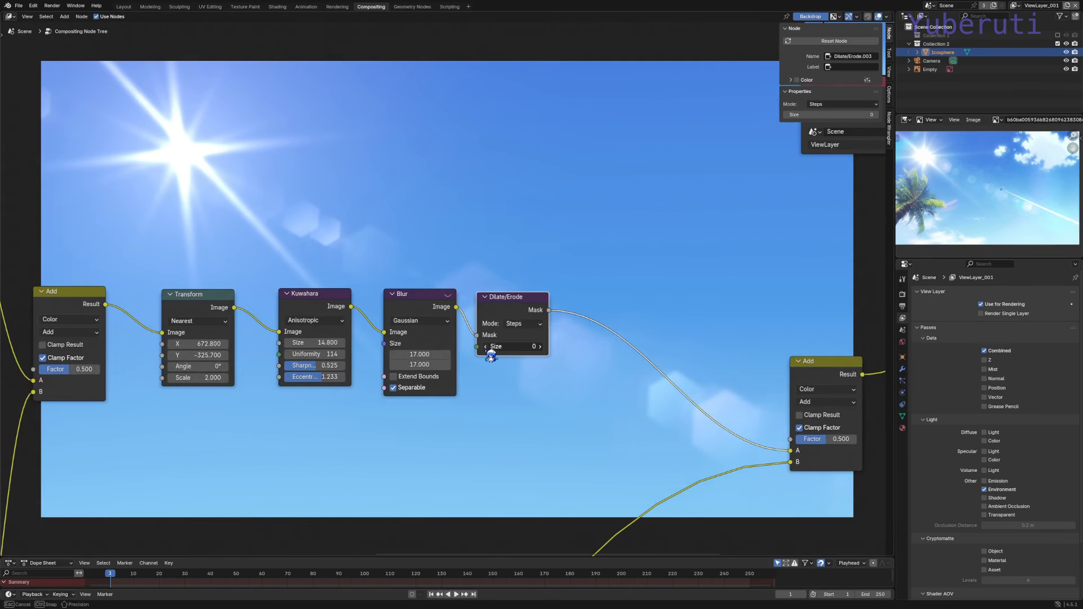
left_click(485, 346)
left_click(485, 346)
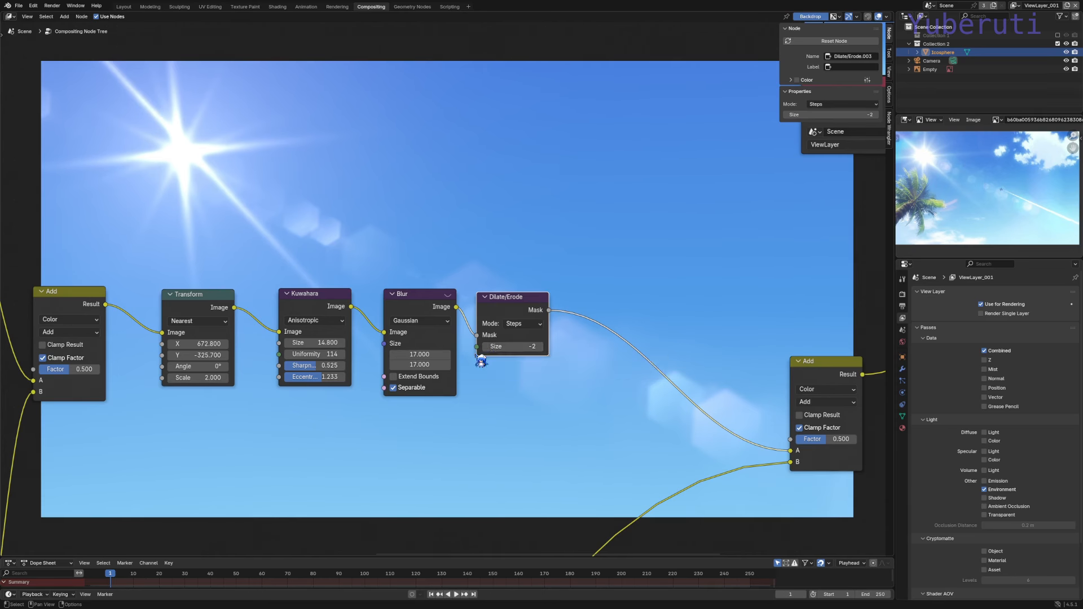
Review the sun glare branches and the whole compositing node tree alongside the reference image
scroll(226, 234, "down", 3)
middle_click_drag(221, 236, 534, 319)
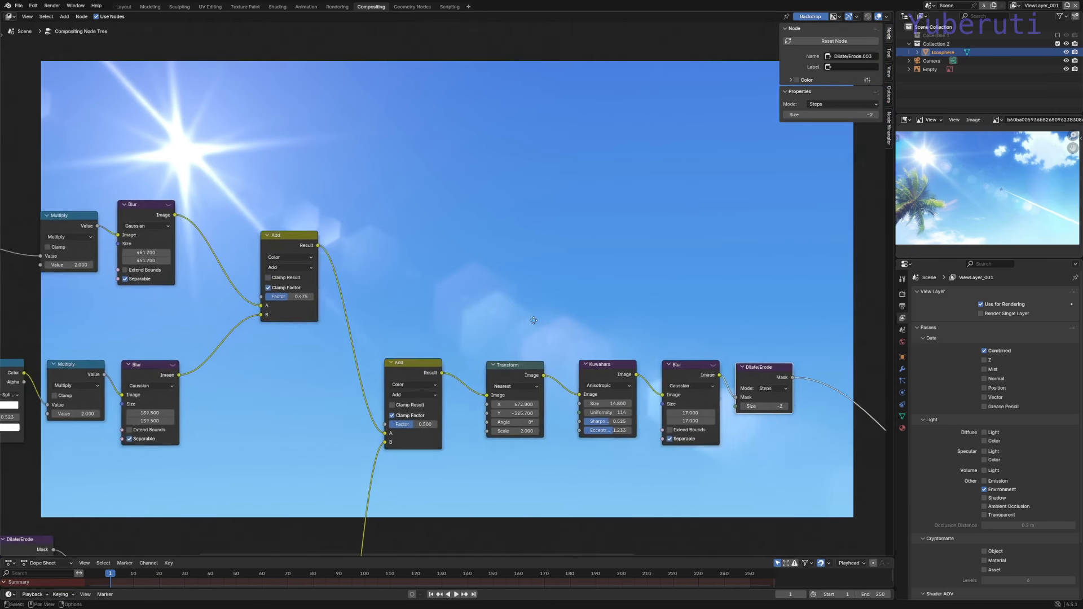
scroll(333, 189, "up", 1)
middle_click_drag(99, 484, 580, 397)
scroll(579, 405, "down", 1)
scroll(572, 429, "down", 5, "shift")
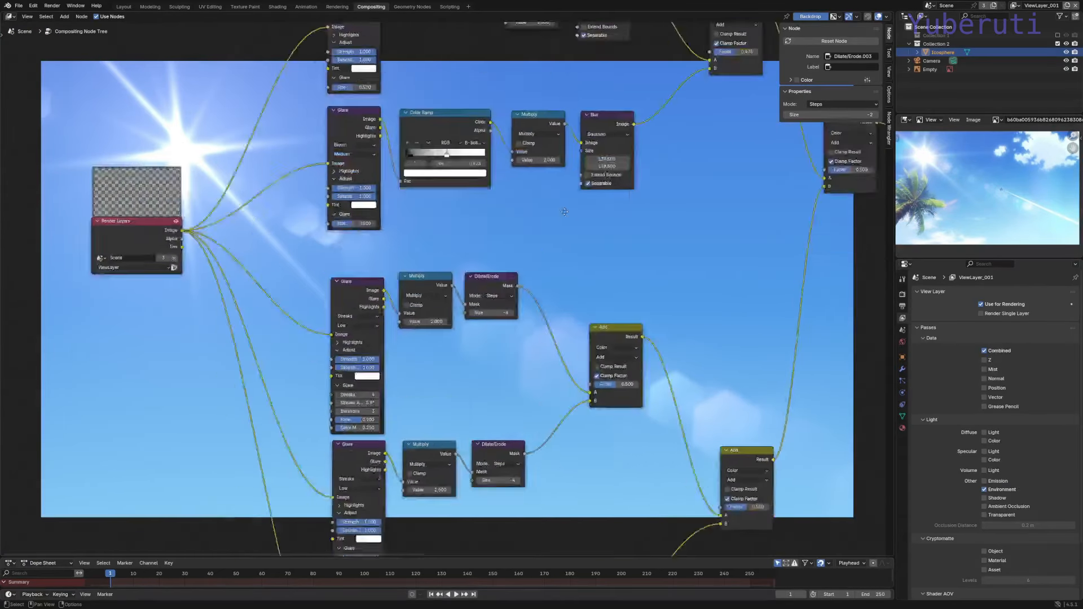
middle_click_drag(529, 446, 538, 215)
left_click_drag(572, 370, 515, 370)
scroll(498, 309, "down", 6)
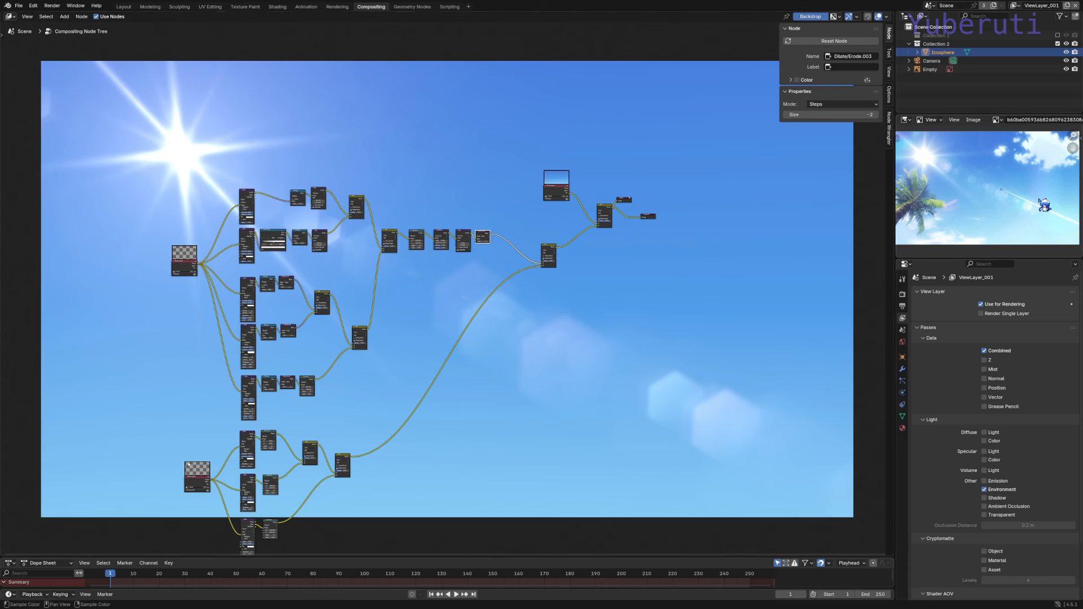
scroll(1061, 186, "up", 3)
scroll(1079, 203, "down", 3)
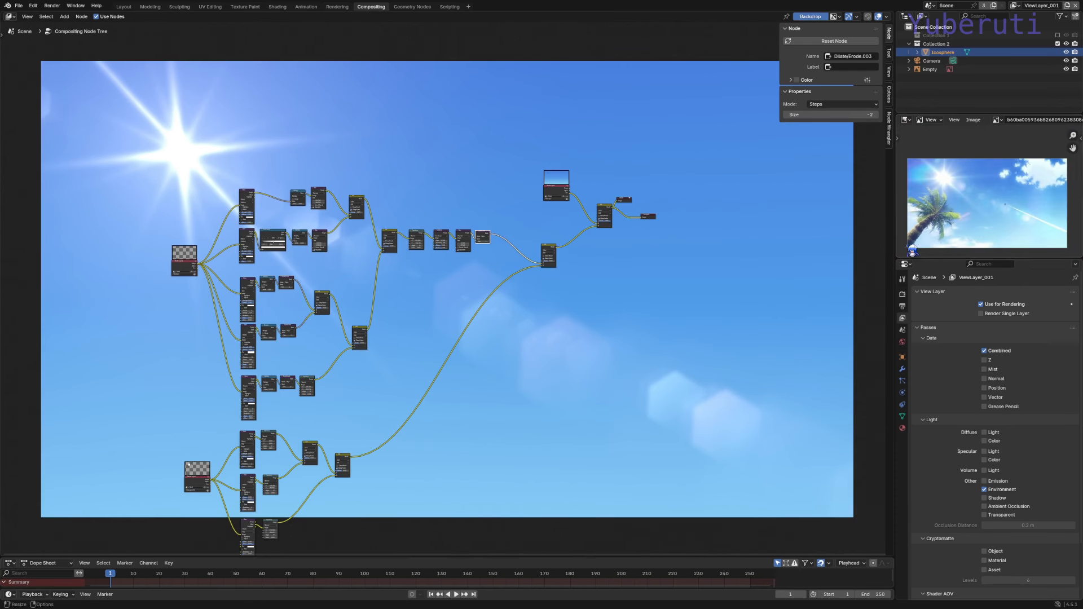
Add an Ellipse Mask node in the empty area below the joining Add node and preview it in the backdrop
left_click(529, 359)
key("shift+a")
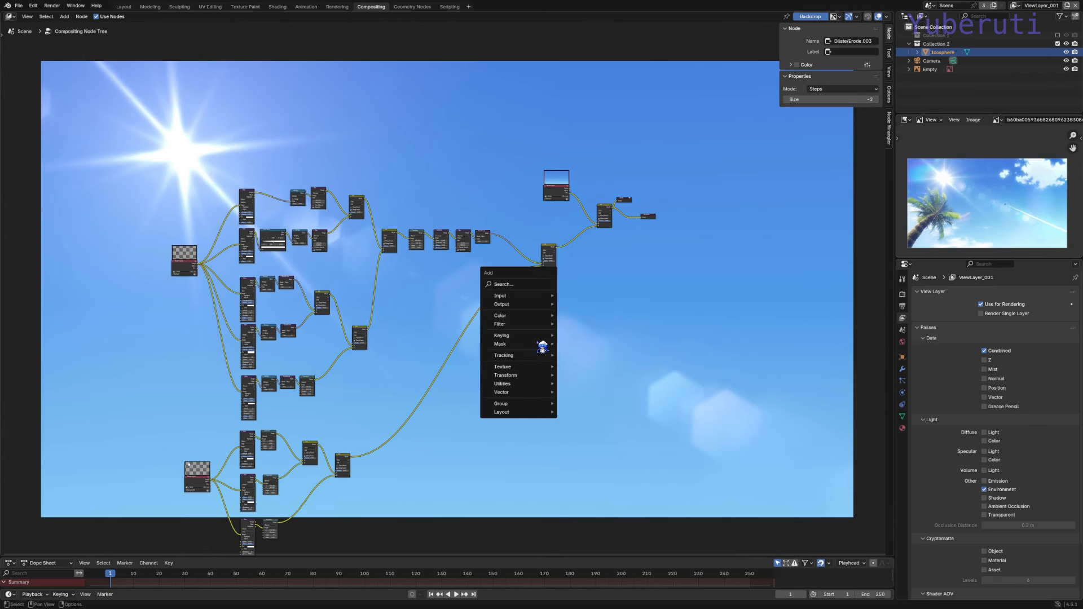
mouse_move(545, 344)
left_click(584, 372)
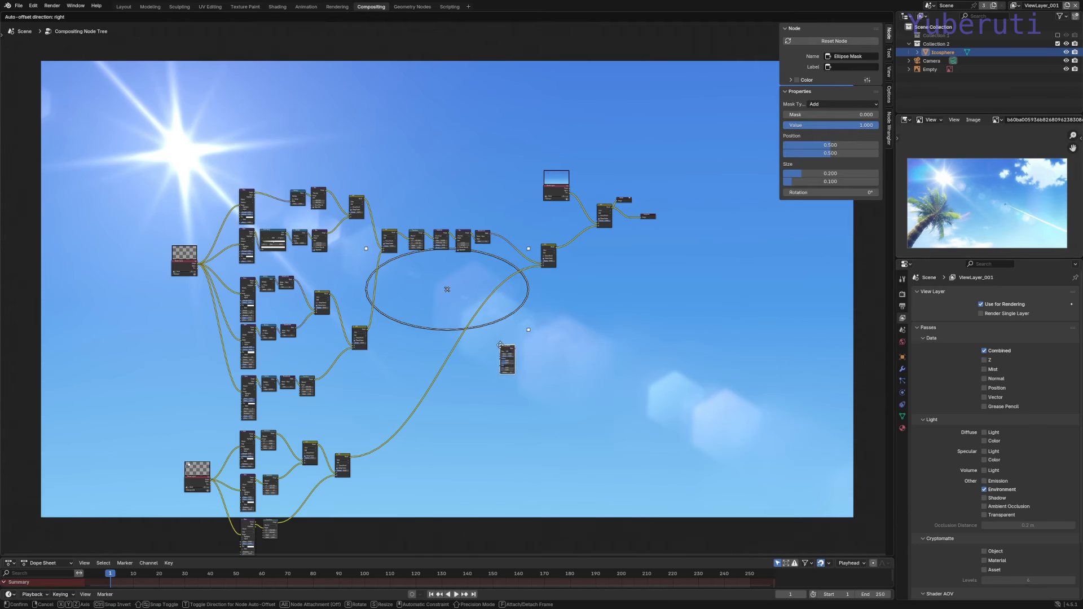
left_click(520, 325)
scroll(520, 324, "up", 2)
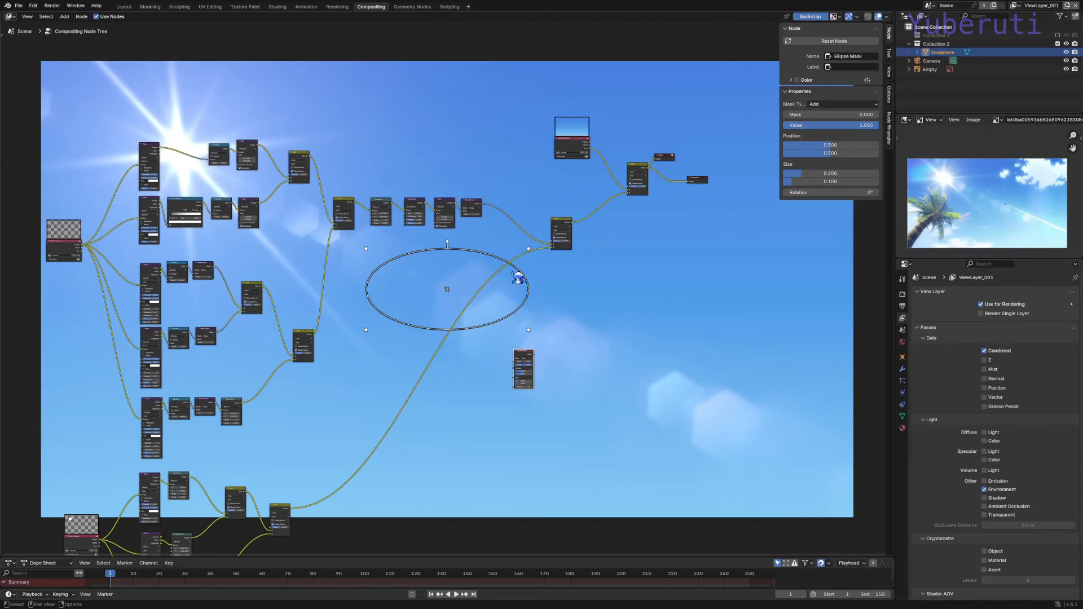
left_click_drag(522, 354, 514, 341)
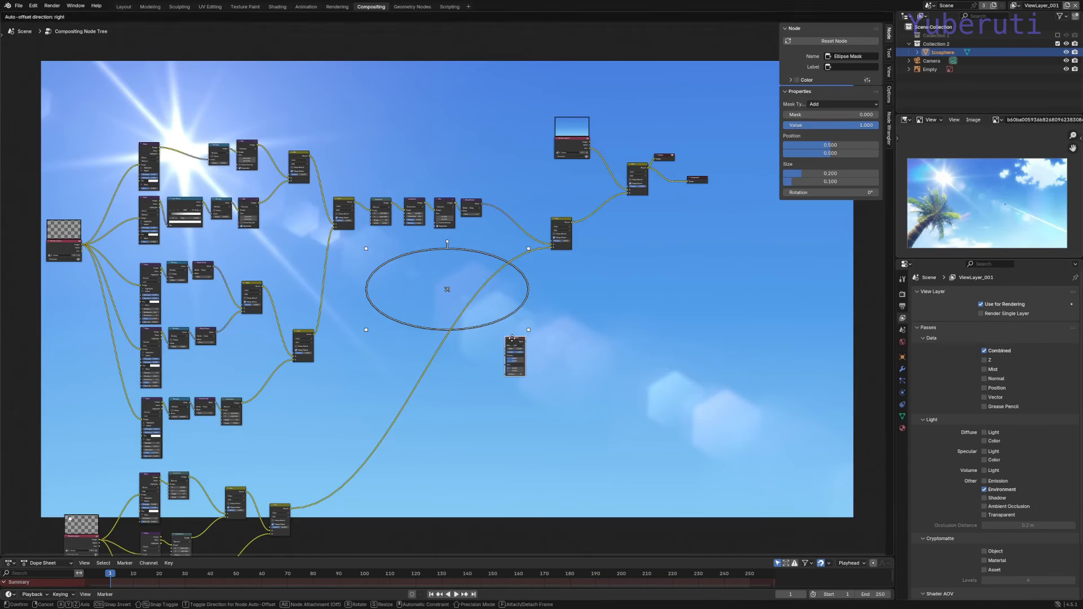
left_click(514, 342, "ctrl+shift")
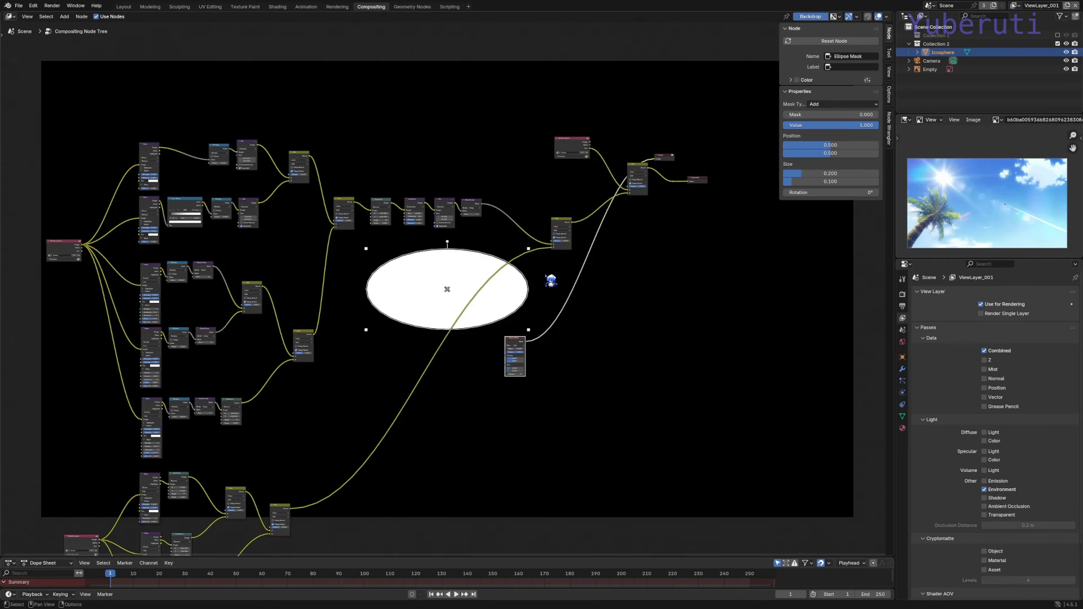
Enlarge the ellipse mask to Size 1.000 by 0.692 and set its horizontal Position to 0.433
scroll(522, 355, "up", 5)
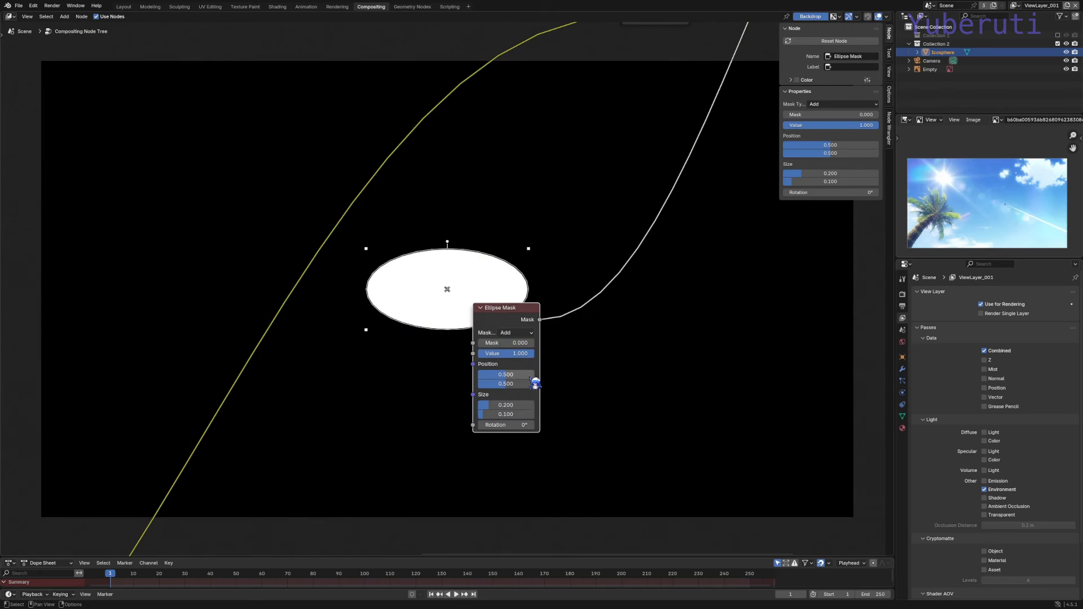
left_click_drag(500, 408, 572, 415)
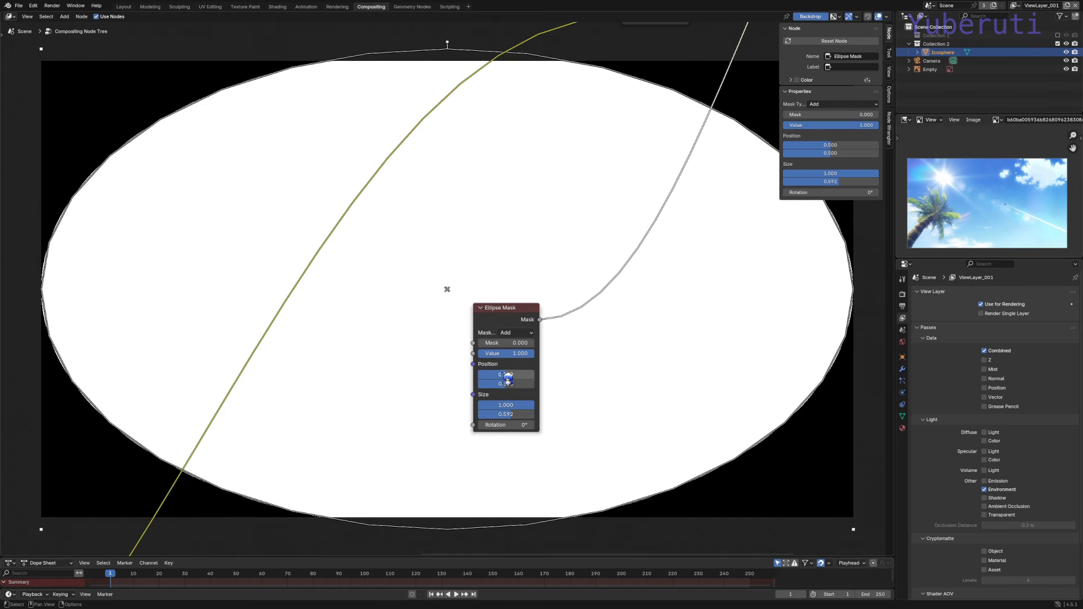
left_click_drag(507, 375, 557, 375)
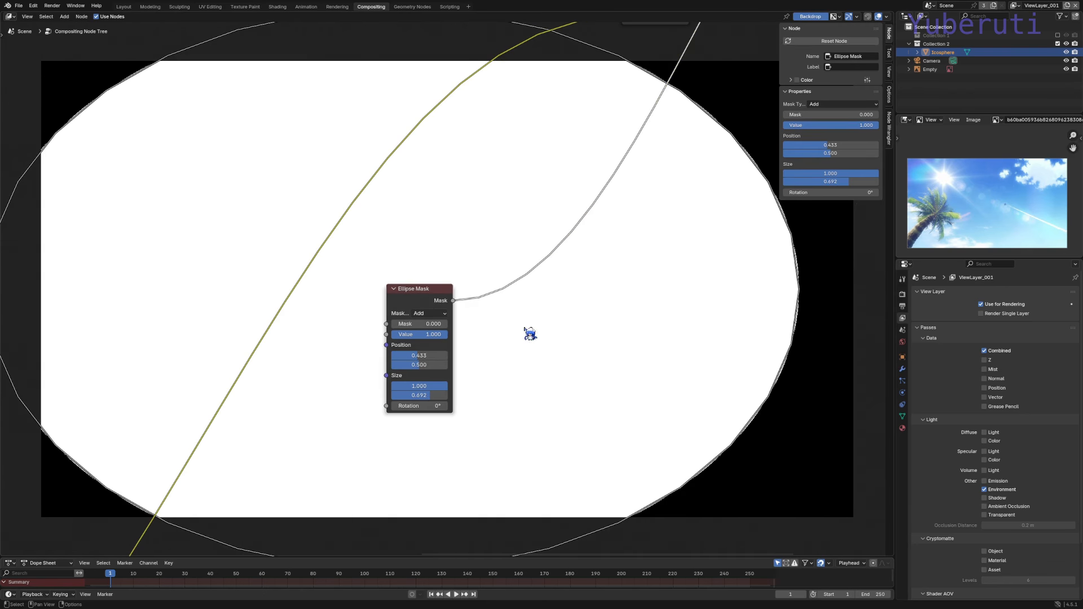
Insert a Blur node after the Ellipse Mask and set both of its Size values to 150.500
key("shift+a")
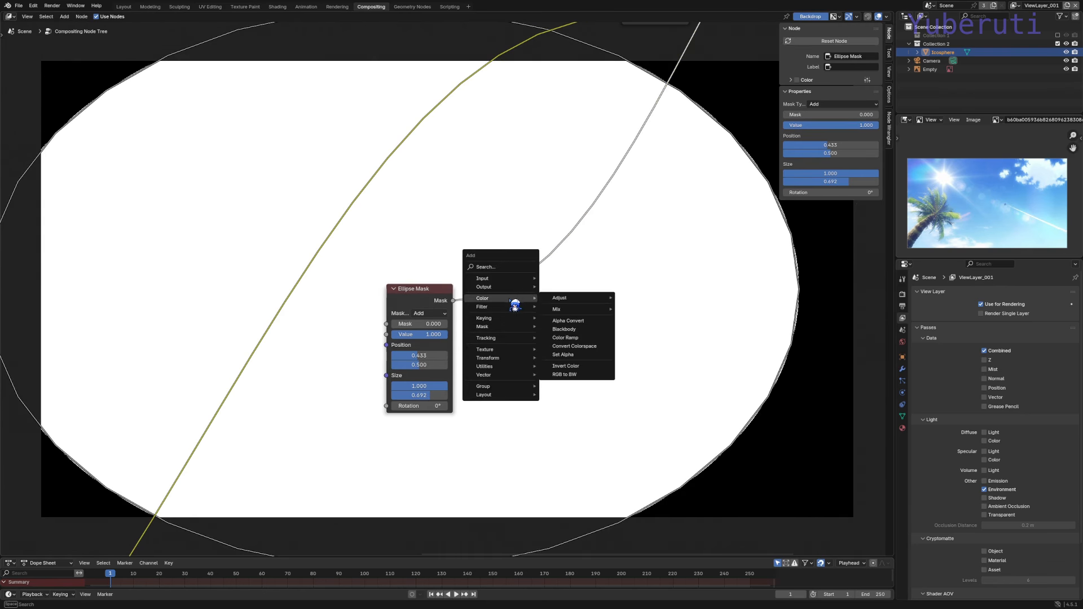
mouse_move(517, 309)
left_click(625, 314)
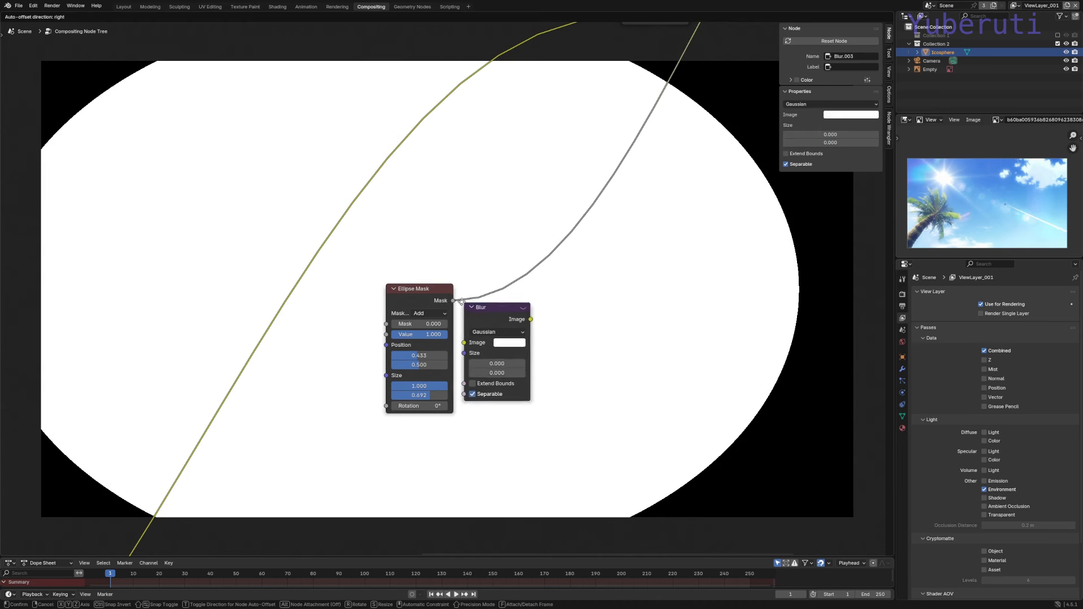
left_click(483, 281)
scroll(553, 354, "up", 2)
scroll(516, 344, "down", 1)
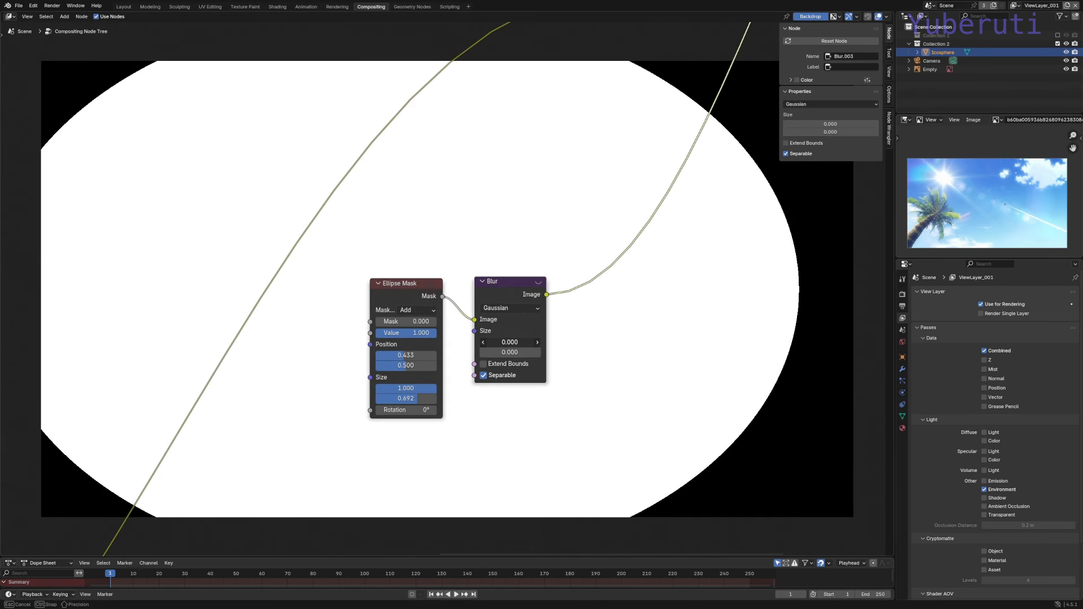
left_click_drag(510, 342, 669, 353)
Shift the mask and Blur nodes aside to make room and insert a Color Ramp after the Blur
left_click_drag(506, 279, 304, 281)
key("shift+a")
mouse_move(496, 300)
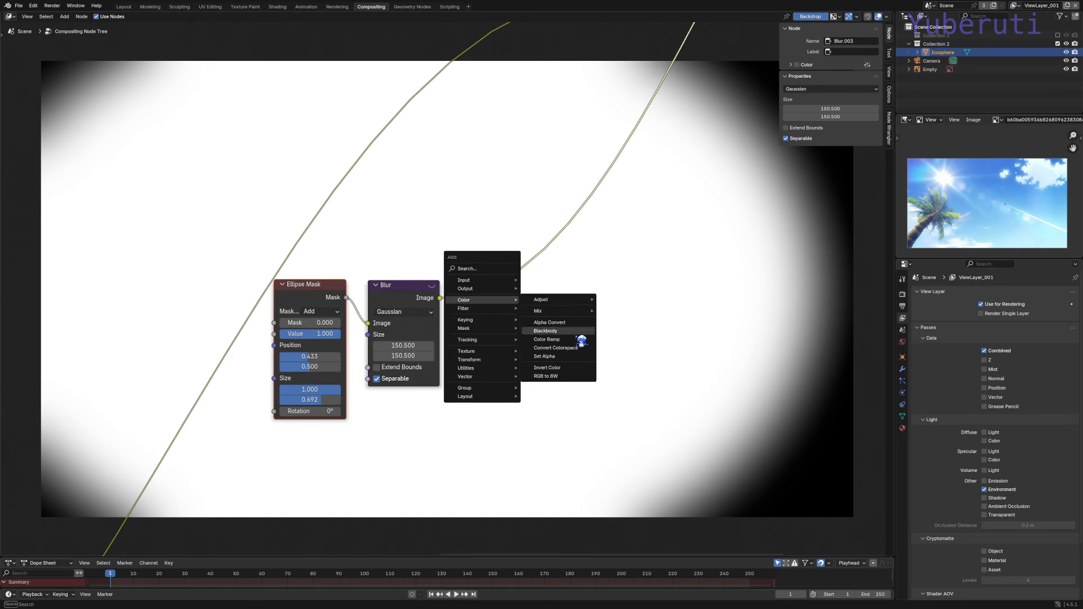
left_click(573, 339)
left_click(571, 309)
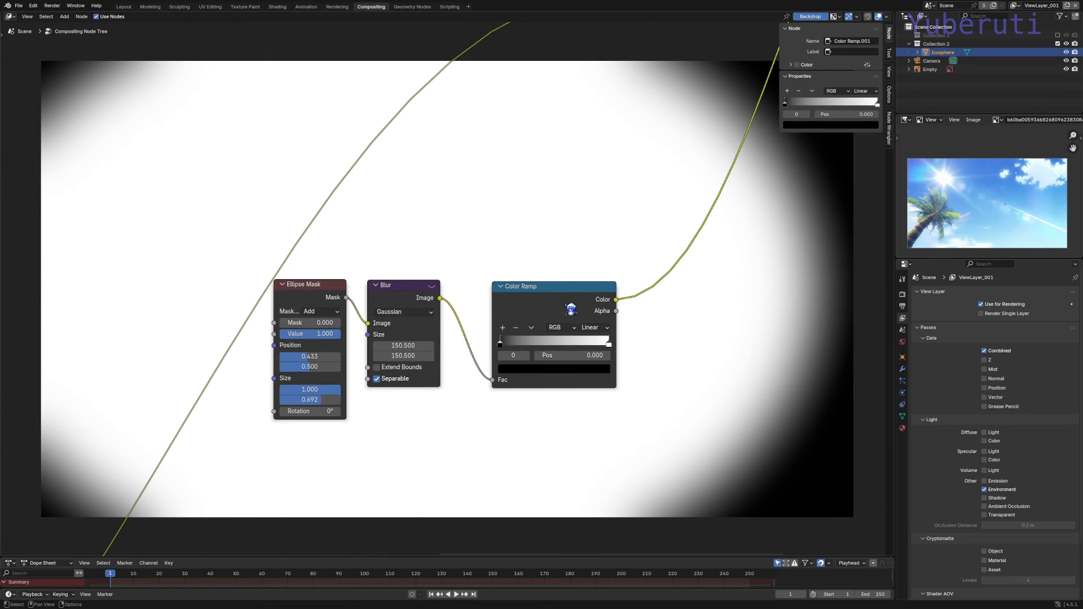
Set the Color Ramp's color mode to HSL with Clockwise interpolation
left_click(574, 328)
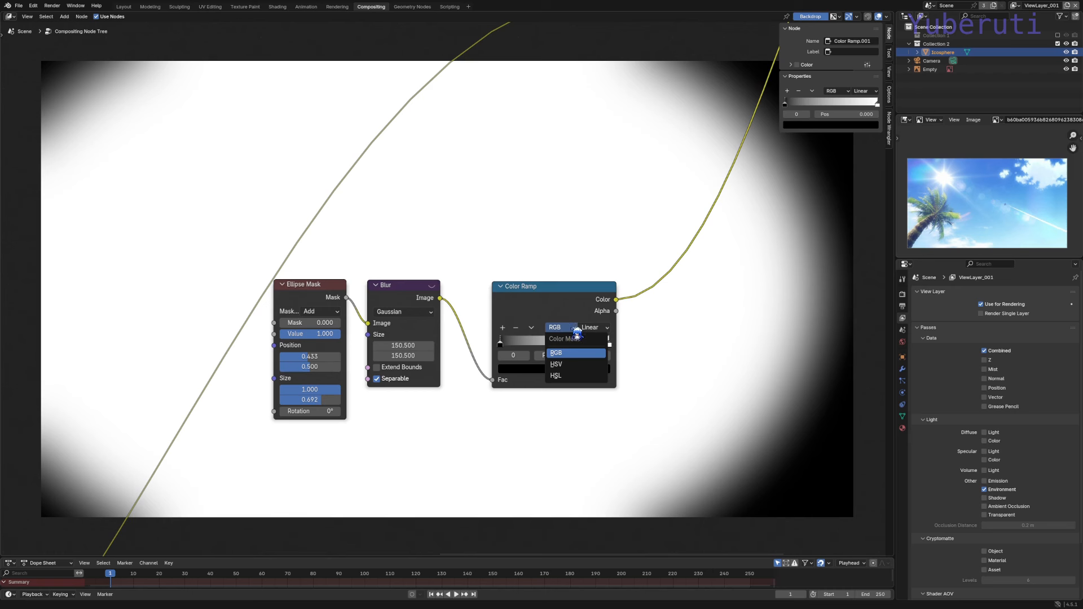
left_click(578, 381)
left_click(595, 328)
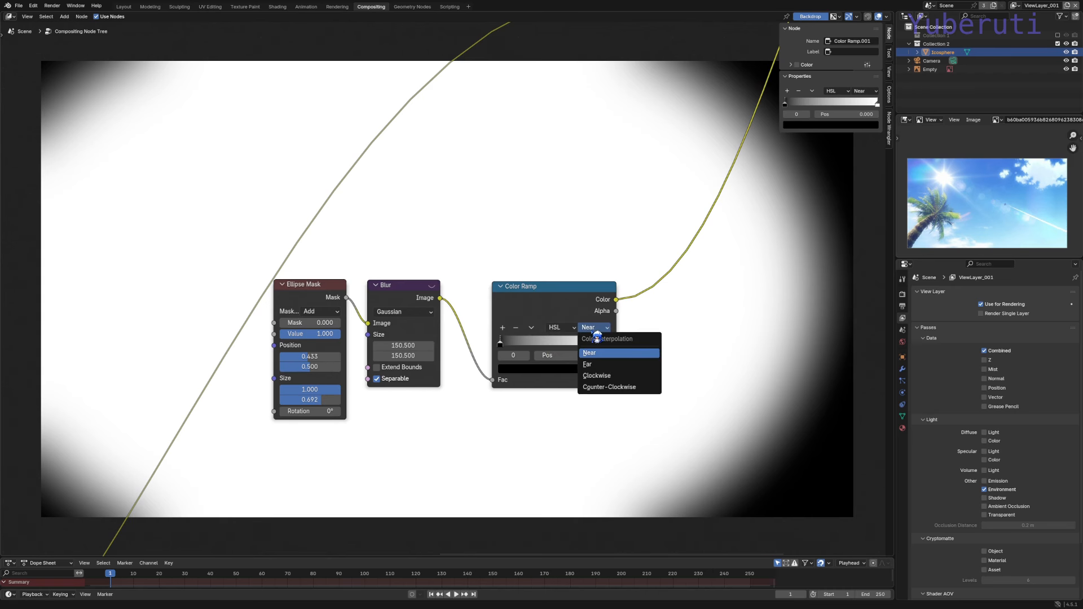
left_click(614, 378)
Change the Color Ramp's white end stop at position 1.000 to black
mouse_move(615, 350)
left_mouse_down()
mouse_move(591, 352)
mouse_move(625, 349)
left_mouse_up()
left_click(500, 345)
left_click(601, 369)
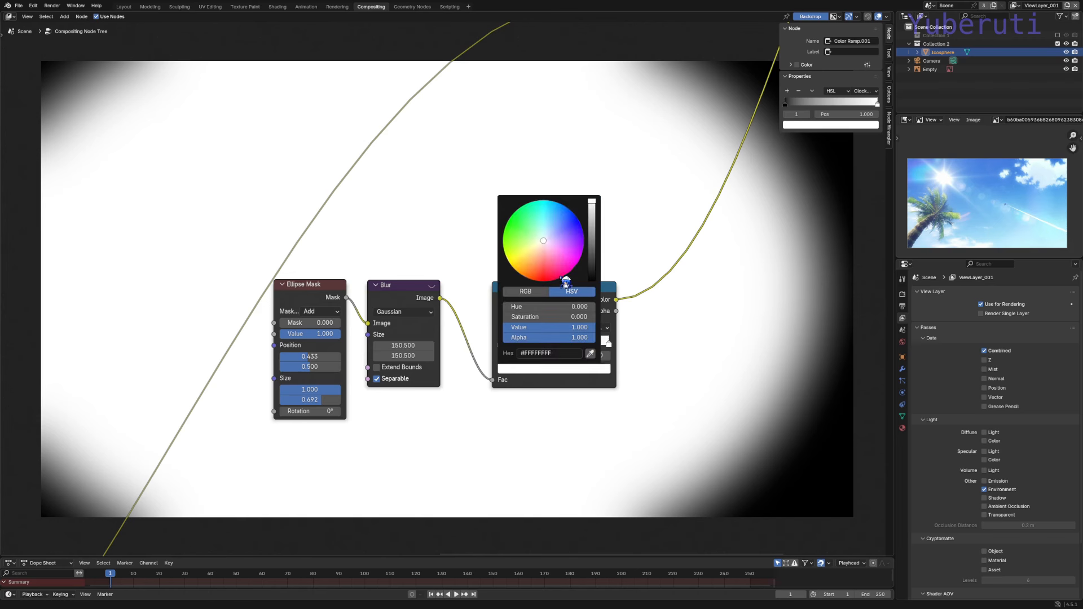
scroll(551, 244, "down", 10)
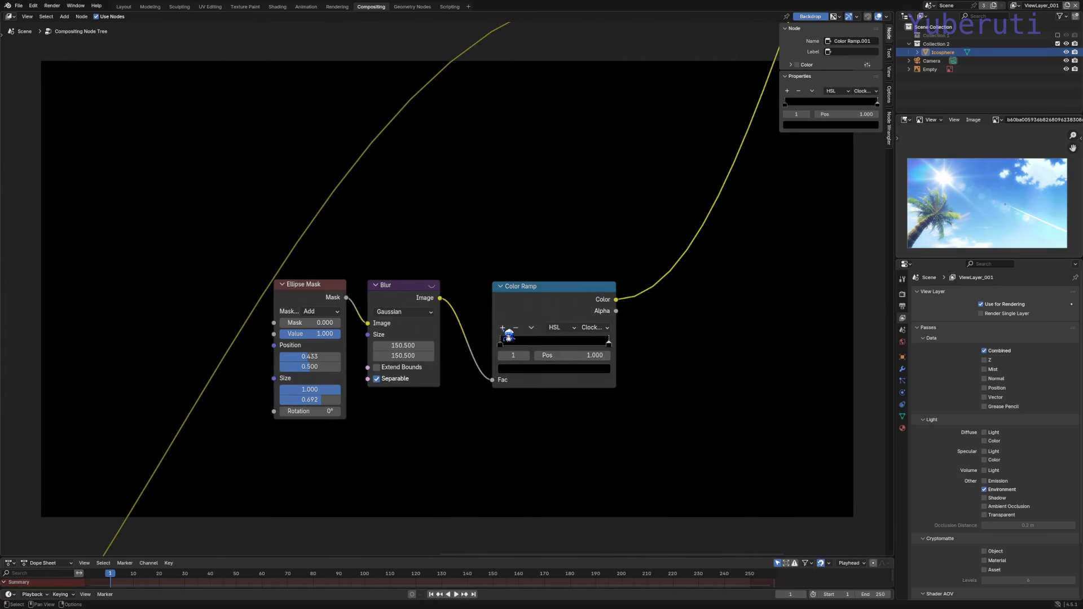
Add two stops to the Color Ramp and color the one at position 0.323 pure red (Red 1.000)
left_click(502, 328)
left_click(502, 329)
mouse_move(554, 343)
left_mouse_down()
mouse_move(573, 343)
mouse_move(535, 343)
left_mouse_up()
left_click(552, 369)
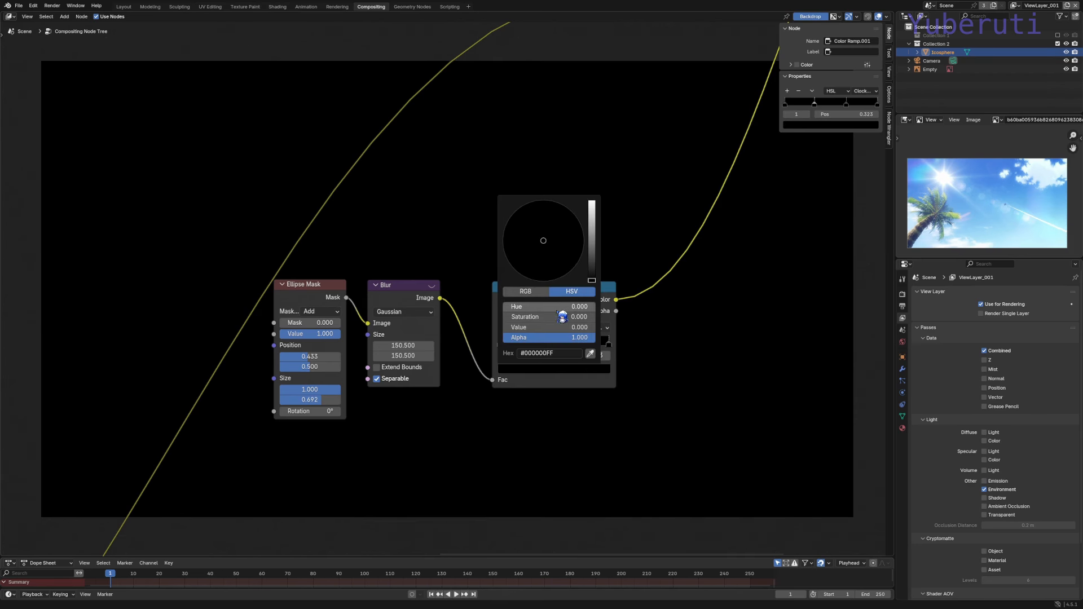
left_click(526, 291)
left_click_drag(536, 306, 601, 314)
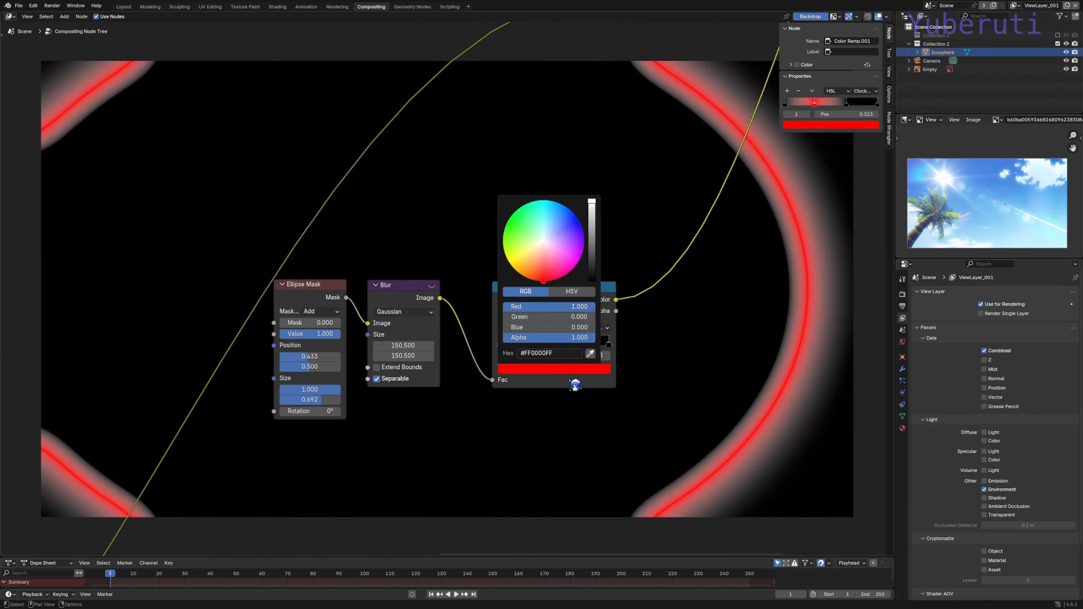
Color the other added stop pure blue and spread the red and blue stops apart, with blue at position 0.718
left_click(573, 342)
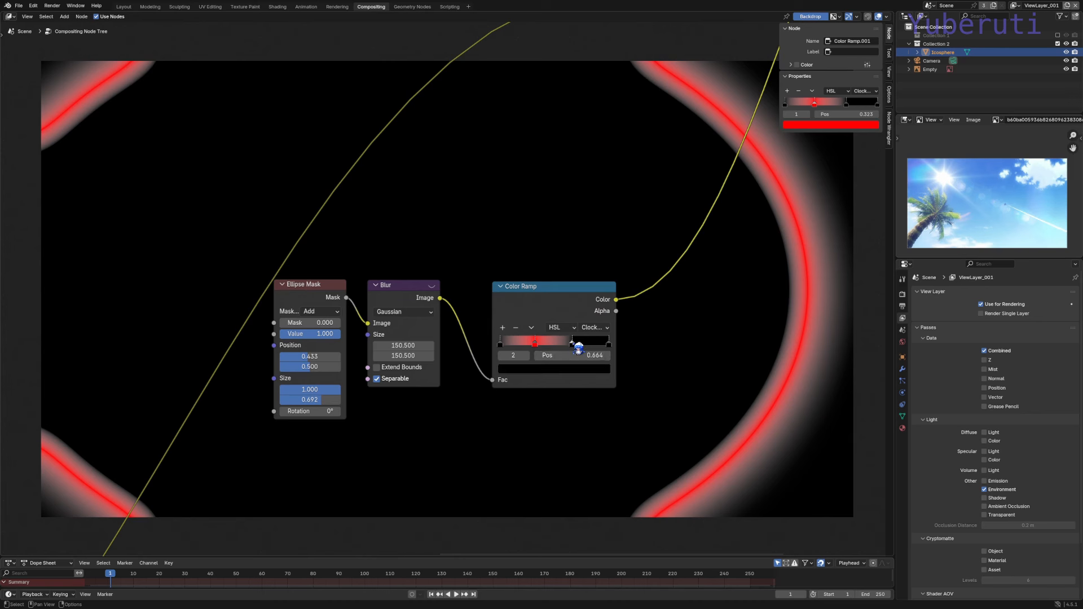
left_click(537, 369)
left_click_drag(533, 329, 597, 329)
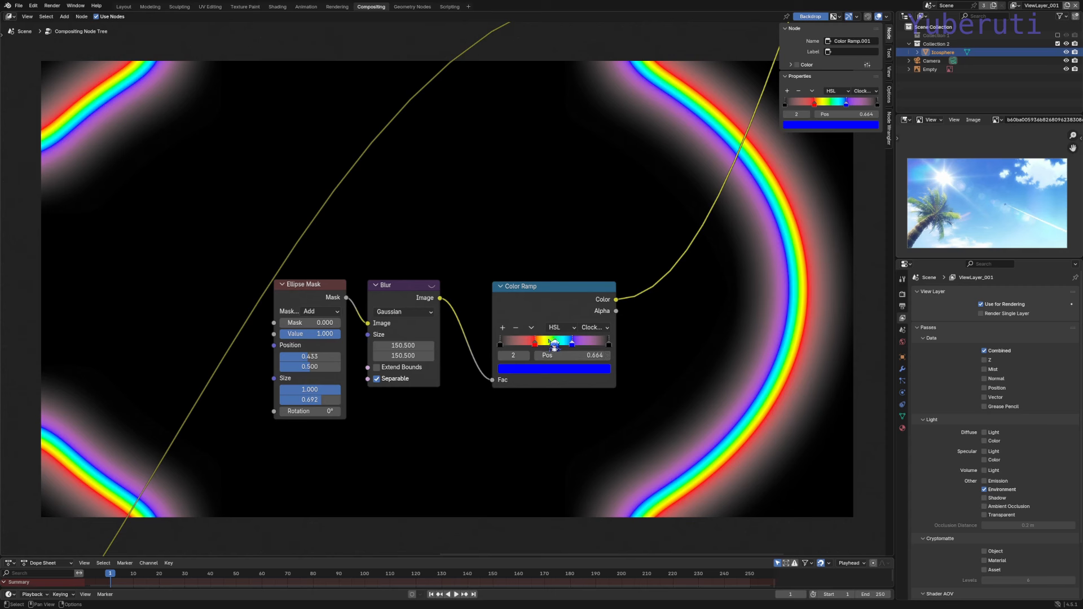
left_click_drag(540, 350, 584, 349)
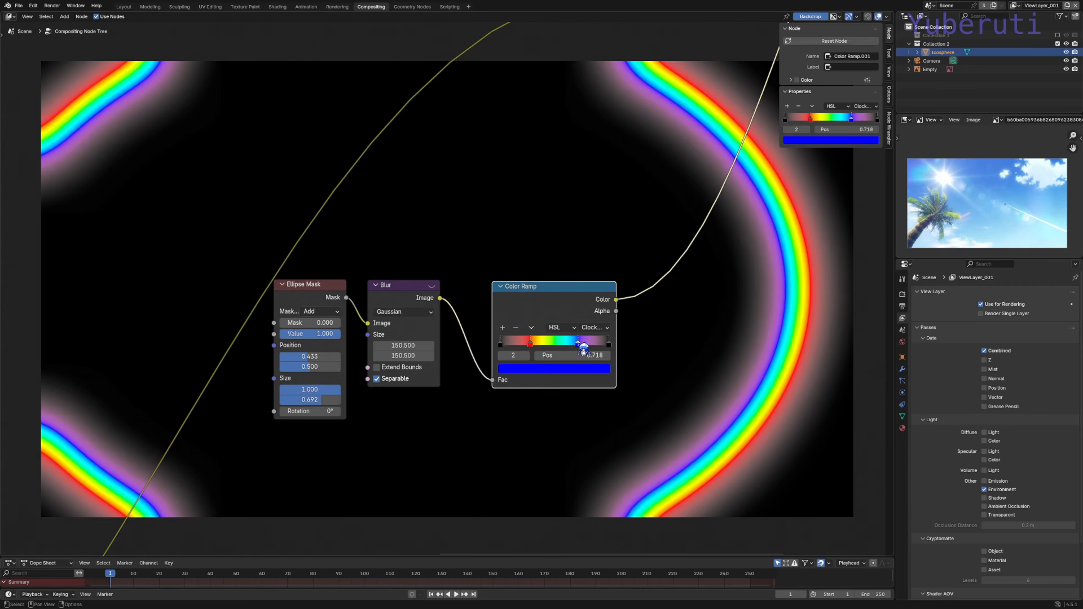
Move the Color Ramp closer to the mask's Blur and insert a duplicate of that Blur after the ramp
left_click_drag(552, 288, 522, 293)
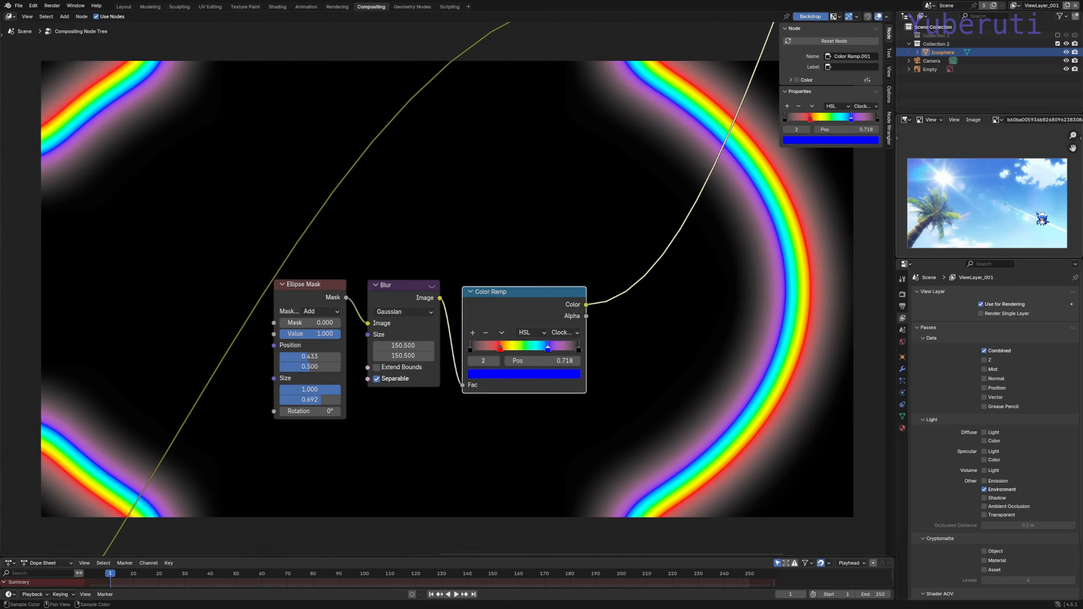
key("shift+a")
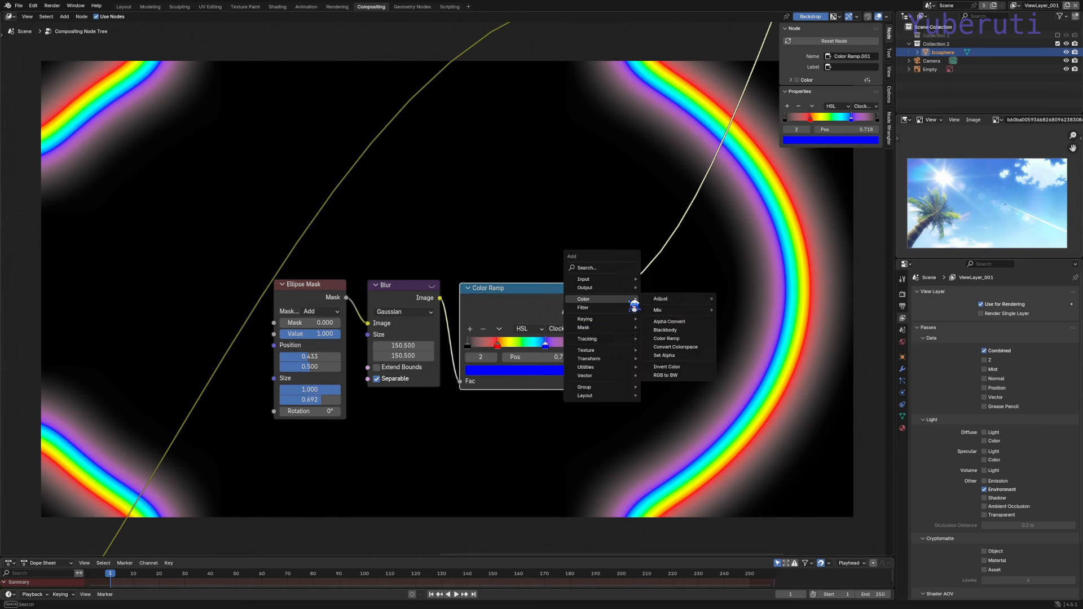
mouse_move(620, 311)
left_click(392, 303)
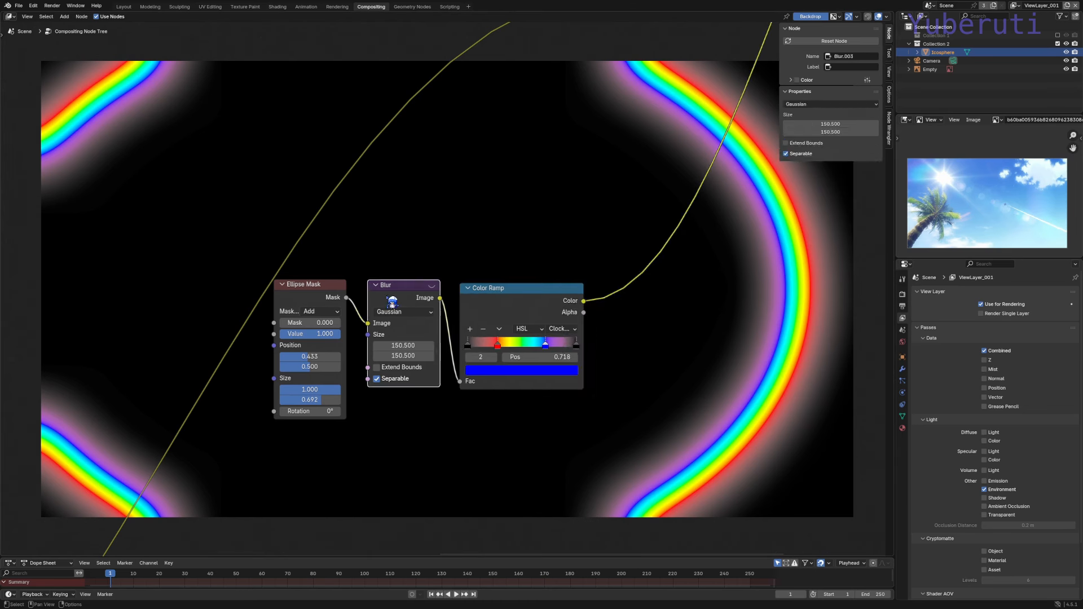
key("shift+d")
left_click(634, 299)
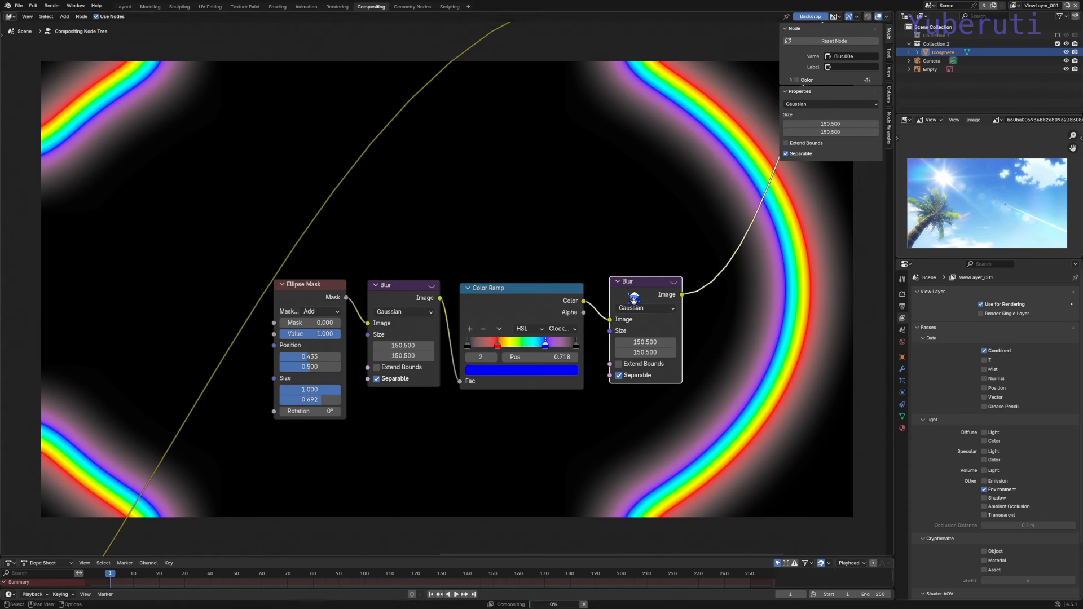
Set the Ellipse Mask's position to 0.350, 0.567 and its second size value to 0.950
left_click_drag(634, 299, 630, 307)
left_click(527, 289)
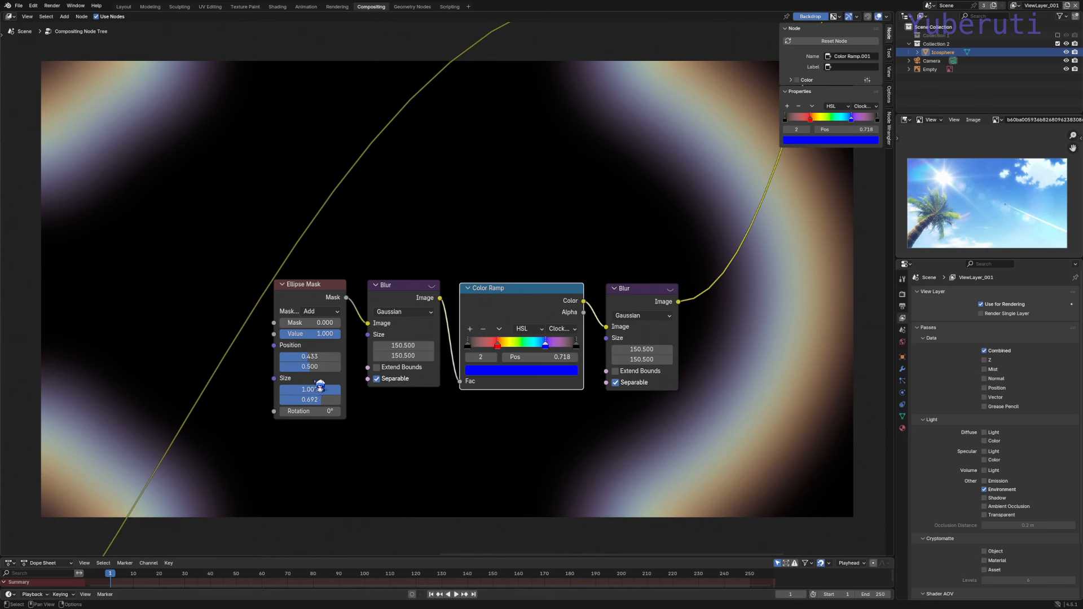
mouse_move(312, 357)
left_mouse_down()
mouse_move(282, 356)
mouse_move(319, 367)
left_mouse_up()
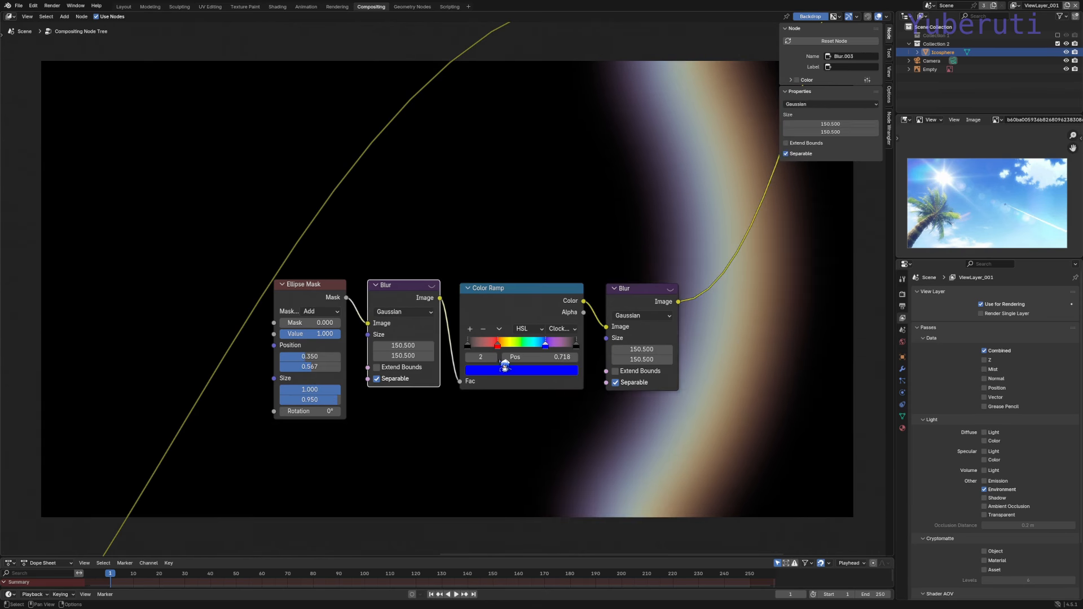
mouse_move(642, 349)
left_mouse_down()
mouse_move(617, 349)
mouse_move(635, 349)
left_mouse_up()
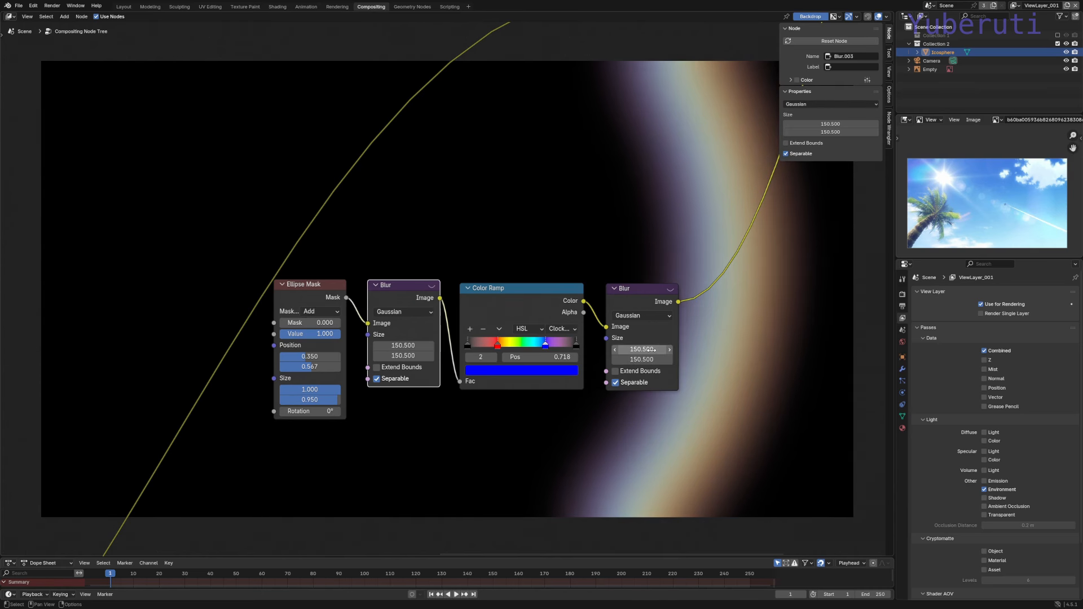
Duplicate the glare-and-ghost Add node and use the copy to combine that Add's result with the blurred rainbow, feeding the final Add
scroll(646, 302, "down", 11)
middle_click_drag(773, 103, 594, 223)
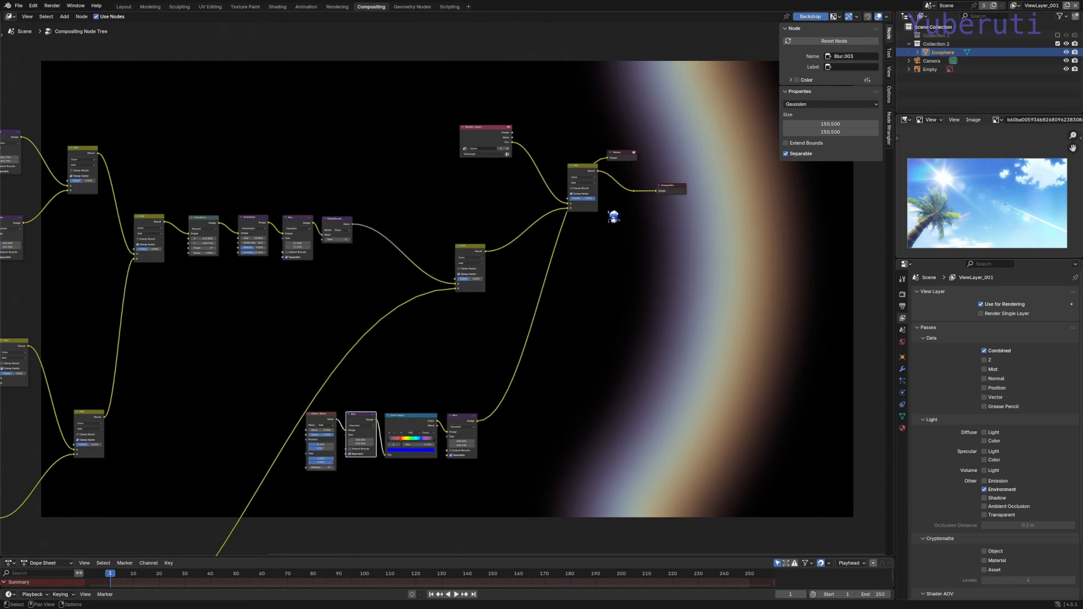
left_click_drag(700, 240, 613, 181)
left_click(463, 248)
key("shift+d")
left_click(597, 246)
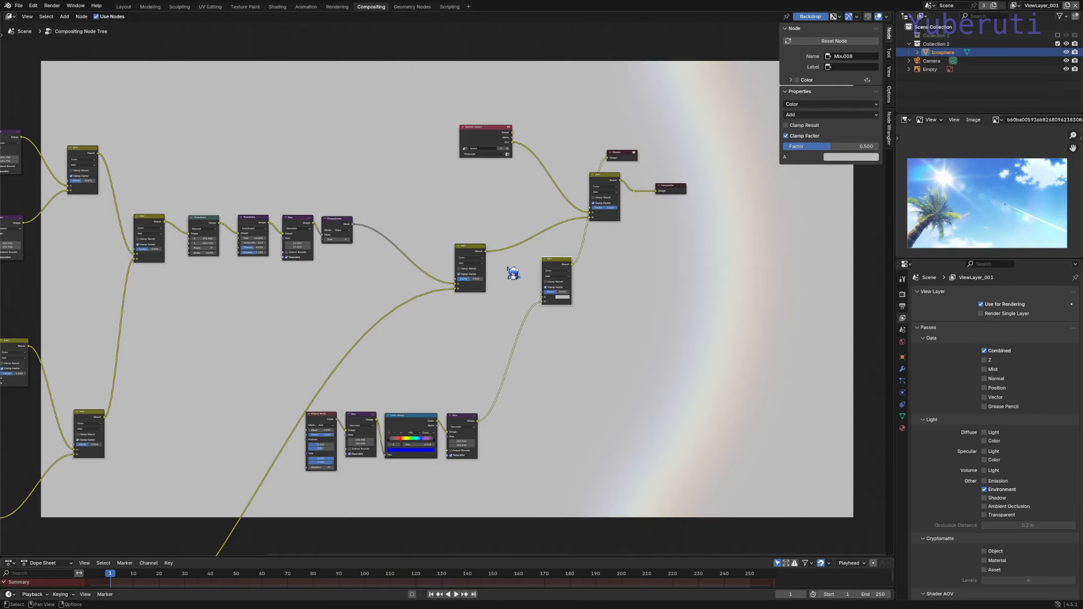
left_click_drag(486, 251, 599, 220)
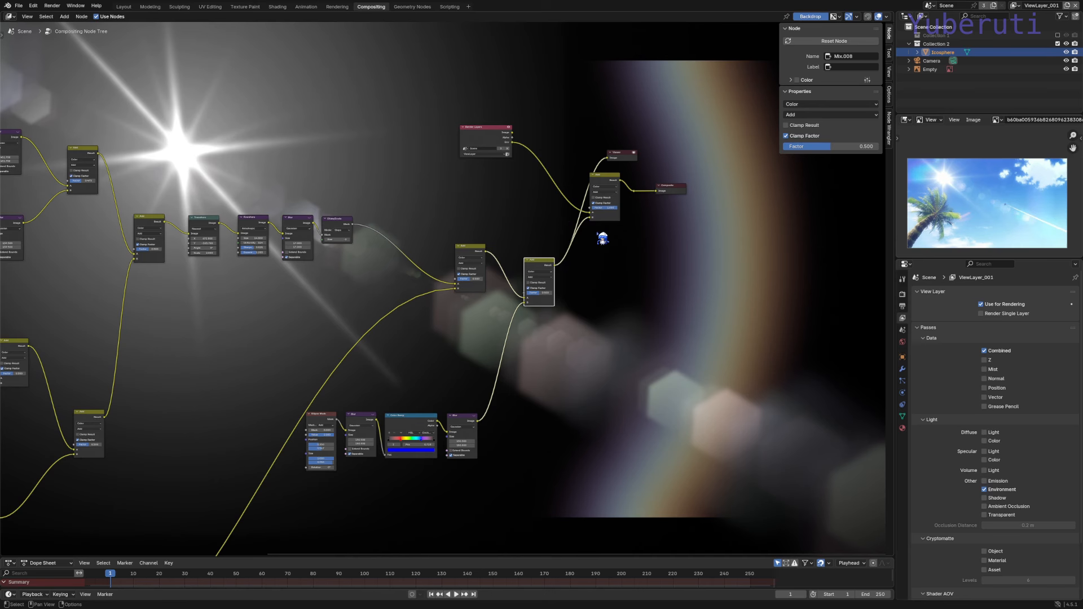
Preview the final Add node's composite over the sky and move the rainbow node chain closer to its Add node
left_click_drag(605, 177, 593, 183)
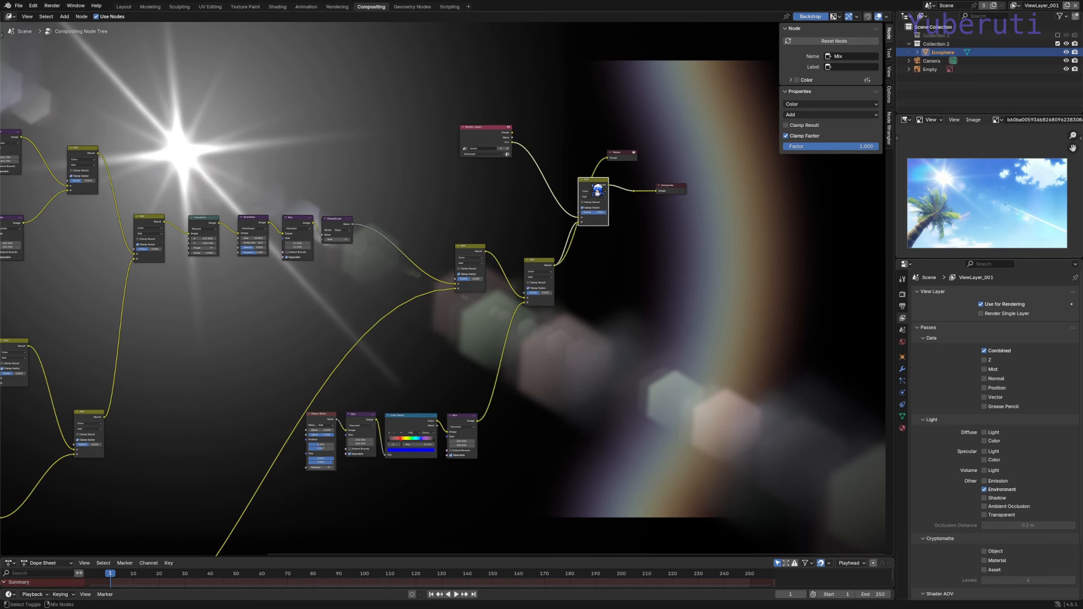
left_click(593, 183, "ctrl+shift")
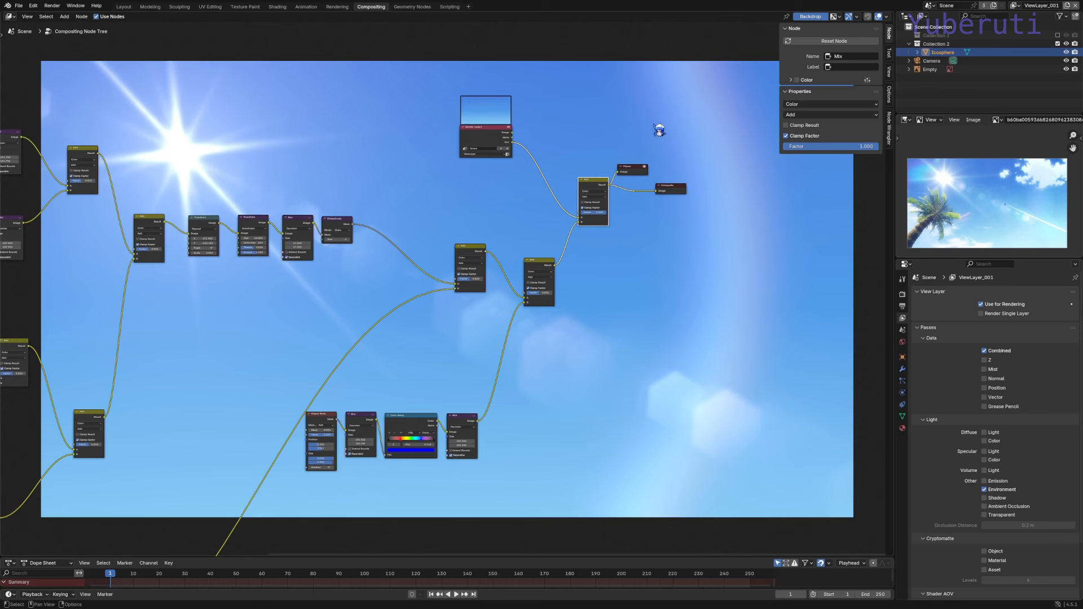
left_click_drag(464, 403, 330, 399)
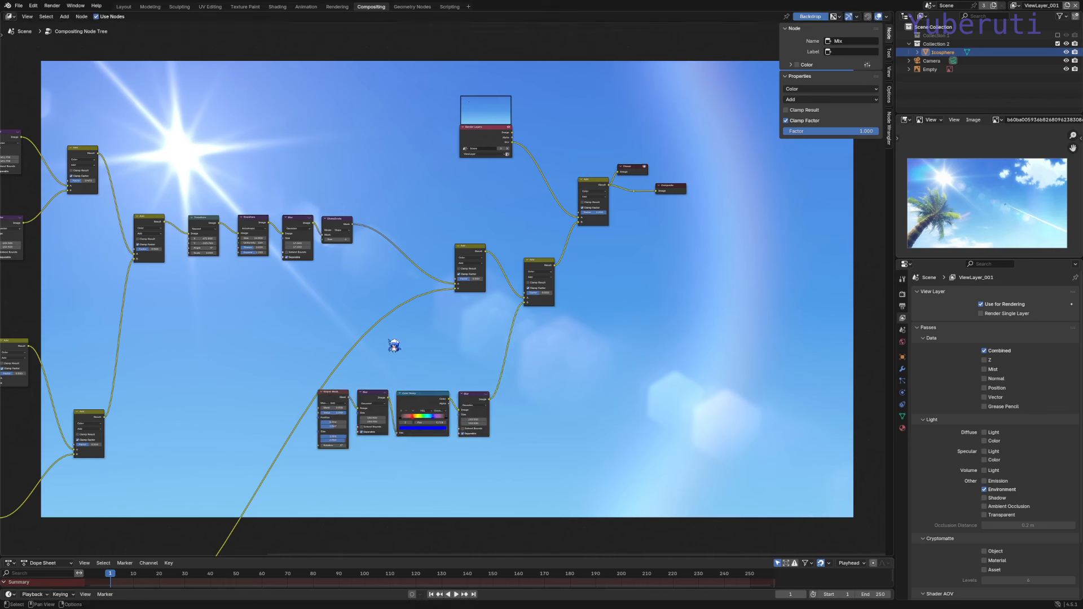
left_click_drag(408, 394, 409, 393)
Respace the glare-and-ghost Add node and the rainbow Add node, moving both closer to the Dilate/Erode node
scroll(414, 355, "down", 3)
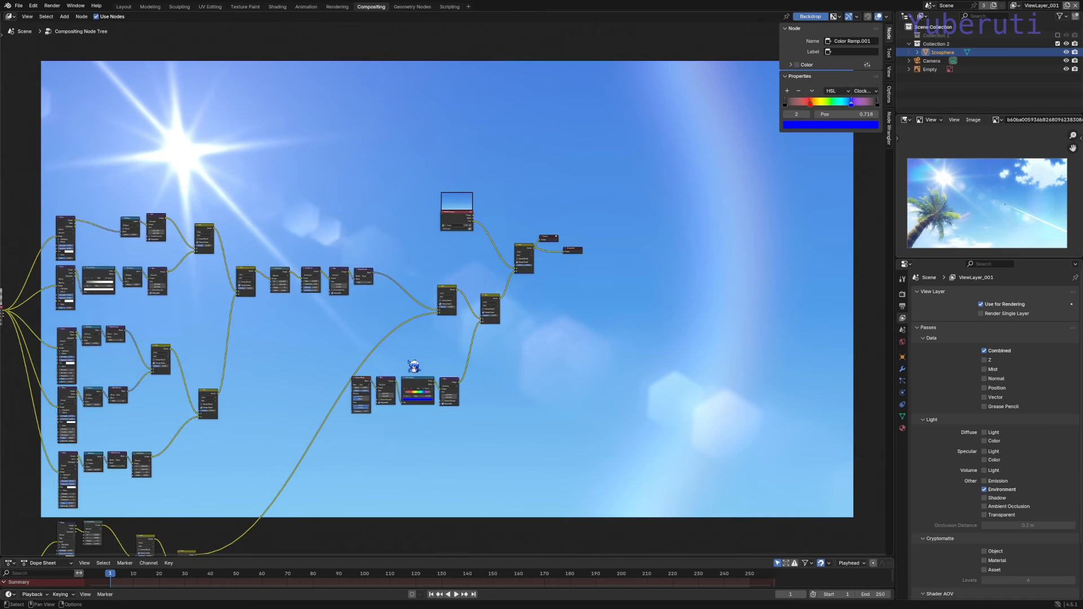
scroll(414, 367, "up", 5)
scroll(485, 283, "down", 2)
scroll(480, 289, "down", 1)
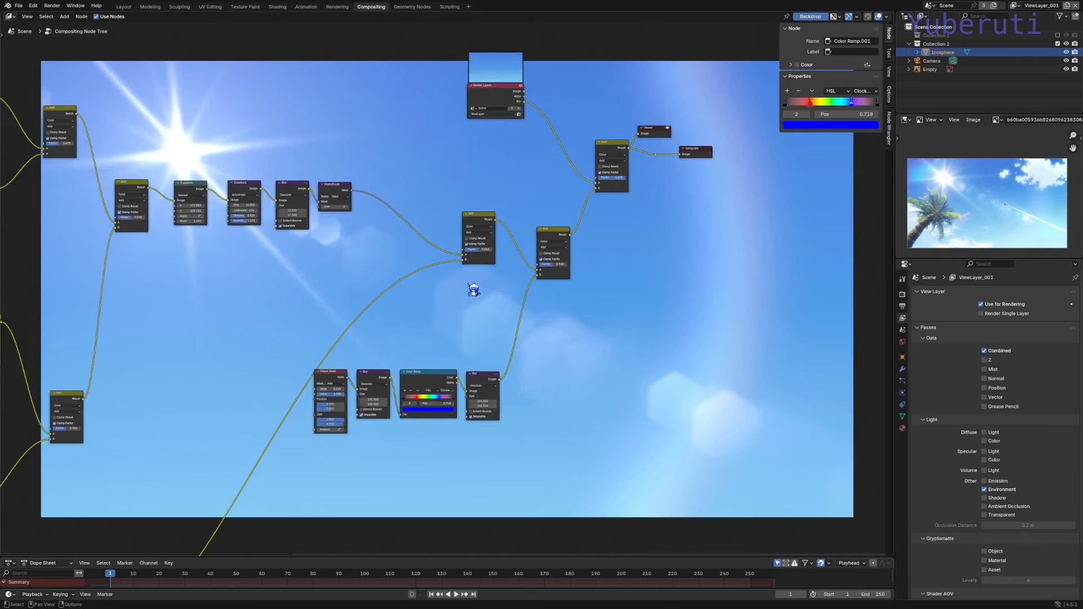
middle_click_drag(481, 295, 416, 339)
scroll(475, 349, "up", 3)
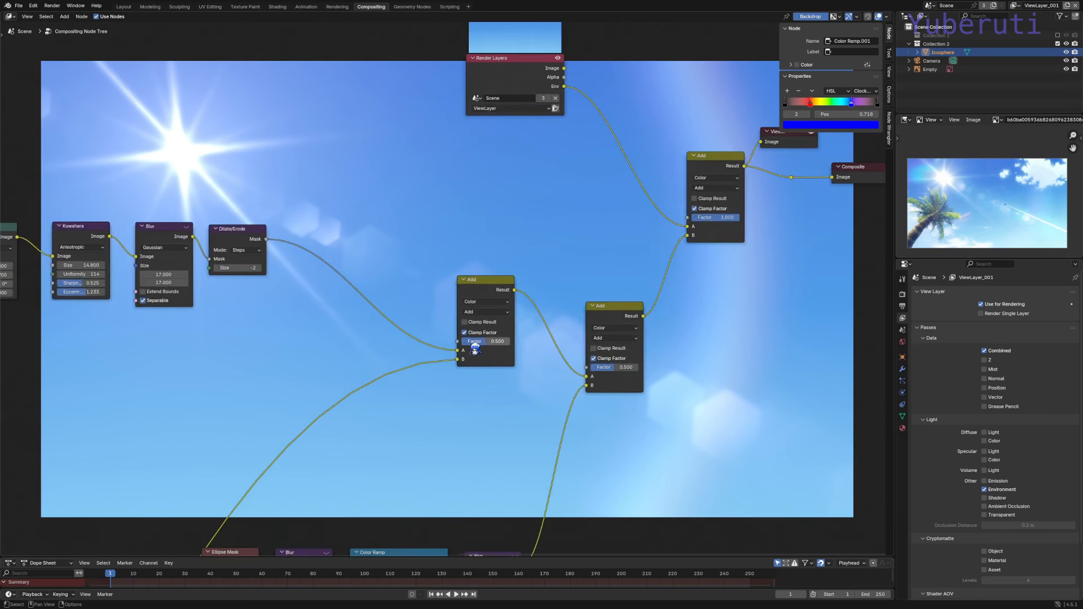
left_click_drag(484, 298, 436, 277)
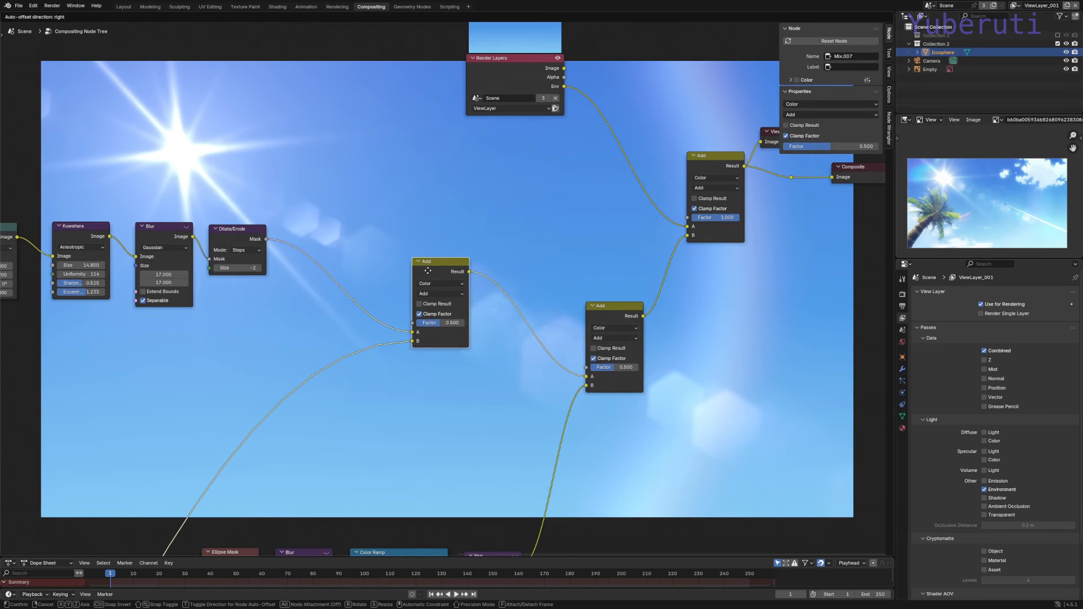
left_click_drag(612, 323, 584, 324)
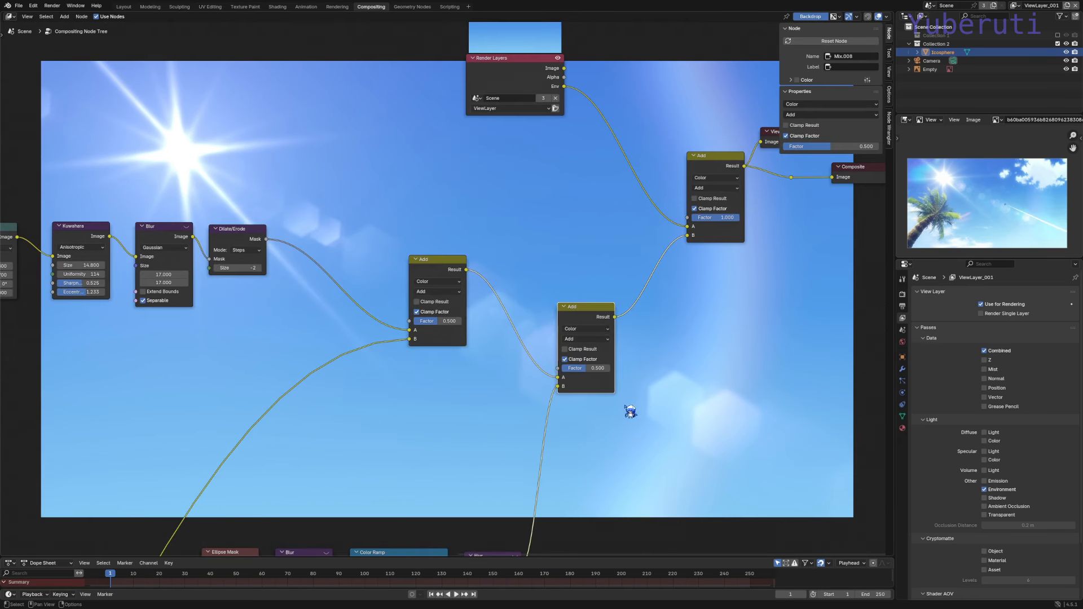
Try adjusting the Factor of the rainbow Add node and of the glare-and-ghost Add node
left_click_drag(584, 370, 593, 371)
right_click(598, 370)
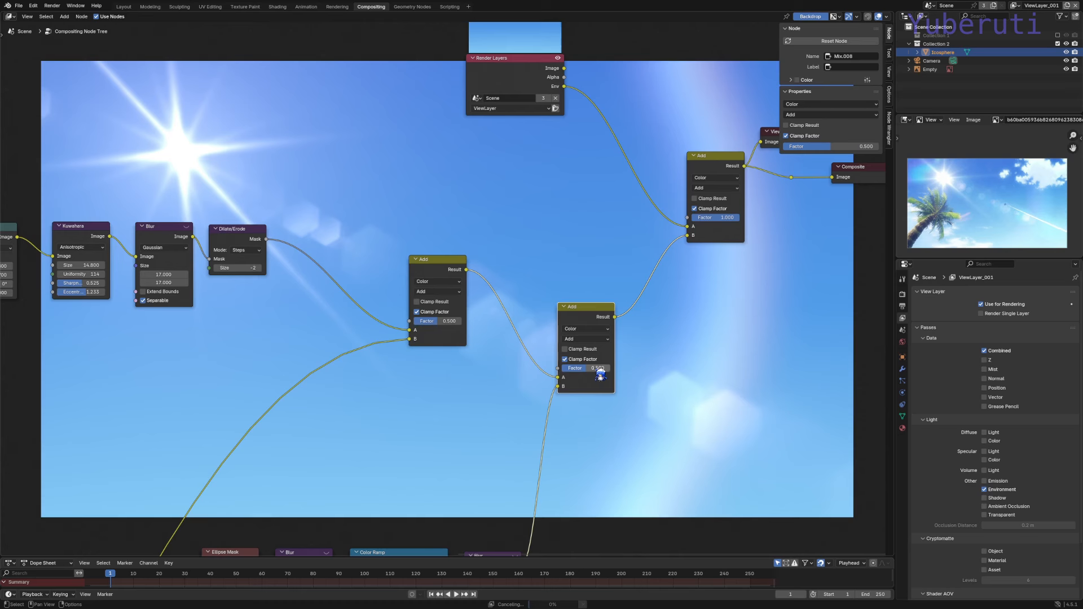
mouse_move(443, 323)
left_mouse_down()
mouse_move(459, 323)
mouse_move(444, 324)
left_mouse_up()
Fine-tune the Factor of the Add node that combines the two blurred Bloom glares
scroll(263, 374, "down", 9)
middle_click_drag(257, 389, 638, 332)
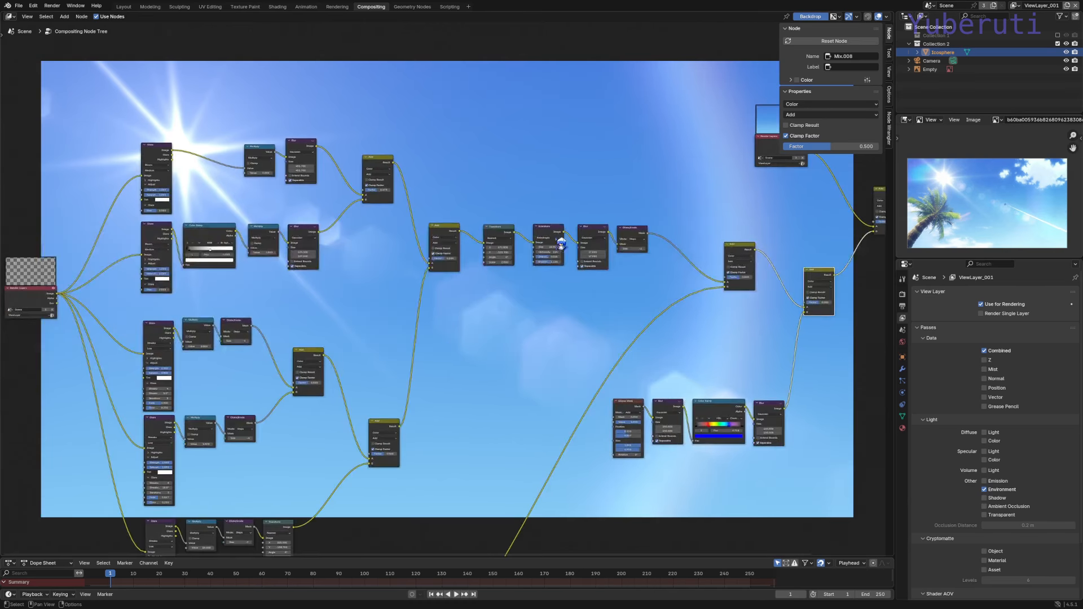
scroll(595, 252, "up", 2)
middle_click_drag(595, 252, 515, 367)
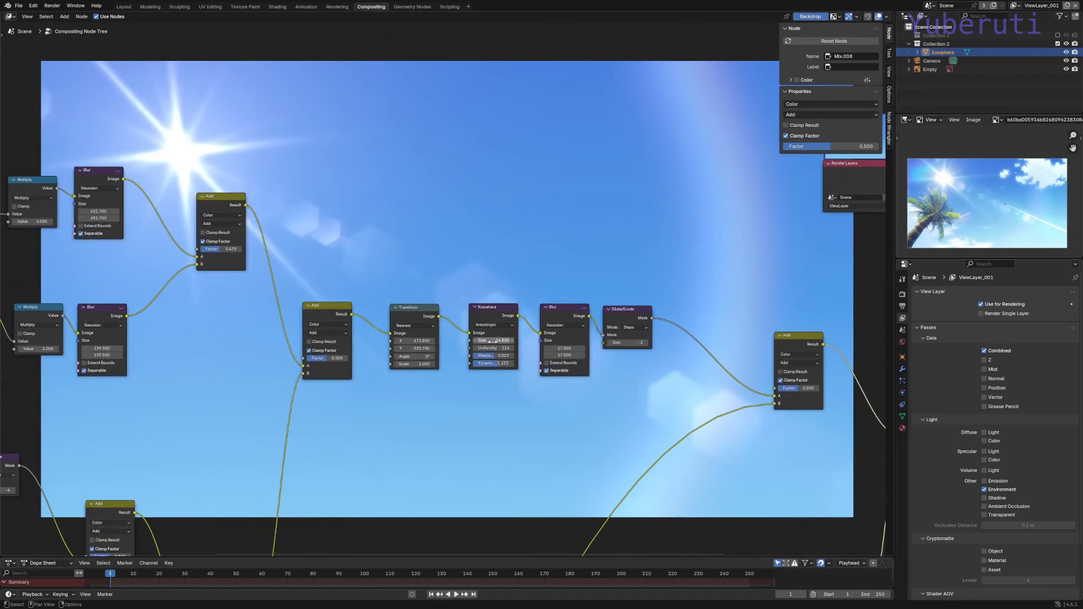
middle_click_drag(207, 278, 432, 306)
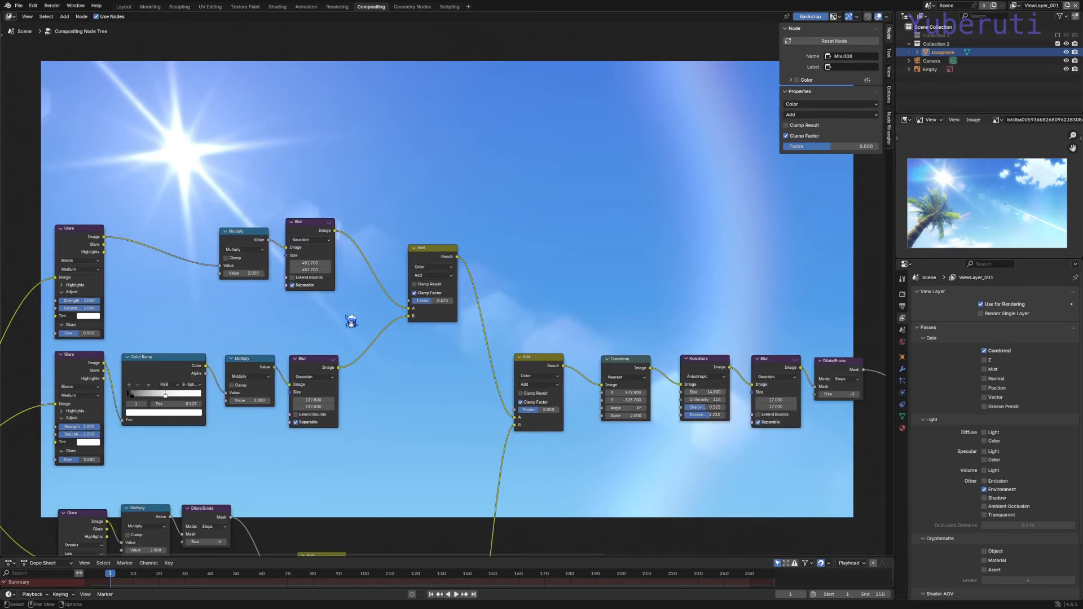
mouse_move(434, 300)
left_mouse_down()
mouse_move(423, 300)
mouse_move(438, 302)
left_mouse_up()
scroll(558, 430, "down", 6)
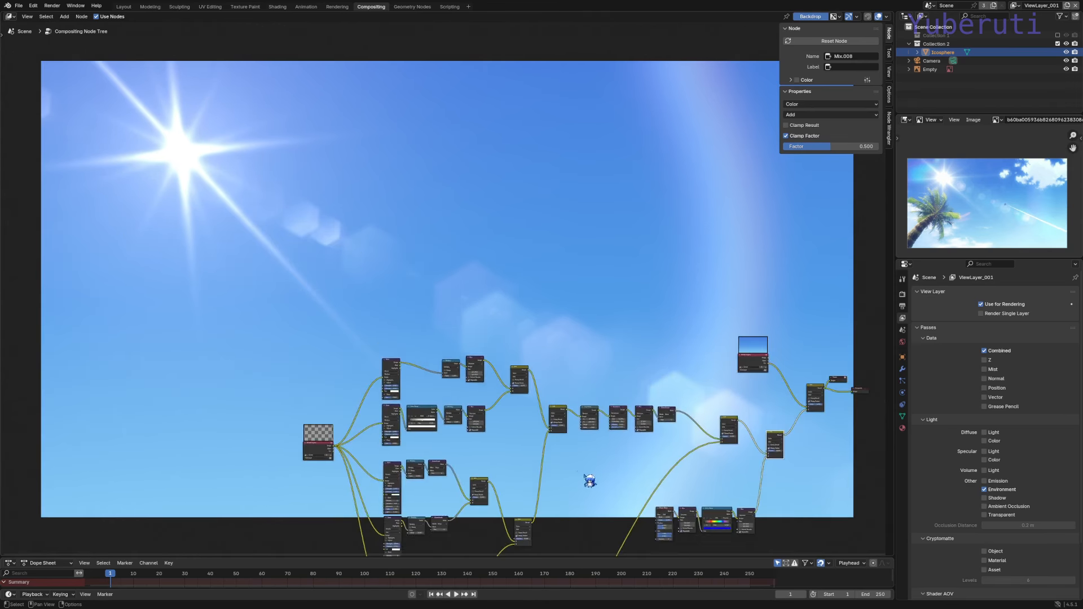
middle_click_drag(489, 194, 498, 222)
scroll(498, 223, "up", 1)
middle_click_drag(598, 223, 572, 260)
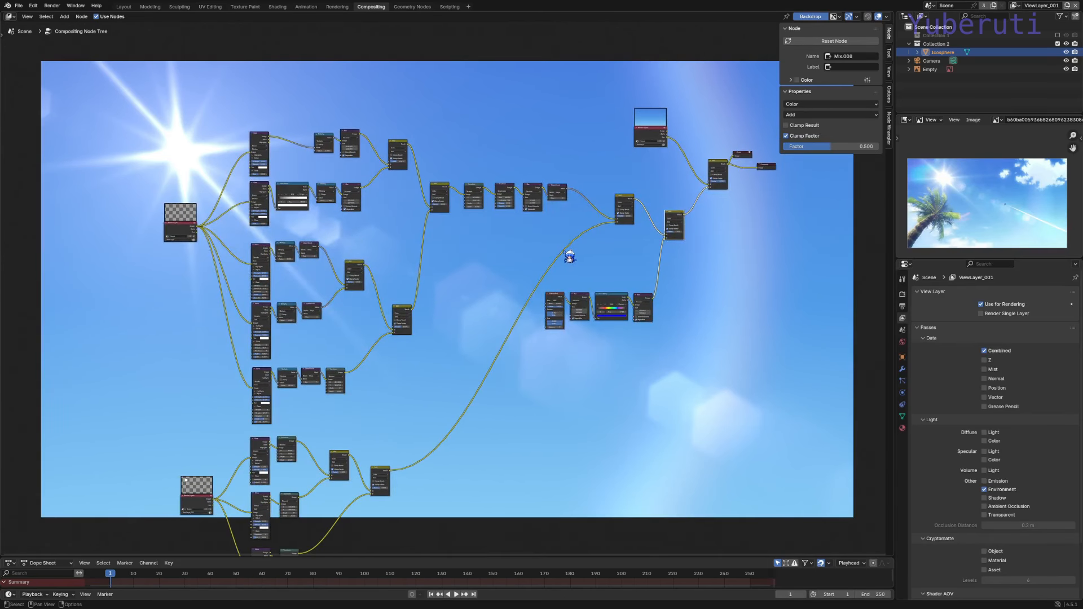